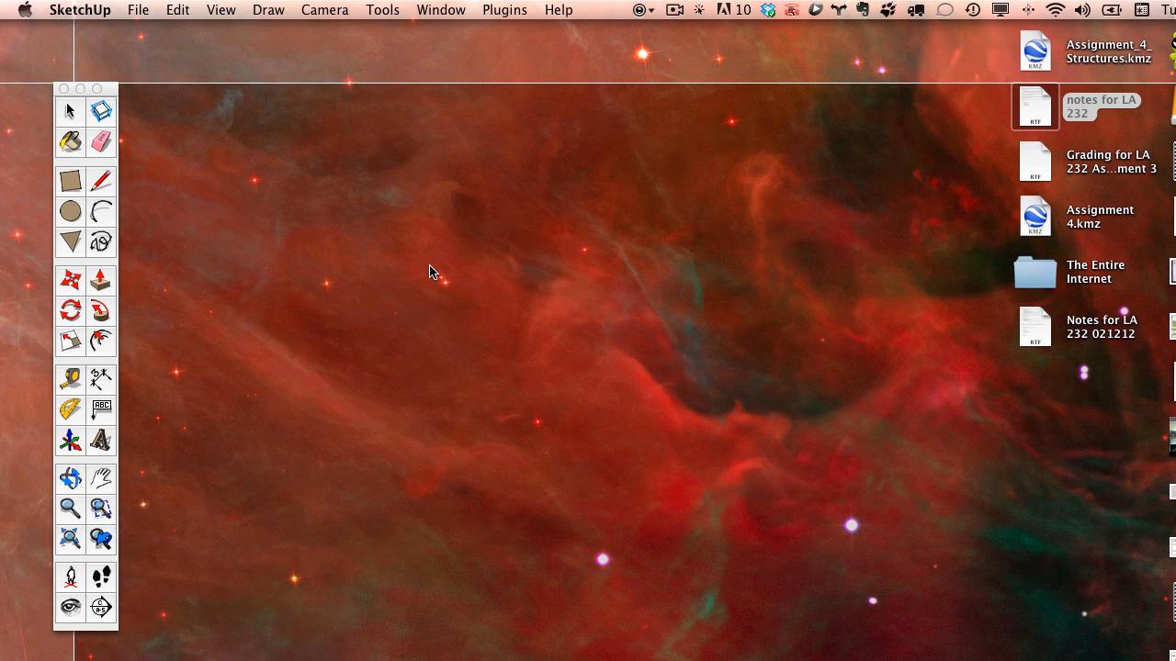
- Create a new model and show the floating palette of geolocation and model-sharing tools, placed clear of the drawing
{"action": "key", "text": "super+n"}
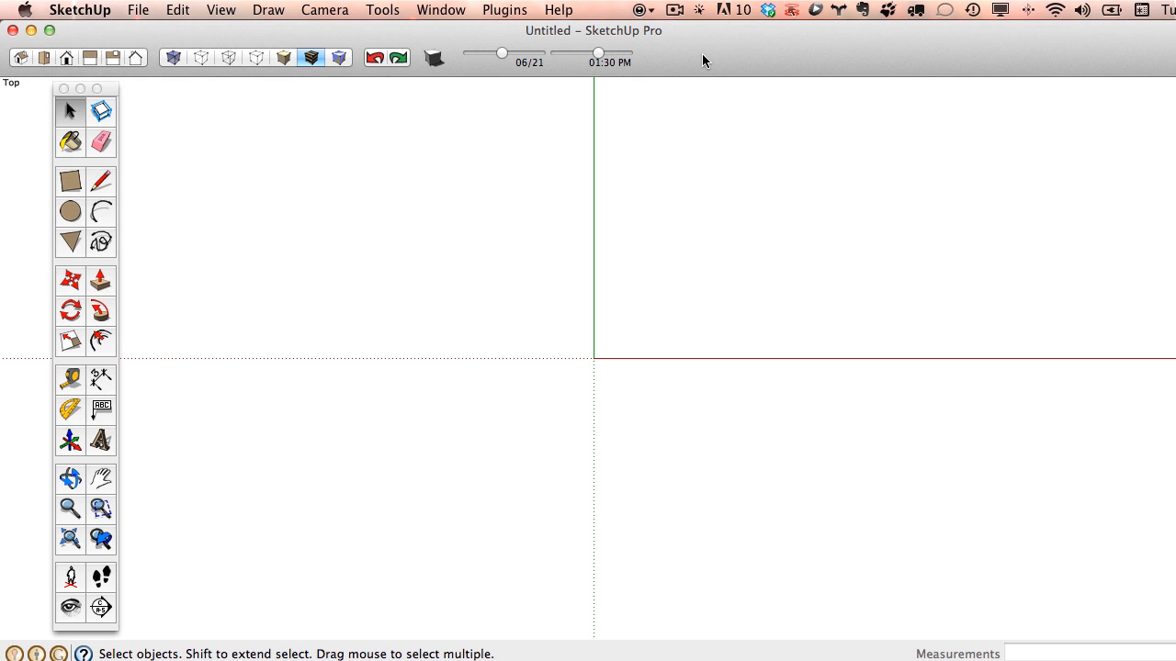
{"action": "left_click", "coordinate": [268, 9]}
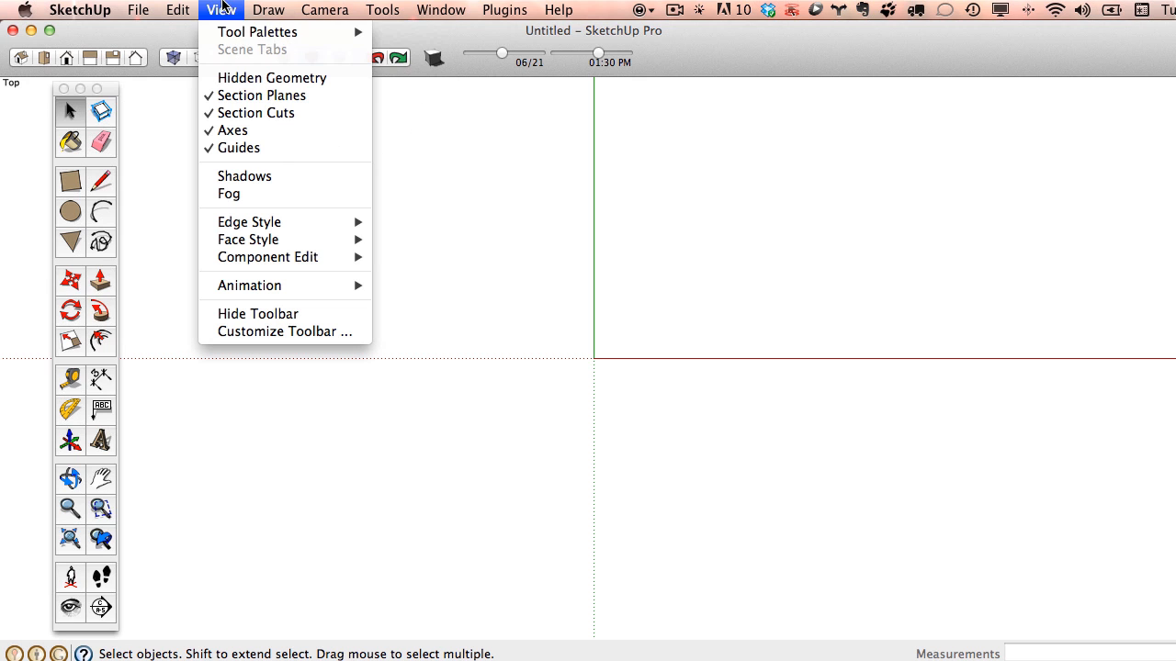
{"action": "mouse_move", "coordinate": [248, 32]}
{"action": "left_click", "coordinate": [425, 82]}
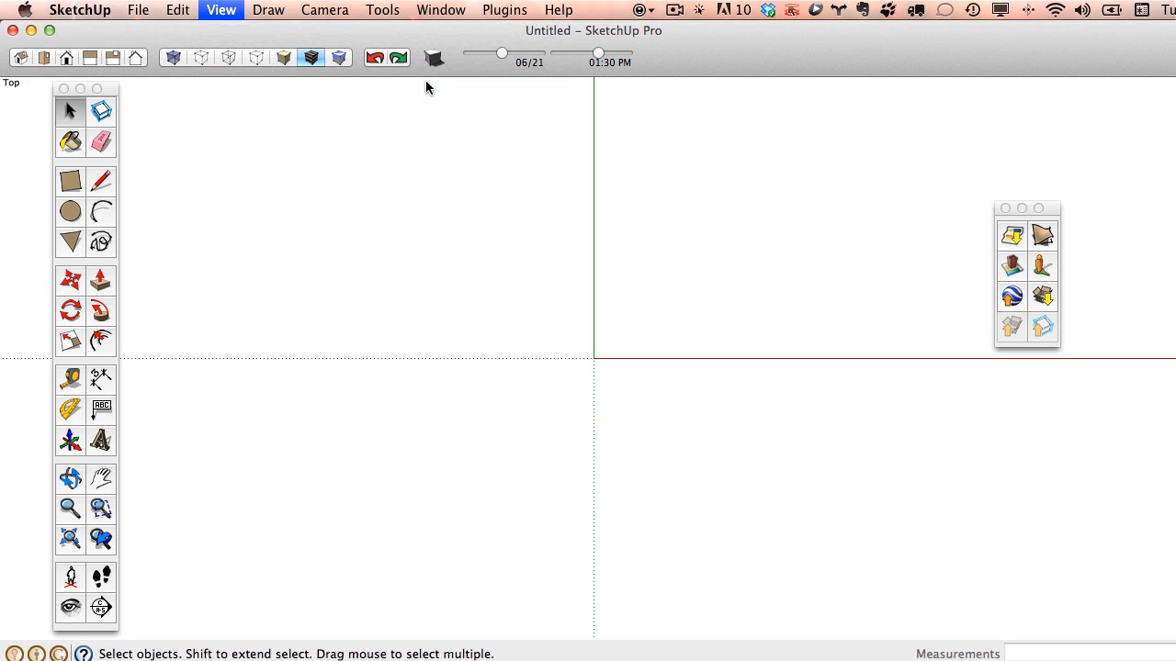
{"action": "left_click_drag", "start_coordinate": [1050, 213], "coordinate": [1063, 129]}
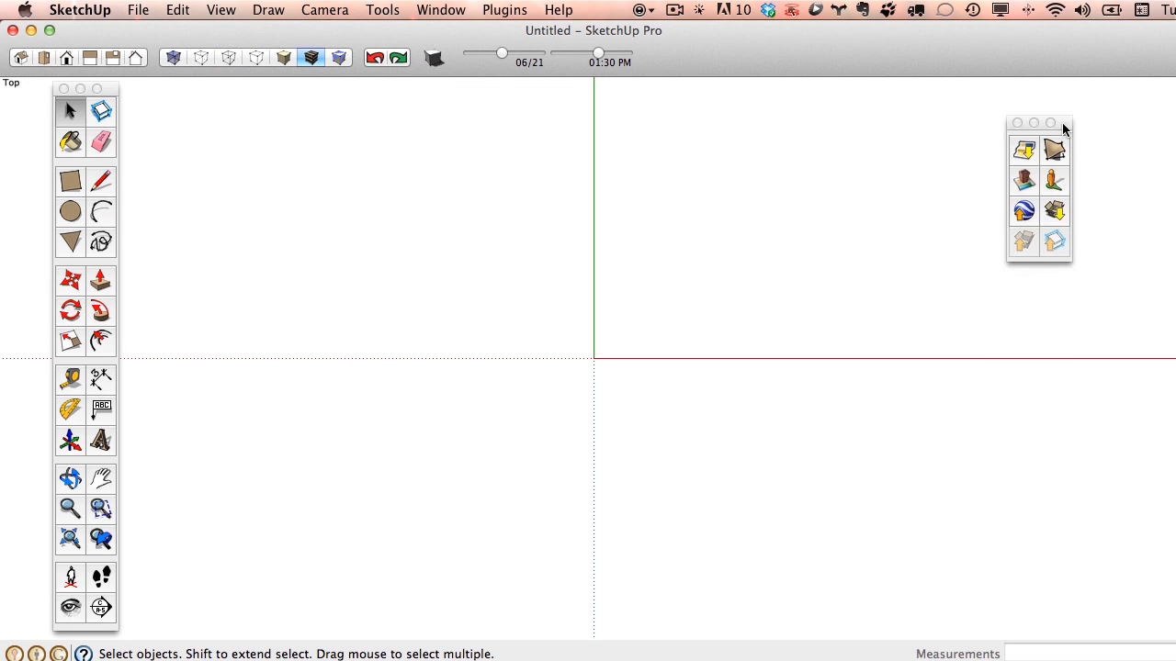
- Start adding a geographic location to the model and search the map for "fargo, nd"
{"action": "left_click", "coordinate": [1025, 154]}
{"action": "left_click_drag", "start_coordinate": [806, 91], "coordinate": [662, 77]}
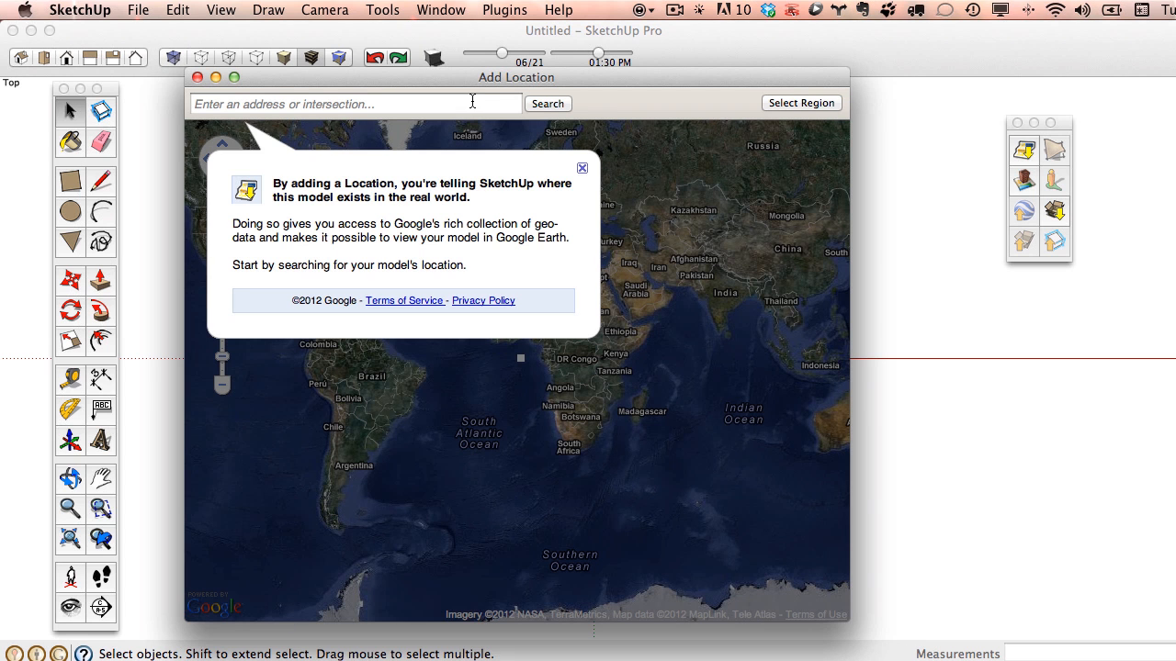
{"action": "left_click", "coordinate": [471, 102]}
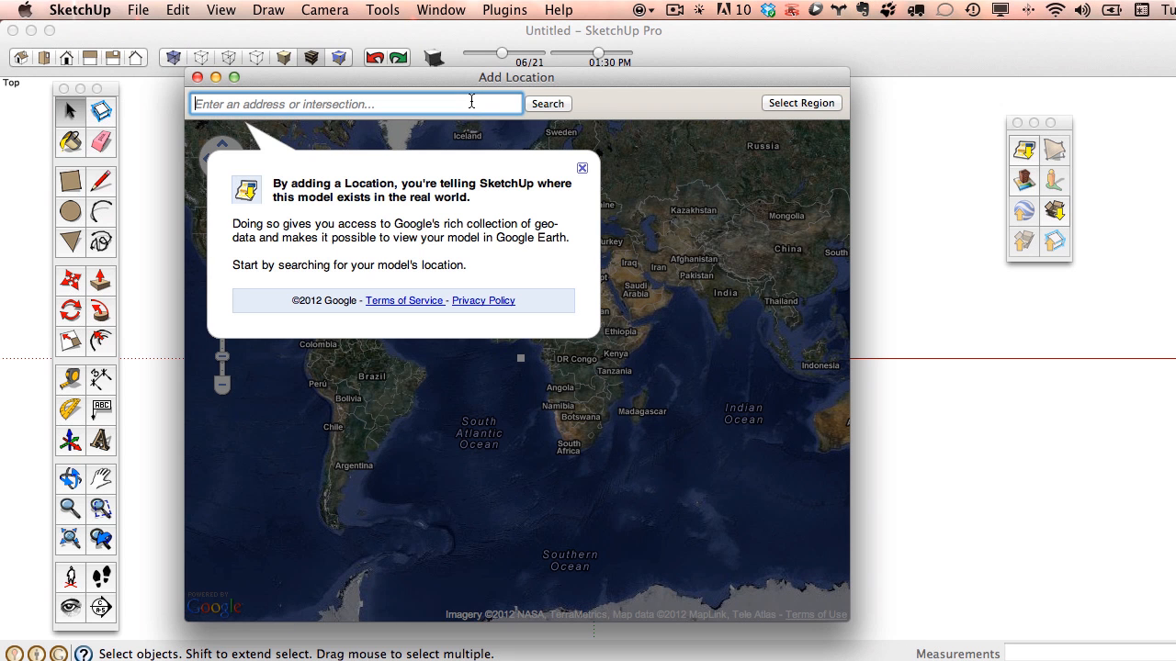
{"action": "type", "text": "fargo,n"}
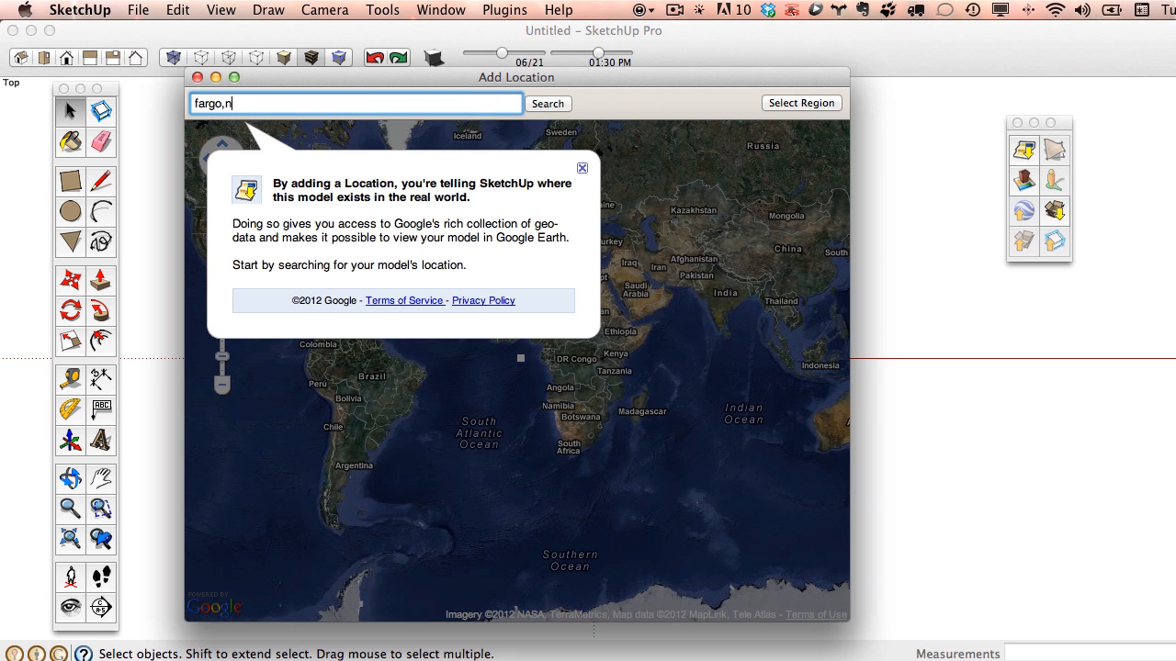
{"action": "key", "text": "Return"}
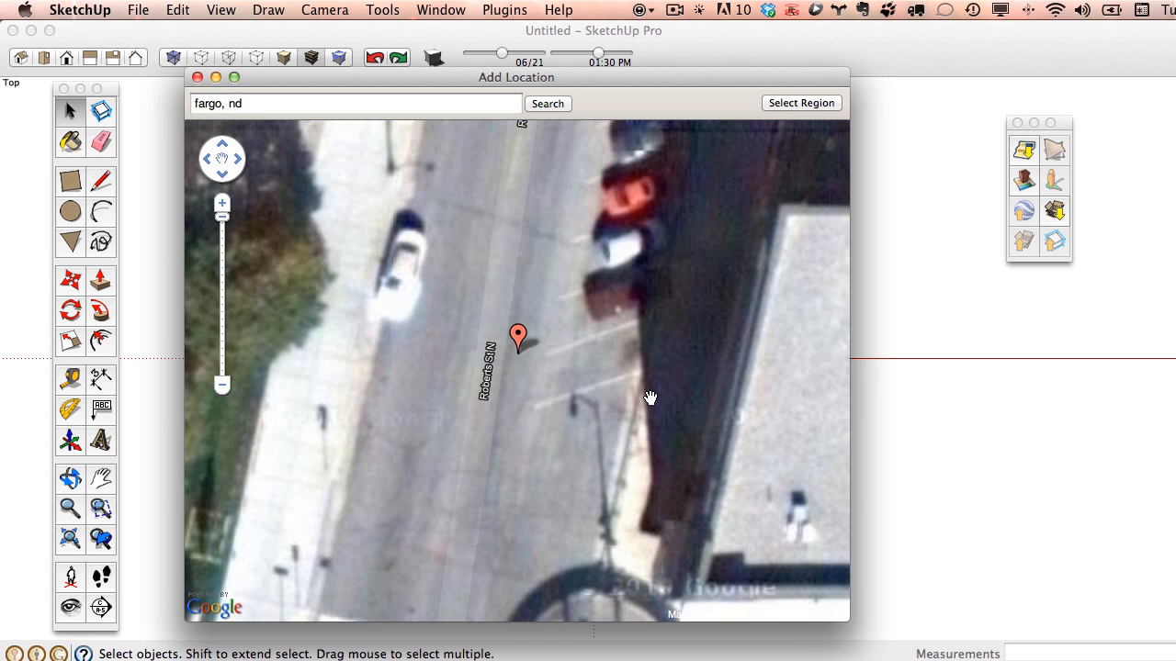
- Centre the map on the flat-roofed building east of 4th St N and grab the region around it as site imagery
{"action": "scroll", "coordinate": [722, 396], "scroll_direction": "down", "scroll_amount": 3}
{"action": "left_click_drag", "start_coordinate": [808, 447], "coordinate": [613, 371]}
{"action": "left_click_drag", "start_coordinate": [692, 367], "coordinate": [465, 337]}
{"action": "left_click_drag", "start_coordinate": [598, 343], "coordinate": [469, 142]}
{"action": "left_click_drag", "start_coordinate": [642, 318], "coordinate": [395, 193]}
{"action": "scroll", "coordinate": [551, 386], "scroll_direction": "up", "scroll_amount": 4}
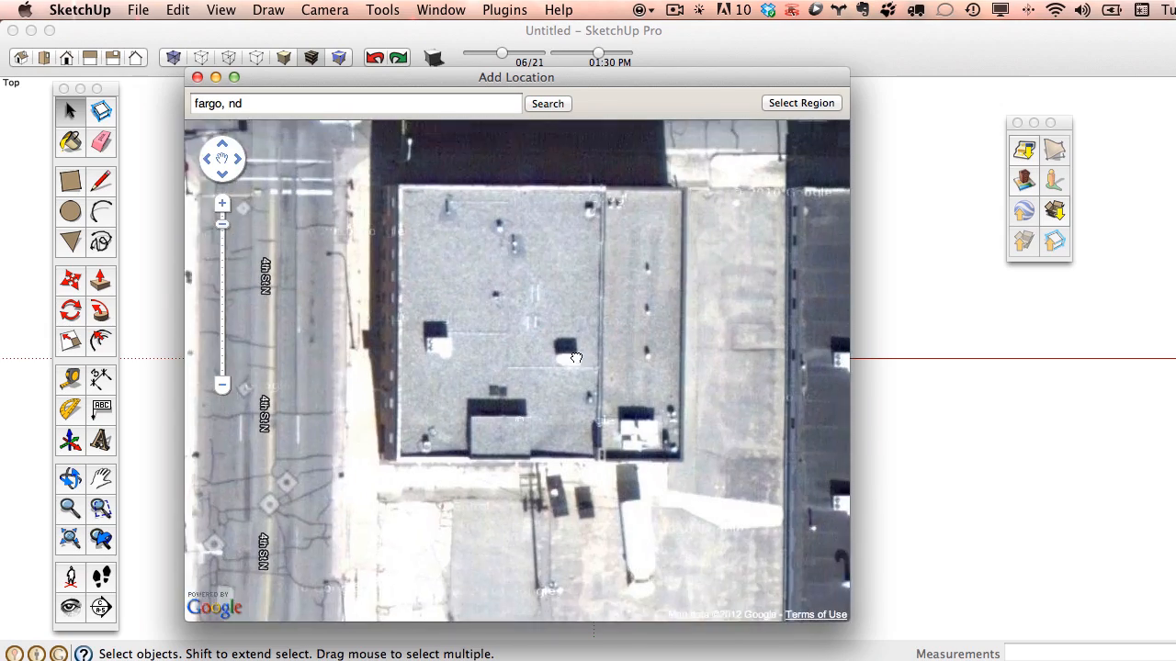
{"action": "left_click_drag", "start_coordinate": [575, 358], "coordinate": [571, 381]}
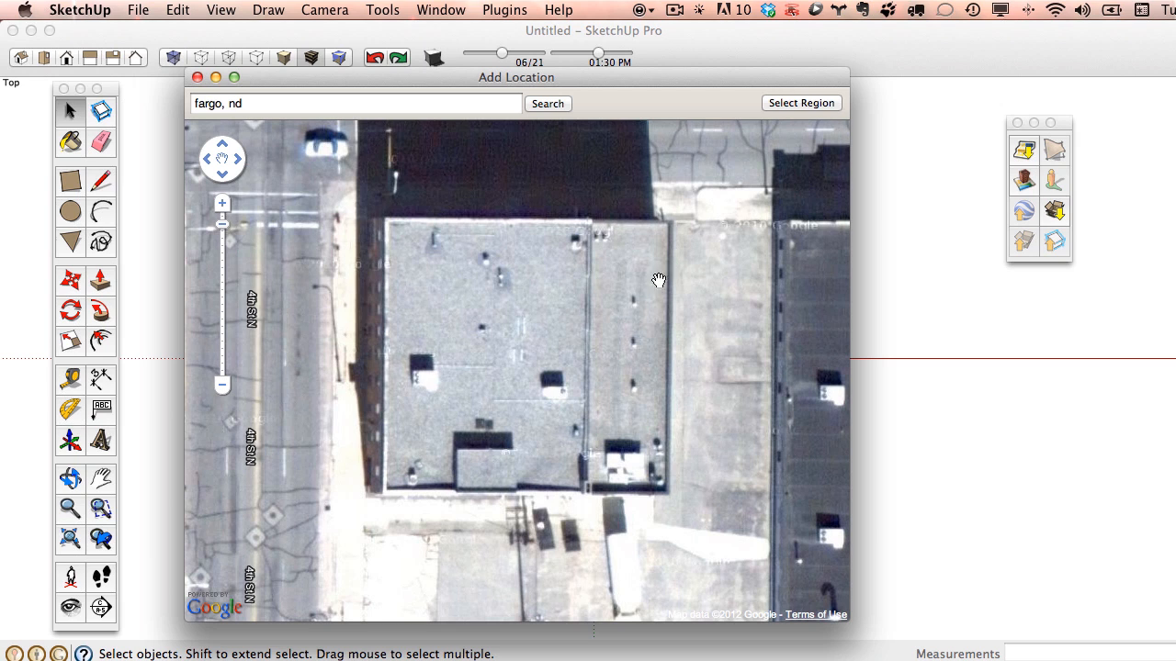
{"action": "left_click", "coordinate": [799, 103]}
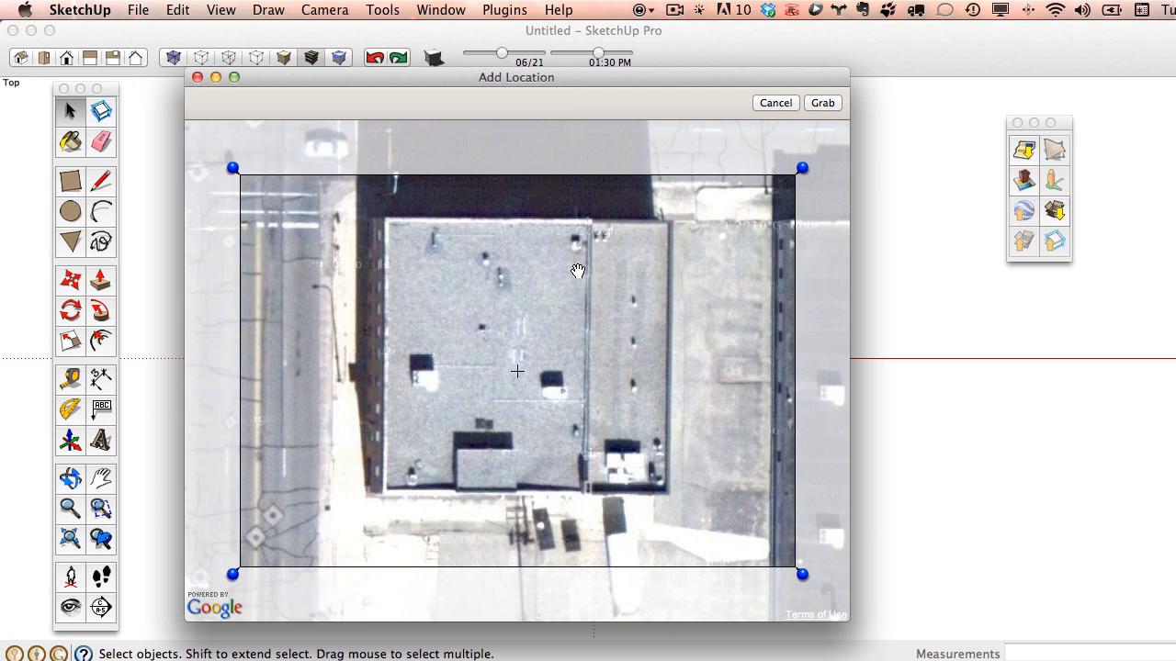
{"action": "left_click", "coordinate": [822, 103]}
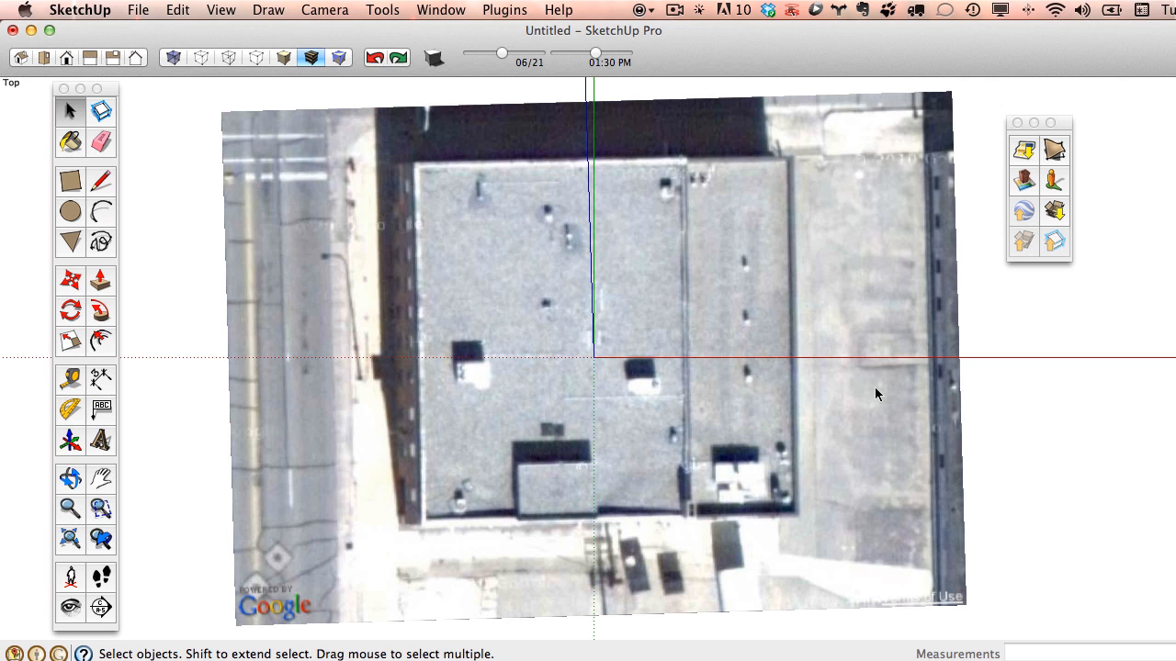
- Trace the building's roof outline on the aerial image with the Line tool, closing it into a four-sided face
{"action": "left_click", "coordinate": [101, 182]}
{"action": "scroll", "coordinate": [423, 175], "scroll_direction": "up", "scroll_amount": 2}
{"action": "left_click", "coordinate": [415, 165]}
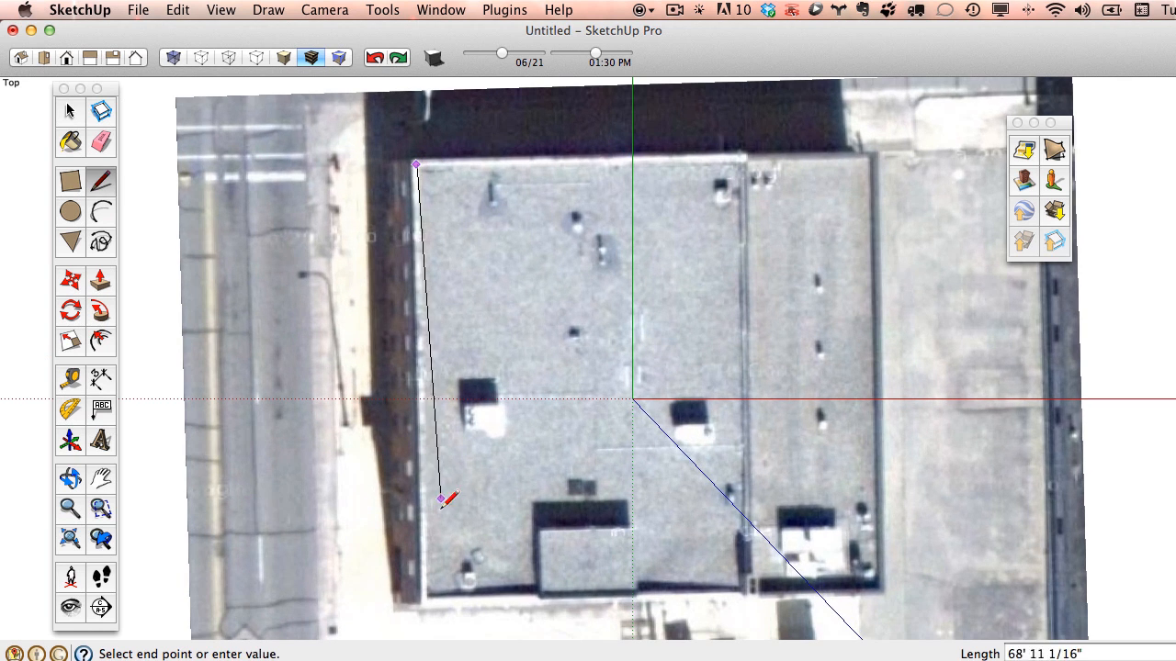
{"action": "left_click", "coordinate": [428, 604]}
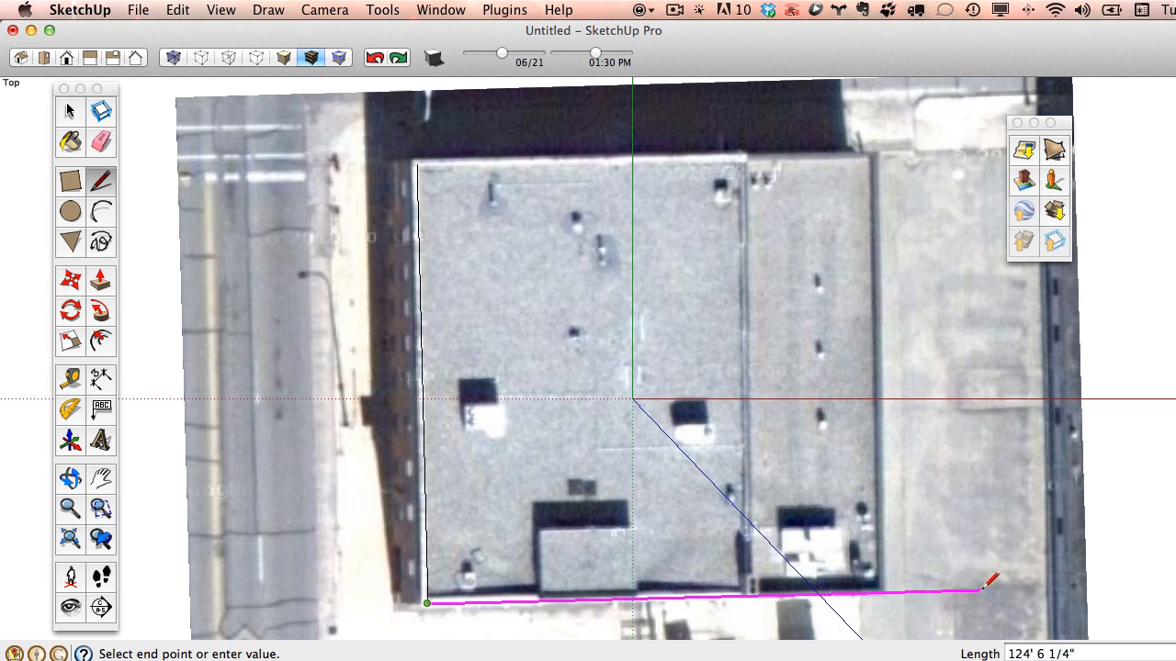
{"action": "left_click", "coordinate": [882, 592]}
{"action": "scroll", "coordinate": [881, 262], "scroll_direction": "up", "scroll_amount": 3}
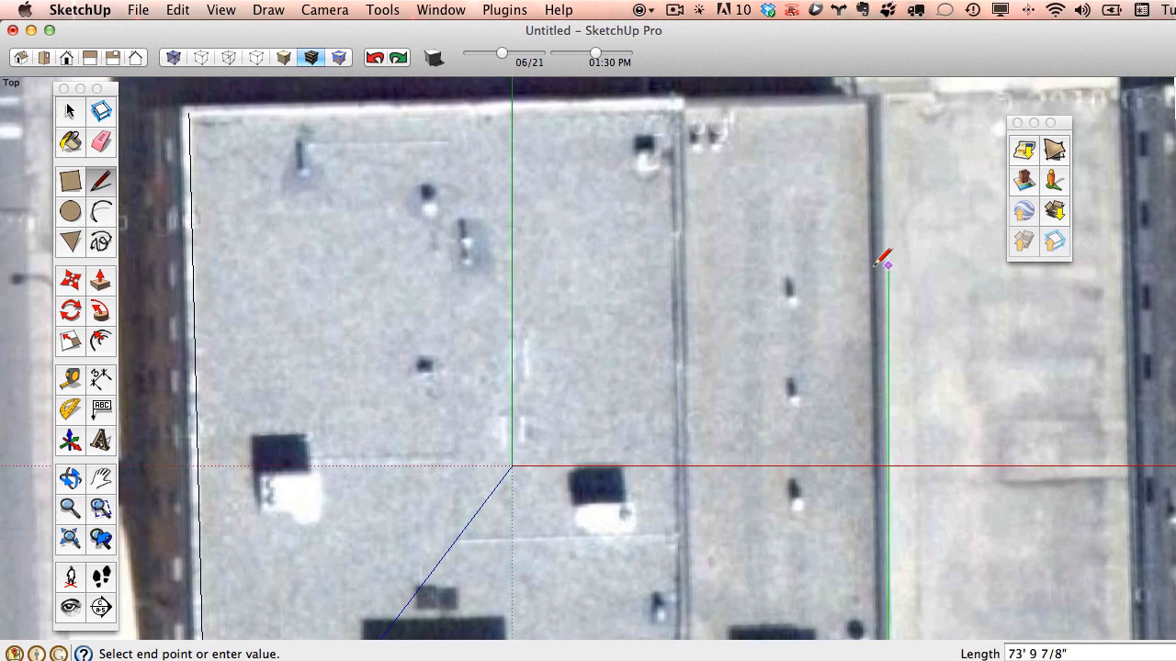
{"action": "scroll", "coordinate": [877, 268], "scroll_direction": "down", "scroll_amount": 3}
{"action": "scroll", "coordinate": [882, 263], "scroll_direction": "down", "scroll_amount": 2}
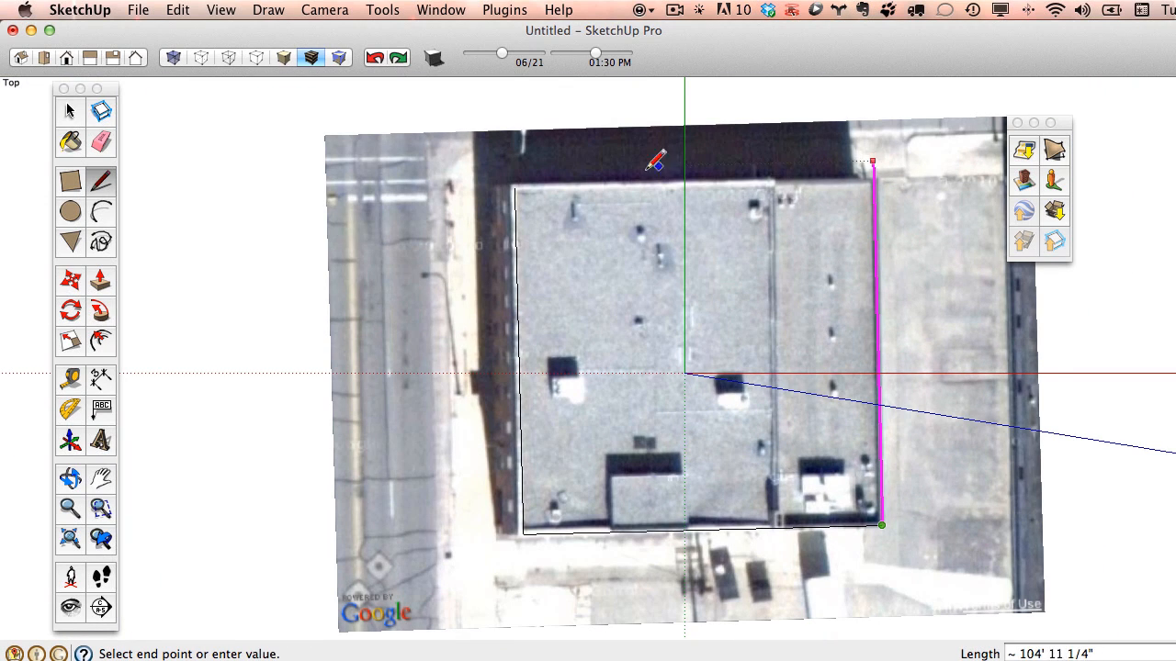
{"action": "left_click", "coordinate": [522, 183], "text": "shift"}
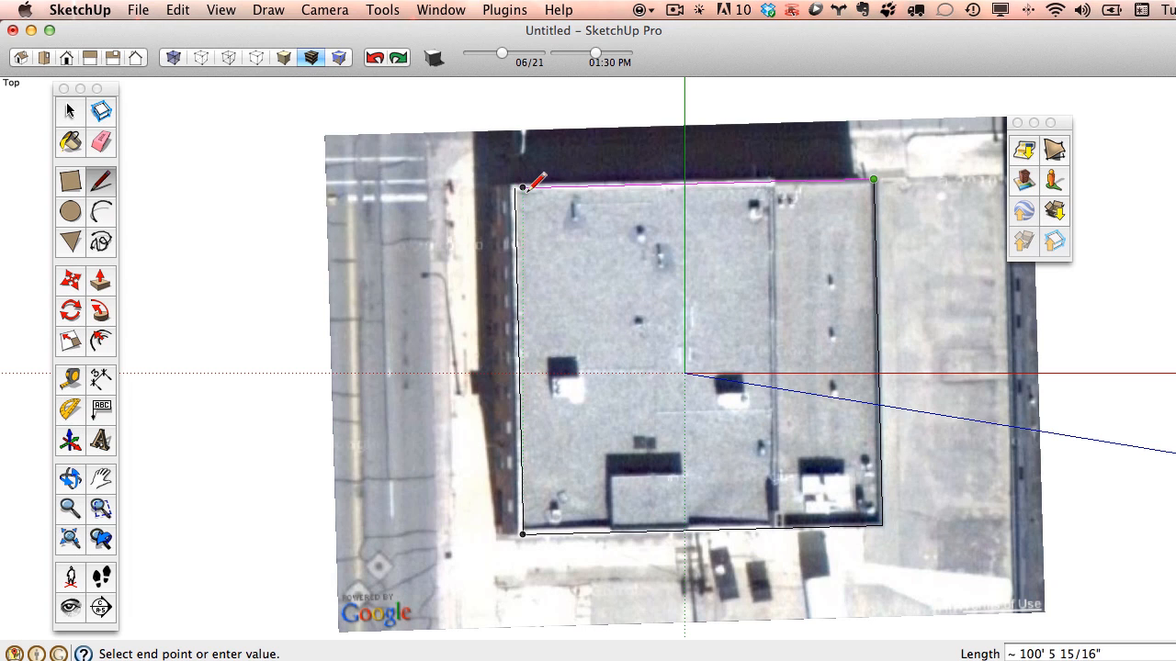
{"action": "left_click", "coordinate": [515, 187]}
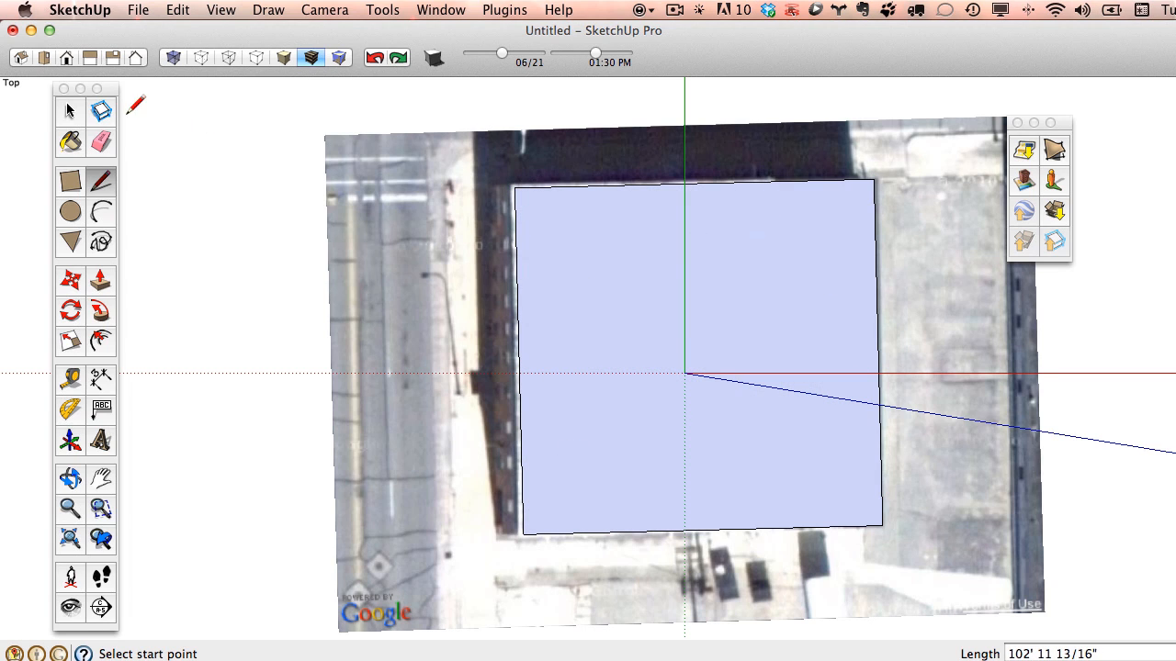
- Delete the traced roof face and all its edges
{"action": "left_click", "coordinate": [71, 111]}
{"action": "left_click_drag", "start_coordinate": [446, 138], "coordinate": [1008, 578]}
{"action": "key", "text": "Delete"}
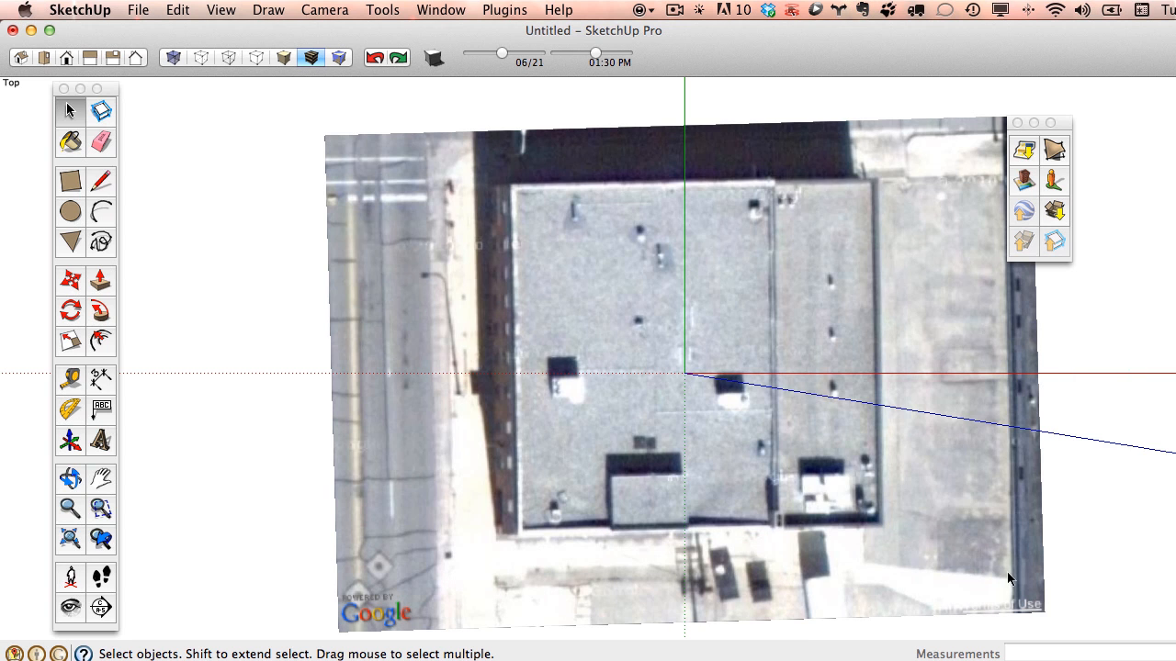
- Draw a rotated rectangle over the building's roof, starting along its street-side edge and extending about 103' across to the opposite edge
{"action": "left_click", "coordinate": [269, 10]}
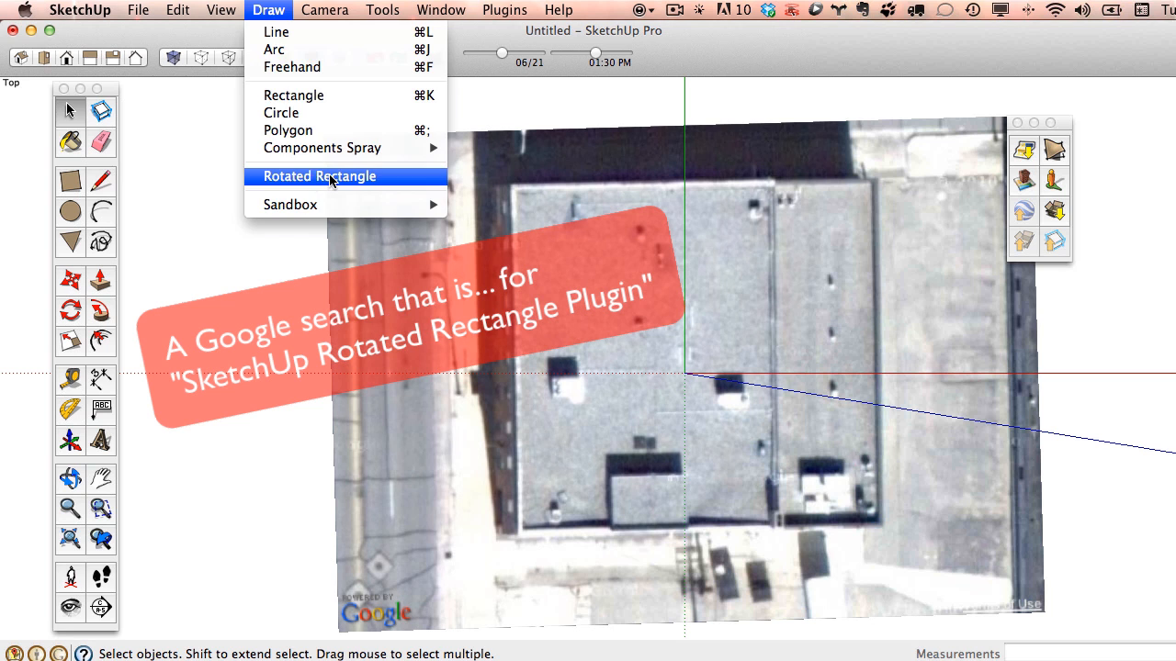
{"action": "left_click", "coordinate": [311, 177]}
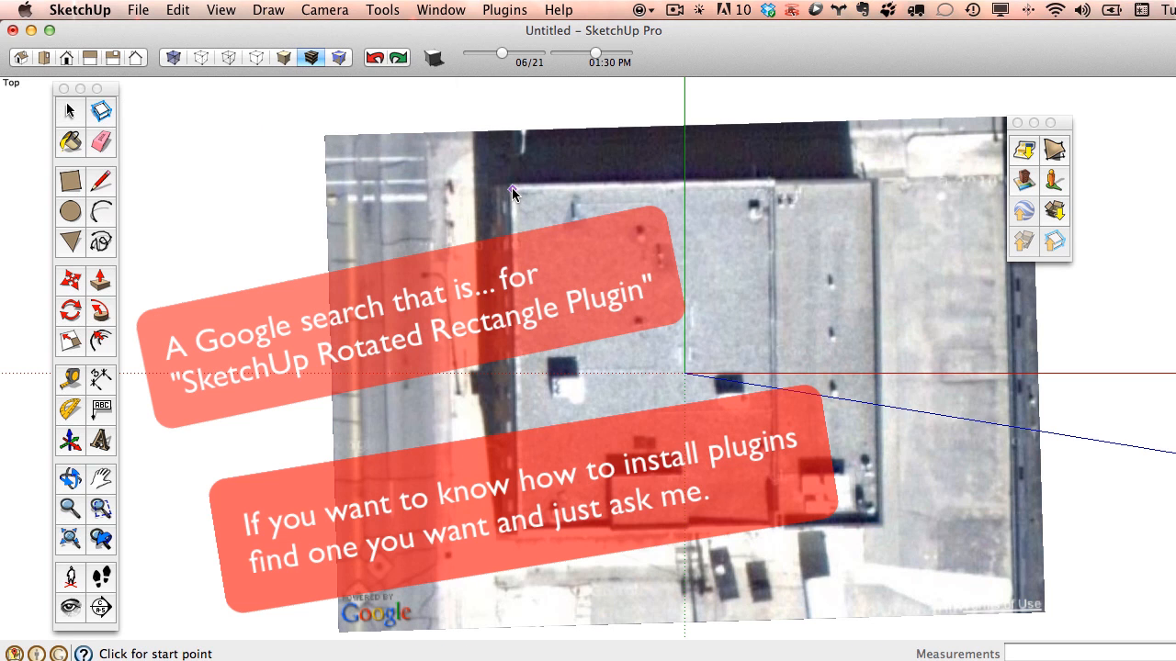
{"action": "left_click", "coordinate": [513, 188]}
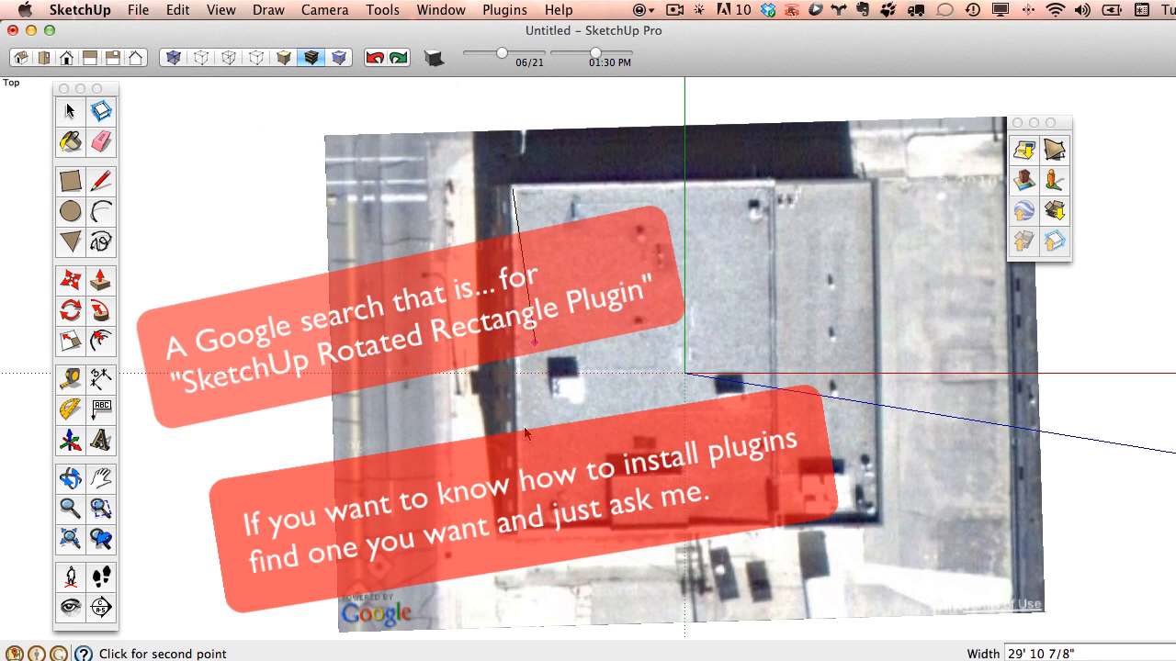
{"action": "scroll", "coordinate": [524, 537], "scroll_direction": "up", "scroll_amount": 4}
{"action": "left_click", "coordinate": [520, 527]}
{"action": "scroll", "coordinate": [519, 525], "scroll_direction": "down", "scroll_amount": 5}
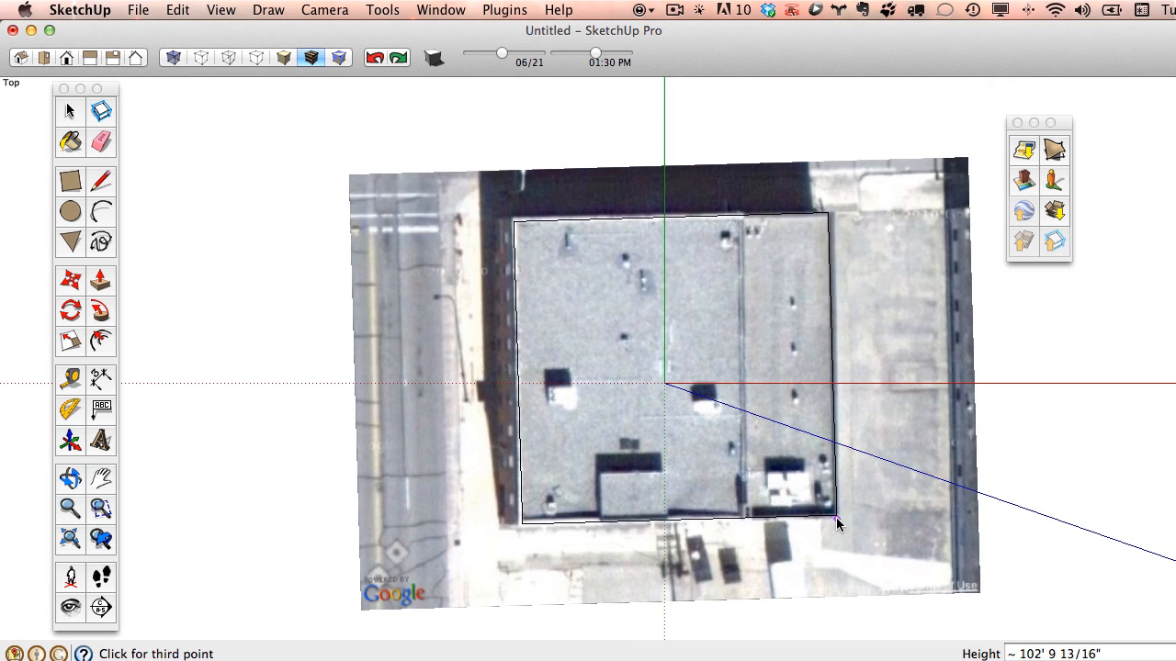
{"action": "left_click", "coordinate": [833, 519]}
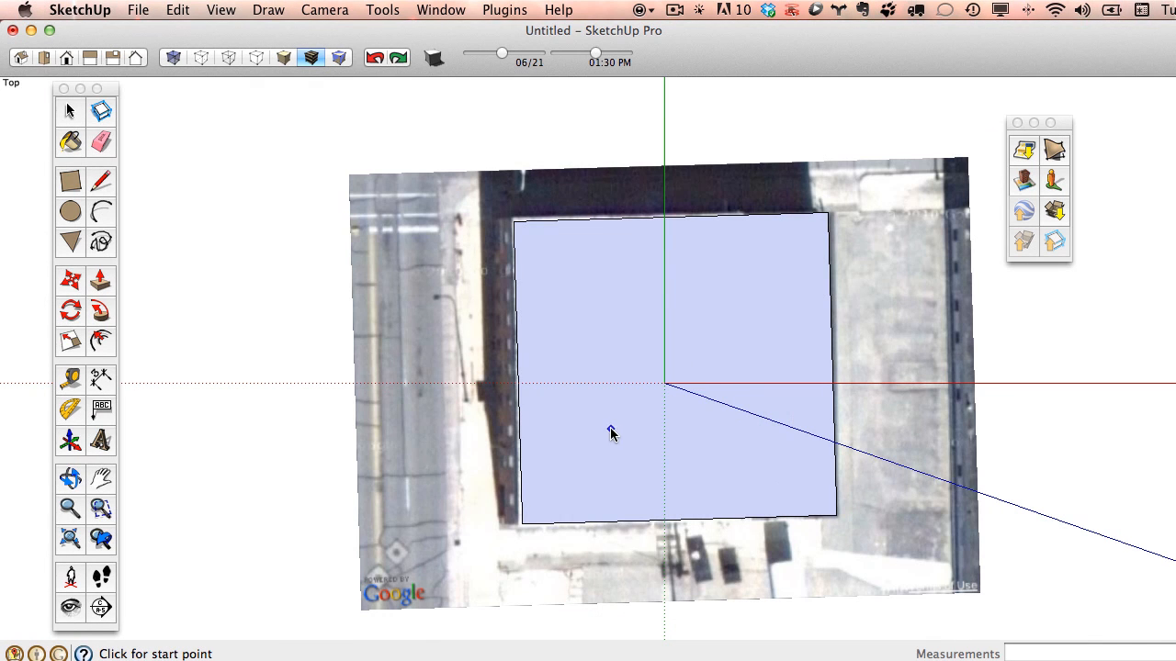
- Place the drawing axes at the rectangle's street-side front corner, with the red and green axes running along its edges
{"action": "right_click", "coordinate": [584, 459]}
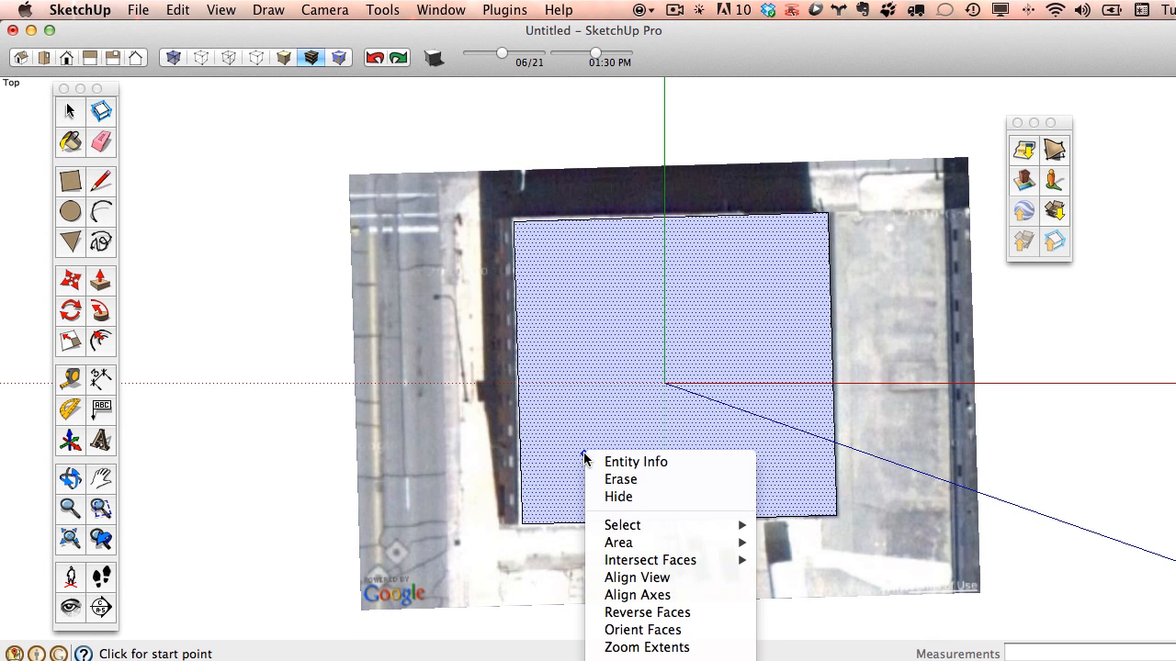
{"action": "left_click", "coordinate": [699, 599]}
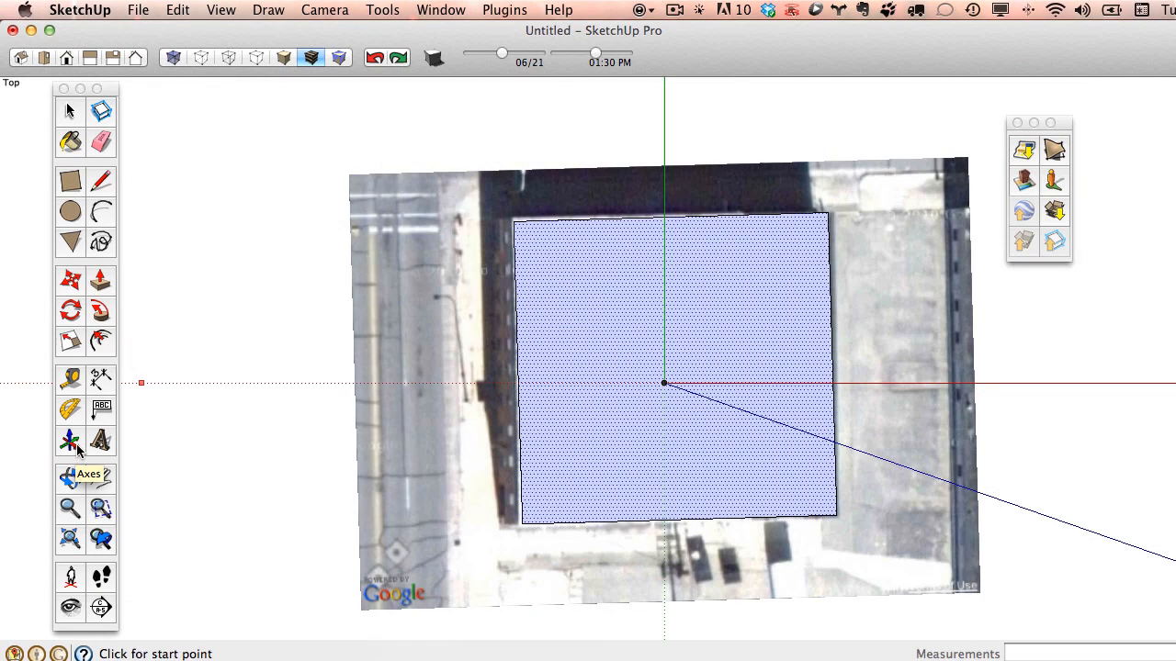
{"action": "left_click", "coordinate": [77, 449]}
{"action": "middle_click_drag", "start_coordinate": [177, 508], "coordinate": [573, 334]}
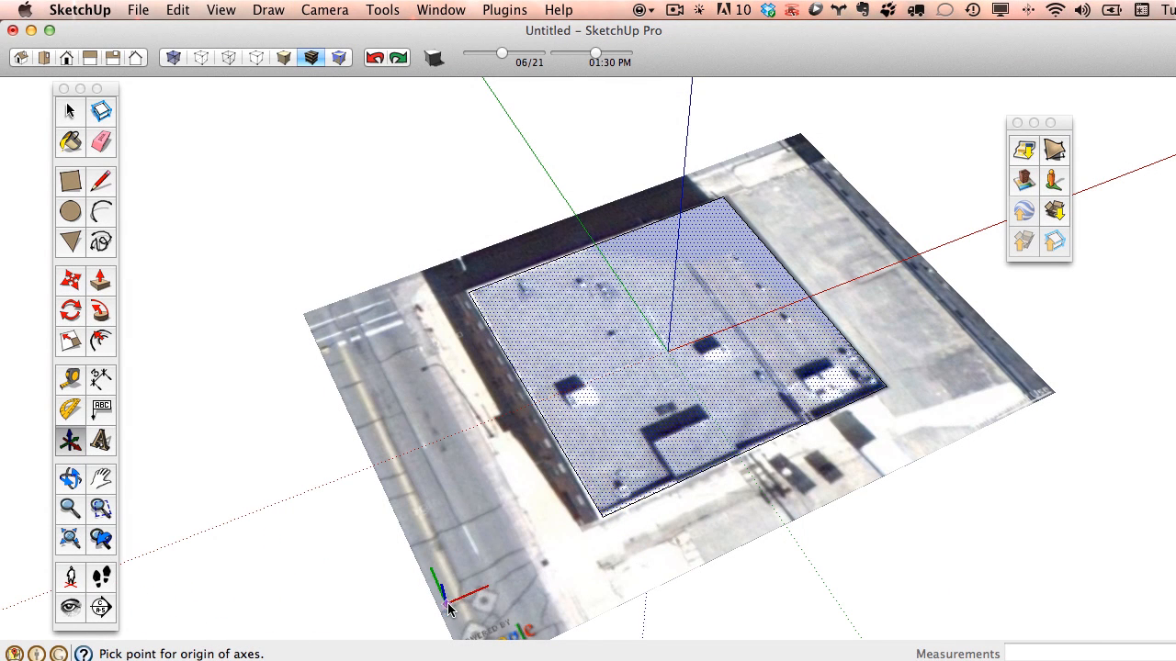
{"action": "left_click", "coordinate": [602, 504]}
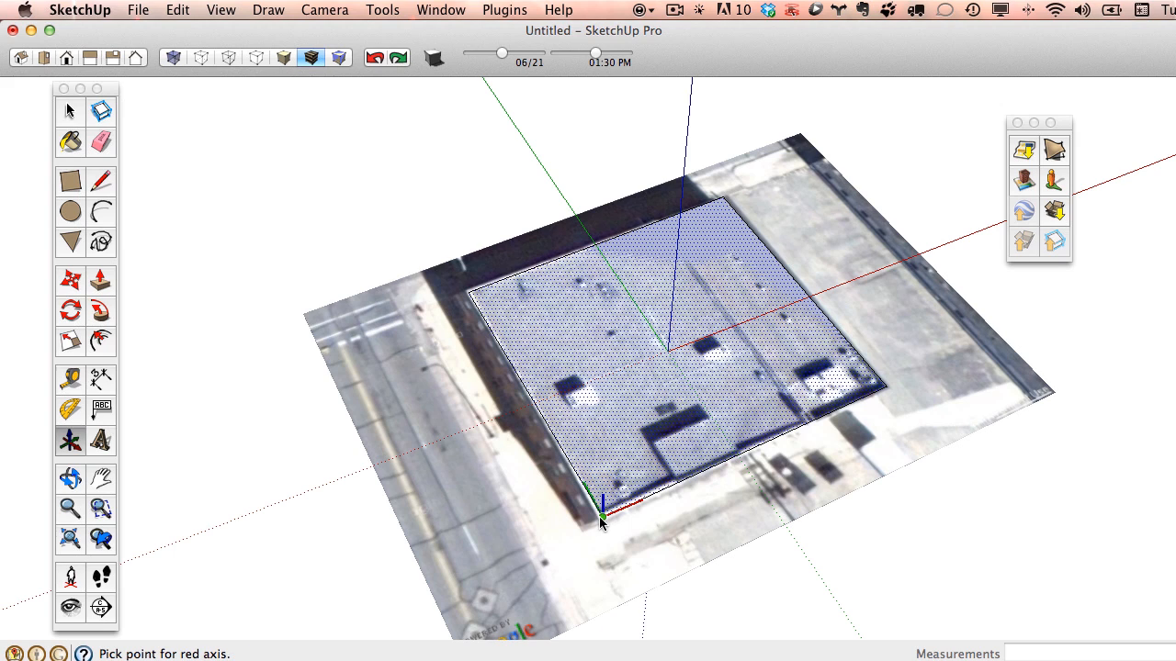
{"action": "left_click", "coordinate": [788, 430]}
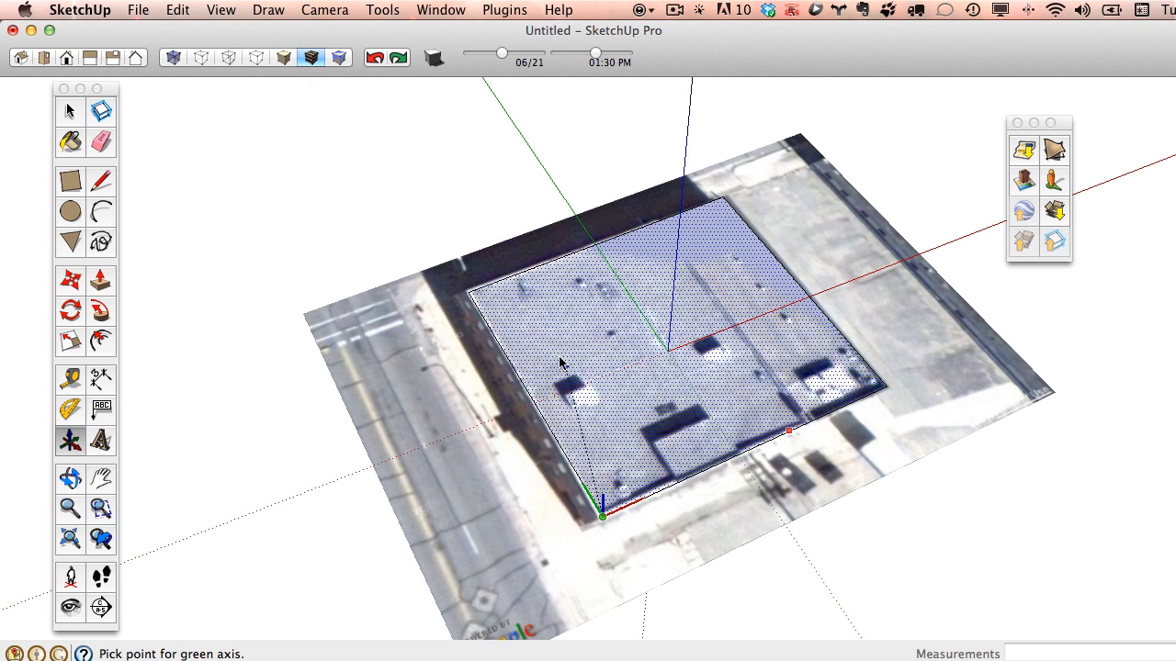
{"action": "left_click", "coordinate": [472, 292]}
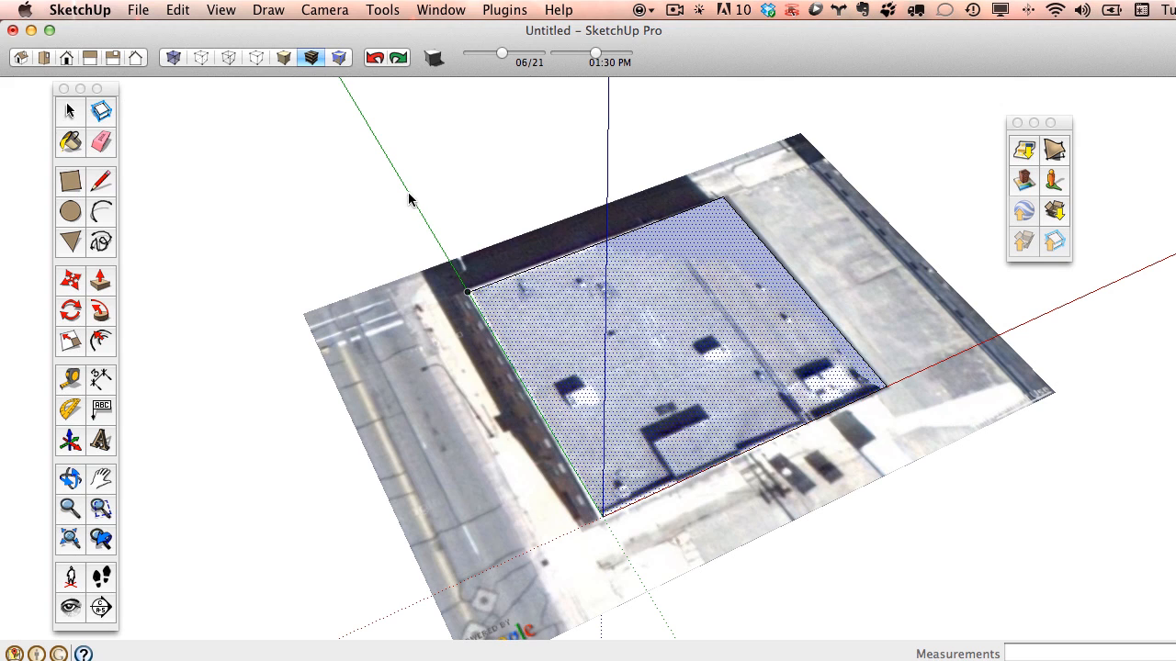
- Reset the drawing axes to their default position and orientation
{"action": "right_click", "coordinate": [363, 117]}
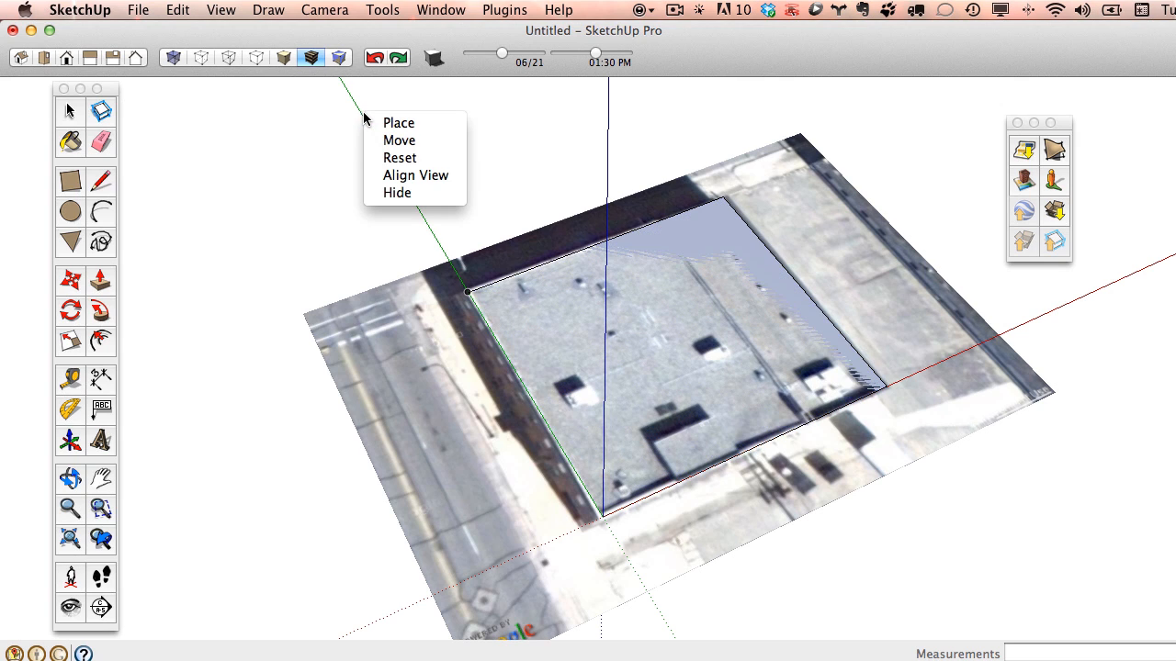
{"action": "left_click", "coordinate": [400, 158]}
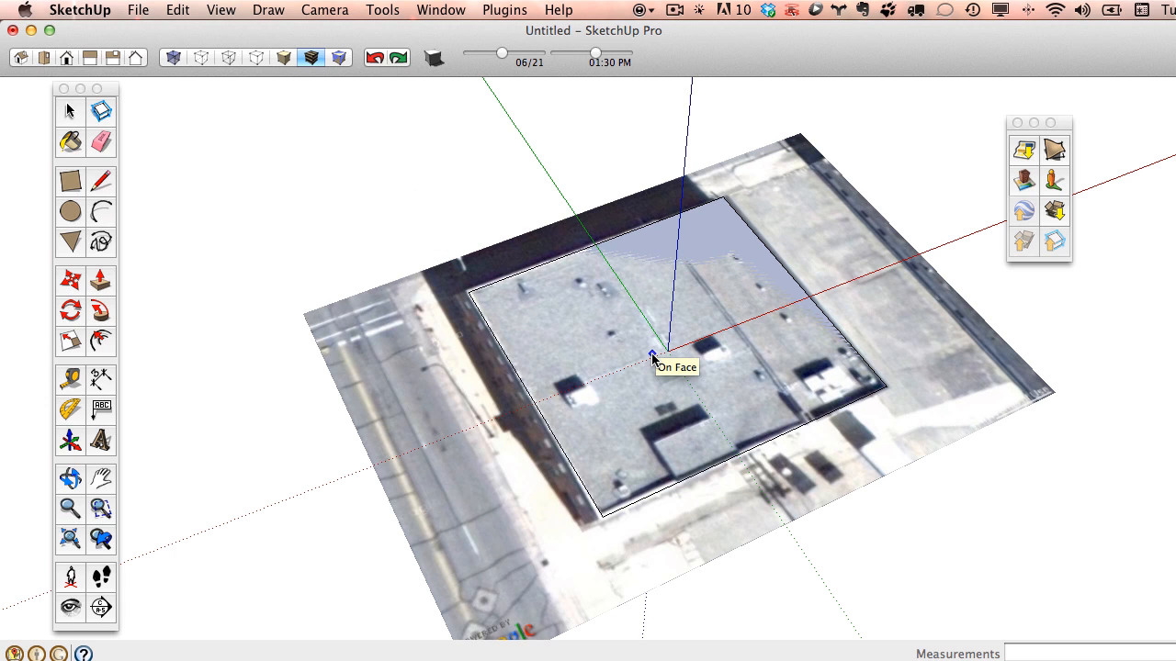
- Draw a rectangle about 41' by 34' beside the site image and push/pull it upward into a box
{"action": "left_click", "coordinate": [73, 188]}
{"action": "left_click", "coordinate": [351, 188]}
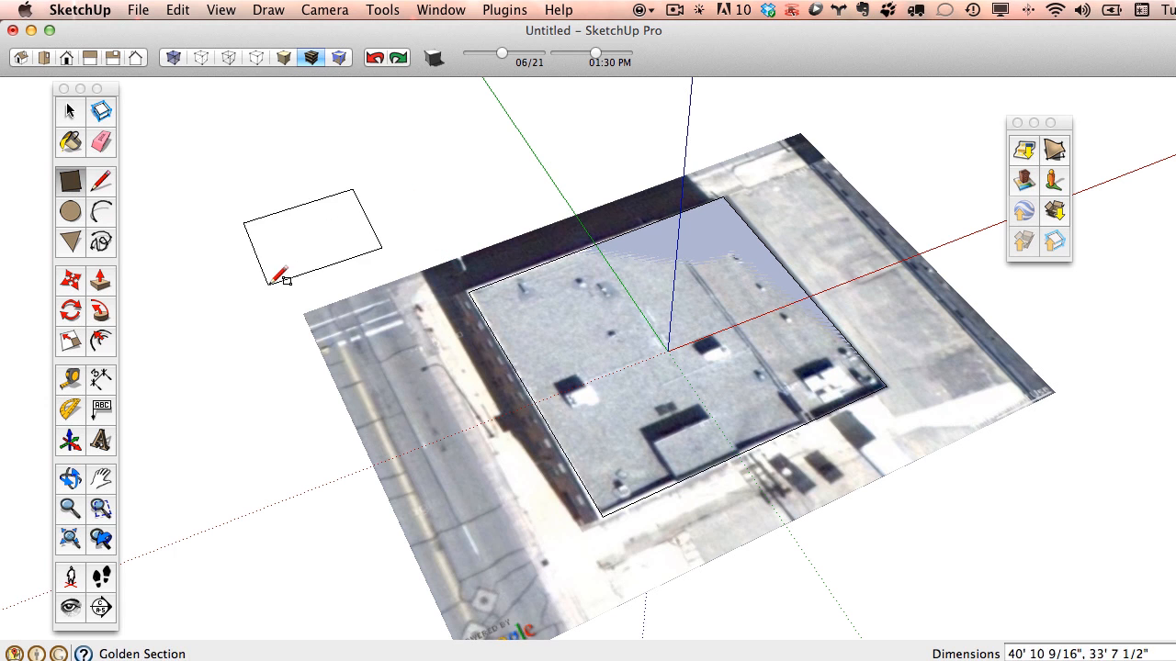
{"action": "left_click", "coordinate": [270, 284]}
{"action": "left_click", "coordinate": [100, 281]}
{"action": "left_click", "coordinate": [306, 206]}
{"action": "left_click", "coordinate": [309, 123]}
- Draw a diagonal line between two edge midpoints on the box's side face and push the triangular corner in about 26' 10"
{"action": "middle_click_drag", "start_coordinate": [307, 225], "coordinate": [399, 216]}
{"action": "key", "text": "l"}
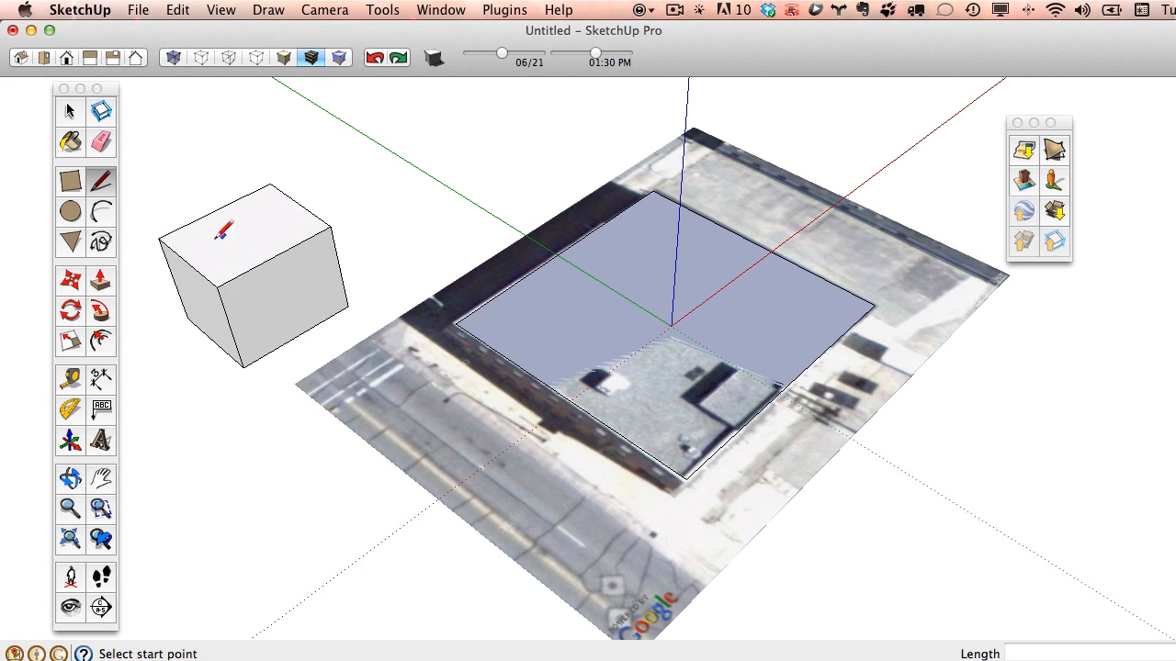
{"action": "left_click", "coordinate": [187, 261]}
{"action": "left_click", "coordinate": [229, 324]}
{"action": "key", "text": "p"}
{"action": "left_click", "coordinate": [297, 254]}
{"action": "middle_click_drag", "start_coordinate": [334, 333], "coordinate": [574, 317]}
{"action": "key", "text": "p"}
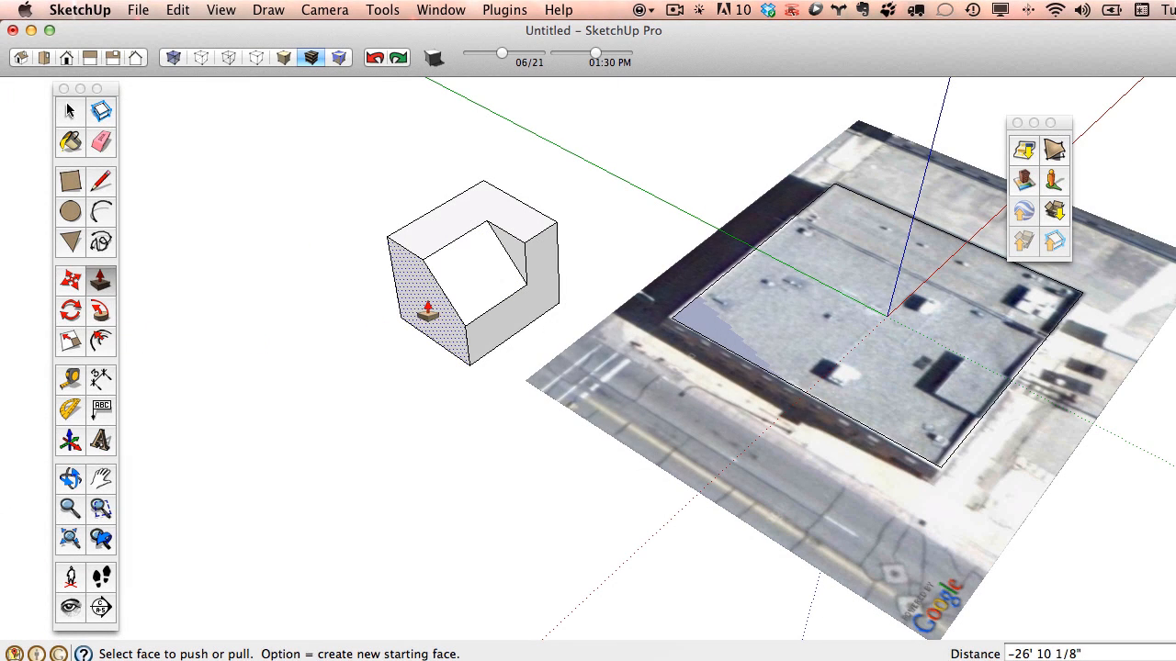
- Align the drawing axes to the sloped face cut into the box
{"action": "right_click", "coordinate": [474, 271]}
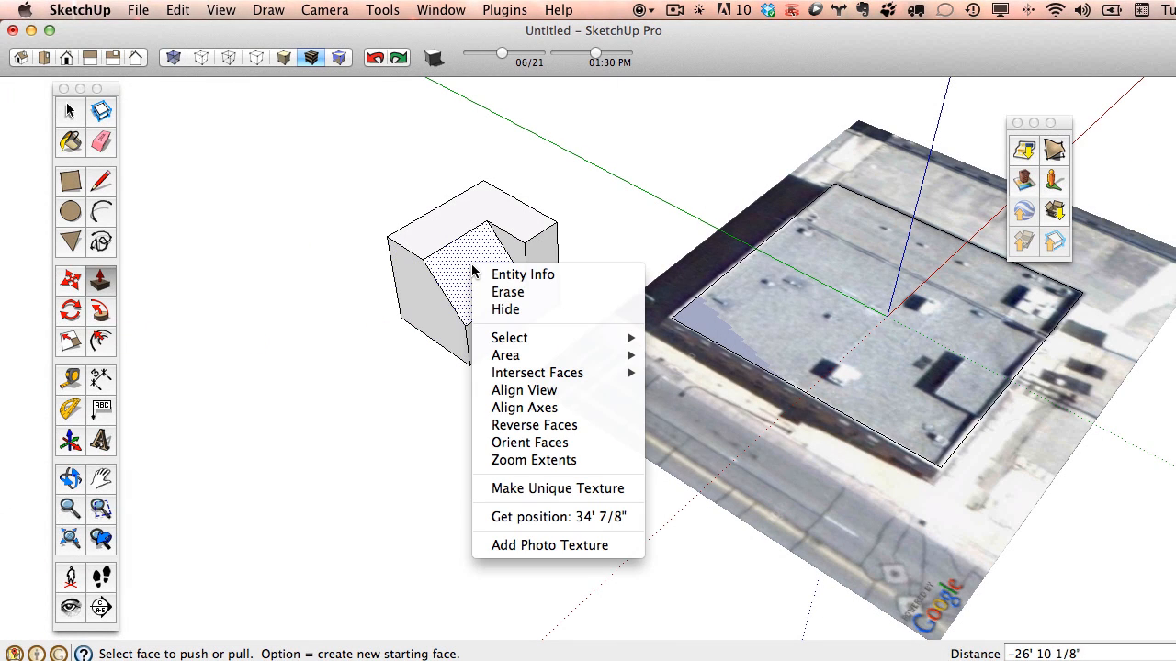
{"action": "left_click", "coordinate": [568, 408]}
{"action": "middle_click_drag", "start_coordinate": [567, 412], "coordinate": [451, 344]}
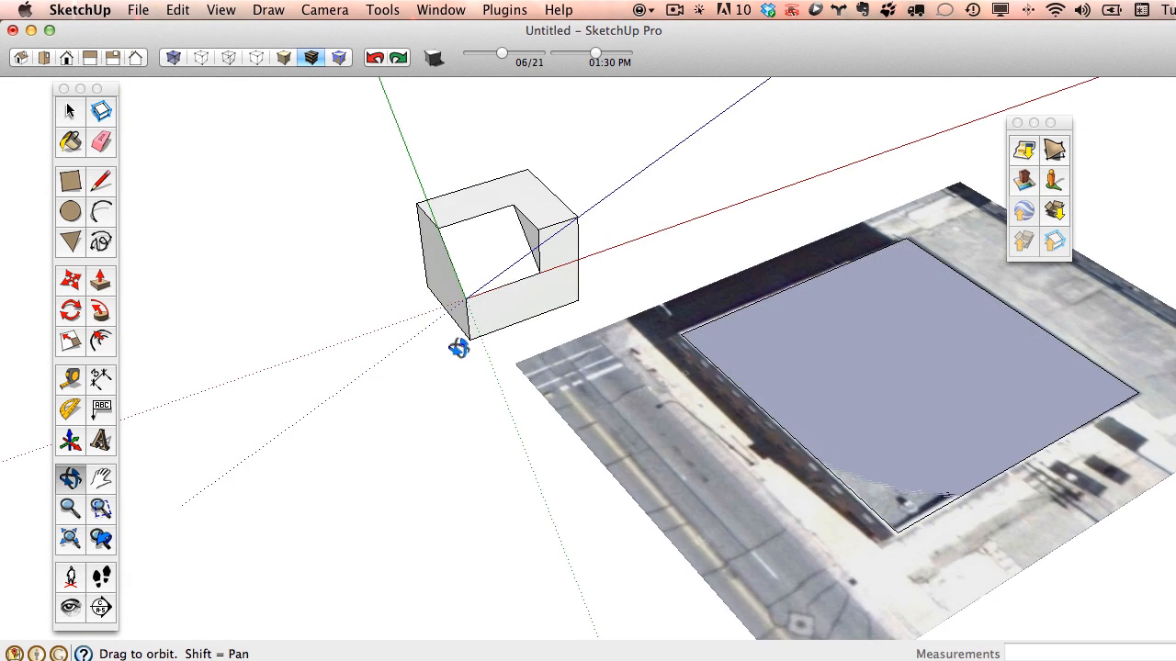
- Draw four freehand rectangles around the box on the planes of the tilted drawing axes
{"action": "left_click", "coordinate": [71, 182]}
{"action": "left_click", "coordinate": [364, 199]}
{"action": "left_click", "coordinate": [234, 294]}
{"action": "left_click", "coordinate": [584, 117]}
{"action": "left_click", "coordinate": [667, 195]}
{"action": "left_click", "coordinate": [790, 122]}
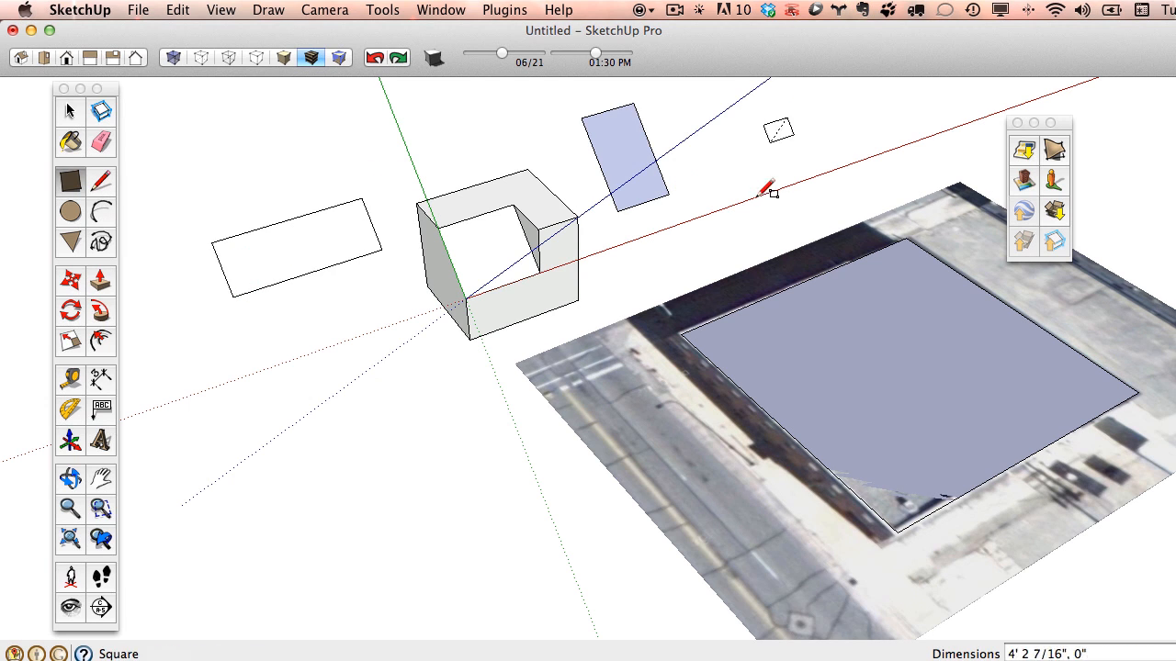
{"action": "left_click", "coordinate": [726, 203]}
{"action": "left_click", "coordinate": [480, 147]}
{"action": "left_click", "coordinate": [412, 111]}
{"action": "mouse_move", "coordinate": [556, 437]}
{"action": "middle_mouse_down"}
{"action": "mouse_move", "coordinate": [922, 302]}
{"action": "mouse_move", "coordinate": [950, 370]}
{"action": "mouse_move", "coordinate": [1090, 281]}
{"action": "mouse_move", "coordinate": [833, 236]}
{"action": "mouse_move", "coordinate": [842, 321]}
{"action": "mouse_move", "coordinate": [389, 451]}
{"action": "mouse_move", "coordinate": [792, 340]}
{"action": "middle_mouse_up"}
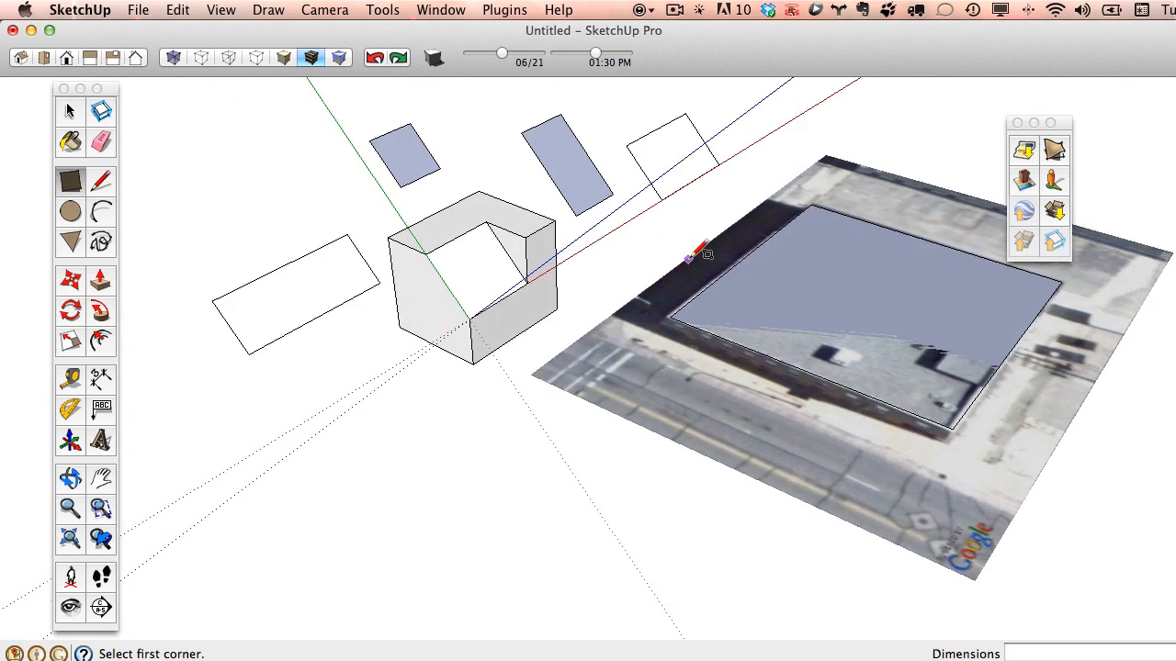
- Undo the four rectangles, the axes alignment and the practice box beside the site image
{"action": "scroll", "coordinate": [698, 253], "scroll_direction": "down", "scroll_amount": 2}
{"action": "left_click", "coordinate": [375, 59]}
{"action": "left_click", "coordinate": [377, 68]}
{"action": "left_click", "coordinate": [377, 67]}
{"action": "left_click", "coordinate": [377, 68]}
- Align the drawing axes to the building footprint's face on the aerial image
{"action": "key", "text": "o"}
{"action": "left_click_drag", "start_coordinate": [849, 508], "coordinate": [742, 355]}
{"action": "key", "text": "r"}
{"action": "right_click", "coordinate": [710, 344]}
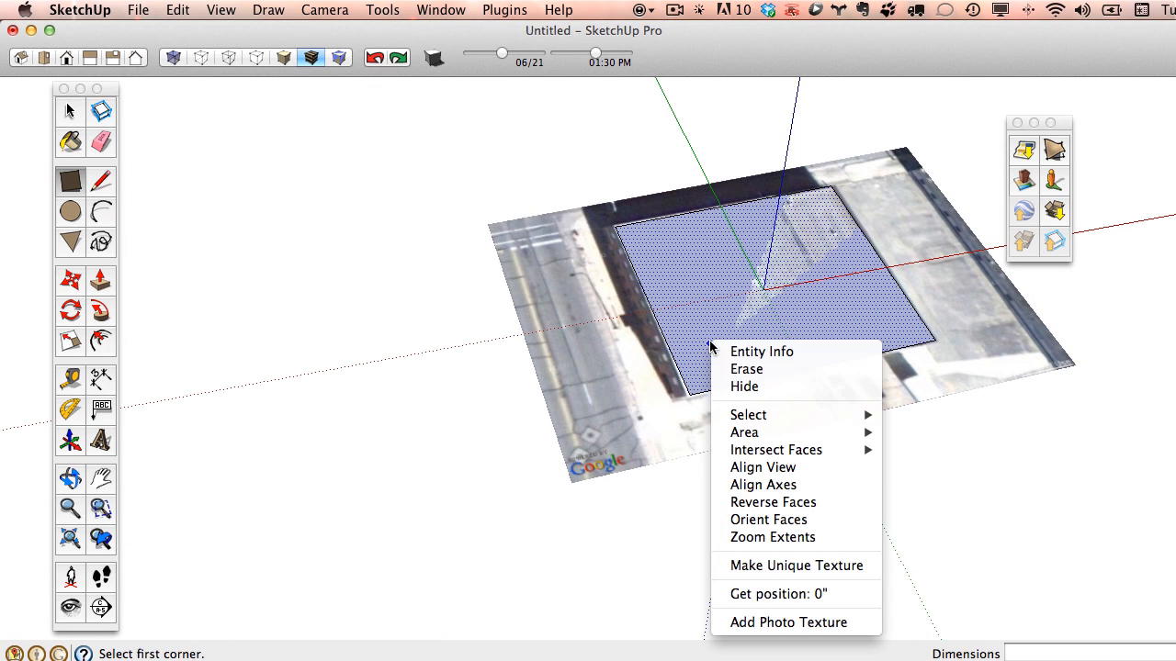
{"action": "left_click", "coordinate": [806, 484]}
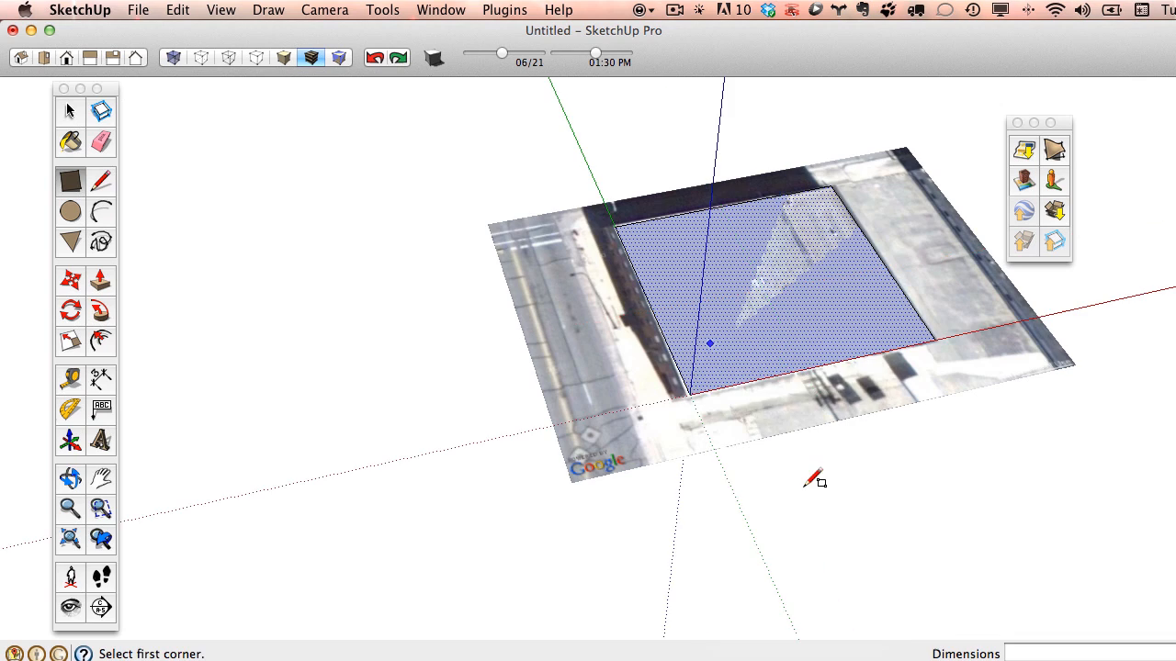
- Push/pull the building footprint up about 62' 1" into a box
{"action": "middle_click_drag", "start_coordinate": [607, 401], "coordinate": [188, 221]}
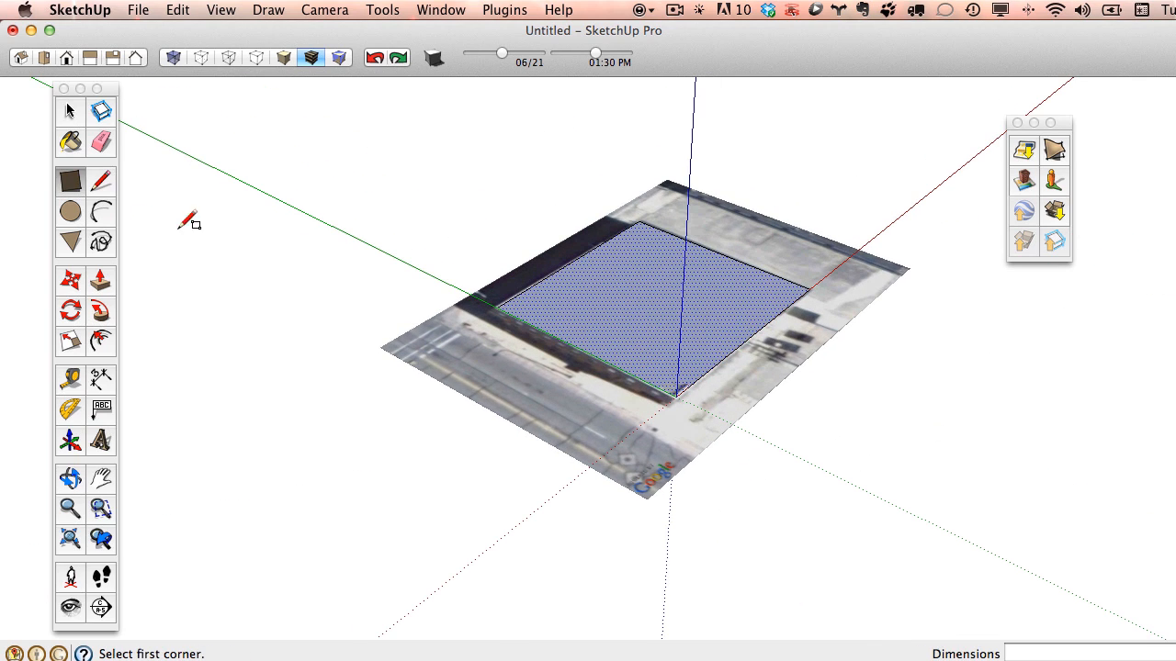
{"action": "left_click", "coordinate": [100, 280]}
{"action": "left_click_drag", "start_coordinate": [707, 289], "coordinate": [695, 228]}
{"action": "middle_click_drag", "start_coordinate": [696, 229], "coordinate": [790, 341]}
{"action": "middle_click_drag", "start_coordinate": [614, 331], "coordinate": [299, 412]}
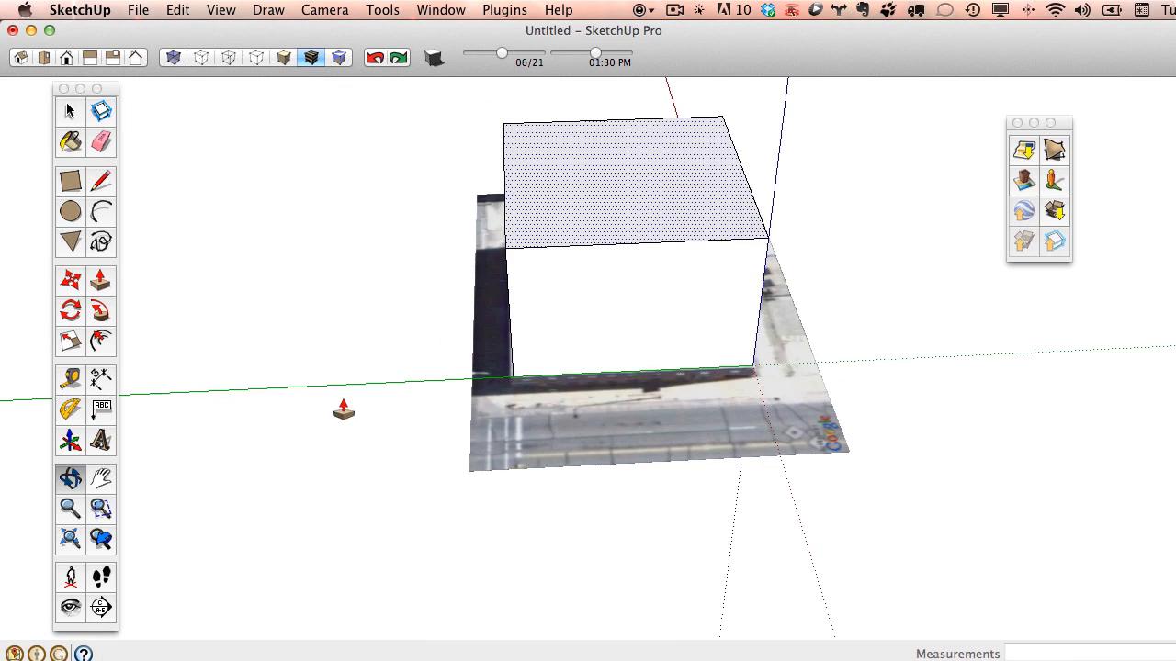
- Start adding a photo texture to the box's street-side wall and load the Street View image of the brick building
{"action": "right_click", "coordinate": [673, 295]}
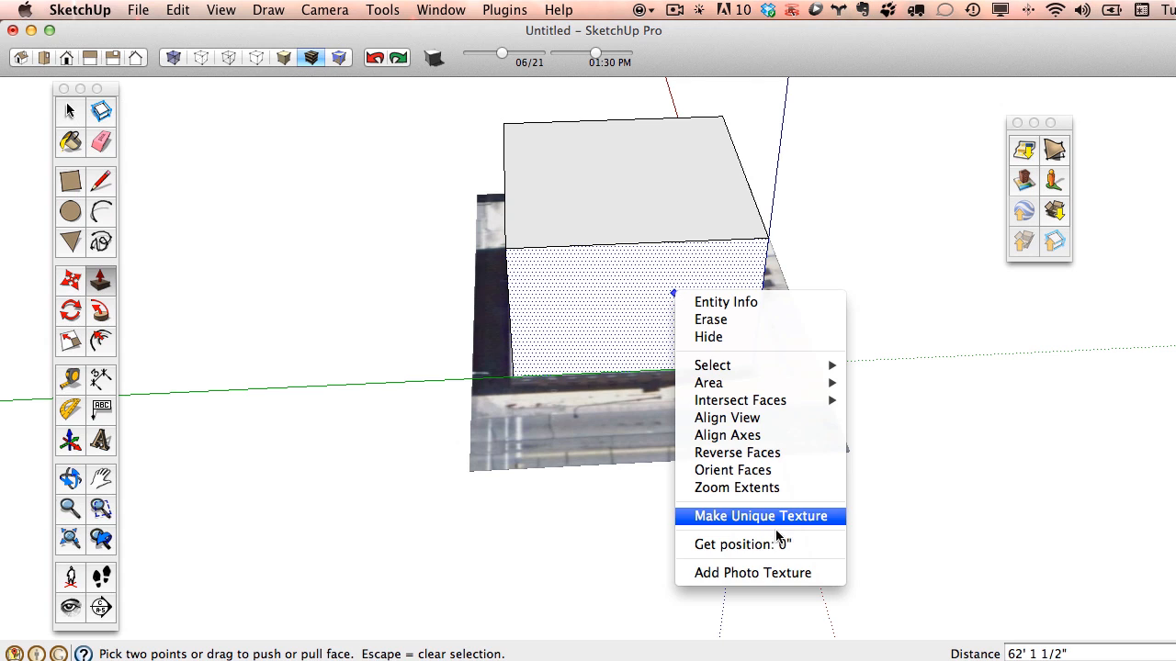
{"action": "left_click", "coordinate": [782, 572]}
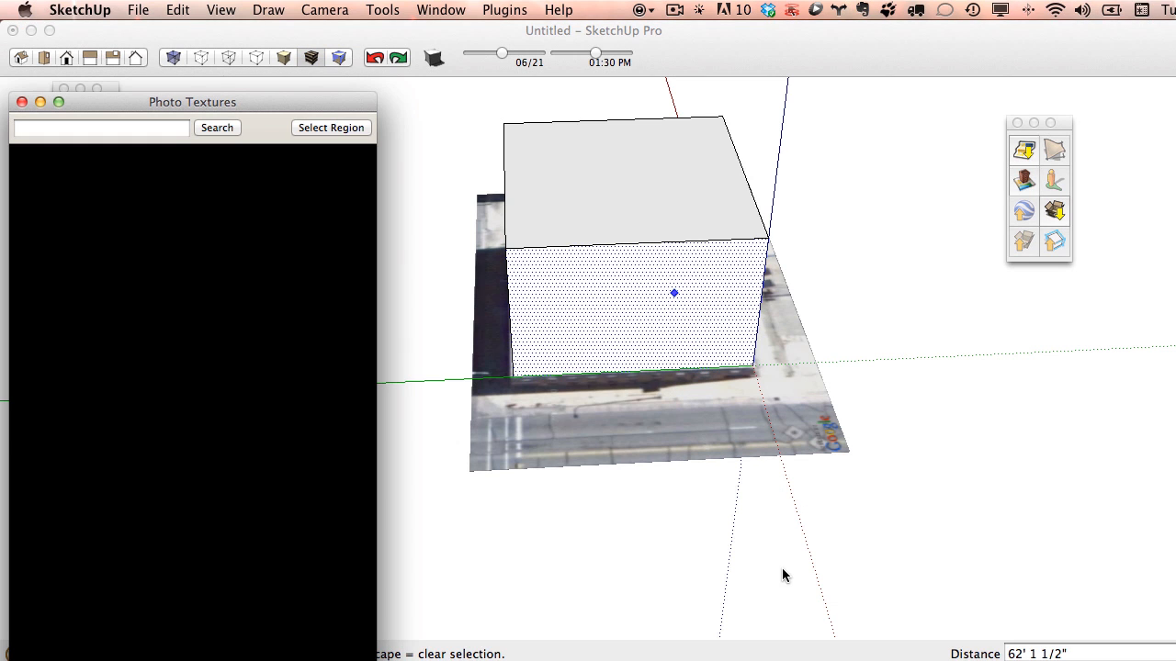
{"action": "left_click_drag", "start_coordinate": [333, 97], "coordinate": [469, 37]}
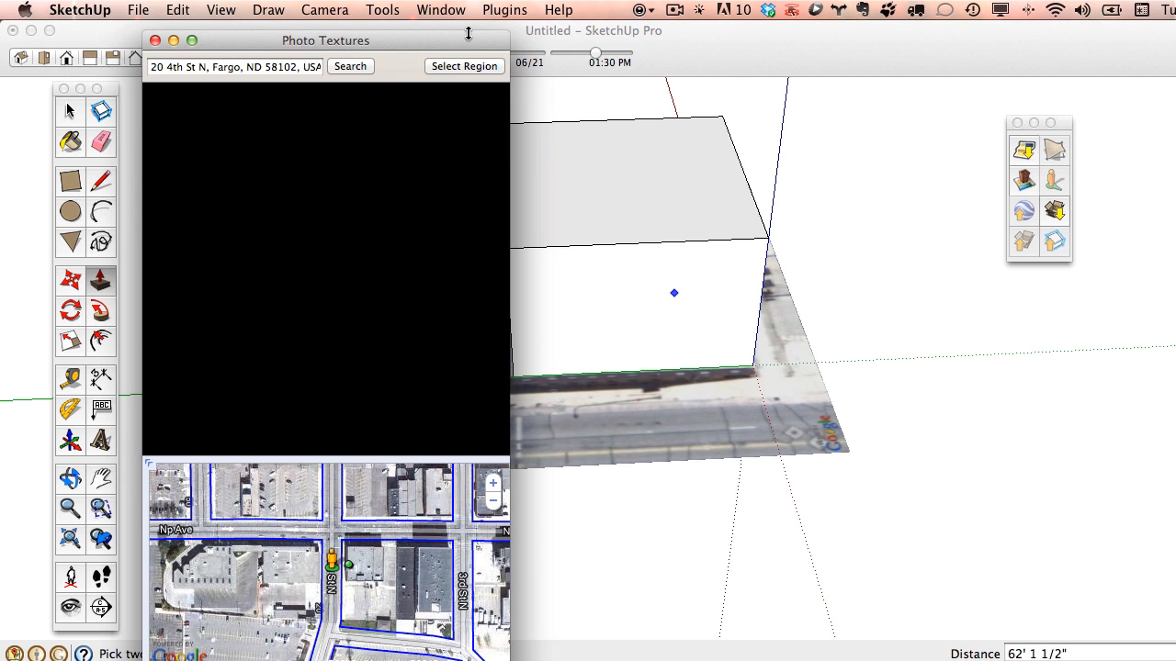
{"action": "left_click_drag", "start_coordinate": [468, 48], "coordinate": [478, 35]}
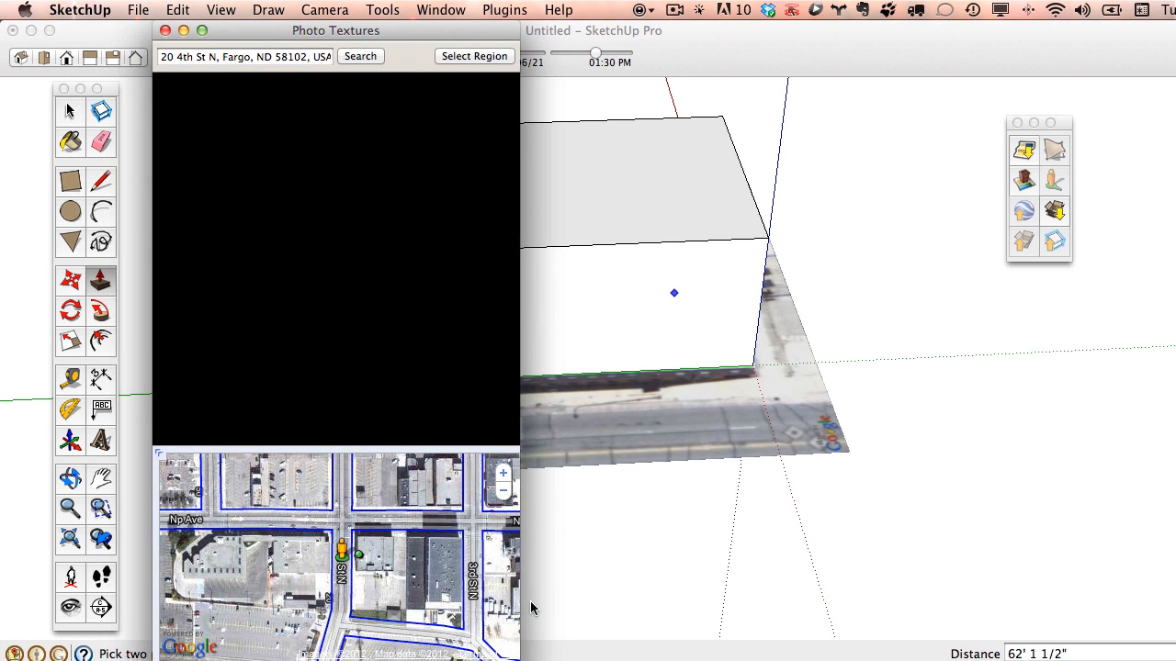
{"action": "left_click", "coordinate": [307, 255]}
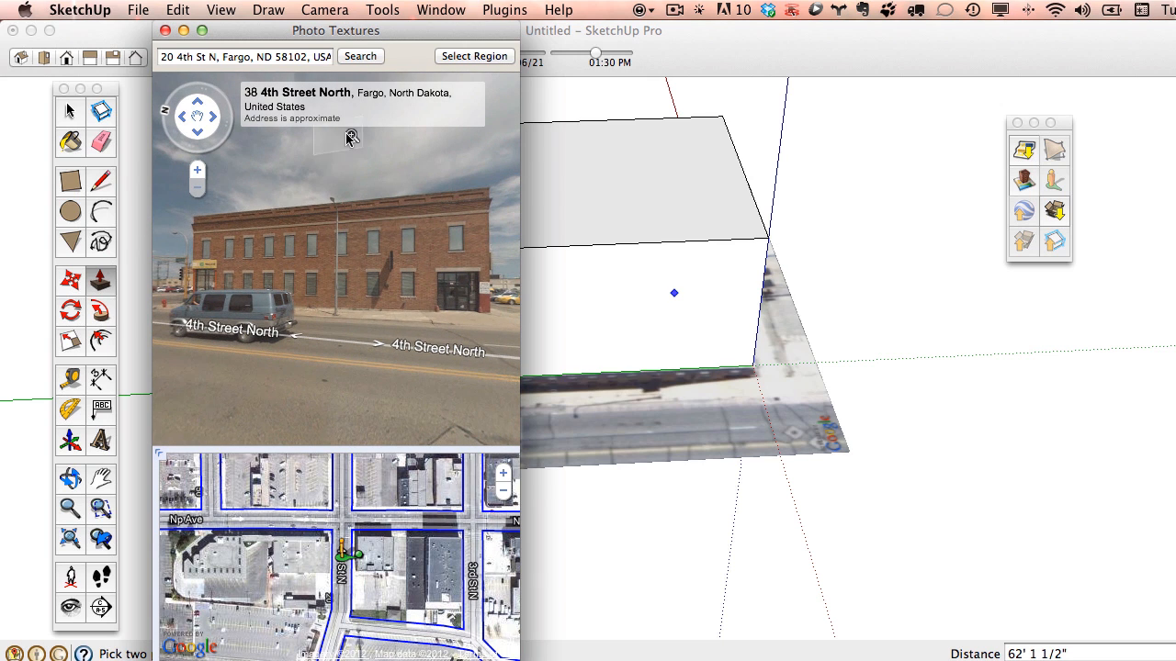
- Fit the four corners of a selection region to the brick facade and try to grab it as a texture
{"action": "left_click", "coordinate": [453, 63]}
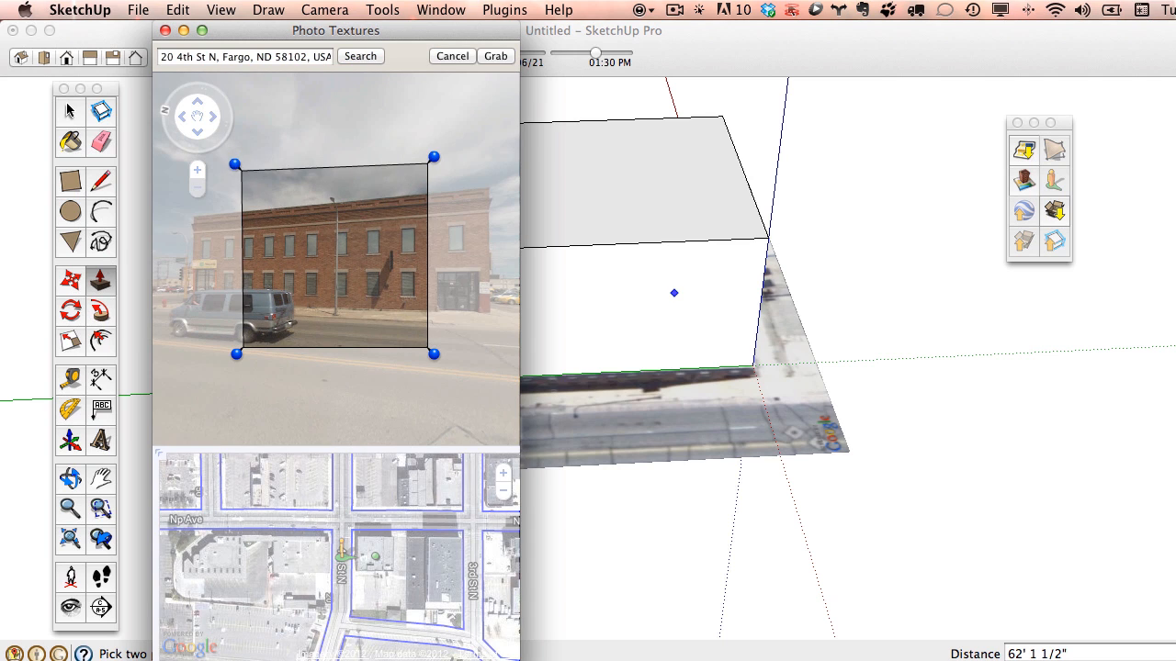
{"action": "left_click_drag", "start_coordinate": [236, 157], "coordinate": [186, 211]}
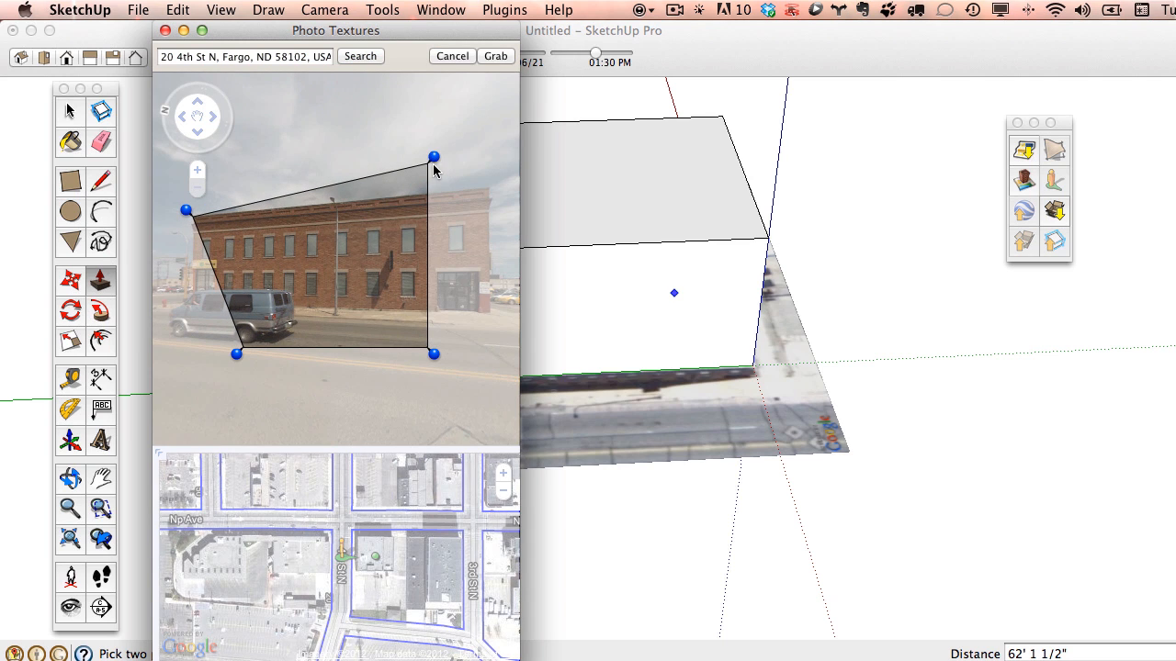
{"action": "left_click_drag", "start_coordinate": [434, 159], "coordinate": [495, 181]}
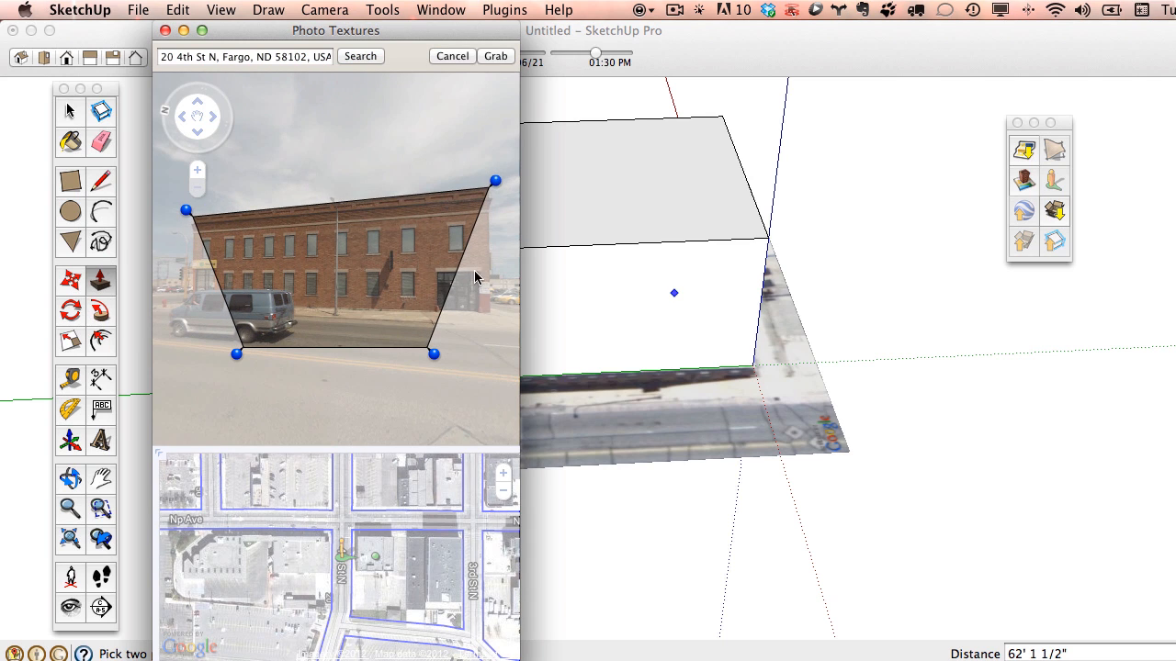
{"action": "left_click_drag", "start_coordinate": [433, 354], "coordinate": [495, 320]}
{"action": "left_click_drag", "start_coordinate": [234, 352], "coordinate": [185, 316]}
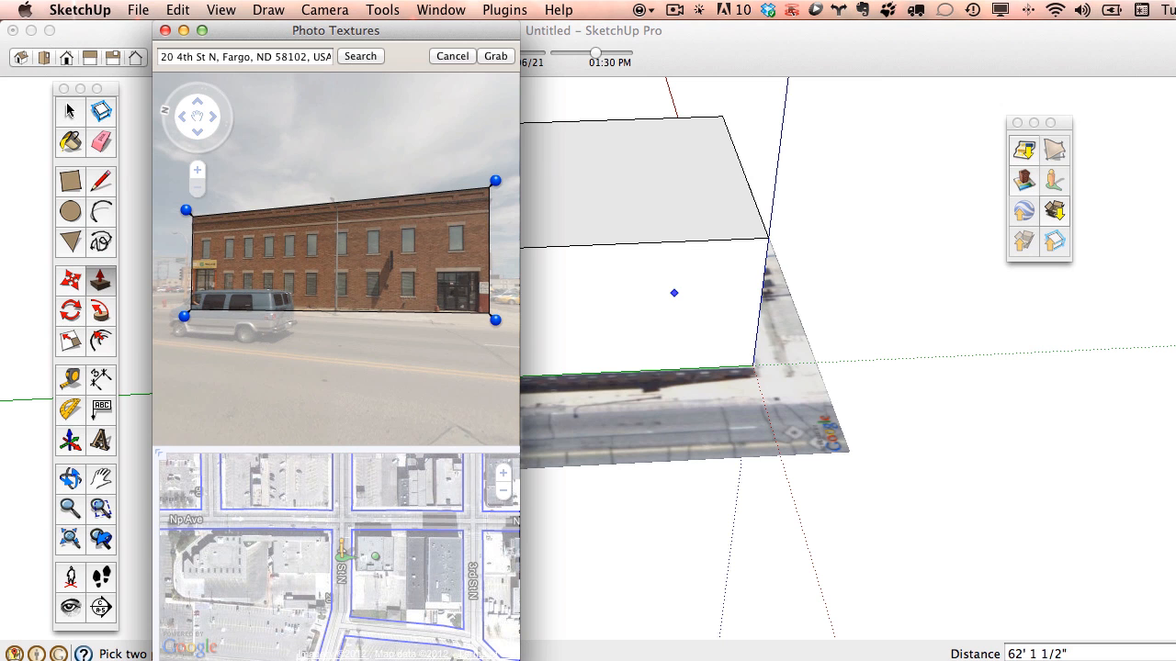
{"action": "left_click", "coordinate": [495, 56]}
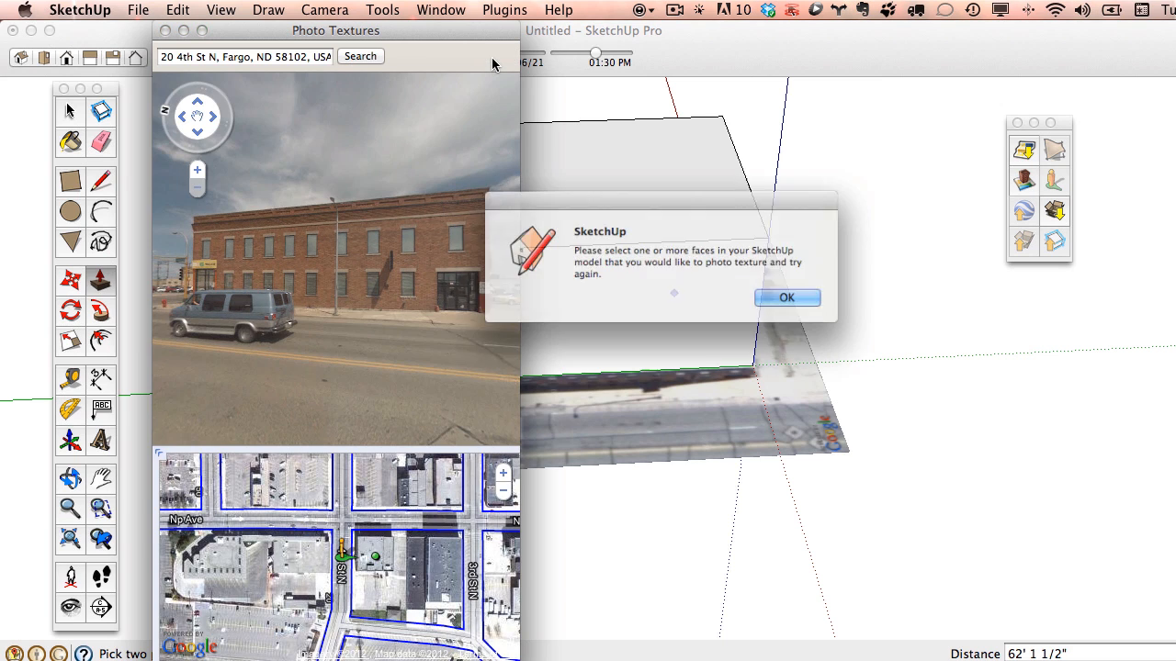
{"action": "left_click", "coordinate": [820, 303]}
- Select the box's street-side face as the target for the photo texture
{"action": "left_click", "coordinate": [69, 110]}
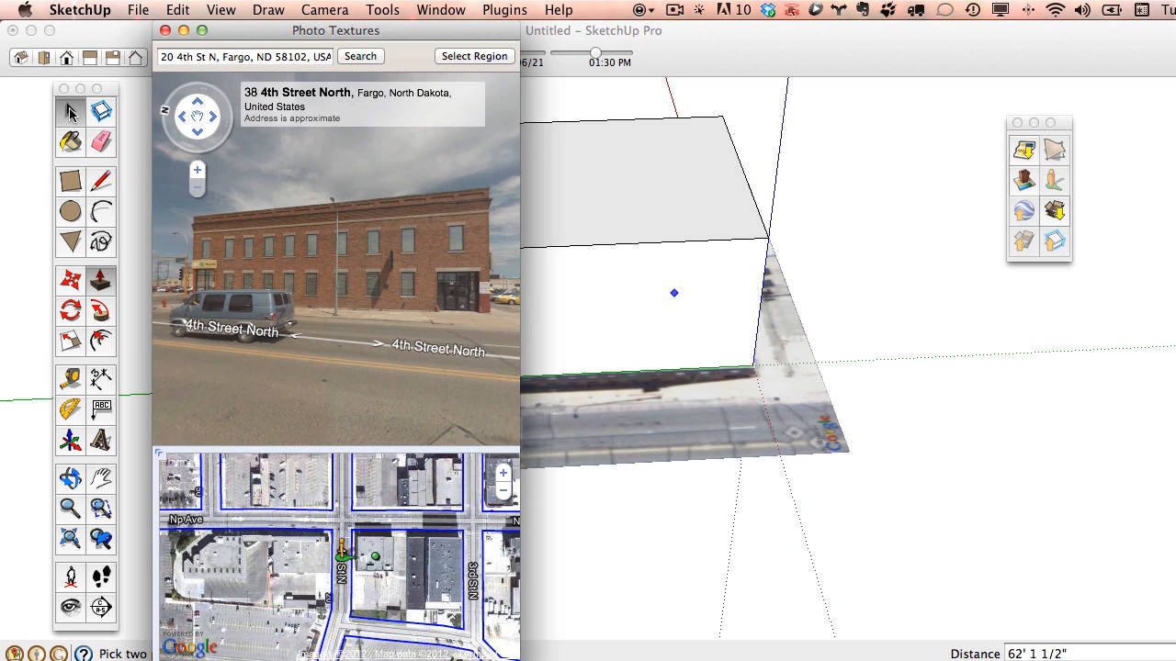
{"action": "left_click", "coordinate": [688, 309]}
{"action": "key", "text": "p"}
{"action": "left_click_drag", "start_coordinate": [617, 313], "coordinate": [662, 345]}
{"action": "key", "text": "Escape"}
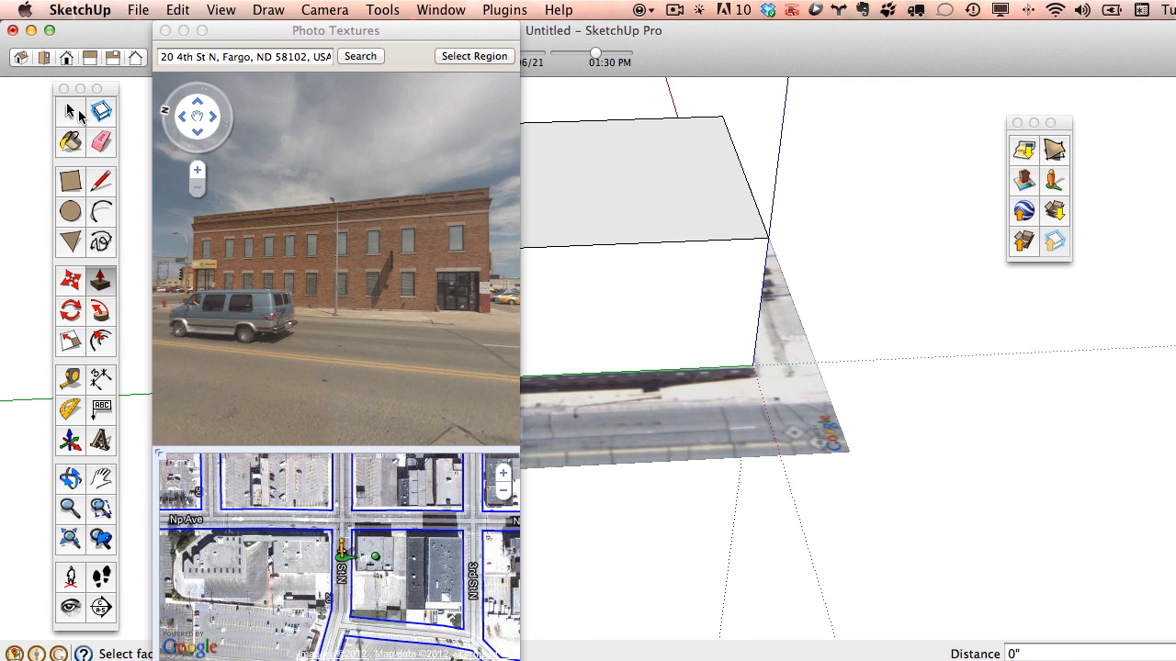
{"action": "left_click", "coordinate": [77, 112]}
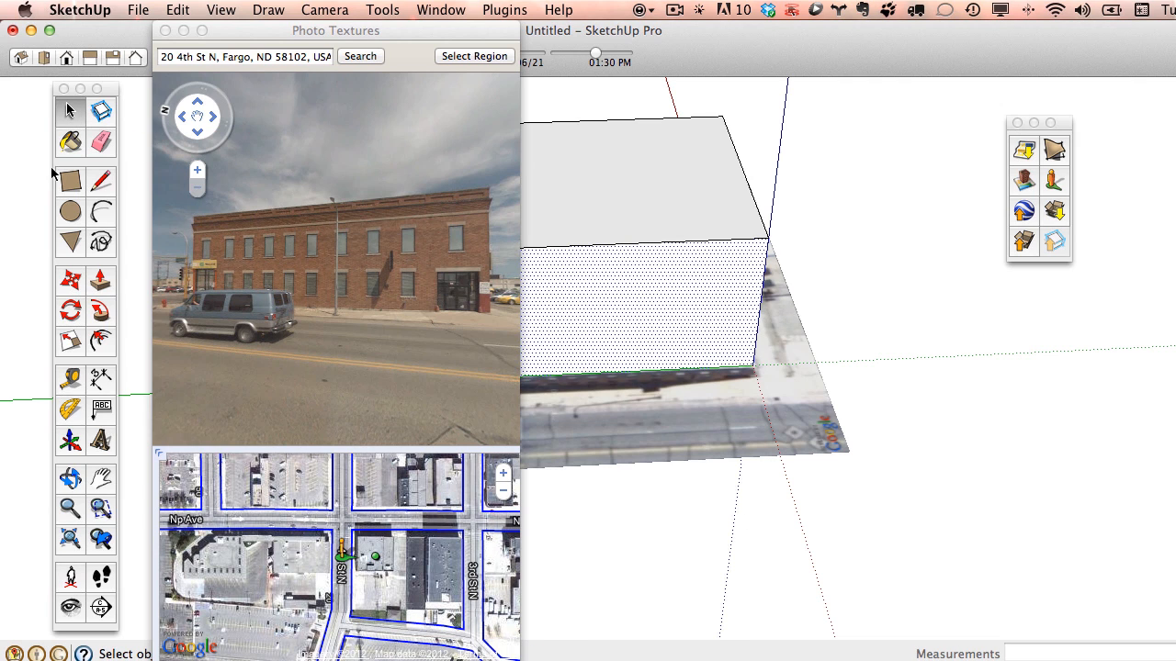
- Grab the facade region onto the selected wall and close the Photo Textures window
{"action": "left_click", "coordinate": [496, 80]}
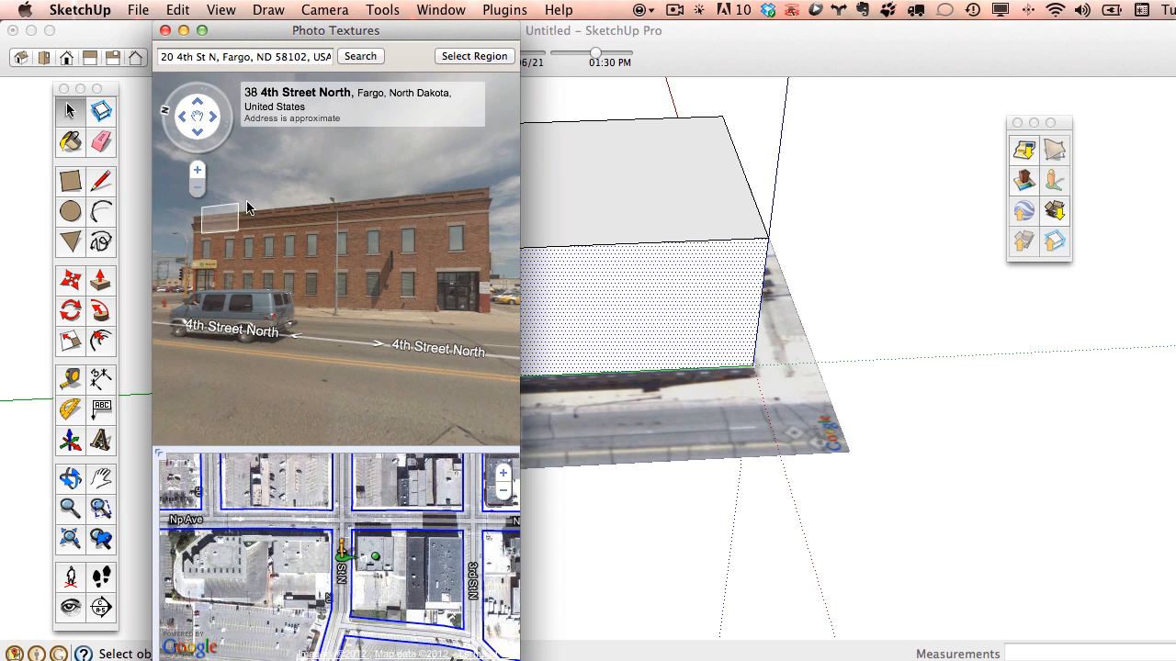
{"action": "left_click", "coordinate": [474, 57]}
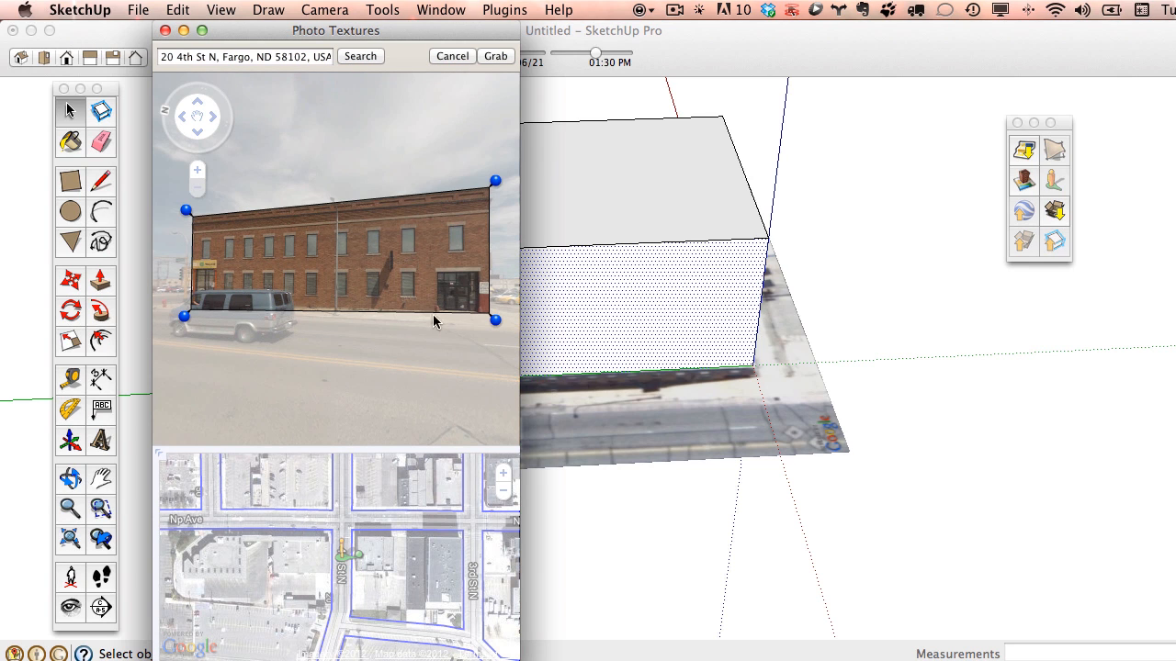
{"action": "left_click", "coordinate": [495, 56]}
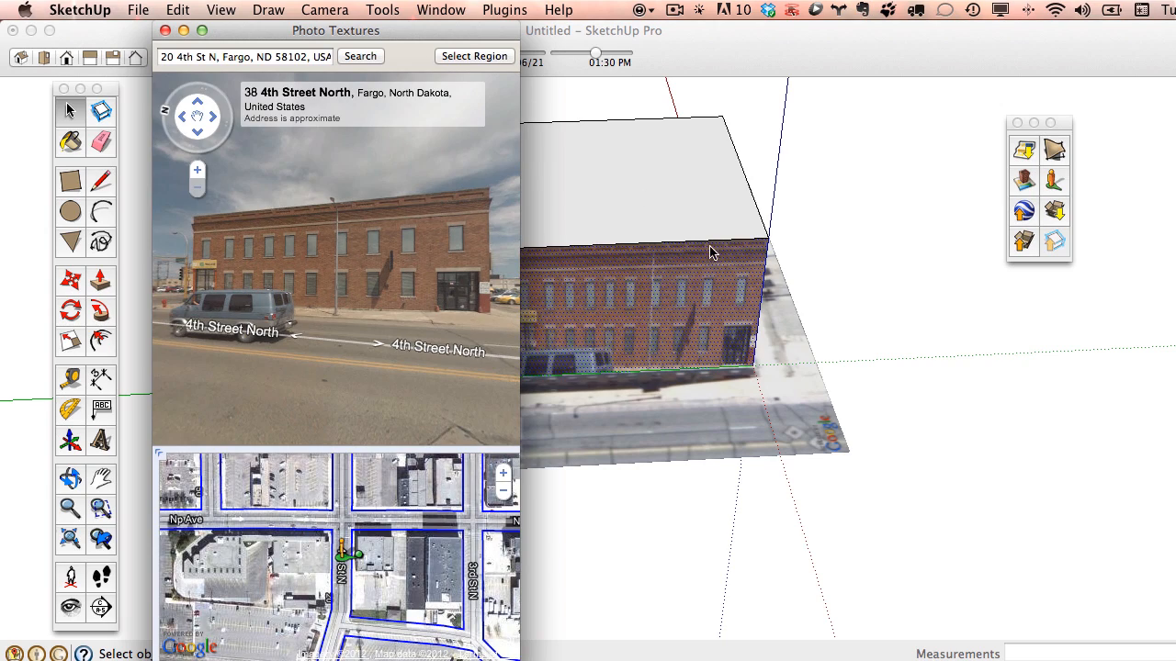
{"action": "left_click", "coordinate": [165, 31]}
- Draw a rectangle about 12' 6" by 6' 5" over the door on the photo-textured facade
{"action": "middle_click_drag", "start_coordinate": [732, 401], "coordinate": [1020, 430]}
{"action": "key", "text": "space"}
{"action": "scroll", "coordinate": [760, 330], "scroll_direction": "up", "scroll_amount": 12}
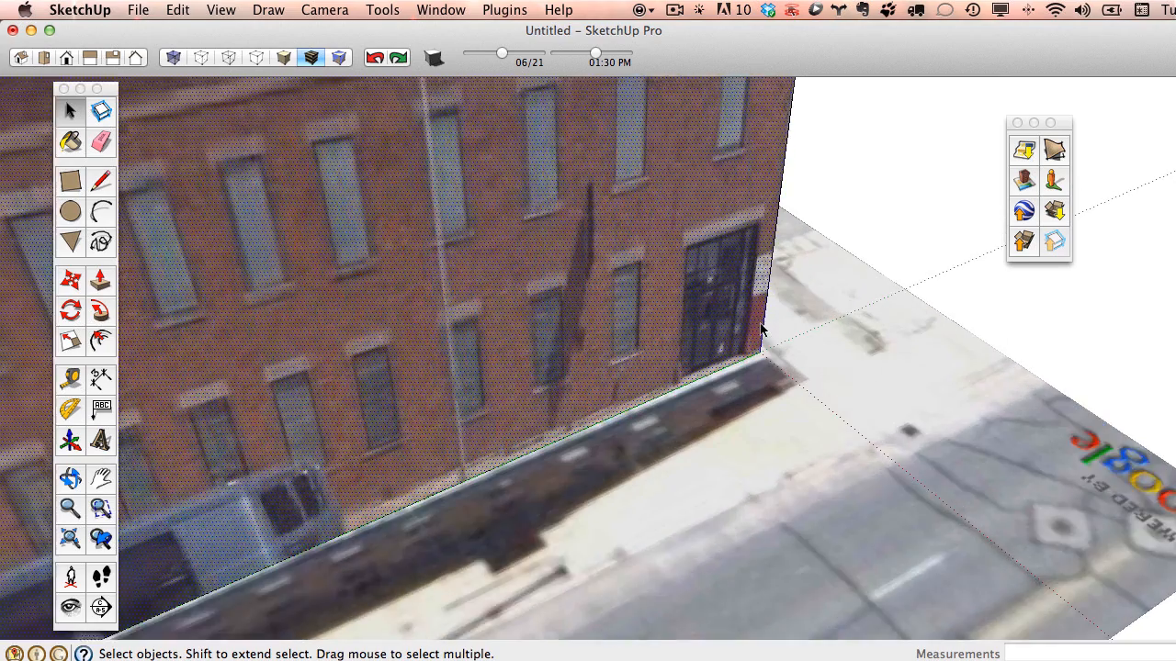
{"action": "scroll", "coordinate": [760, 330], "scroll_direction": "up", "scroll_amount": 4}
{"action": "middle_click_drag", "start_coordinate": [736, 322], "coordinate": [465, 383]}
{"action": "scroll", "coordinate": [500, 375], "scroll_direction": "down", "scroll_amount": 5}
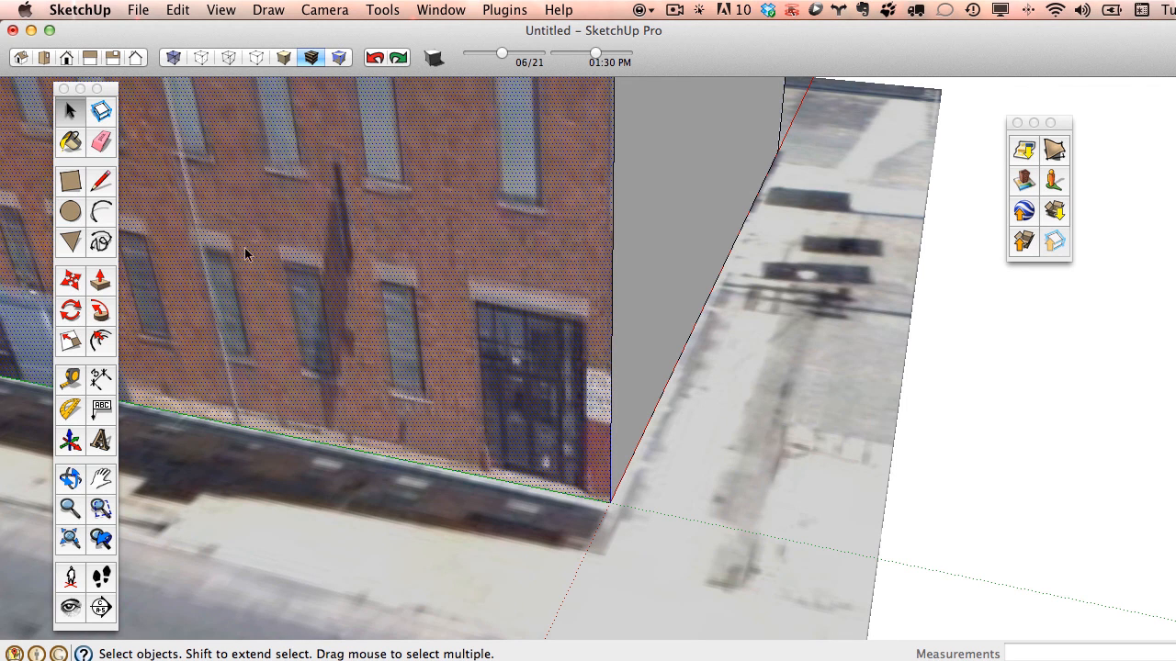
{"action": "left_click", "coordinate": [70, 181]}
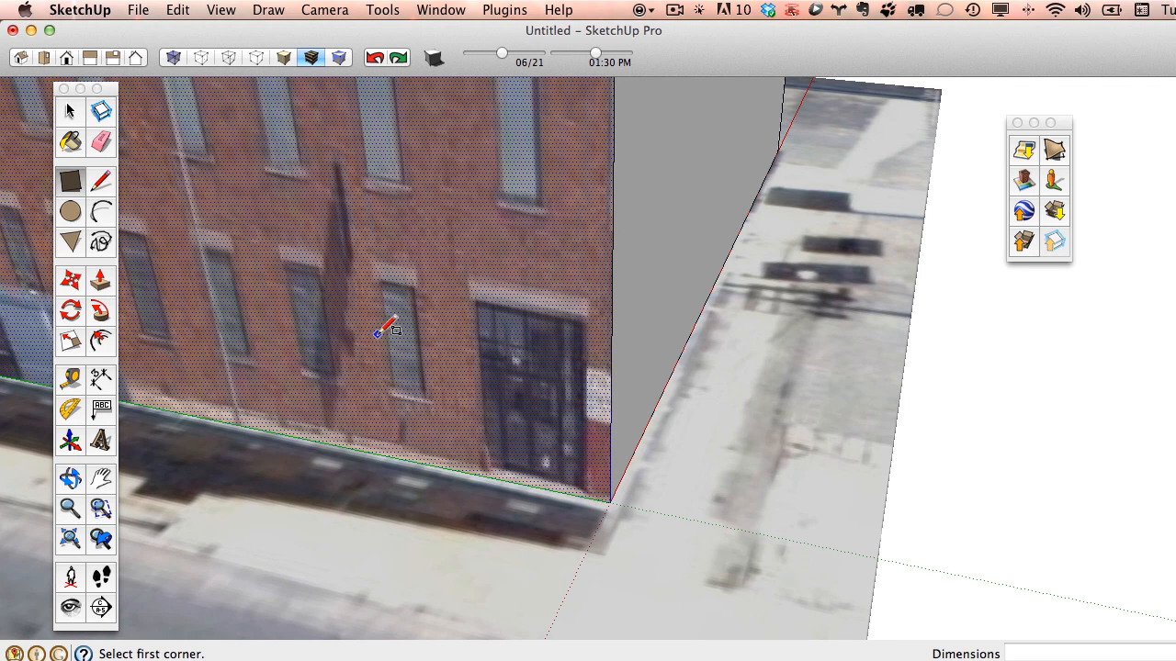
{"action": "scroll", "coordinate": [478, 375], "scroll_direction": "up", "scroll_amount": 2}
{"action": "scroll", "coordinate": [477, 375], "scroll_direction": "up", "scroll_amount": 2}
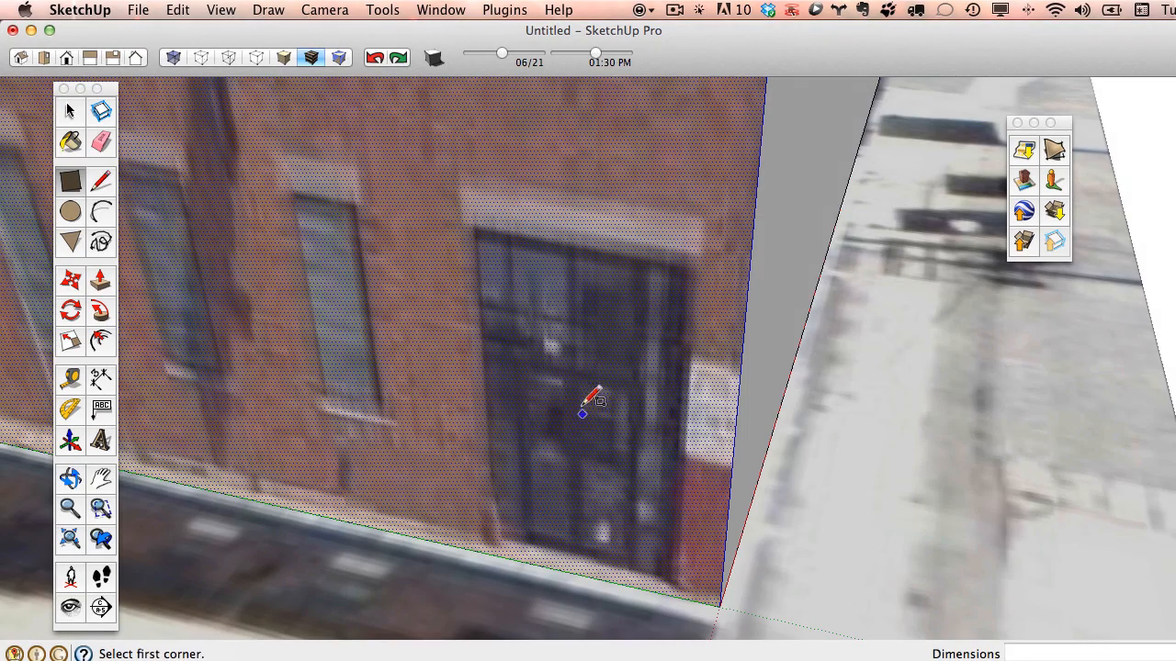
{"action": "left_click", "coordinate": [518, 361]}
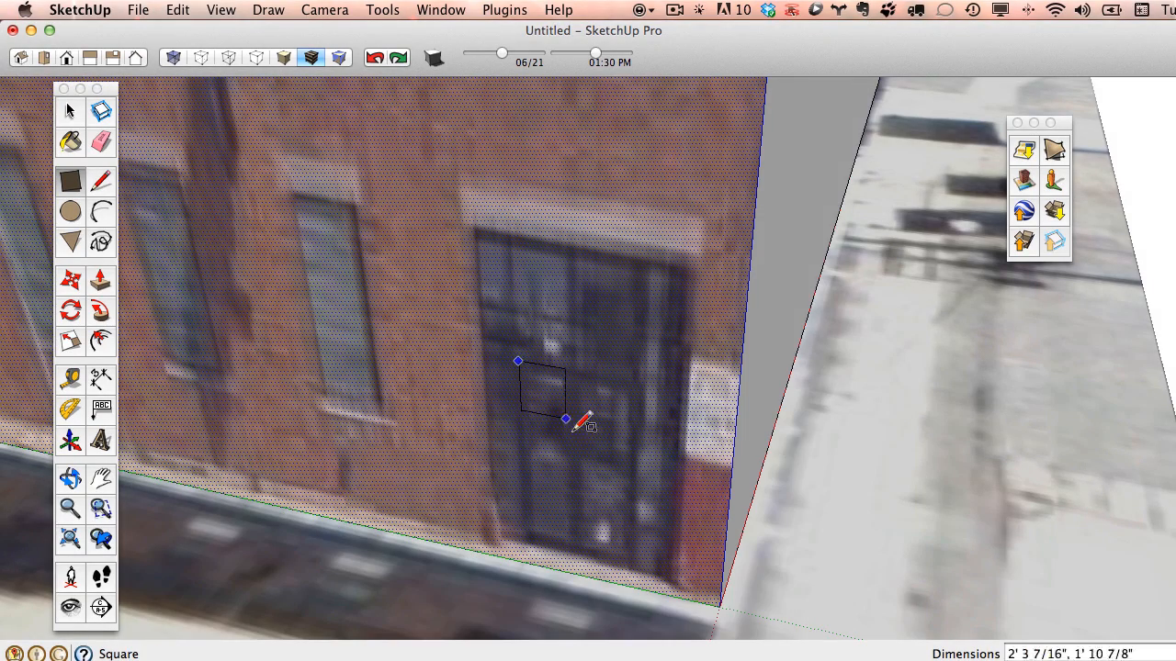
{"action": "left_click", "coordinate": [633, 567]}
{"action": "scroll", "coordinate": [637, 546], "scroll_direction": "down", "scroll_amount": 6}
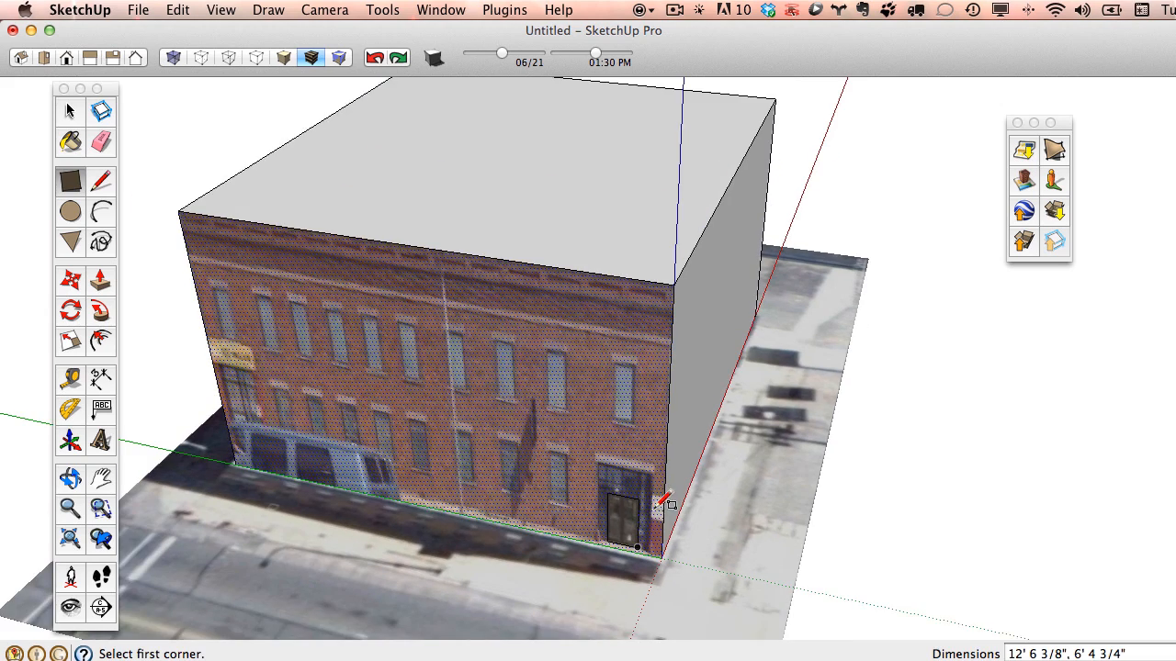
- Select the door rectangle's face on the textured facade
{"action": "mouse_move", "coordinate": [663, 500]}
{"action": "middle_mouse_down"}
{"action": "mouse_move", "coordinate": [634, 478]}
{"action": "mouse_move", "coordinate": [643, 462]}
{"action": "mouse_move", "coordinate": [619, 467]}
{"action": "middle_mouse_up"}
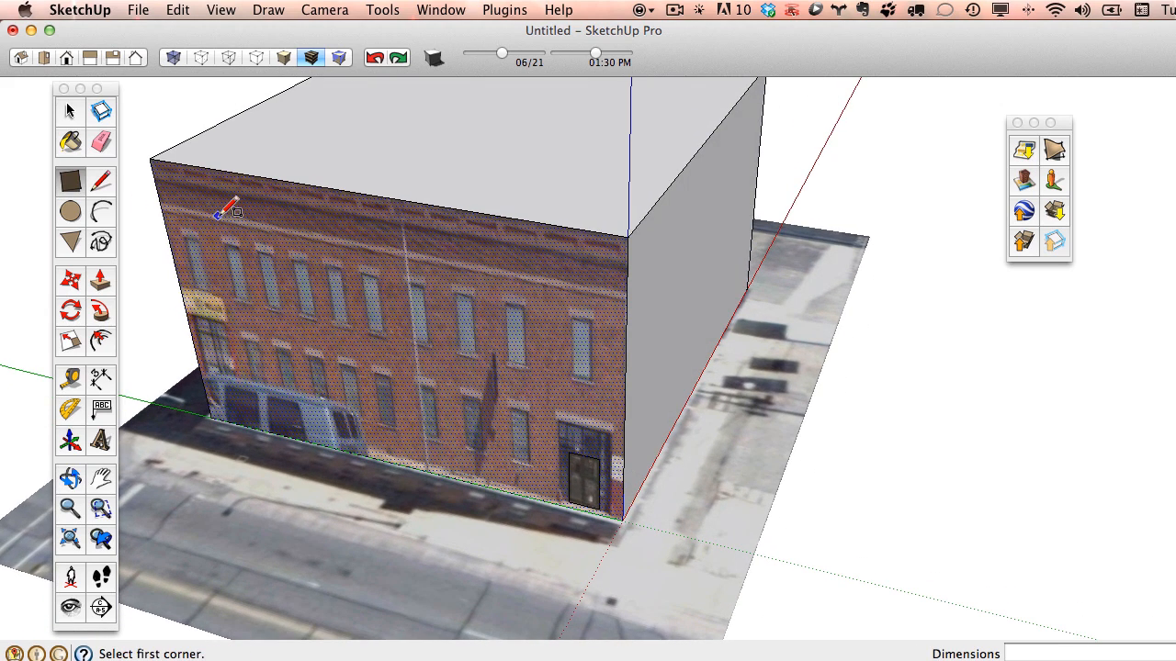
{"action": "left_click", "coordinate": [70, 110]}
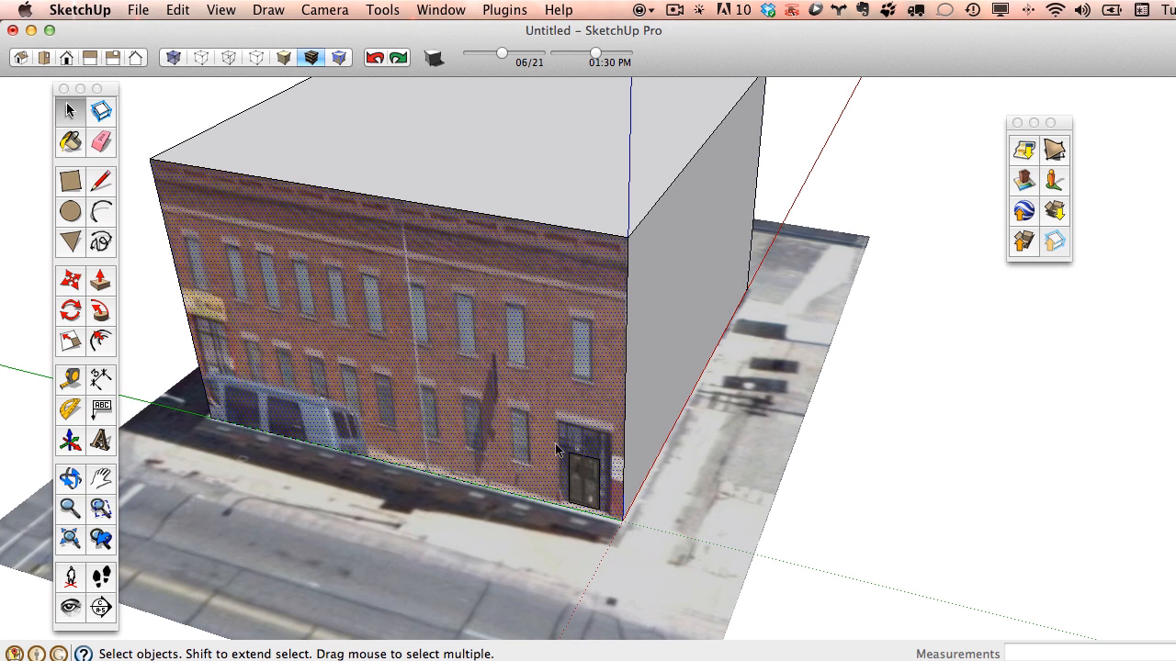
{"action": "scroll", "coordinate": [545, 483], "scroll_direction": "up", "scroll_amount": 3}
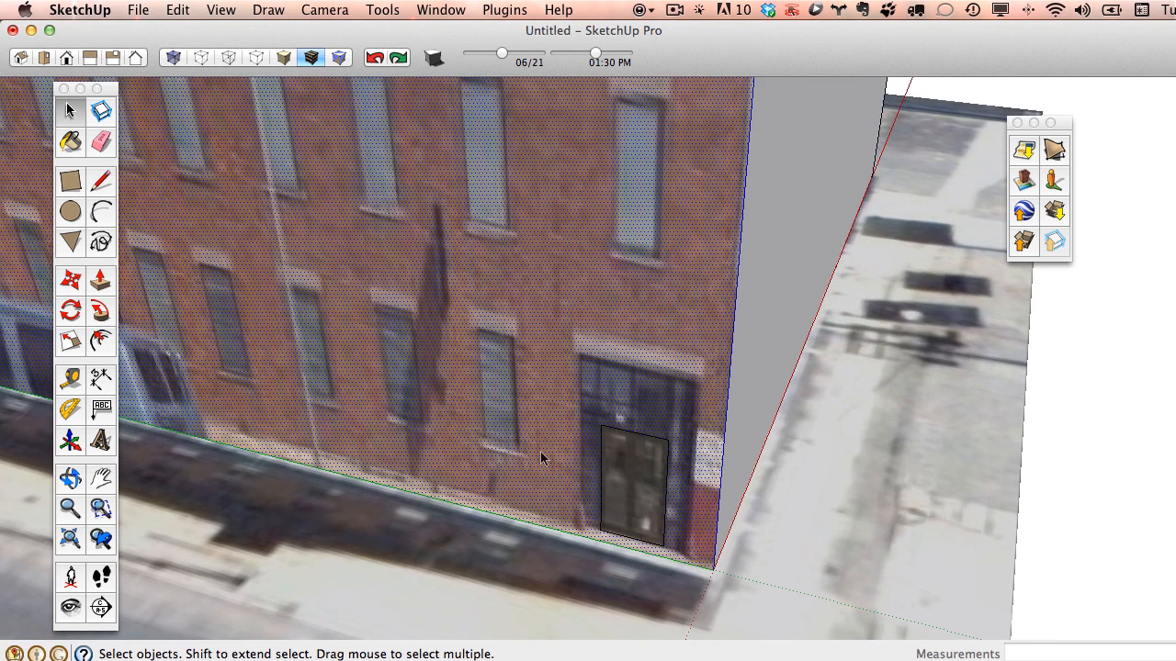
{"action": "scroll", "coordinate": [559, 424], "scroll_direction": "down", "scroll_amount": 3}
{"action": "middle_click_drag", "start_coordinate": [570, 431], "coordinate": [611, 453]}
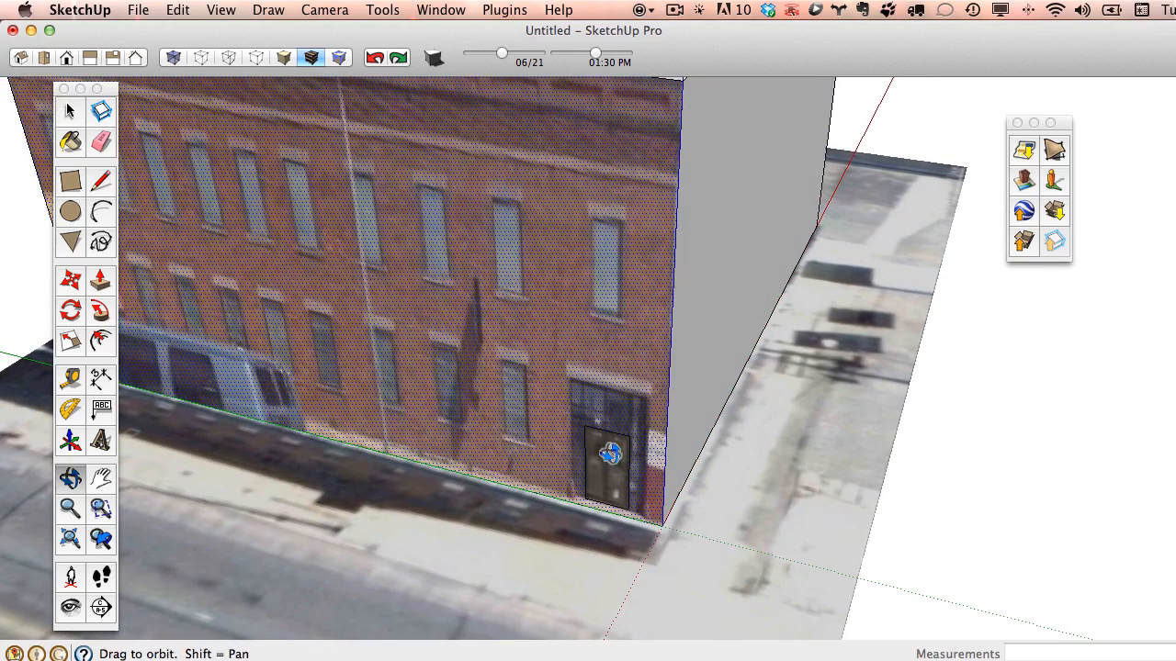
{"action": "scroll", "coordinate": [629, 476], "scroll_direction": "up", "scroll_amount": 4}
{"action": "scroll", "coordinate": [630, 475], "scroll_direction": "up", "scroll_amount": 1}
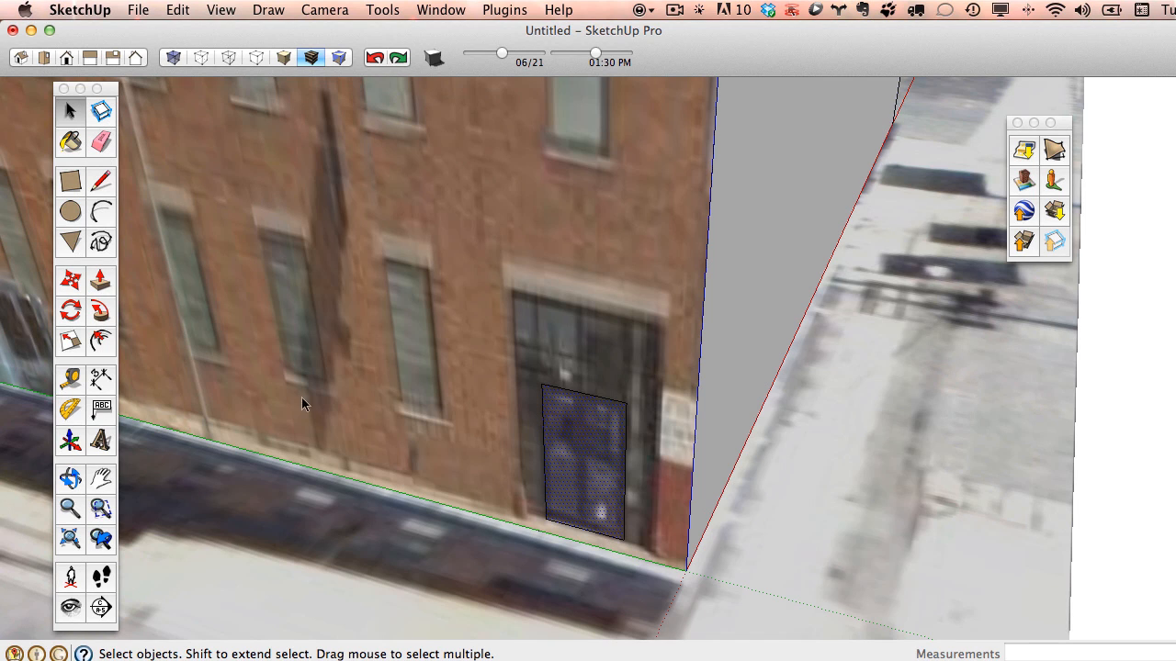
- Place a guide line across the middle of the door rectangle, parallel to its lower edge
{"action": "key", "text": "t"}
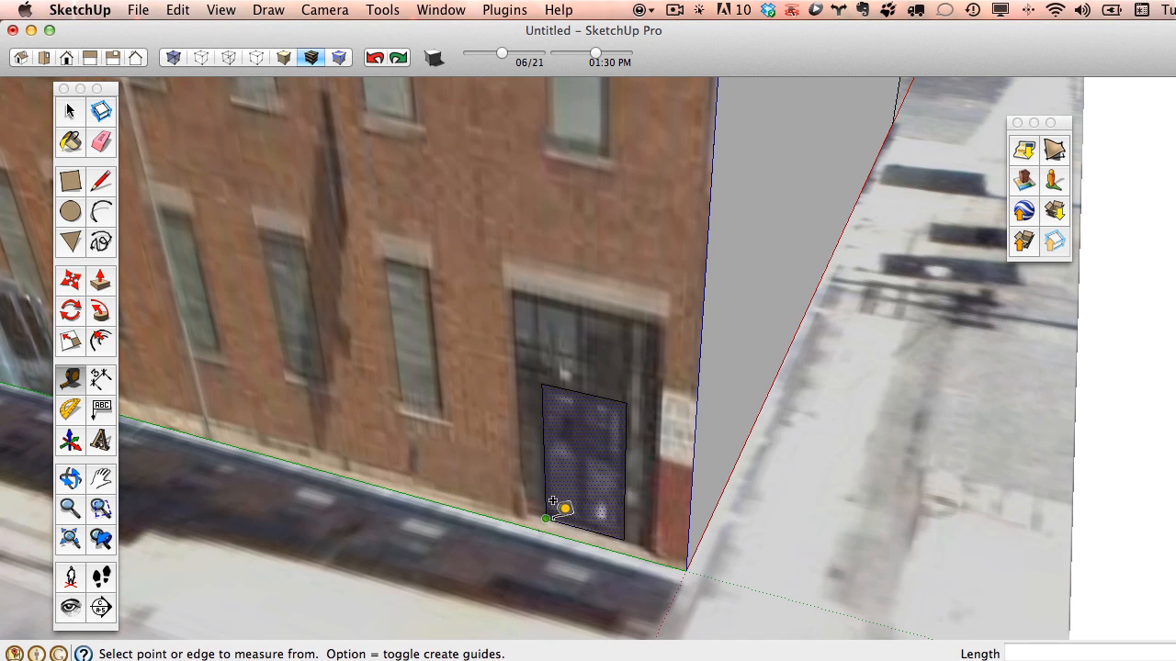
{"action": "left_click", "coordinate": [569, 524]}
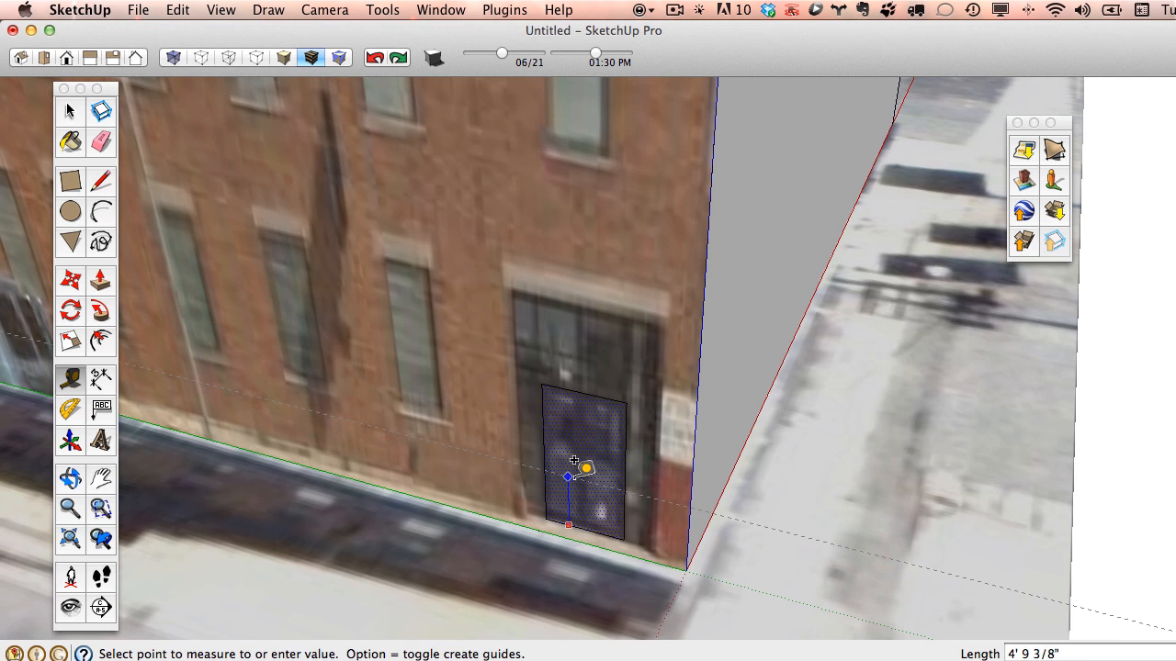
{"action": "left_click", "coordinate": [574, 459]}
{"action": "middle_click_drag", "start_coordinate": [578, 470], "coordinate": [496, 441]}
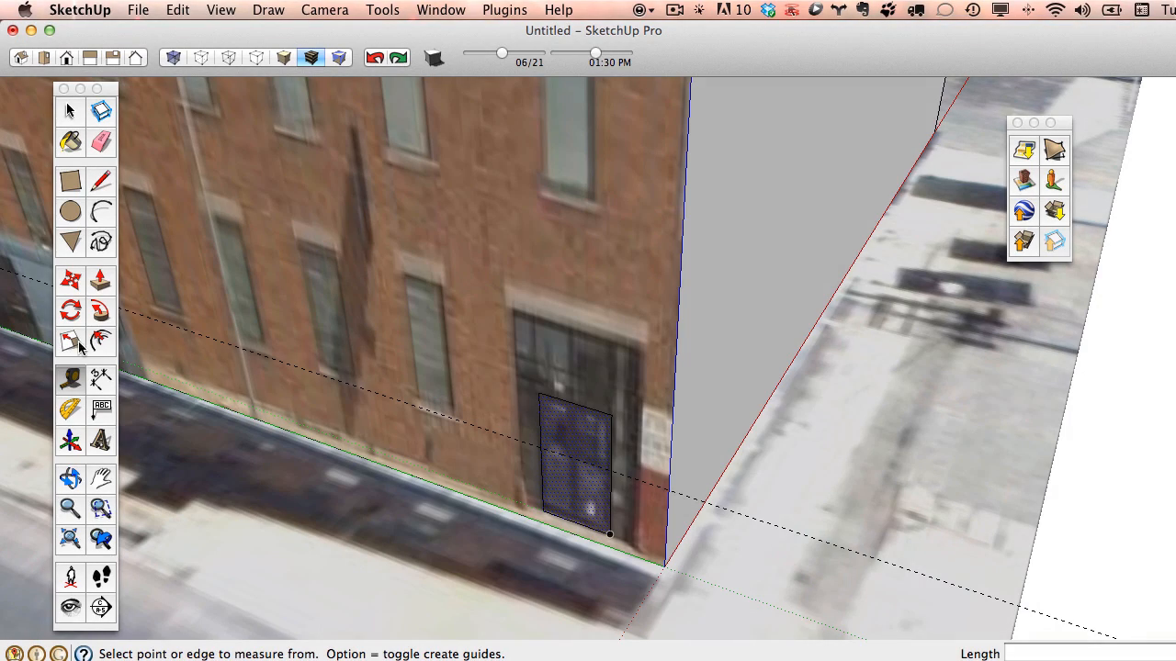
- Start scaling the selected door rectangle and inspect its upper middle grip
{"action": "left_click", "coordinate": [72, 340]}
{"action": "scroll", "coordinate": [418, 418], "scroll_direction": "up", "scroll_amount": 6}
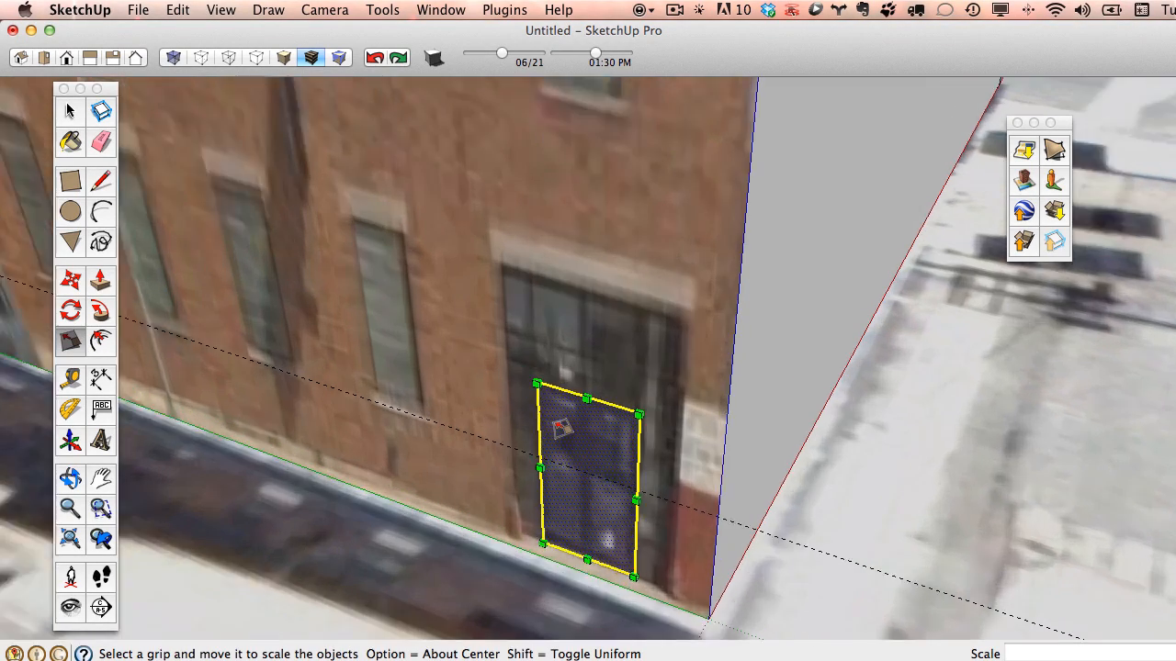
{"action": "middle_click_drag", "start_coordinate": [593, 486], "coordinate": [591, 438]}
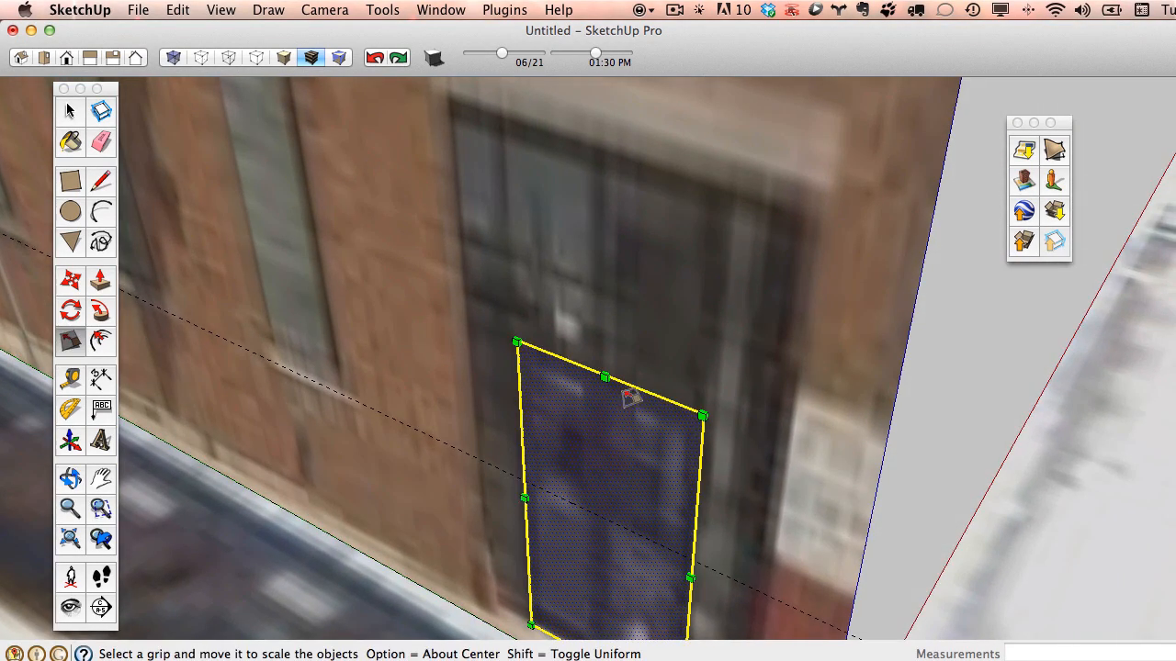
{"action": "scroll", "coordinate": [611, 375], "scroll_direction": "up", "scroll_amount": 5}
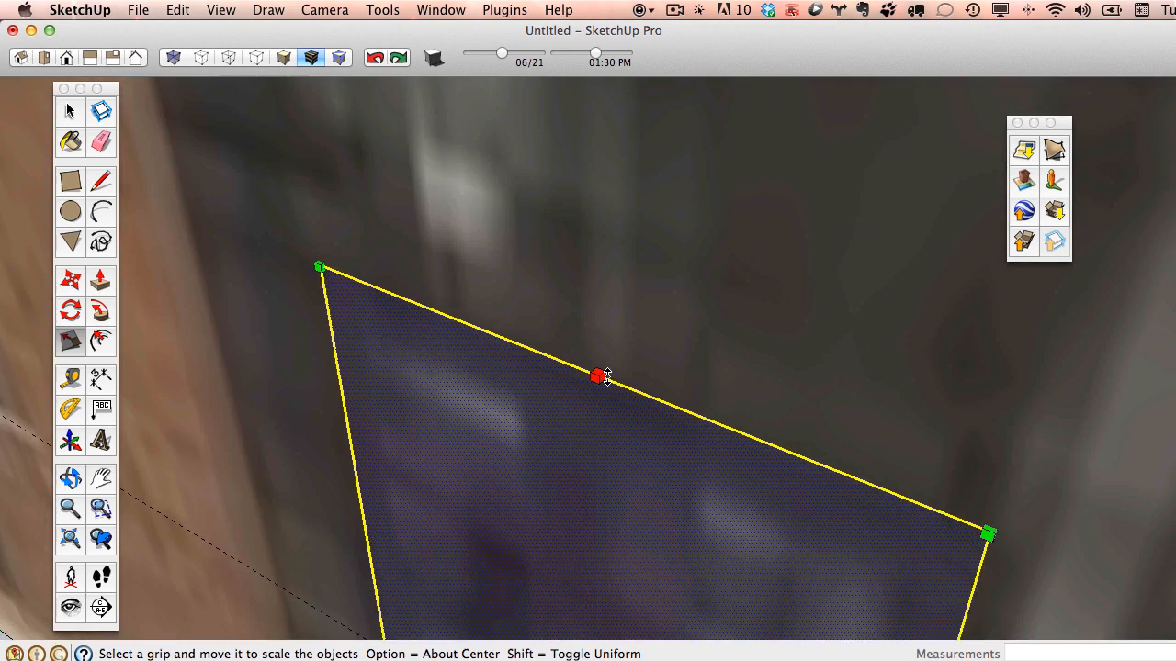
{"action": "scroll", "coordinate": [611, 377], "scroll_direction": "down", "scroll_amount": 9}
{"action": "scroll", "coordinate": [611, 379], "scroll_direction": "down", "scroll_amount": 8}
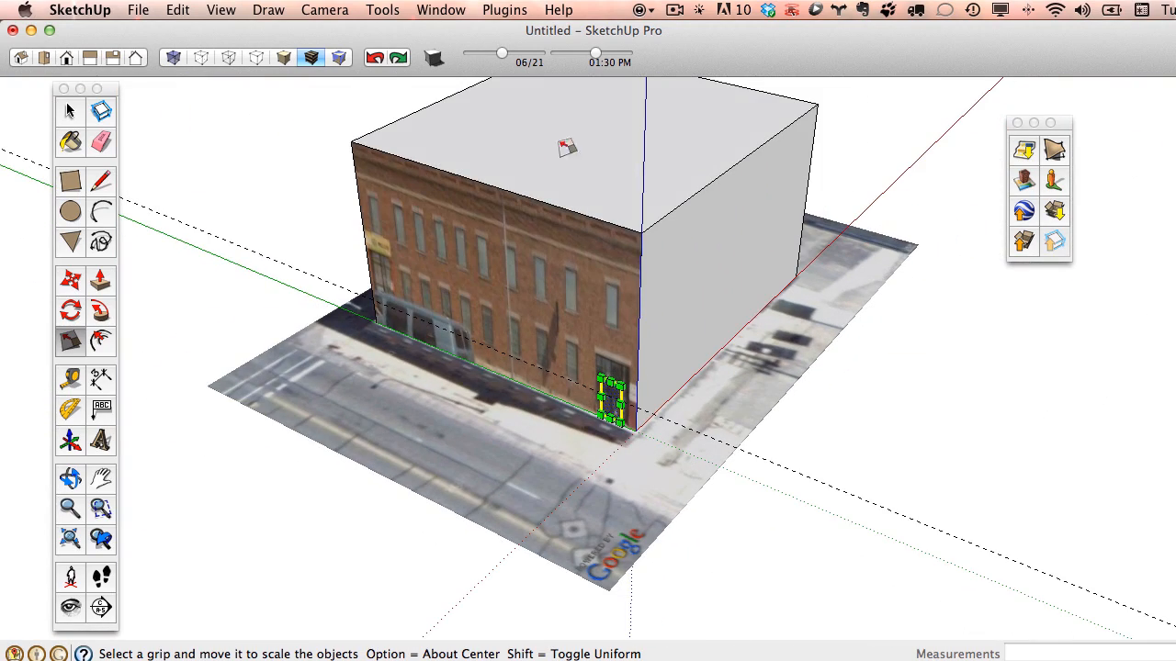
- Relocate the drawing axes to a point off the building, with the red and green directions skewed from its walls
{"action": "left_click", "coordinate": [70, 111]}
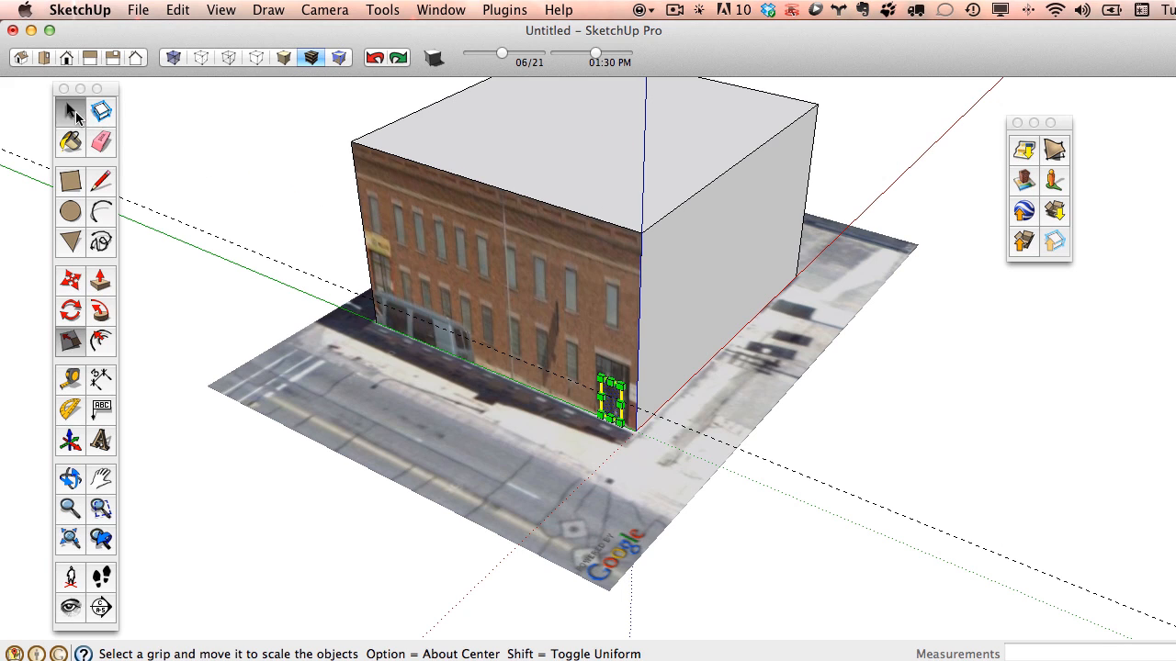
{"action": "left_click", "coordinate": [72, 440]}
{"action": "left_click", "coordinate": [737, 553]}
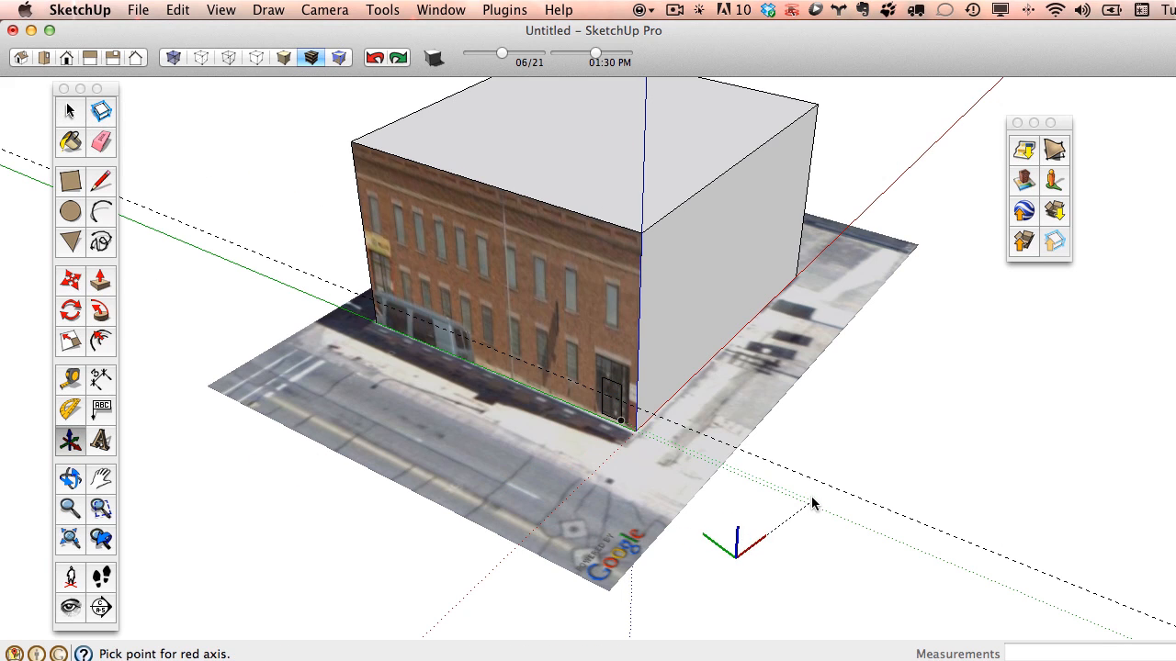
{"action": "left_click", "coordinate": [780, 457]}
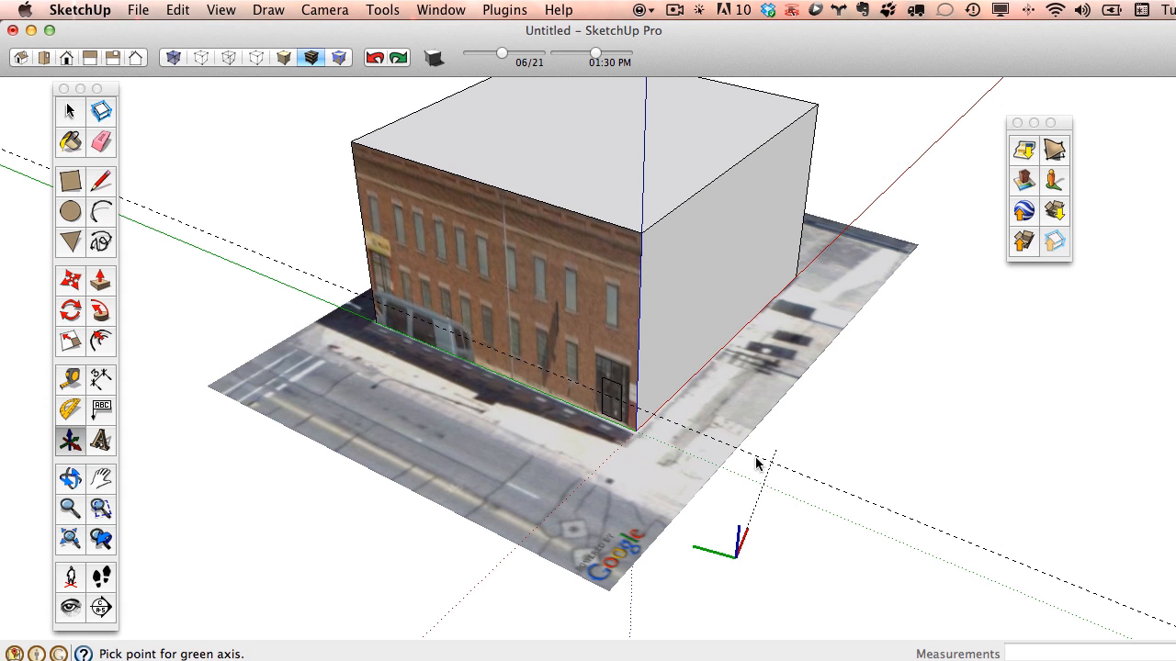
{"action": "left_click", "coordinate": [588, 478]}
{"action": "scroll", "coordinate": [395, 266], "scroll_direction": "up", "scroll_amount": 3}
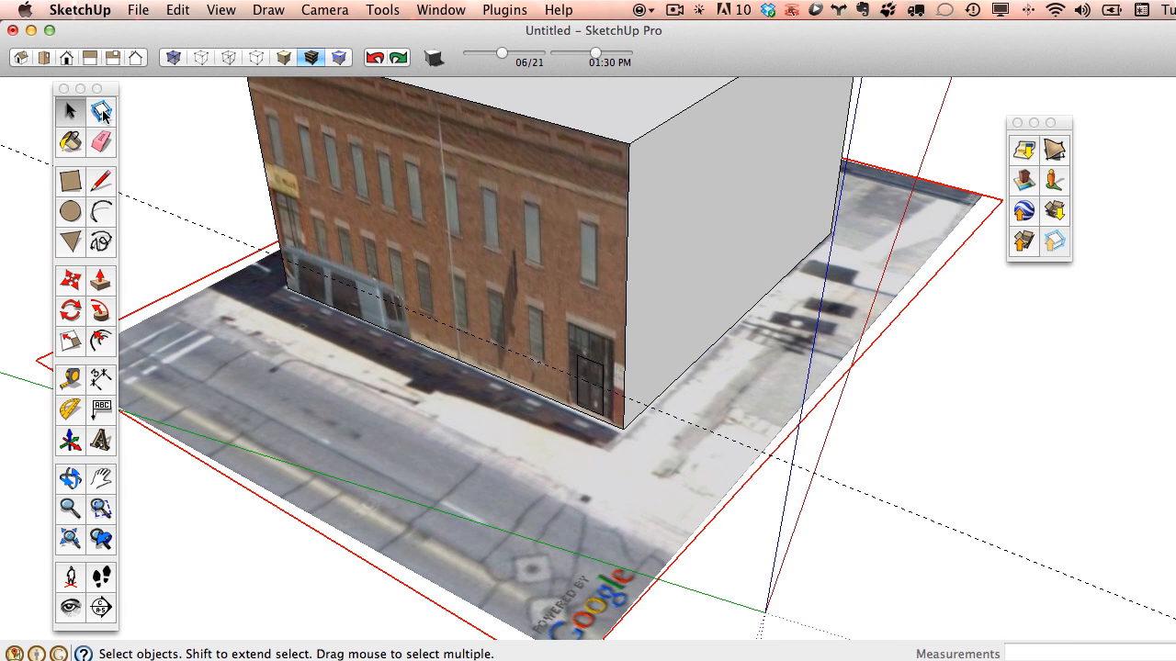
- Select the door rectangle's face and examine its Scale grips with the axes misaligned to the building
{"action": "left_click", "coordinate": [578, 384]}
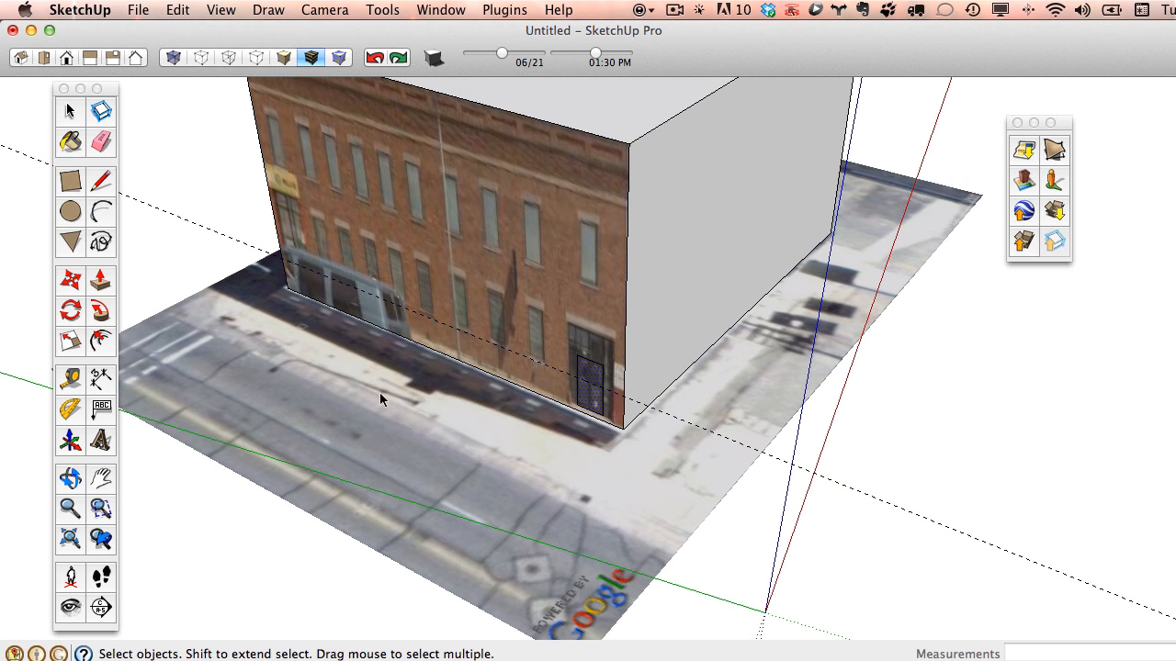
{"action": "left_click", "coordinate": [70, 340]}
{"action": "scroll", "coordinate": [482, 362], "scroll_direction": "up", "scroll_amount": 5}
{"action": "middle_click_drag", "start_coordinate": [696, 381], "coordinate": [638, 399]}
{"action": "middle_click_drag", "start_coordinate": [700, 477], "coordinate": [643, 428]}
{"action": "scroll", "coordinate": [695, 430], "scroll_direction": "down", "scroll_amount": 3}
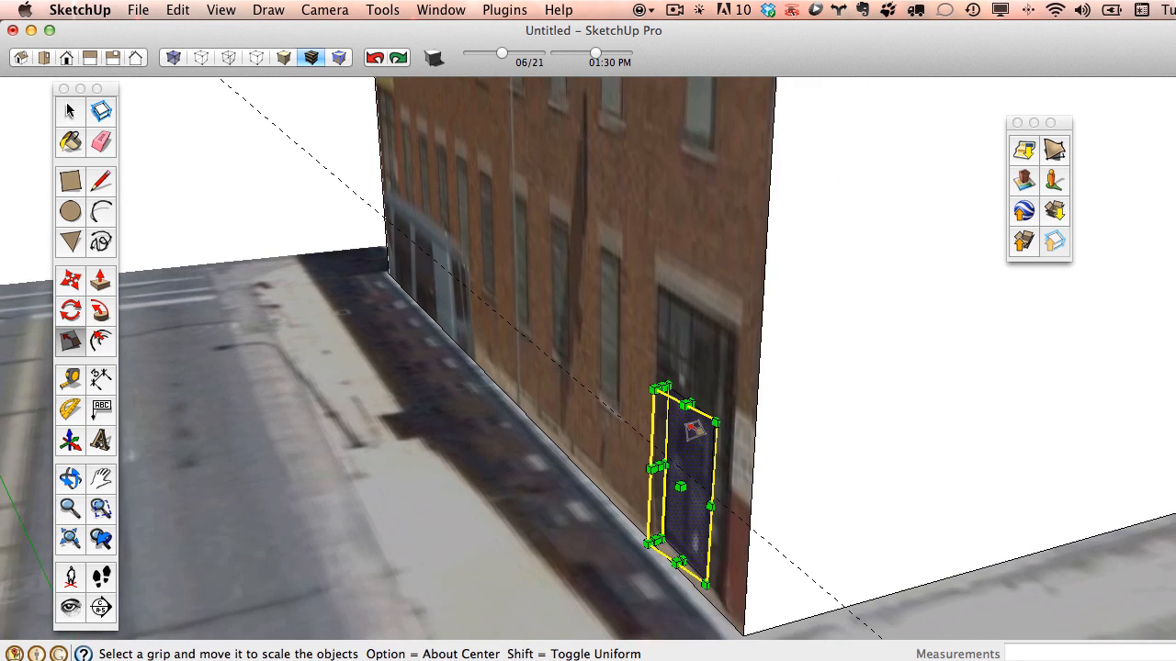
{"action": "scroll", "coordinate": [693, 429], "scroll_direction": "down", "scroll_amount": 10}
{"action": "scroll", "coordinate": [684, 424], "scroll_direction": "up", "scroll_amount": 5}
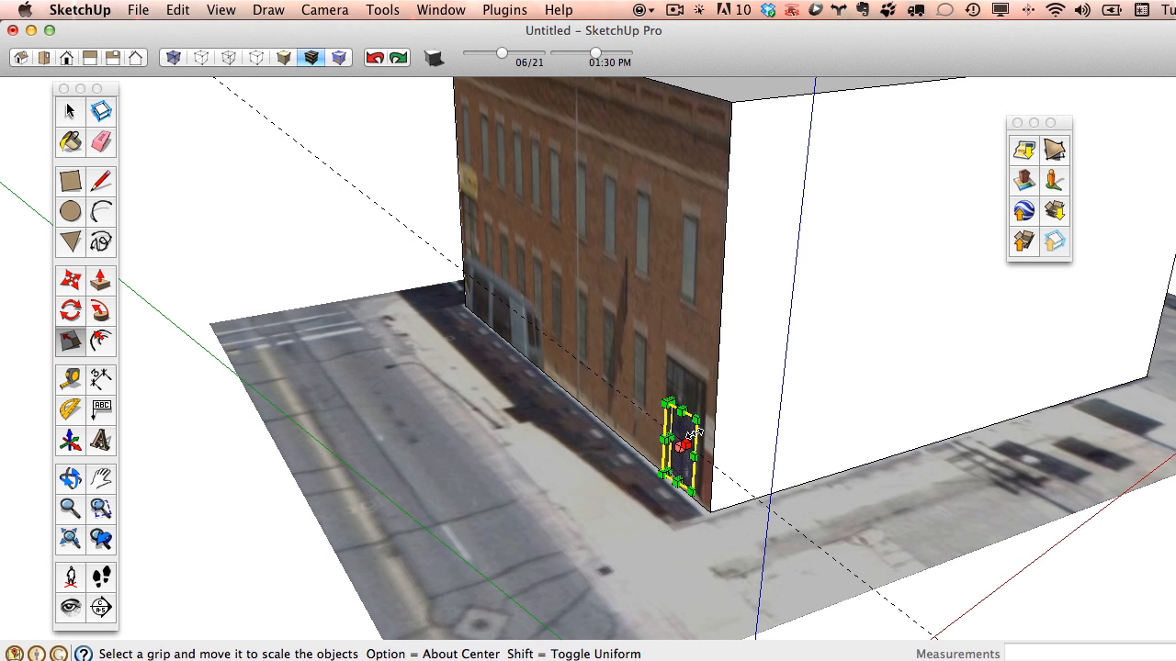
{"action": "scroll", "coordinate": [685, 440], "scroll_direction": "down", "scroll_amount": 5}
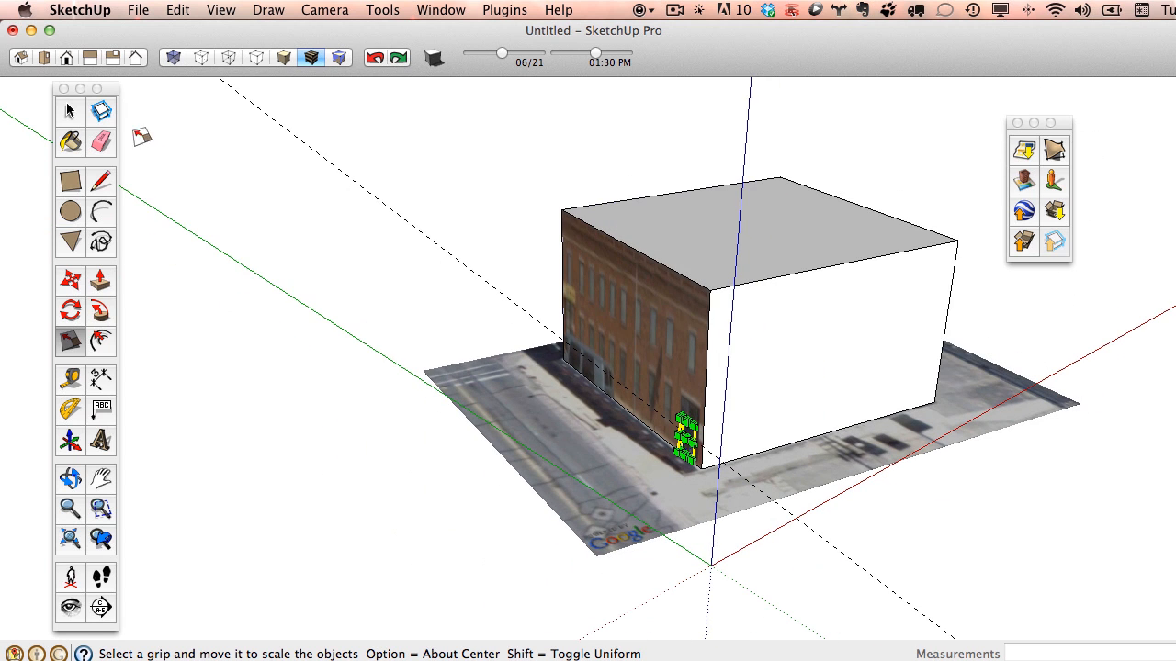
- Undo the axes relocation and the guide line on the door, and leave the Scale tool
{"action": "left_click", "coordinate": [374, 59]}
{"action": "middle_click_drag", "start_coordinate": [579, 345], "coordinate": [707, 419]}
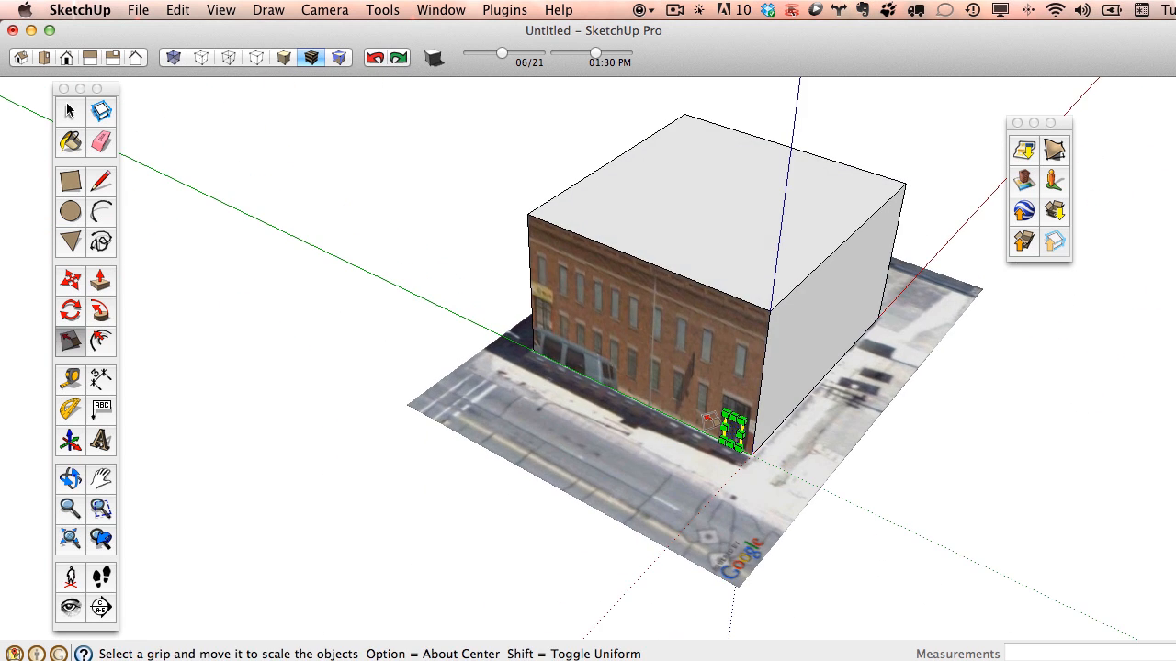
{"action": "left_click", "coordinate": [70, 110]}
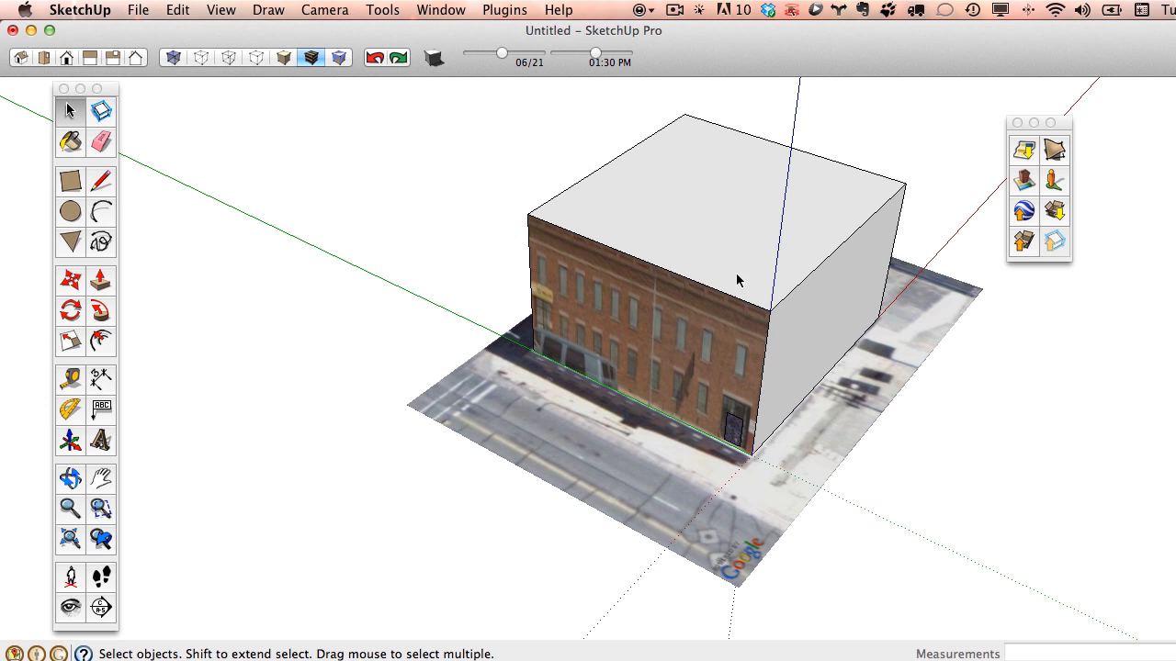
- Place a guide 7' above the door rectangle's lower edge and scale the rectangle vertically by about 0.56 to meet it
{"action": "scroll", "coordinate": [759, 429], "scroll_direction": "up", "scroll_amount": 5}
{"action": "scroll", "coordinate": [759, 429], "scroll_direction": "up", "scroll_amount": 4}
{"action": "middle_click_drag", "start_coordinate": [755, 438], "coordinate": [747, 403]}
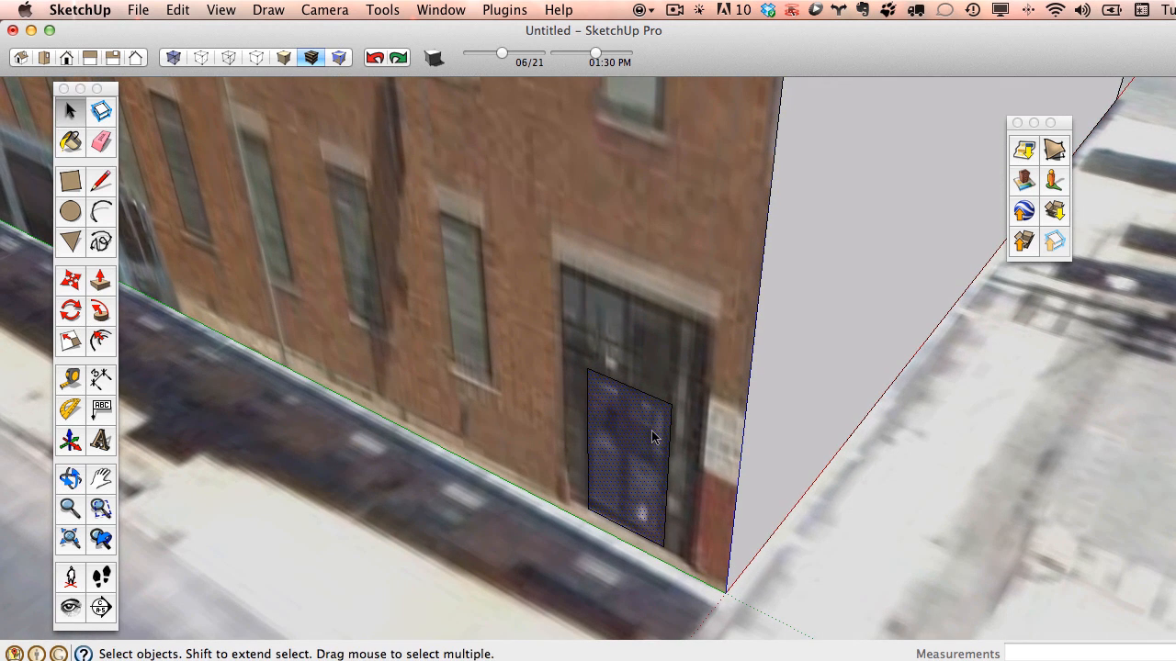
{"action": "left_click", "coordinate": [71, 379]}
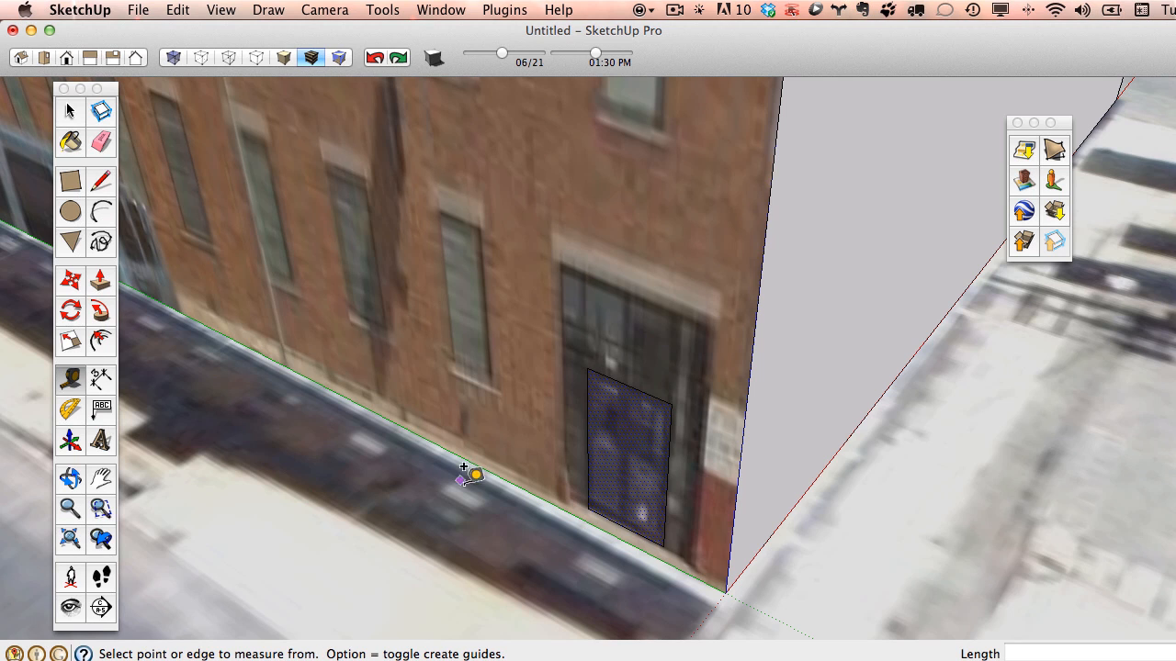
{"action": "left_click", "coordinate": [605, 517]}
{"action": "type", "text": "7'"}
{"action": "key", "text": "Return"}
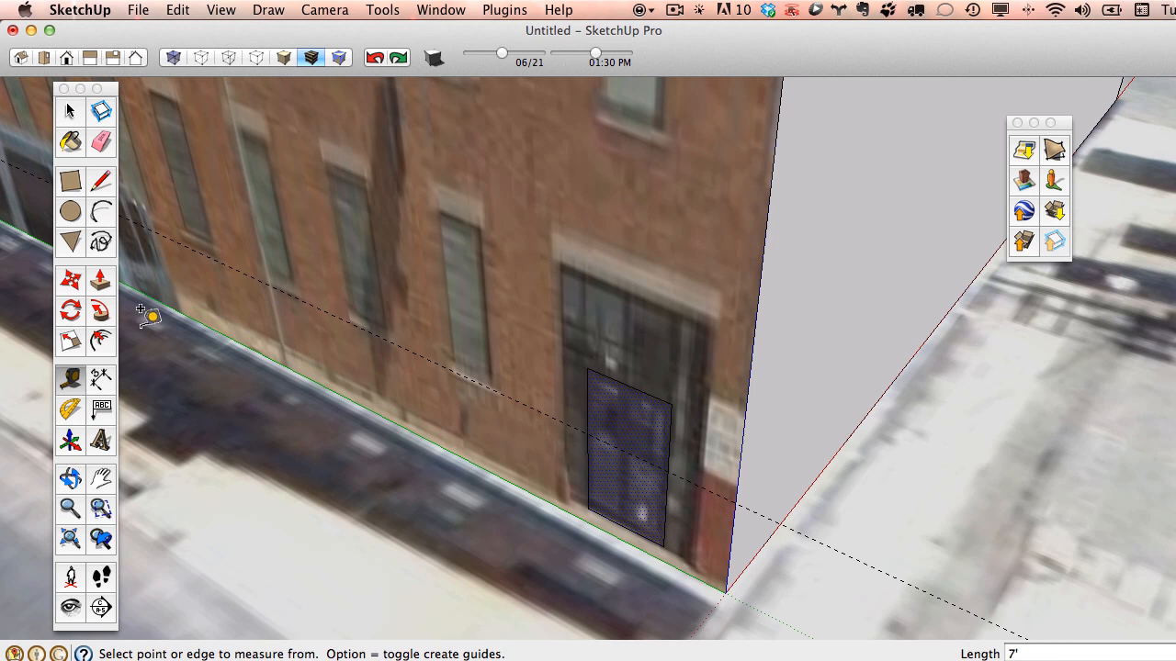
{"action": "left_click", "coordinate": [69, 341]}
{"action": "left_click_drag", "start_coordinate": [629, 389], "coordinate": [626, 453]}
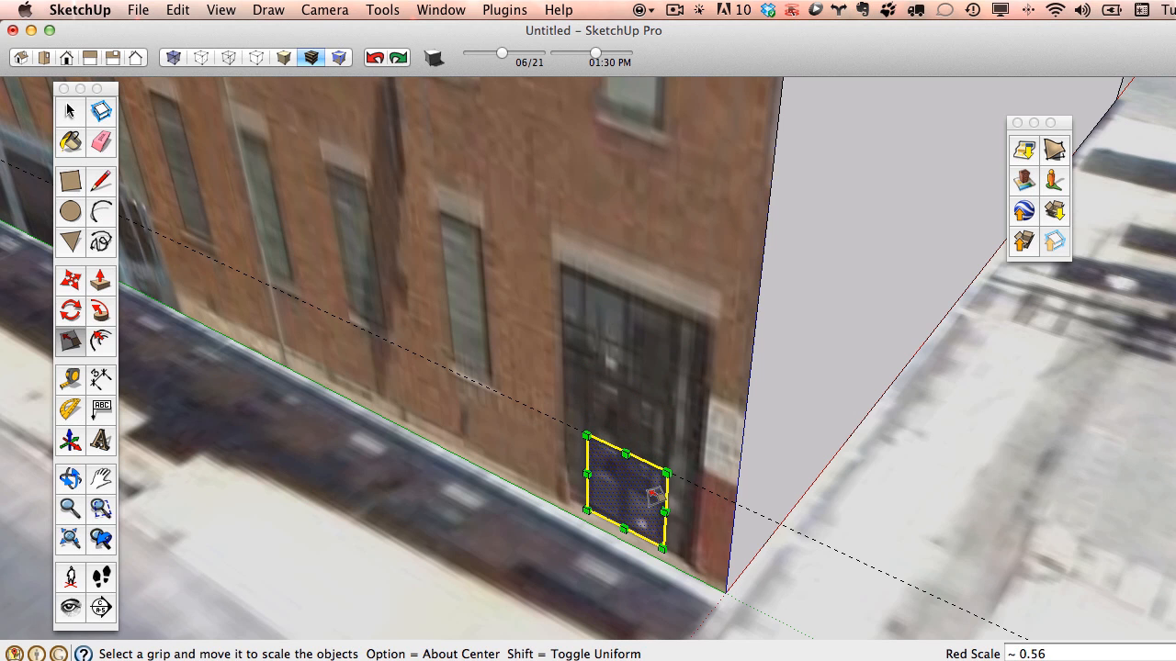
- Sample the scaled photo texture from the door rectangle and paint it onto the rest of the facade wall
{"action": "left_click", "coordinate": [70, 142]}
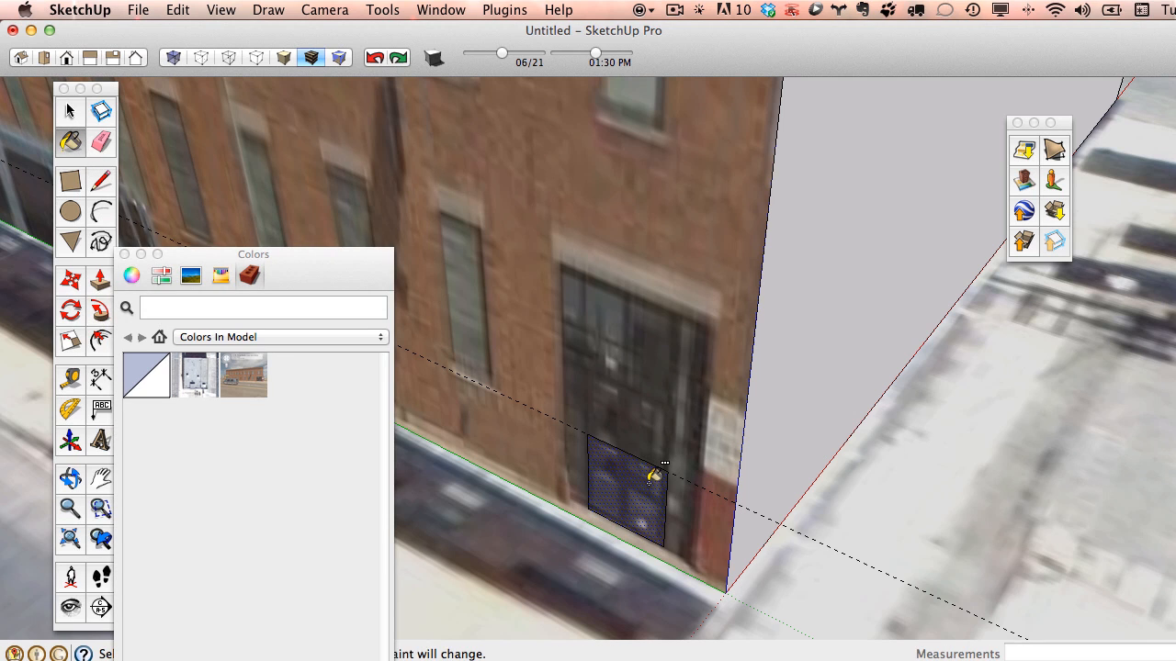
{"action": "left_click", "coordinate": [647, 478], "text": "super"}
{"action": "left_click_drag", "start_coordinate": [378, 285], "coordinate": [574, 660]}
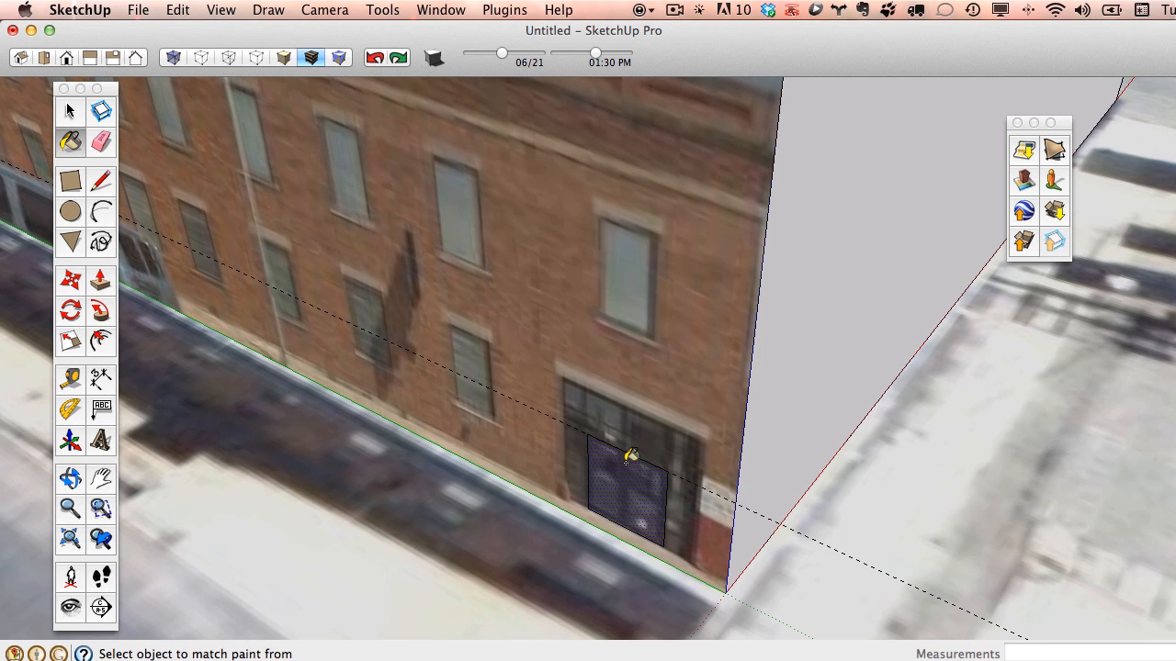
{"action": "scroll", "coordinate": [606, 437], "scroll_direction": "down", "scroll_amount": 5}
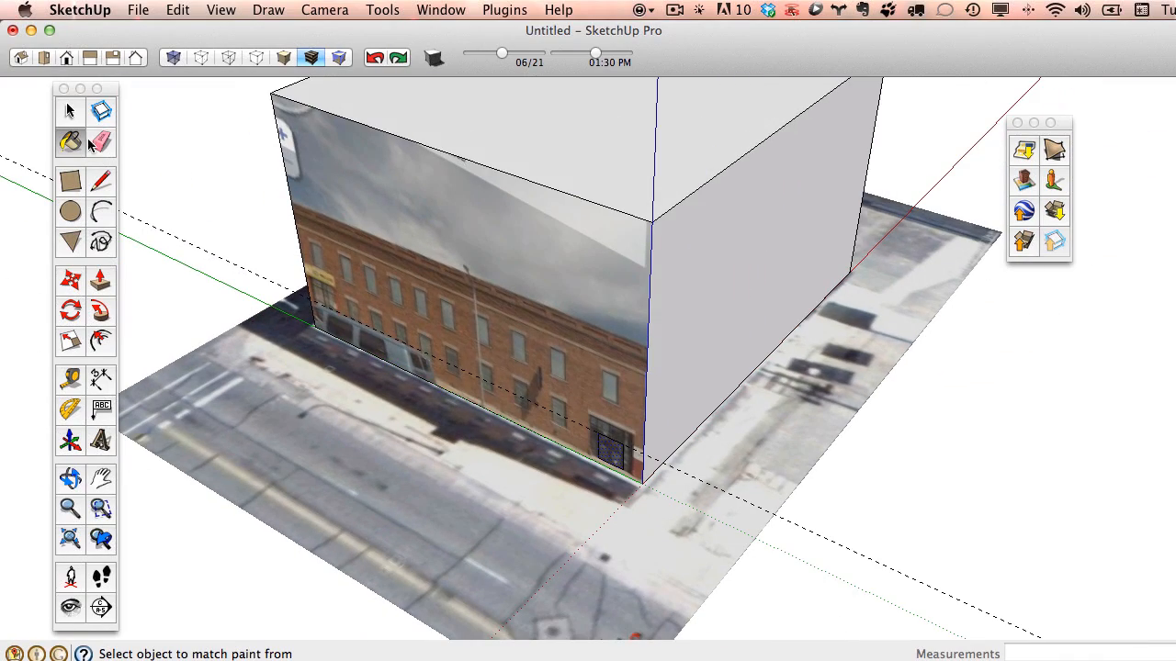
- Push the roof down about 26' 11 5/8" to the top of the brick facade in the photo texture
{"action": "mouse_move", "coordinate": [570, 351]}
{"action": "middle_mouse_down"}
{"action": "mouse_move", "coordinate": [532, 368]}
{"action": "mouse_move", "coordinate": [649, 389]}
{"action": "mouse_move", "coordinate": [689, 383]}
{"action": "mouse_move", "coordinate": [616, 376]}
{"action": "mouse_move", "coordinate": [619, 394]}
{"action": "mouse_move", "coordinate": [612, 334]}
{"action": "mouse_move", "coordinate": [608, 375]}
{"action": "mouse_move", "coordinate": [606, 358]}
{"action": "middle_mouse_up"}
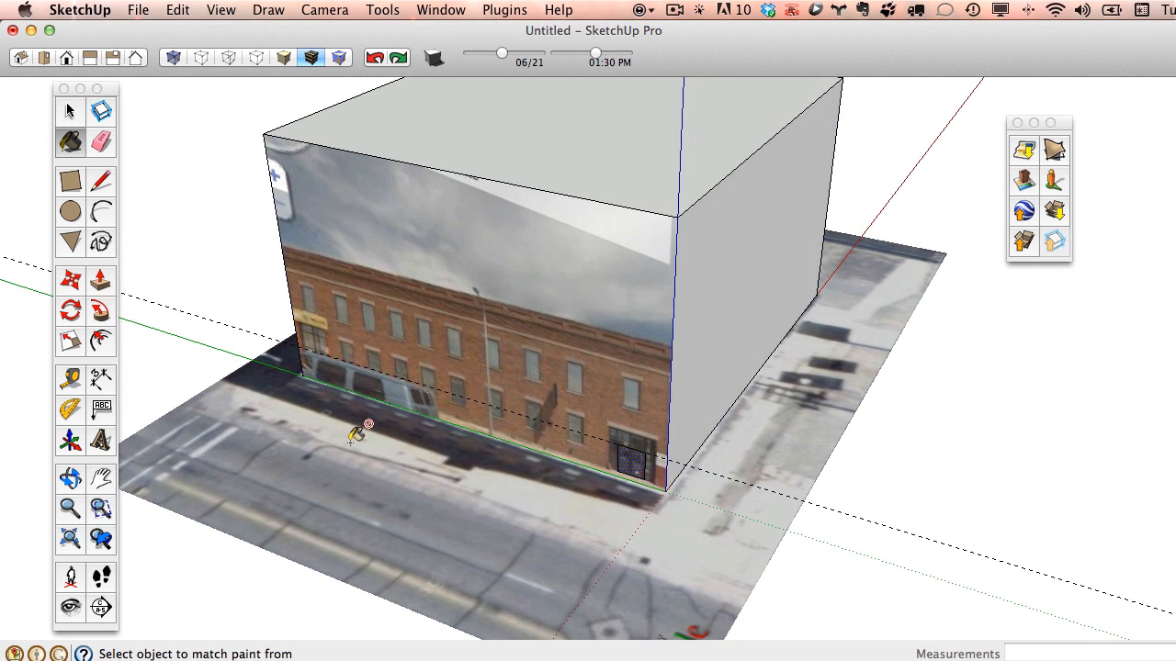
{"action": "left_click", "coordinate": [101, 283]}
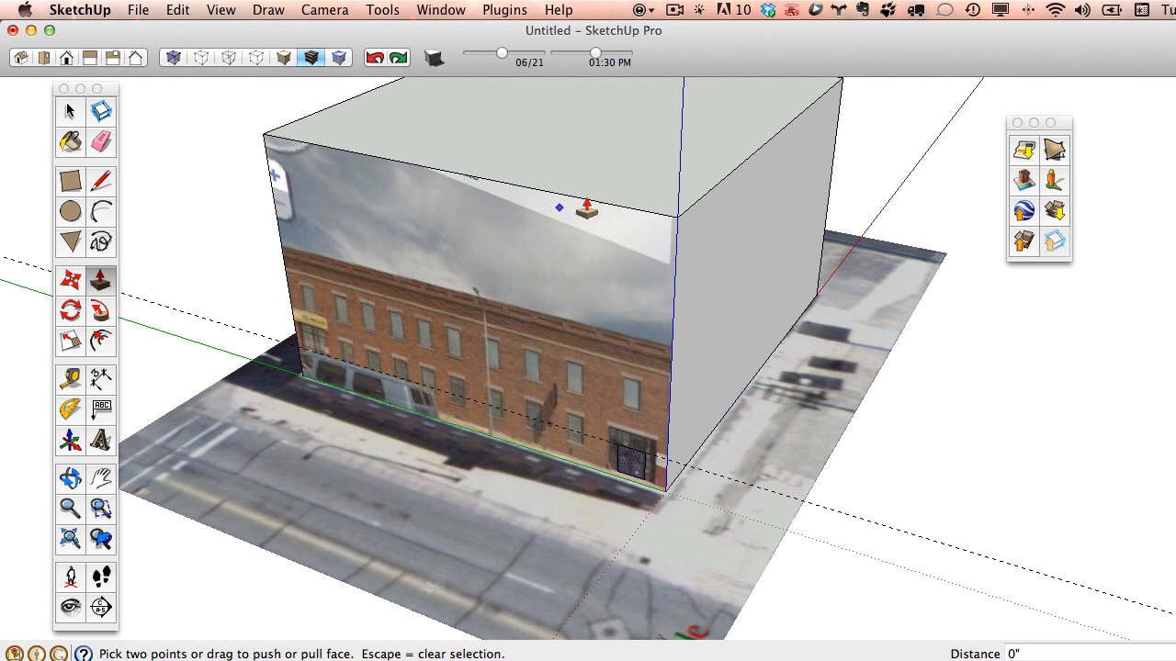
{"action": "left_click", "coordinate": [81, 111]}
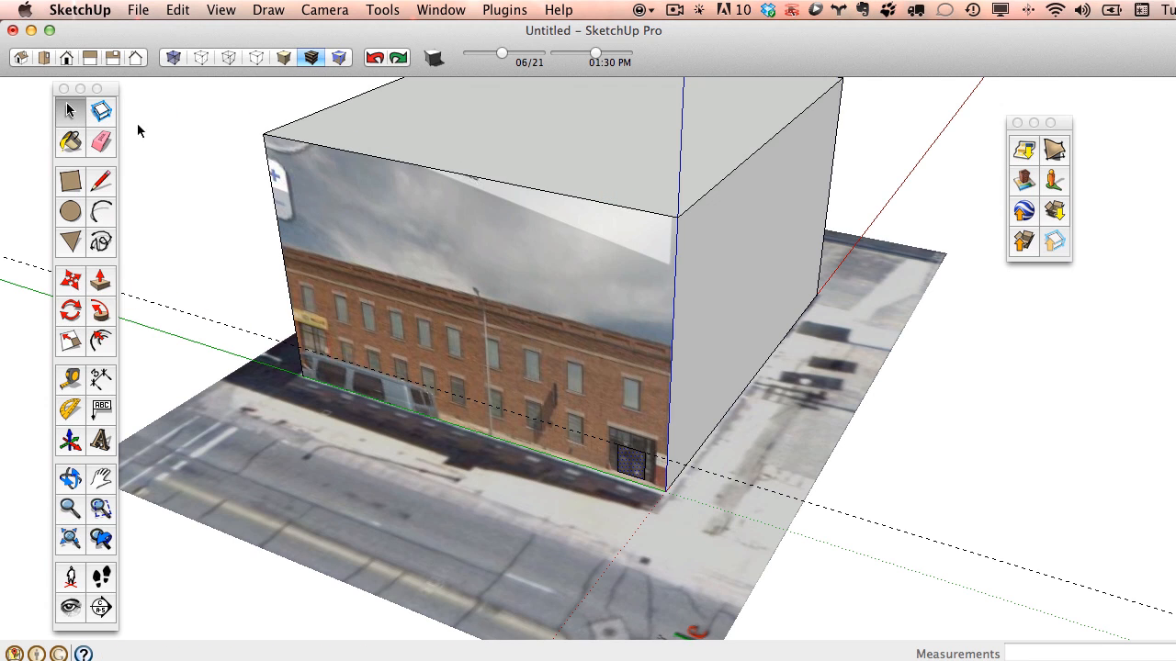
{"action": "left_click", "coordinate": [103, 283]}
{"action": "left_click_drag", "start_coordinate": [614, 177], "coordinate": [626, 295]}
{"action": "scroll", "coordinate": [650, 435], "scroll_direction": "up", "scroll_amount": 5}
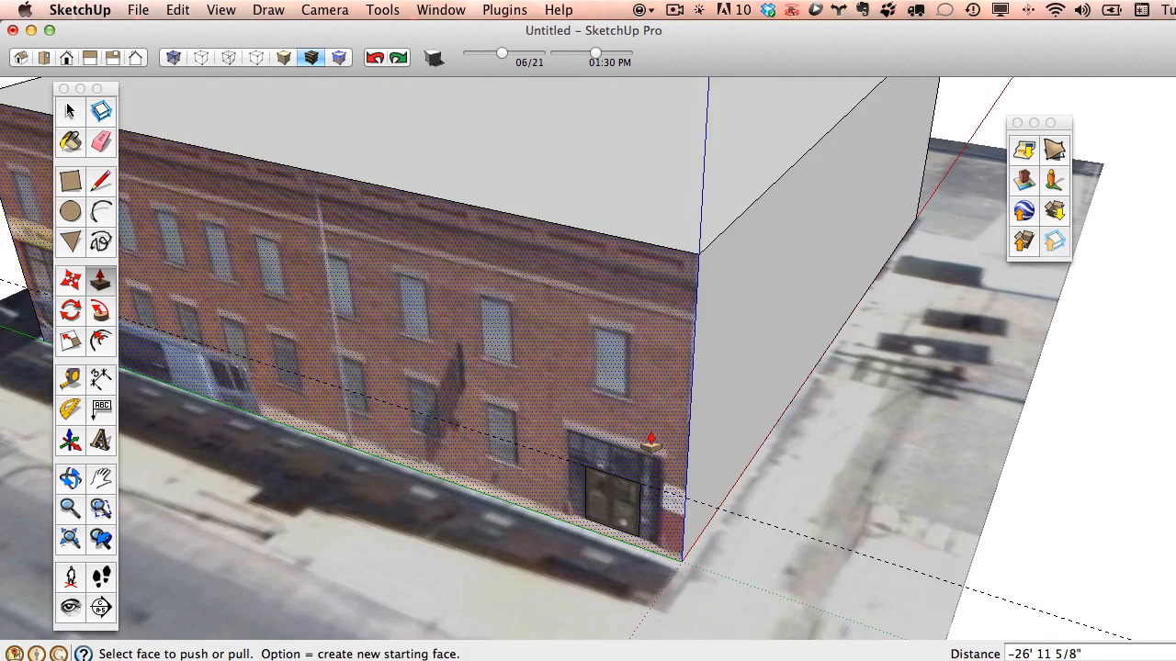
- Measure the building's height along the front corner edge beside the door
{"action": "scroll", "coordinate": [650, 445], "scroll_direction": "down", "scroll_amount": 4}
{"action": "left_click", "coordinate": [73, 375]}
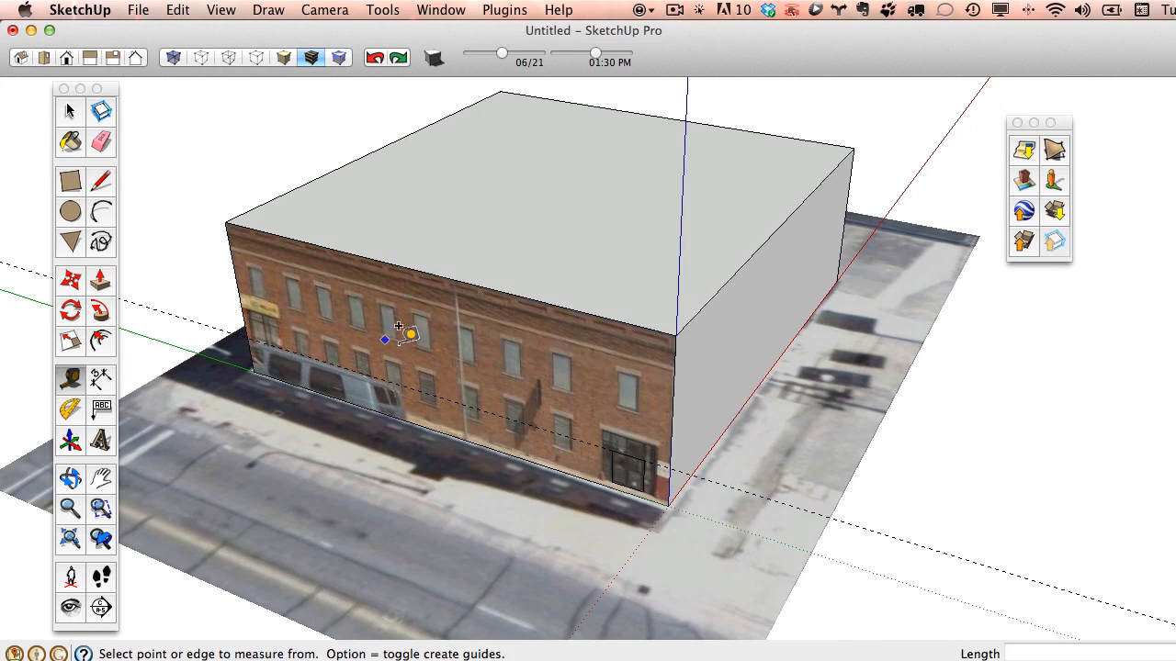
{"action": "left_click", "coordinate": [676, 336]}
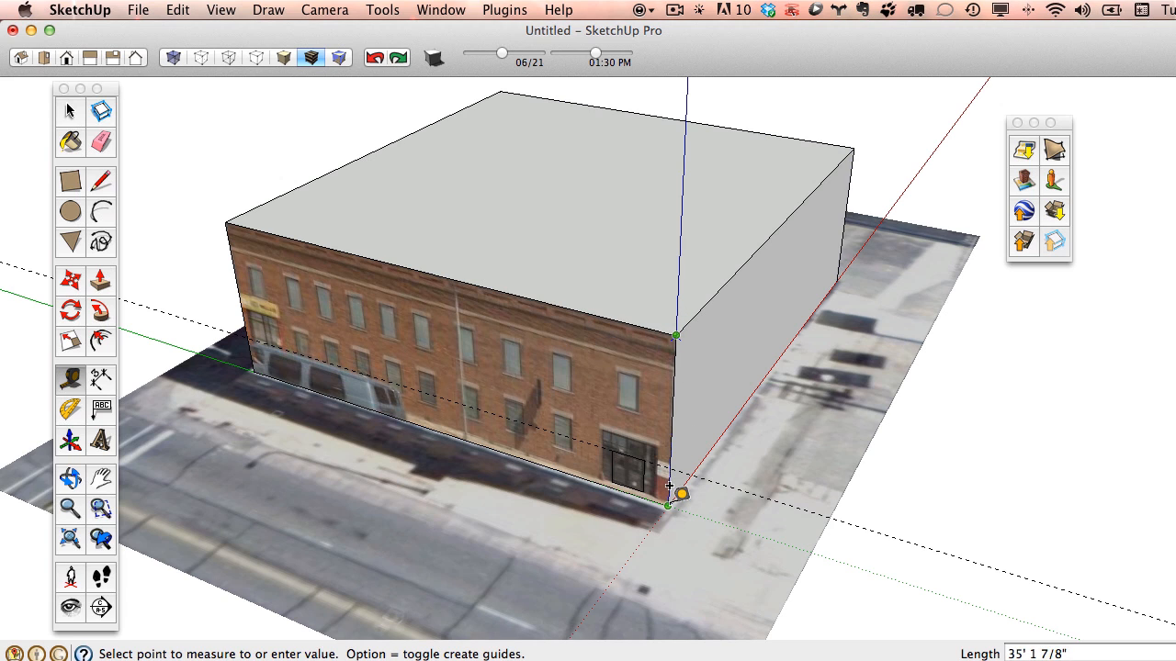
- Erase the guide line and the door rectangle's edges from the textured facade
{"action": "left_click", "coordinate": [101, 141]}
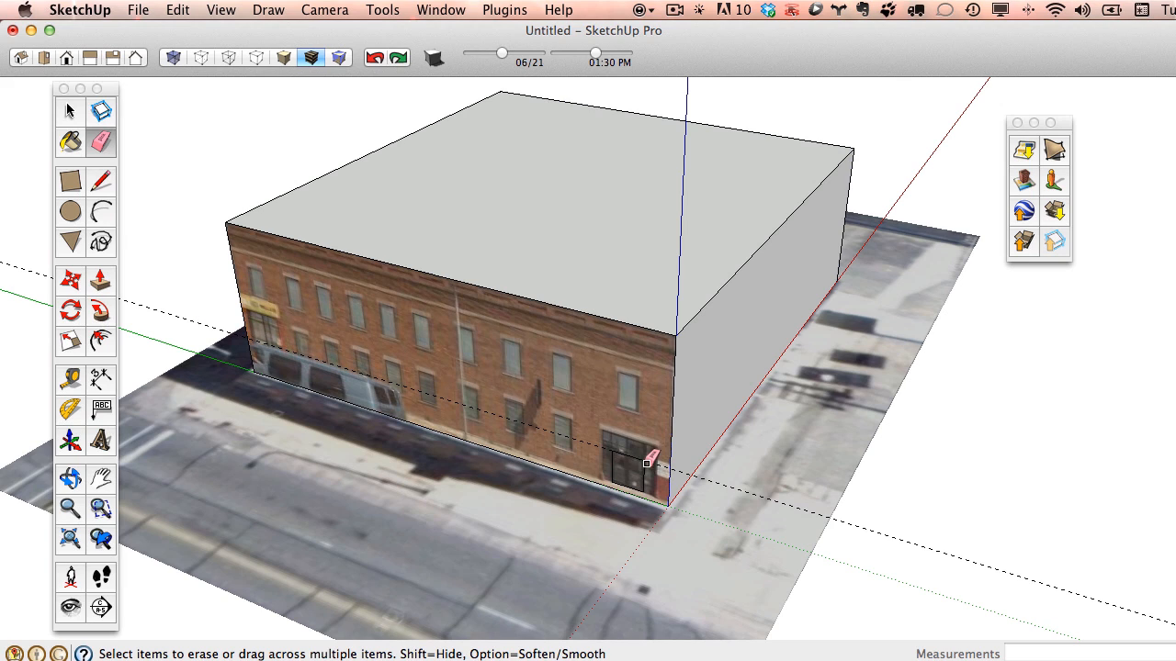
{"action": "scroll", "coordinate": [638, 457], "scroll_direction": "up", "scroll_amount": 5}
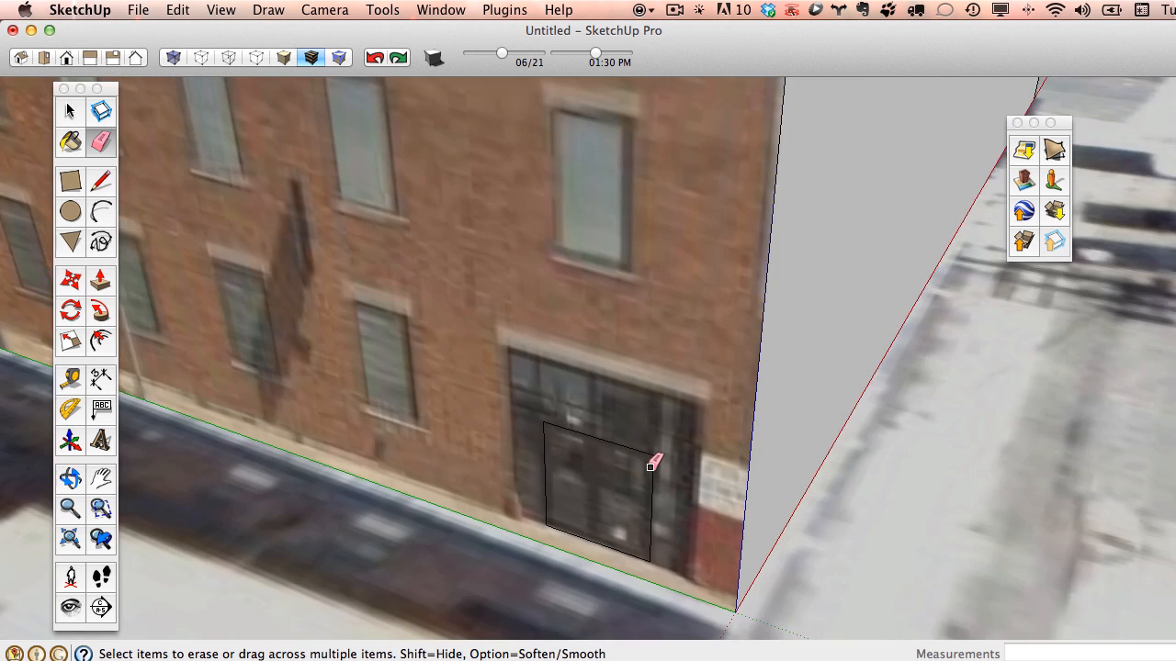
{"action": "left_click_drag", "start_coordinate": [648, 468], "coordinate": [674, 483]}
{"action": "scroll", "coordinate": [673, 483], "scroll_direction": "down", "scroll_amount": 3}
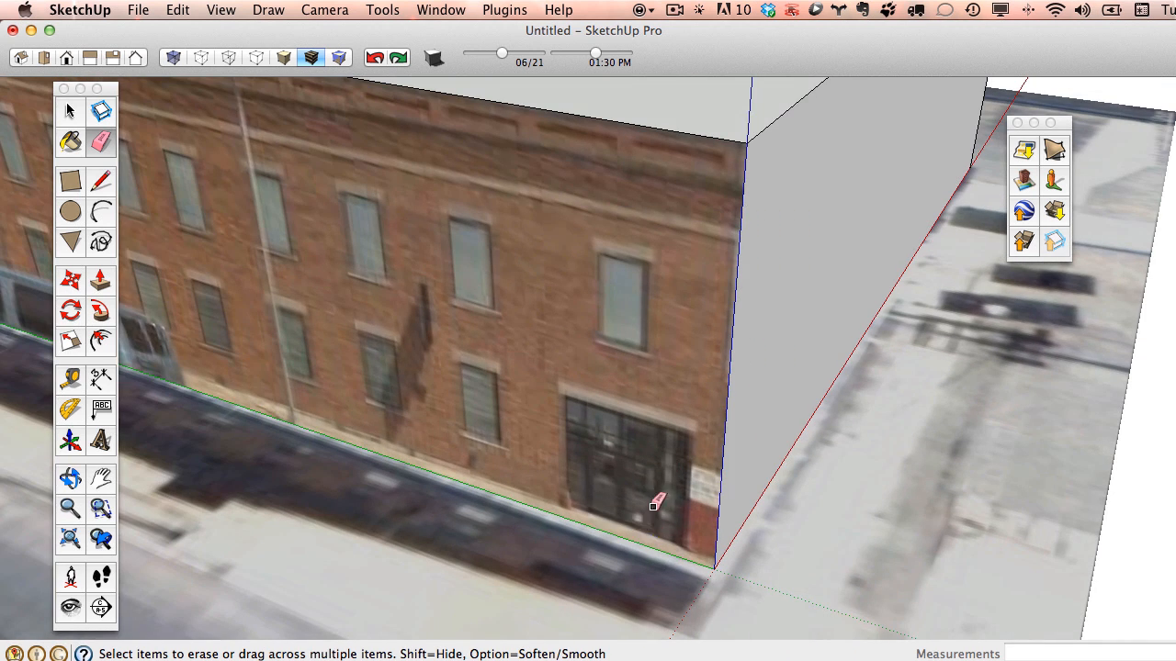
- Open the photo texture view for the blank white wall that adjoins the brick facade on the Np Avenue side
{"action": "scroll", "coordinate": [649, 520], "scroll_direction": "down", "scroll_amount": 5}
{"action": "middle_click_drag", "start_coordinate": [649, 519], "coordinate": [814, 441]}
{"action": "scroll", "coordinate": [812, 436], "scroll_direction": "down", "scroll_amount": 5}
{"action": "mouse_move", "coordinate": [707, 430]}
{"action": "middle_mouse_down"}
{"action": "mouse_move", "coordinate": [764, 404]}
{"action": "mouse_move", "coordinate": [796, 349]}
{"action": "middle_mouse_up"}
{"action": "key", "text": "e"}
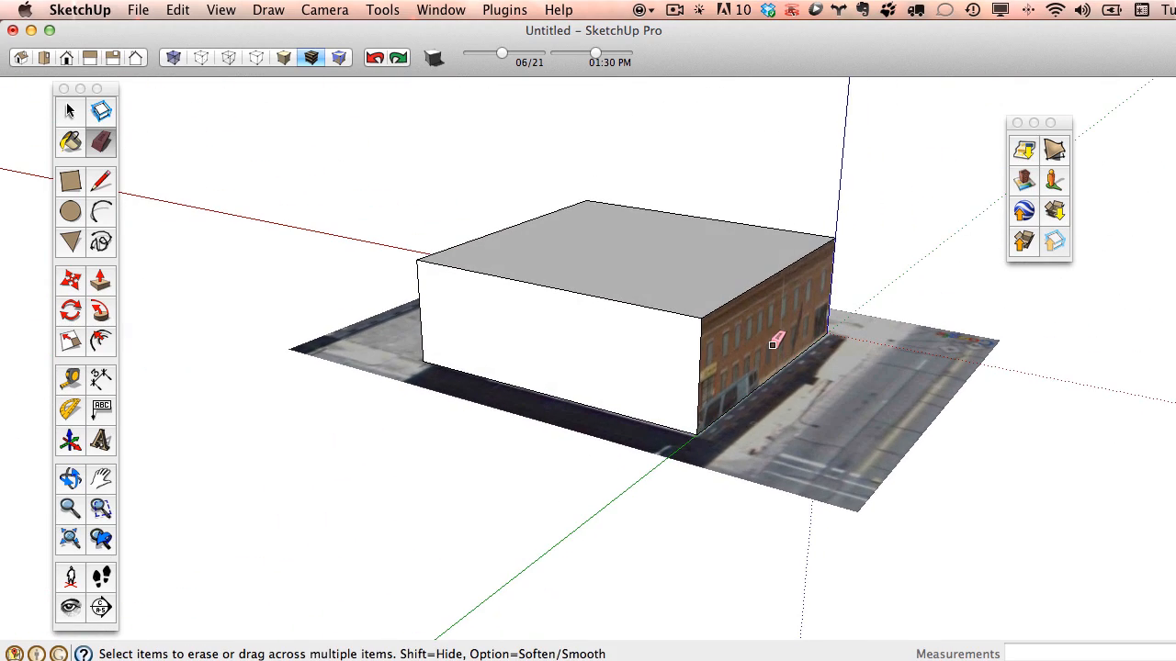
{"action": "scroll", "coordinate": [636, 349], "scroll_direction": "up", "scroll_amount": 3}
{"action": "mouse_move", "coordinate": [588, 380]}
{"action": "middle_mouse_down"}
{"action": "mouse_move", "coordinate": [762, 266]}
{"action": "mouse_move", "coordinate": [643, 380]}
{"action": "middle_mouse_up"}
{"action": "middle_click_drag", "start_coordinate": [679, 308], "coordinate": [638, 318]}
{"action": "right_click", "coordinate": [630, 326]}
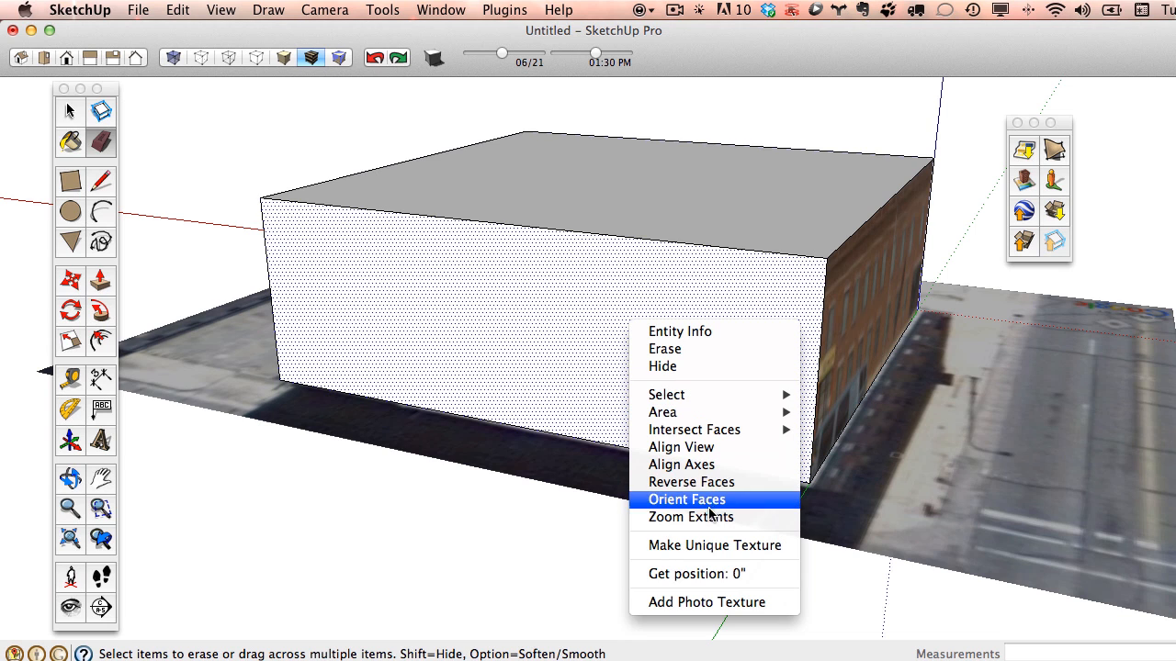
{"action": "left_click", "coordinate": [740, 602]}
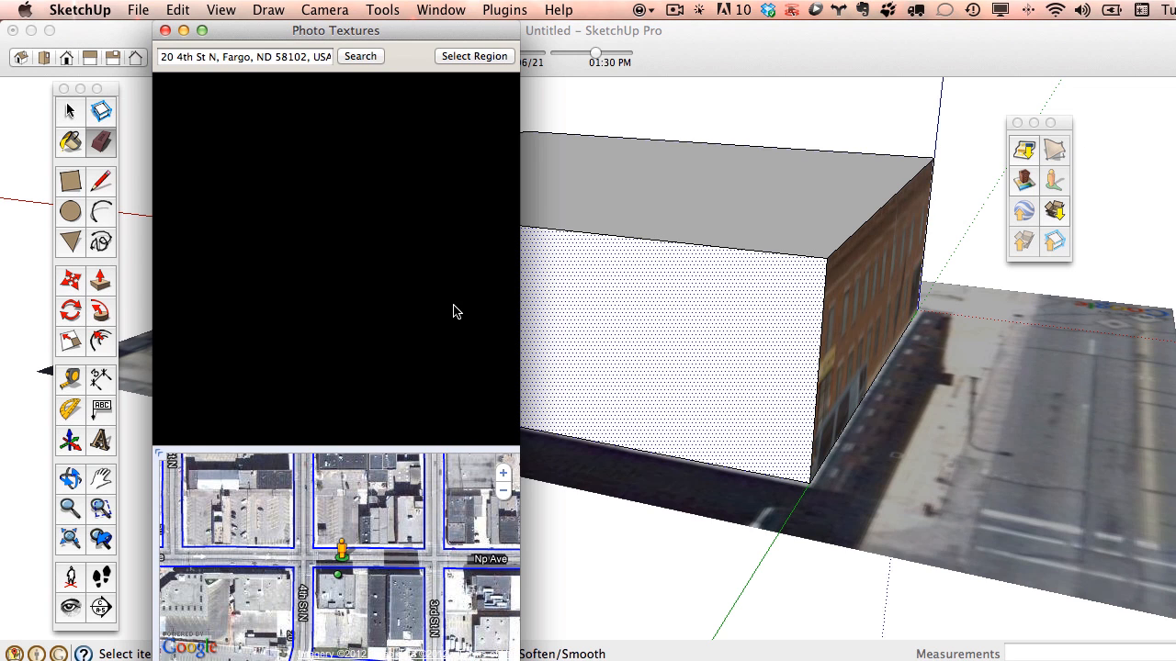
- Examine the building's Np Avenue side in Street View, moving along to 360 Np Avenue, and close the photo view
{"action": "left_click_drag", "start_coordinate": [418, 292], "coordinate": [396, 276]}
{"action": "left_click_drag", "start_coordinate": [267, 290], "coordinate": [432, 297]}
{"action": "left_click_drag", "start_coordinate": [323, 290], "coordinate": [445, 283]}
{"action": "left_click_drag", "start_coordinate": [268, 283], "coordinate": [441, 284]}
{"action": "left_click_drag", "start_coordinate": [309, 284], "coordinate": [394, 296]}
{"action": "left_click_drag", "start_coordinate": [515, 655], "coordinate": [648, 654]}
{"action": "left_click", "coordinate": [496, 386]}
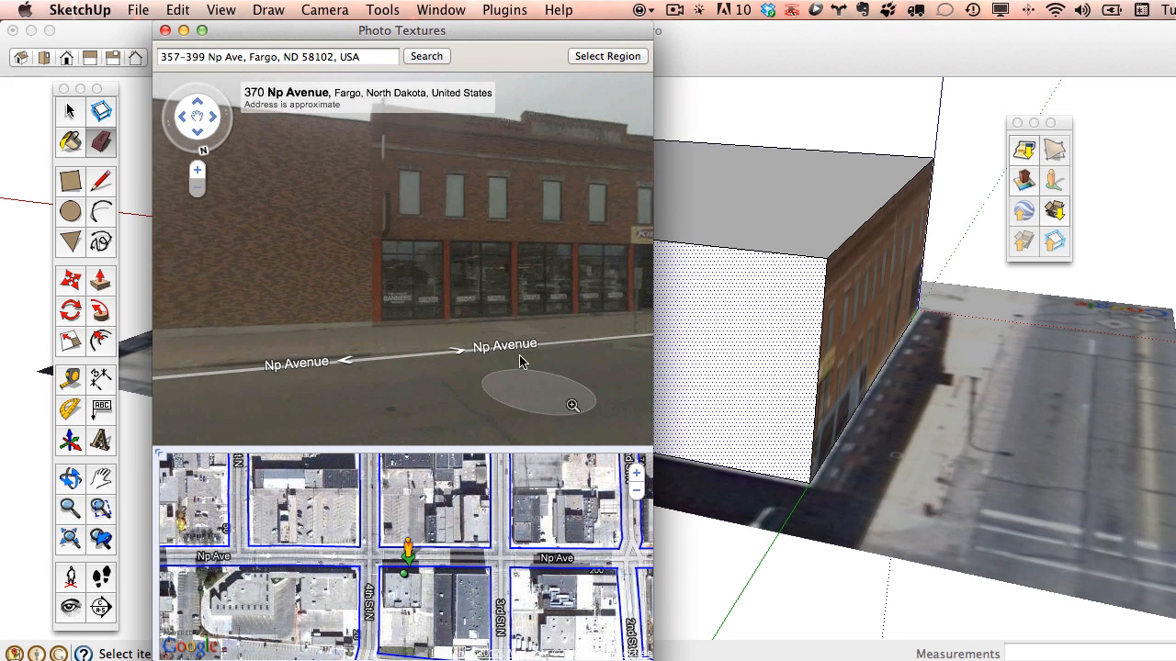
{"action": "left_click_drag", "start_coordinate": [497, 288], "coordinate": [377, 270]}
{"action": "left_click", "coordinate": [353, 384]}
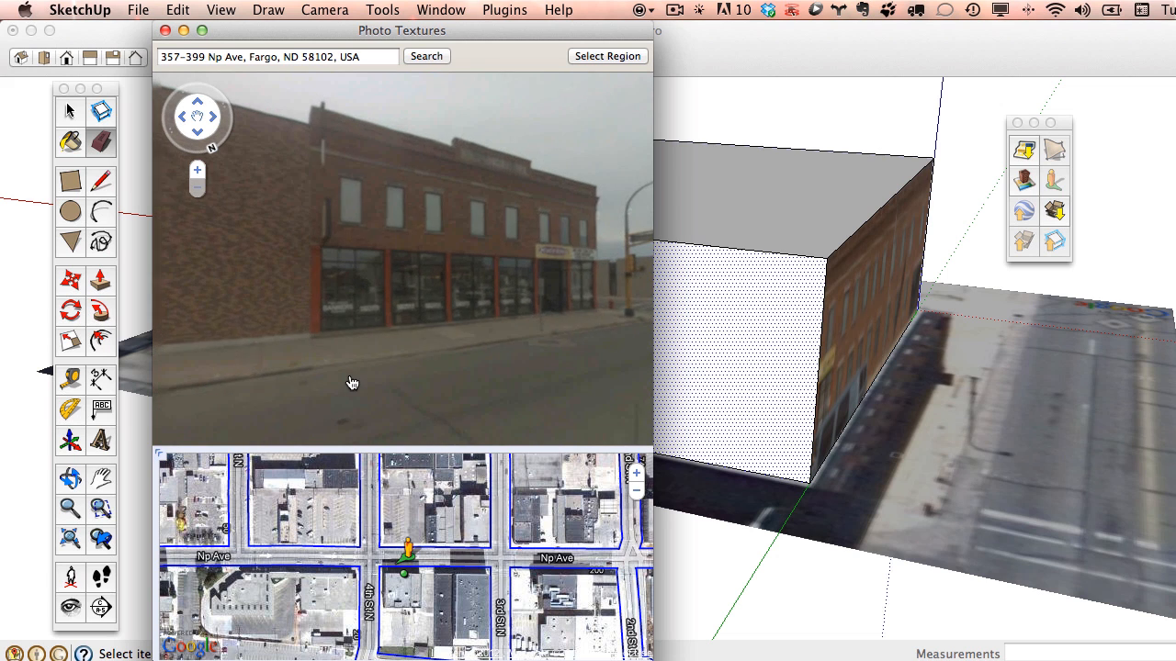
{"action": "left_click_drag", "start_coordinate": [475, 263], "coordinate": [468, 264]}
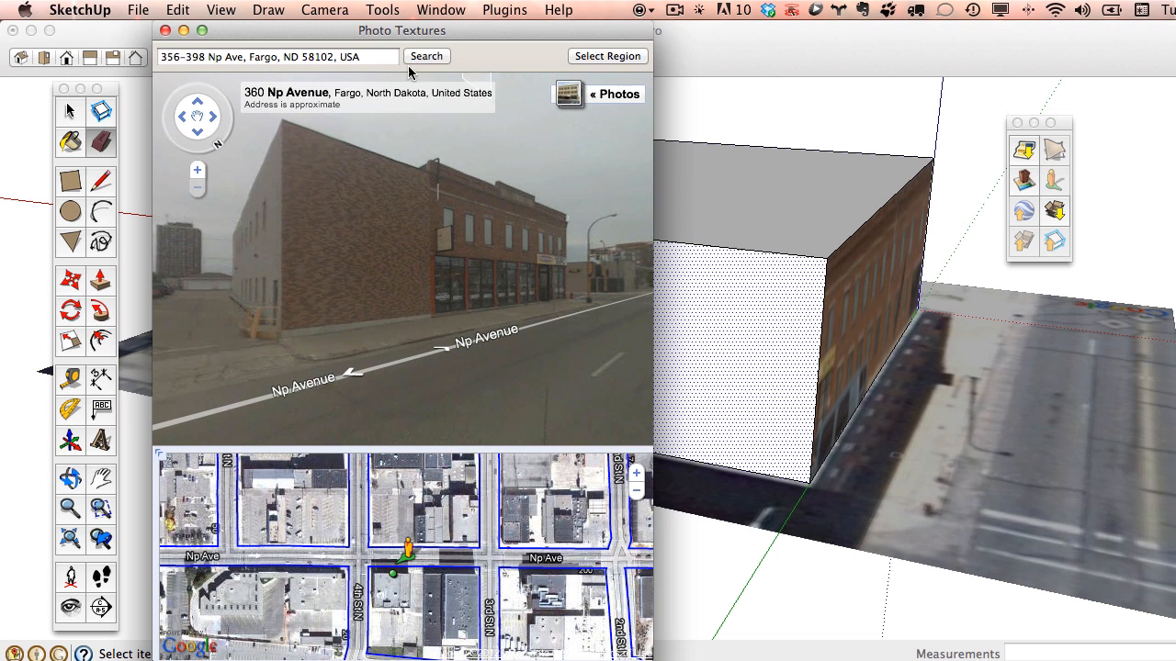
{"action": "left_click", "coordinate": [165, 30]}
- Sample the aerial image from the ground beside the building and paint it onto the roof
{"action": "middle_click_drag", "start_coordinate": [401, 254], "coordinate": [612, 419]}
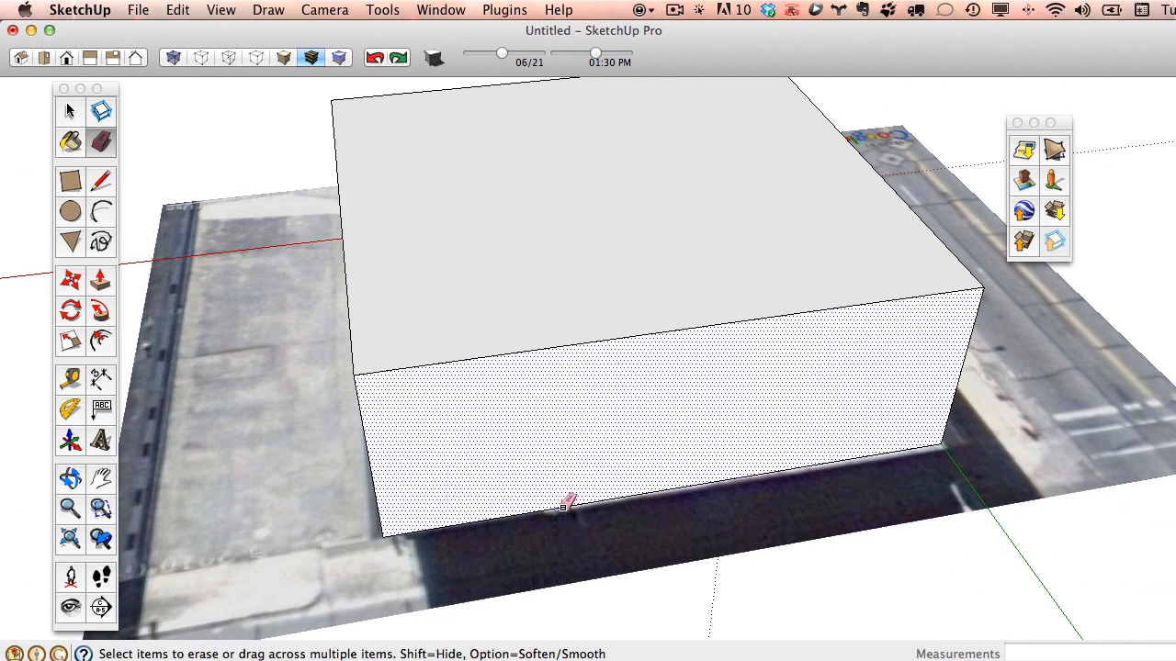
{"action": "scroll", "coordinate": [640, 434], "scroll_direction": "down", "scroll_amount": 3}
{"action": "middle_click_drag", "start_coordinate": [624, 451], "coordinate": [747, 413]}
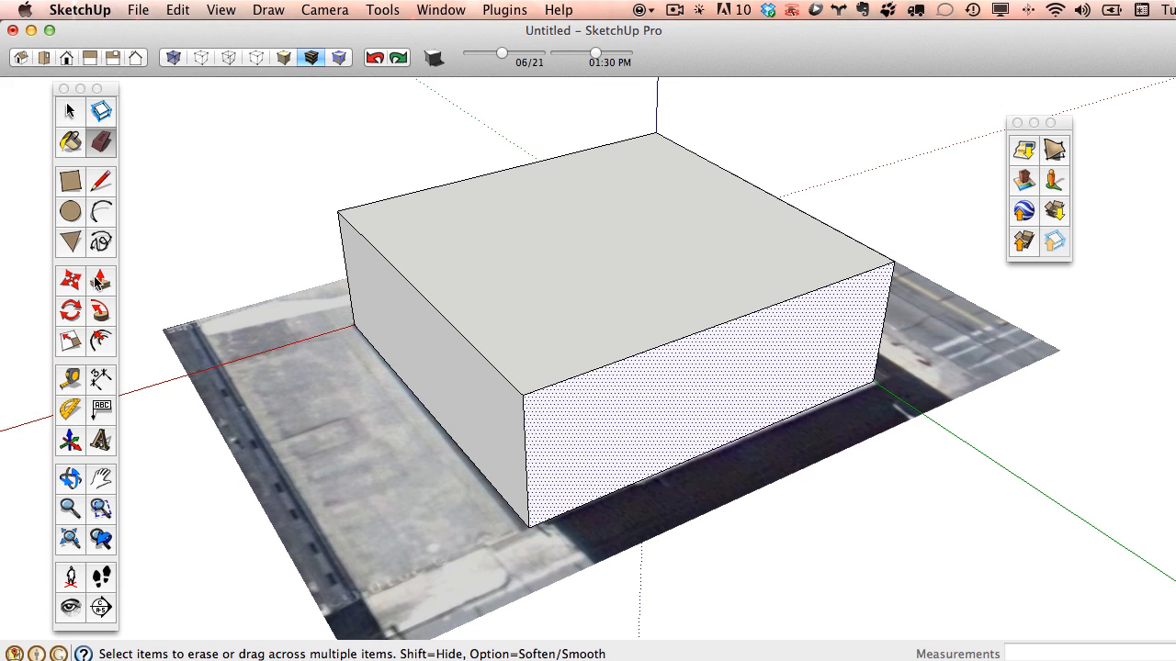
{"action": "left_click", "coordinate": [73, 149]}
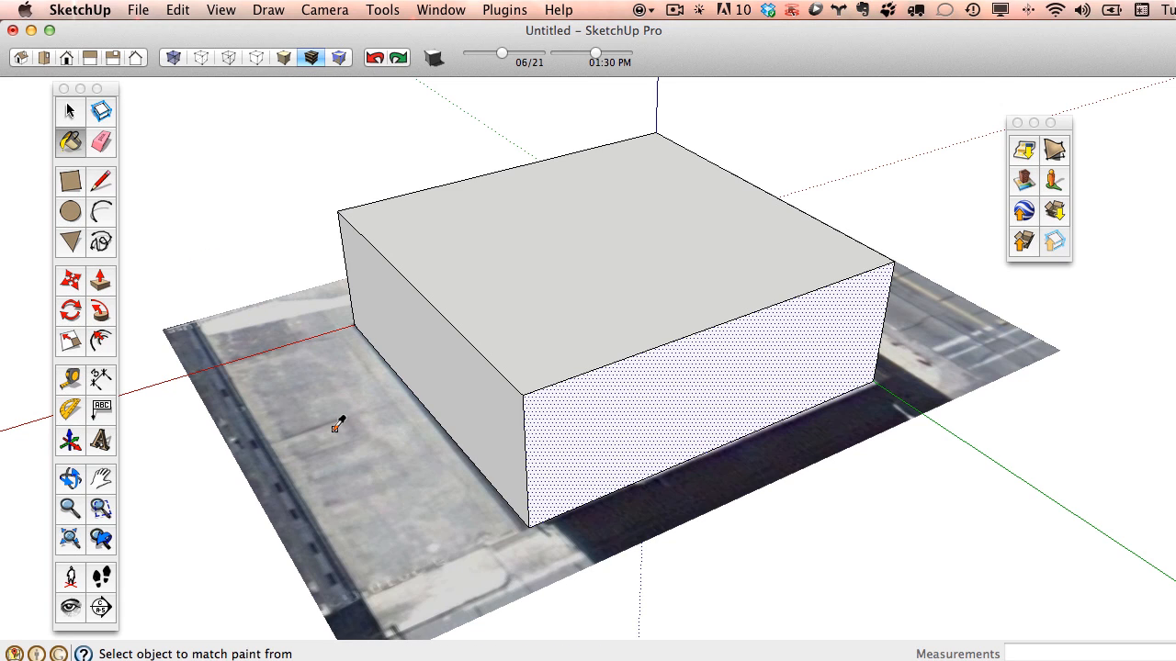
{"action": "left_click", "coordinate": [551, 296]}
- Divide the white wall with a vertical line from the end of the roof seam down to the ground edge
{"action": "middle_click_drag", "start_coordinate": [701, 366], "coordinate": [590, 493]}
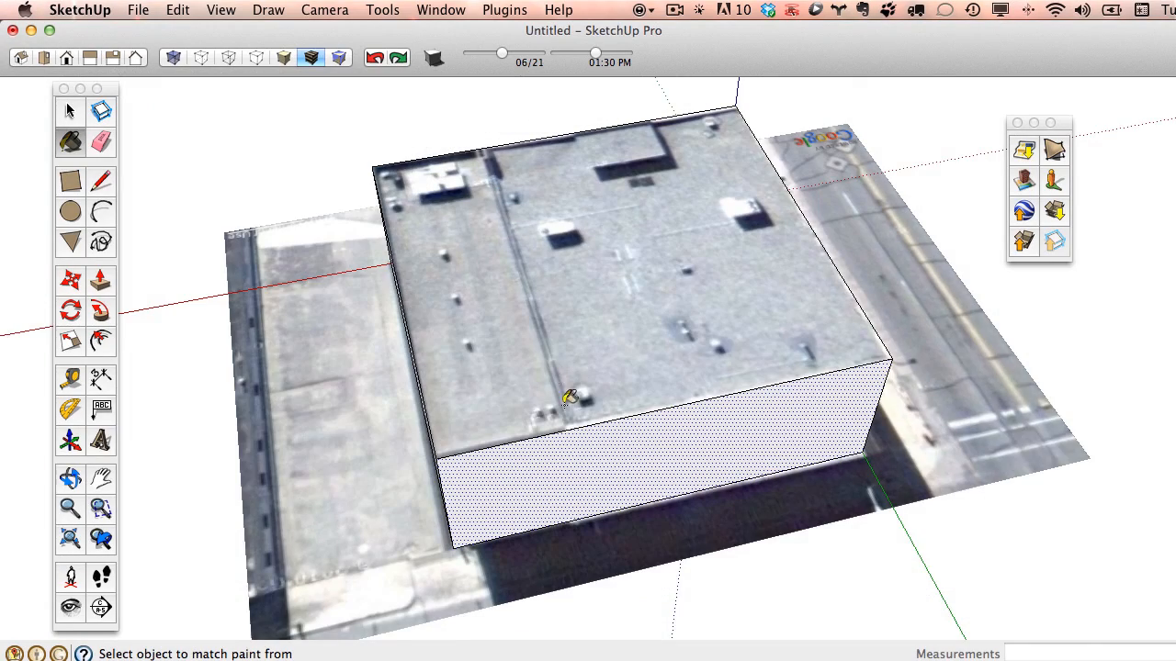
{"action": "middle_click_drag", "start_coordinate": [570, 398], "coordinate": [597, 349]}
{"action": "key", "text": "l"}
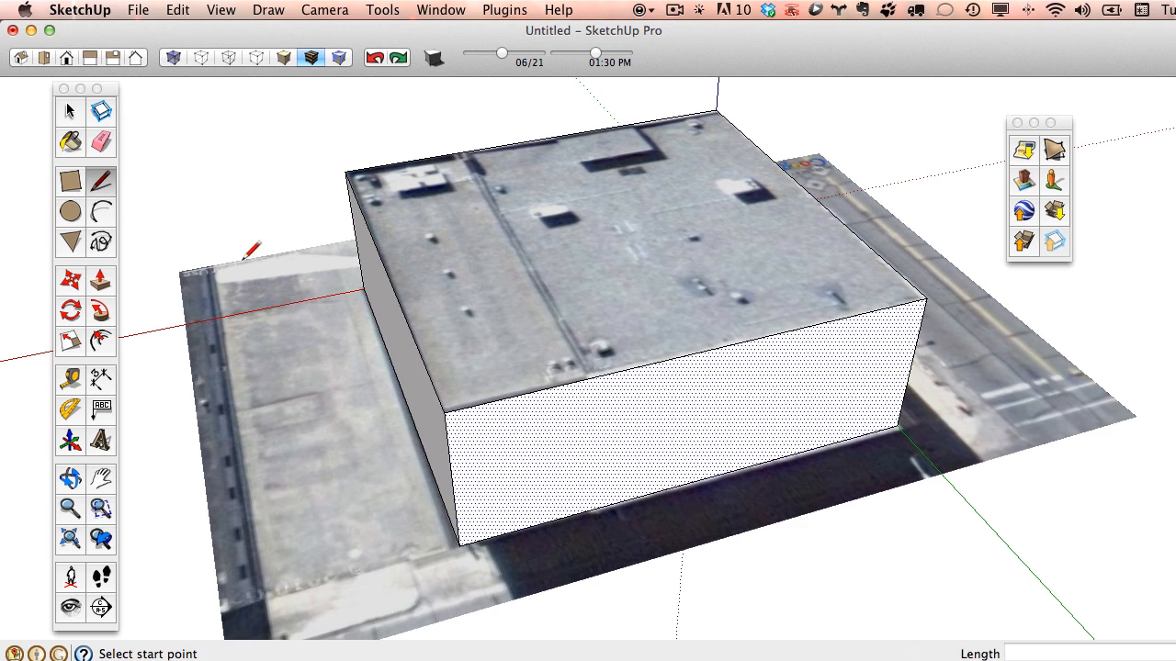
{"action": "left_click", "coordinate": [592, 376]}
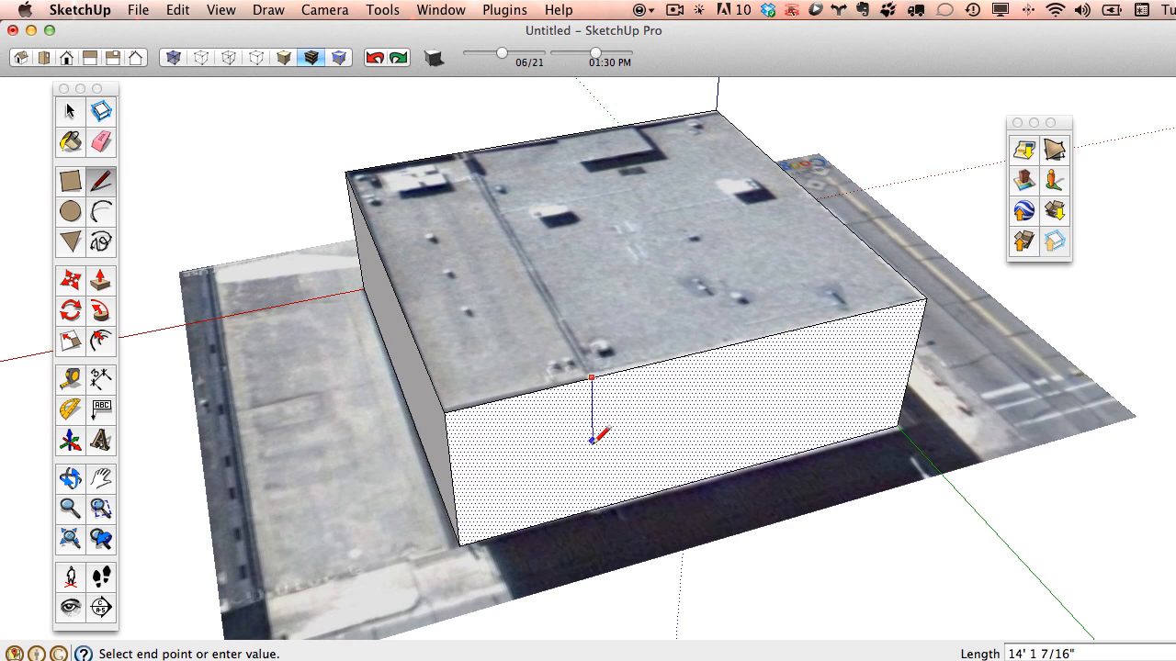
{"action": "left_click", "coordinate": [593, 509]}
{"action": "middle_click_drag", "start_coordinate": [665, 486], "coordinate": [611, 415]}
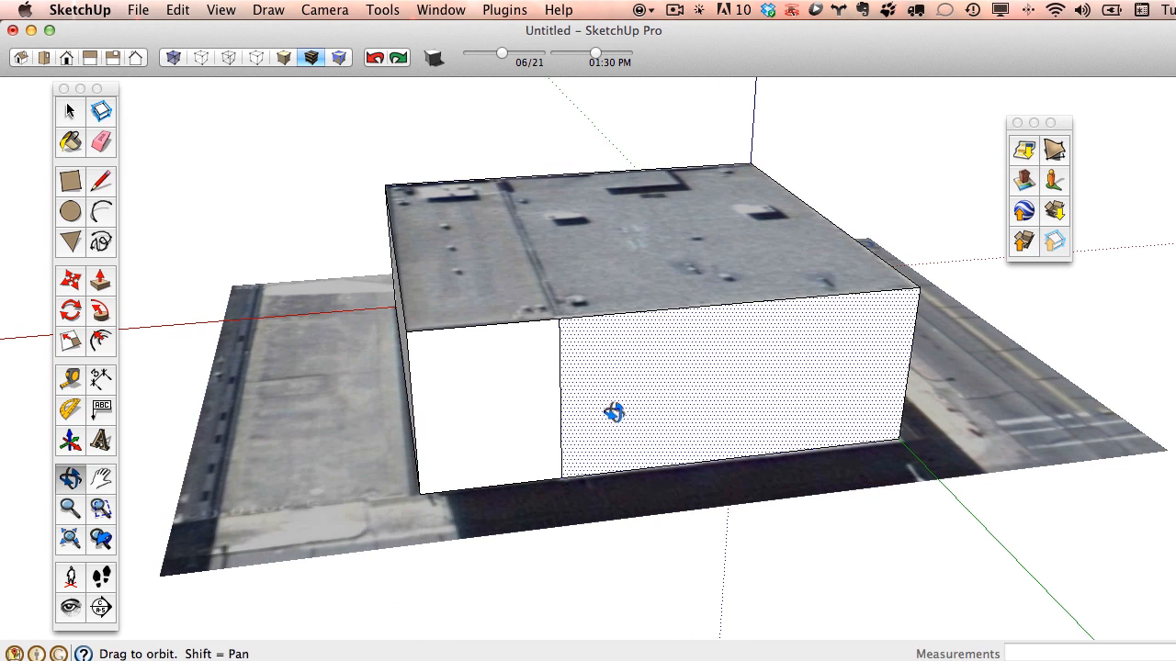
- Open the photo texture view for the wider section of the divided wall and move Street View to 370 Np Avenue
{"action": "key", "text": "space"}
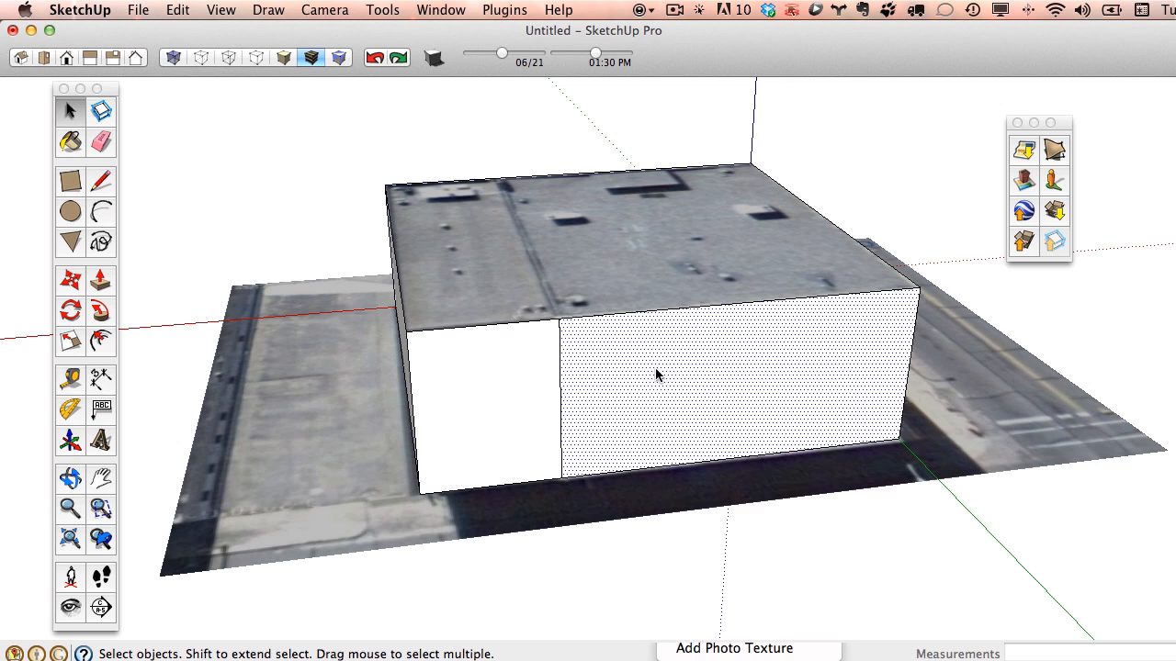
{"action": "right_click", "coordinate": [655, 371]}
{"action": "left_click", "coordinate": [725, 643]}
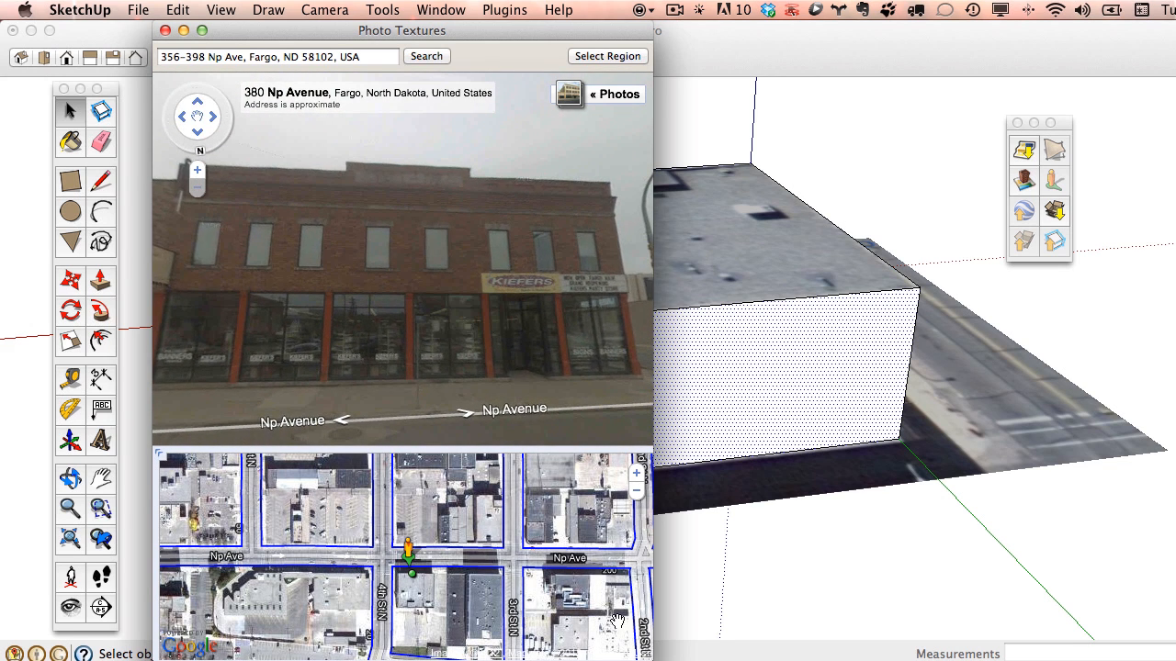
{"action": "left_click_drag", "start_coordinate": [640, 654], "coordinate": [677, 654]}
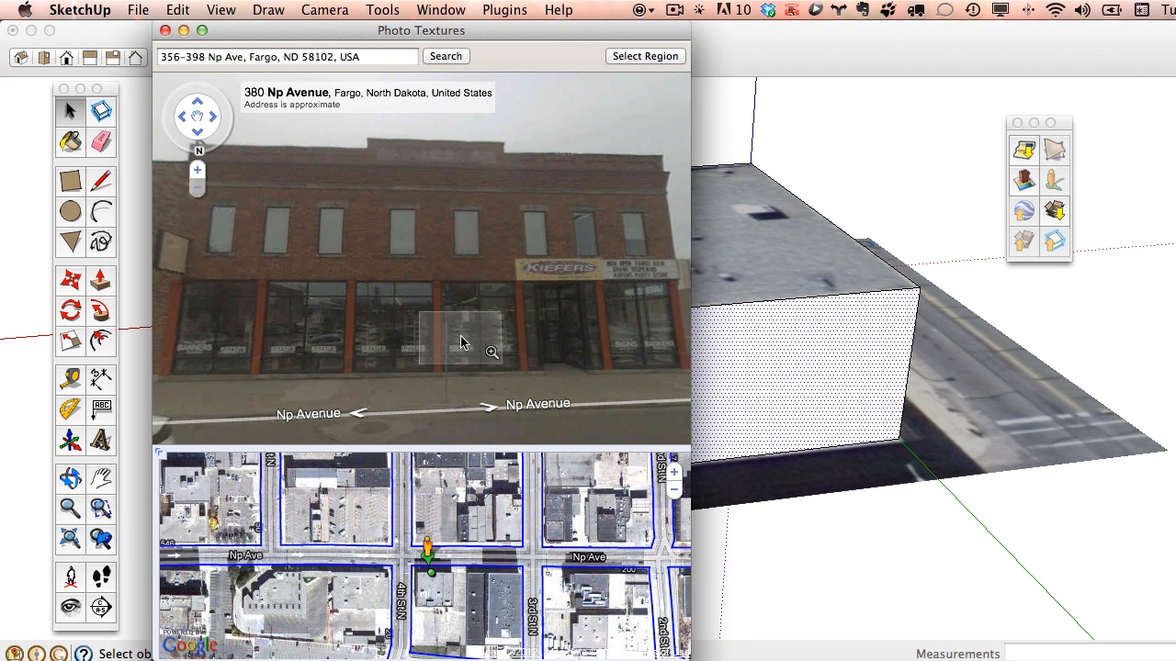
{"action": "left_click_drag", "start_coordinate": [460, 342], "coordinate": [458, 358]}
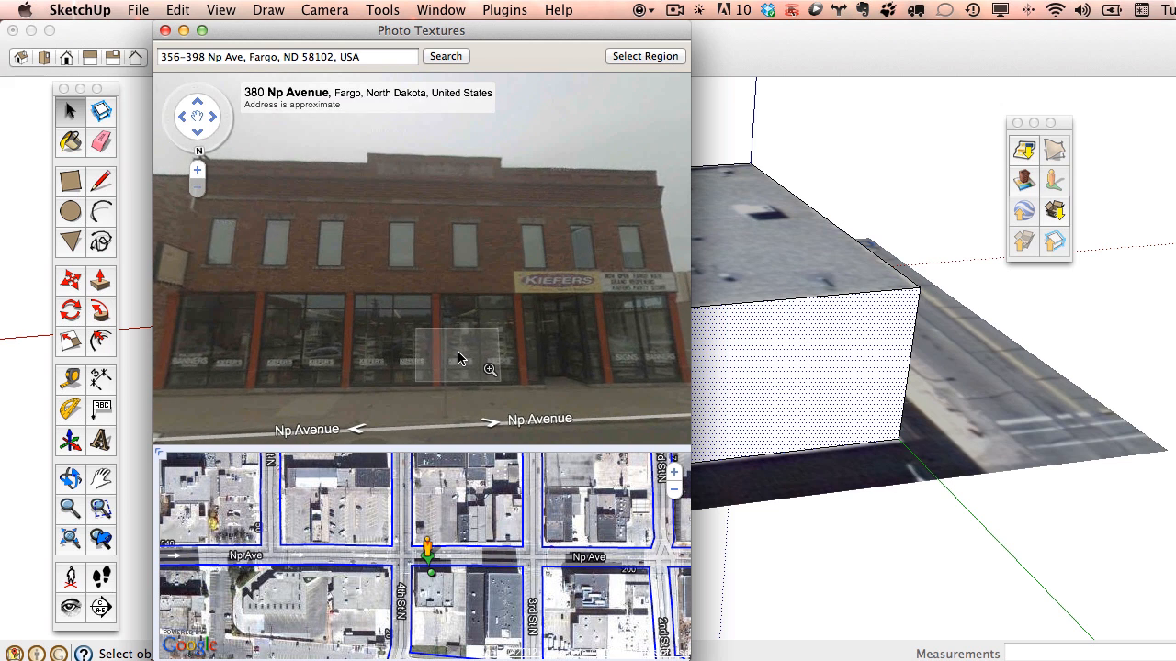
{"action": "left_click", "coordinate": [358, 431]}
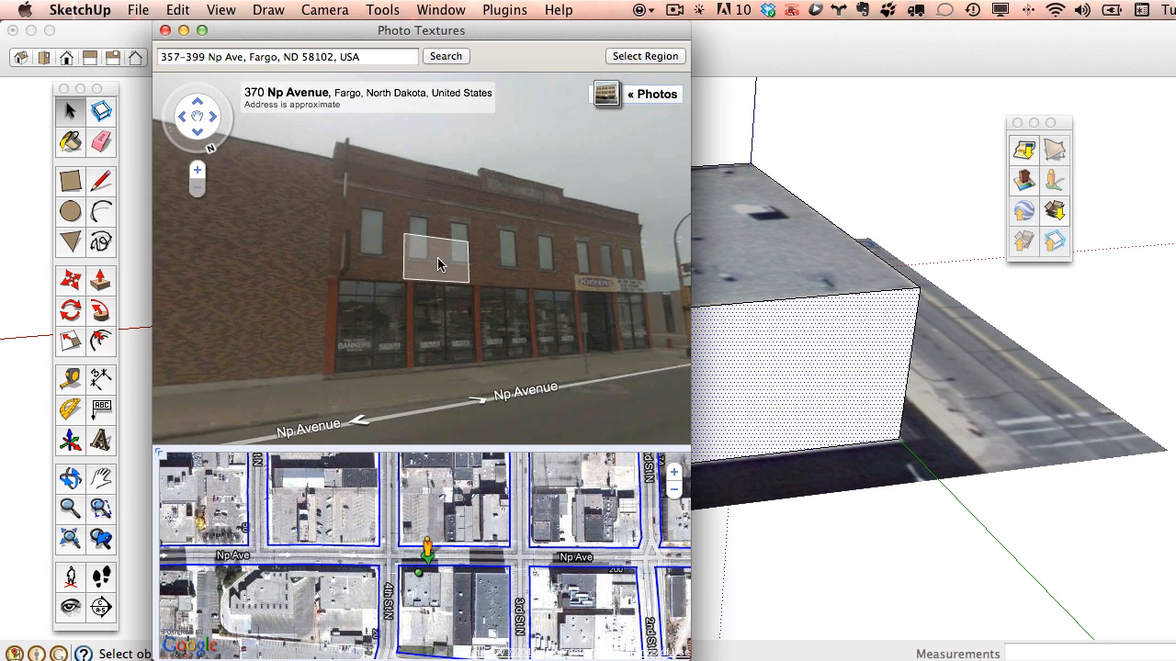
- Fit the selection region to the corners of the Kiefers storefront facade and grab it as the wider wall section's texture
{"action": "left_click", "coordinate": [639, 56]}
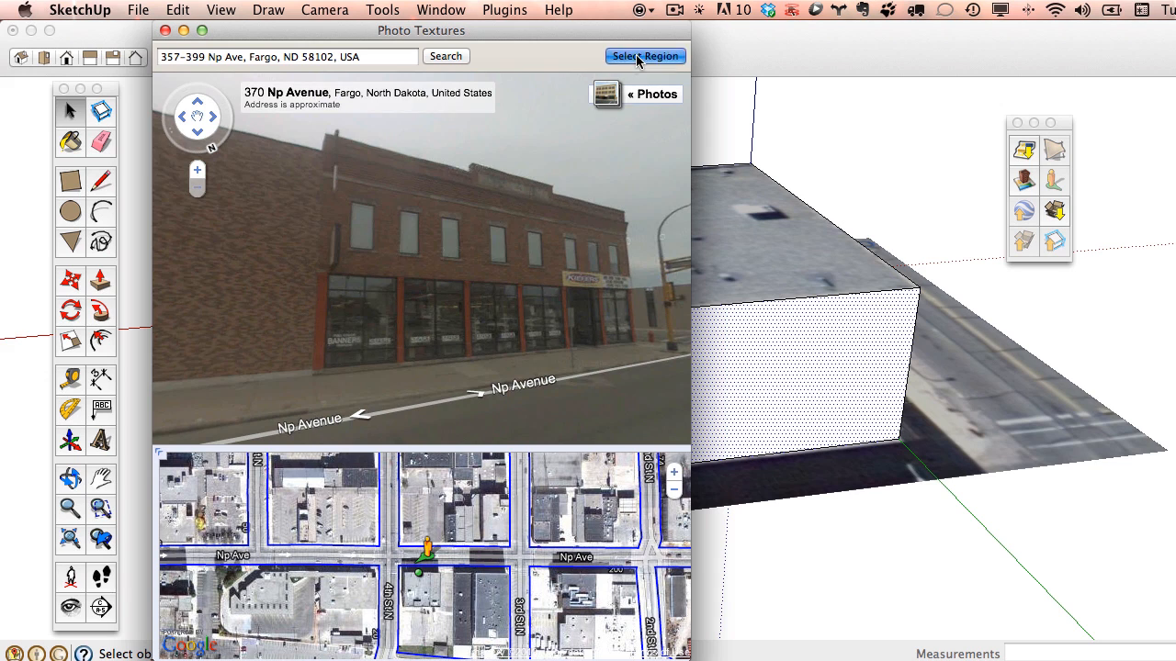
{"action": "left_click_drag", "start_coordinate": [432, 154], "coordinate": [633, 204]}
{"action": "left_click_drag", "start_coordinate": [243, 159], "coordinate": [324, 130]}
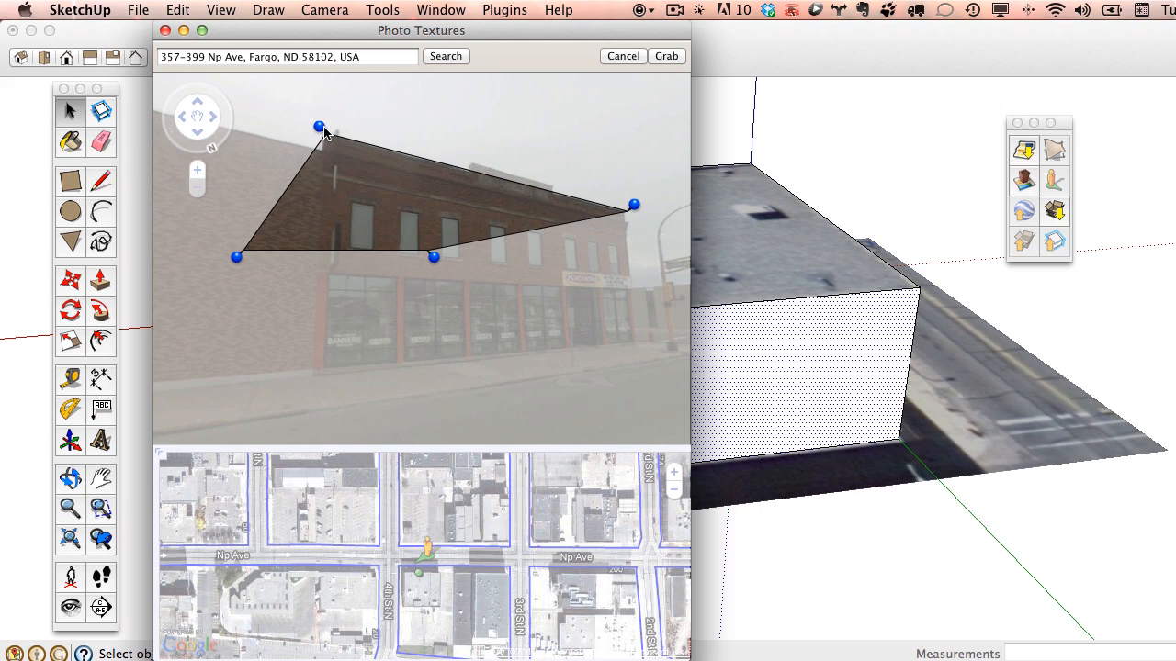
{"action": "left_click_drag", "start_coordinate": [237, 258], "coordinate": [310, 386]}
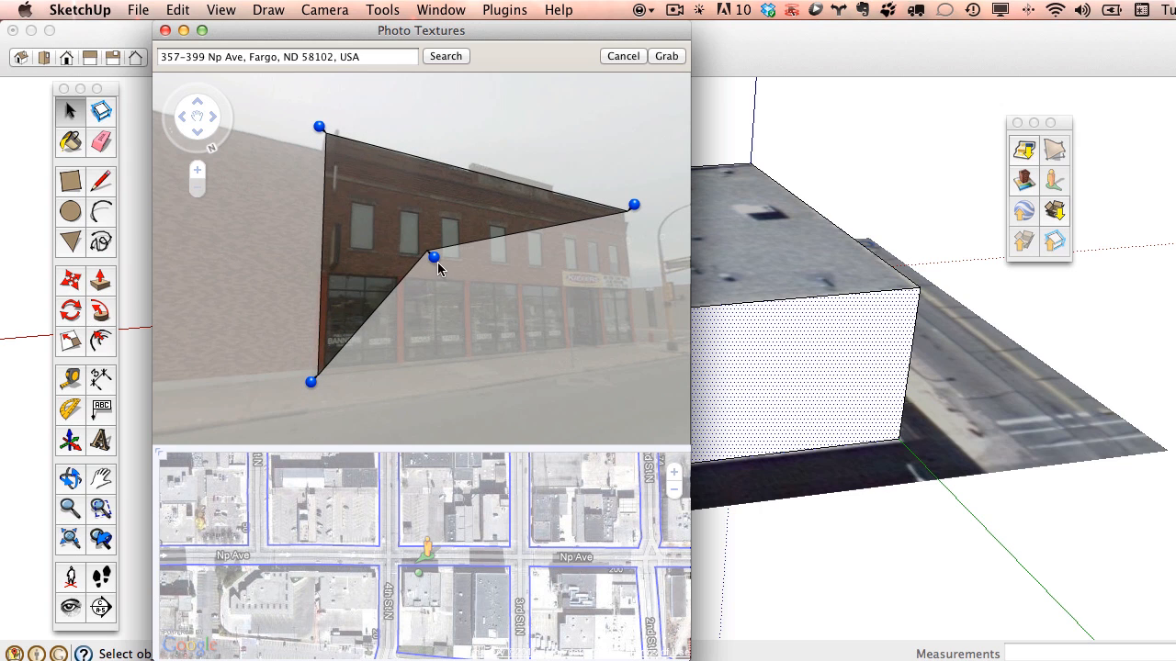
{"action": "left_click_drag", "start_coordinate": [438, 263], "coordinate": [644, 350]}
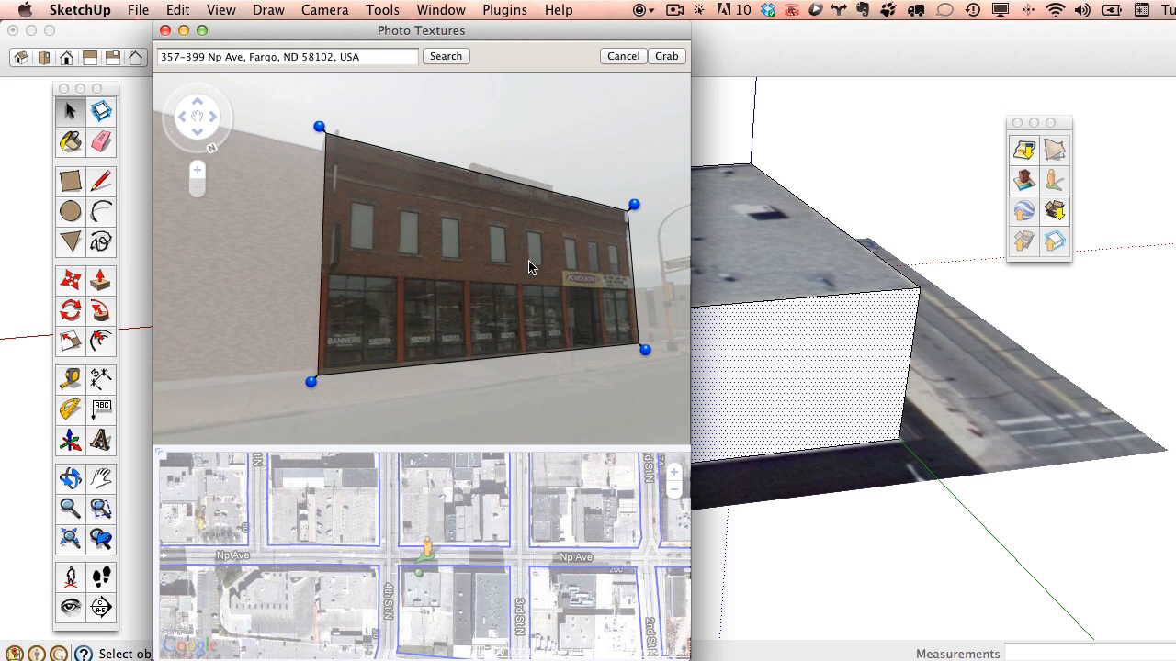
{"action": "left_click_drag", "start_coordinate": [633, 204], "coordinate": [630, 204]}
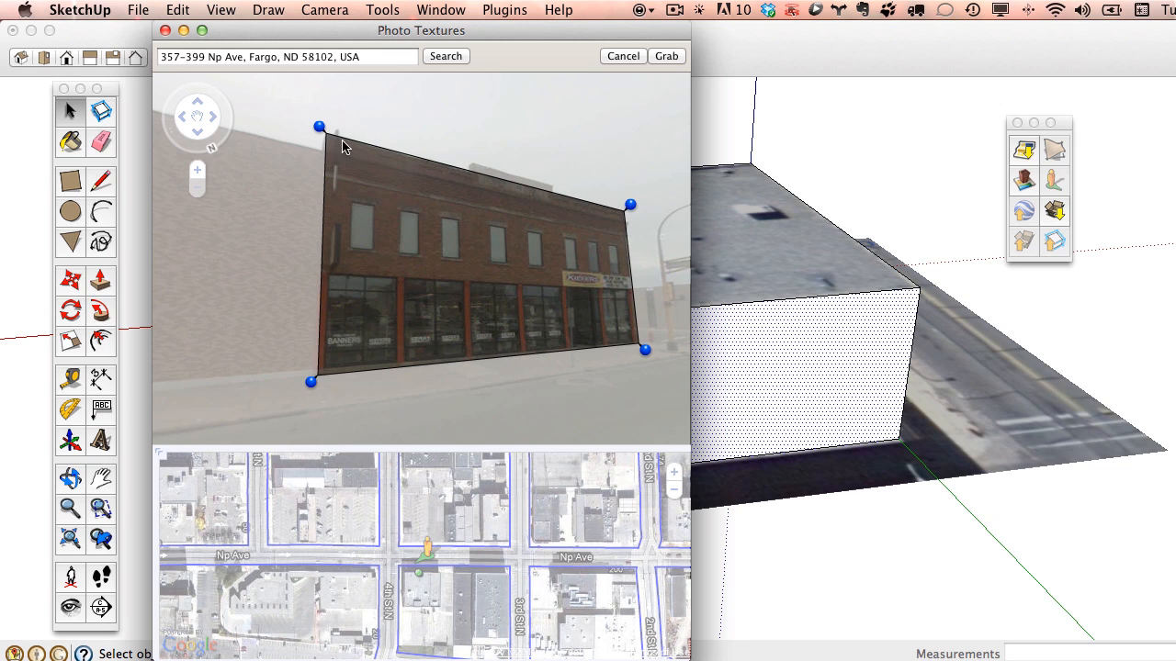
{"action": "left_click_drag", "start_coordinate": [321, 131], "coordinate": [323, 131]}
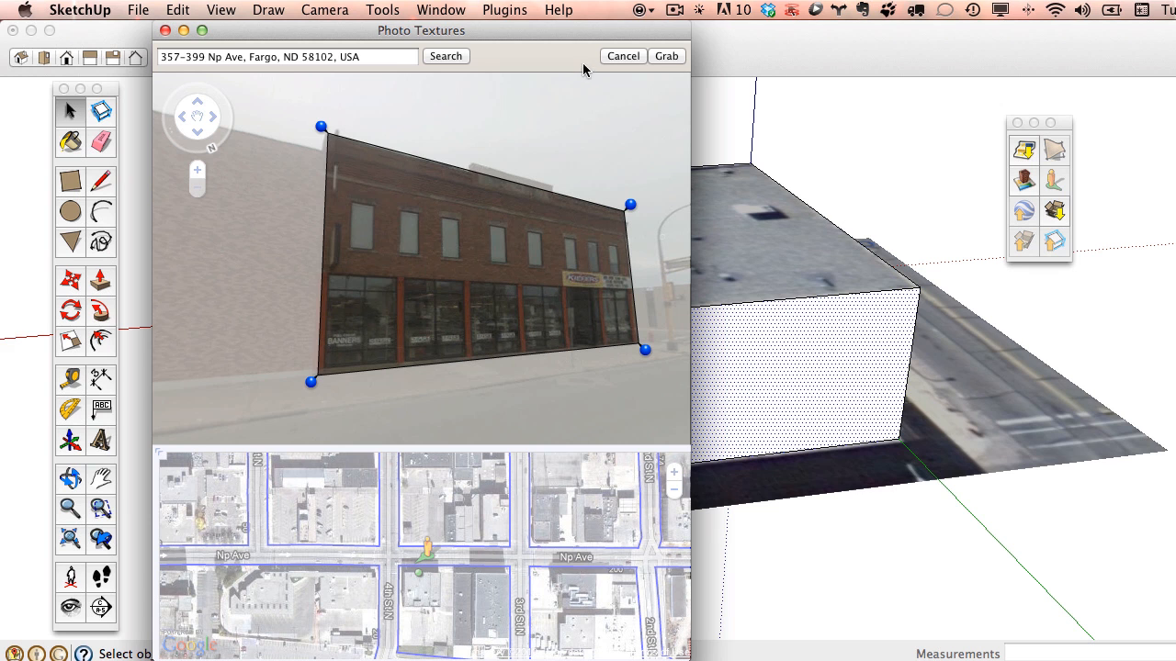
{"action": "left_click", "coordinate": [665, 56]}
{"action": "mouse_move", "coordinate": [577, 55]}
{"action": "left_mouse_down"}
{"action": "mouse_move", "coordinate": [614, 76]}
{"action": "mouse_move", "coordinate": [587, 634]}
{"action": "mouse_move", "coordinate": [602, 660]}
{"action": "left_mouse_up"}
{"action": "middle_click_drag", "start_coordinate": [719, 310], "coordinate": [748, 324]}
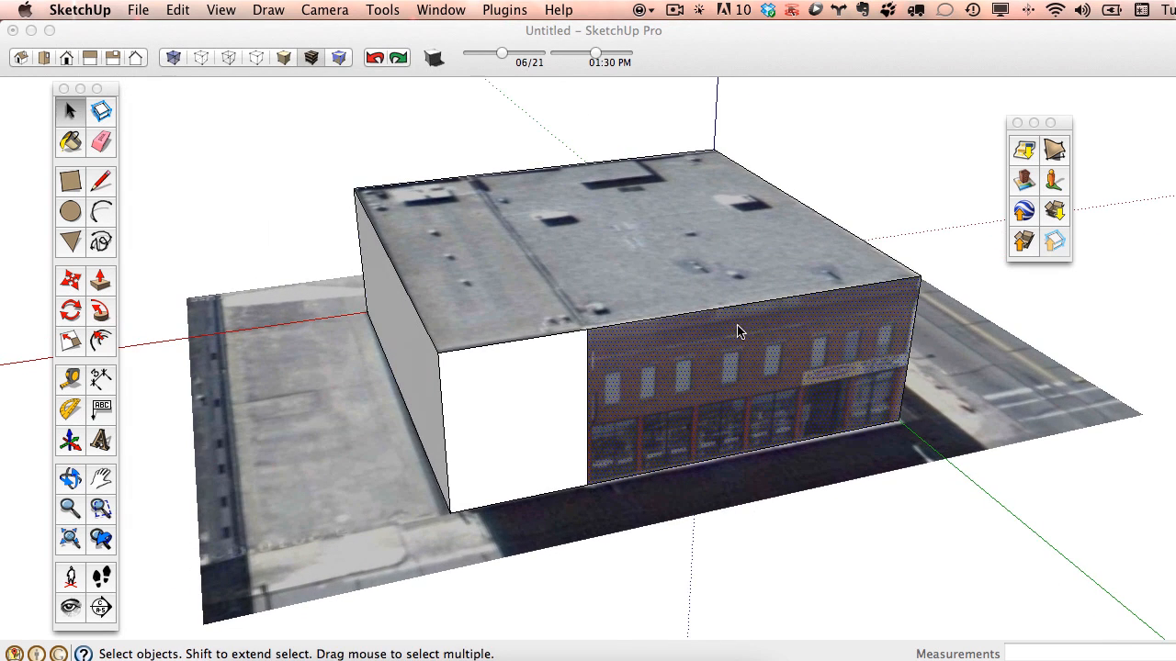
{"action": "left_click", "coordinate": [677, 287]}
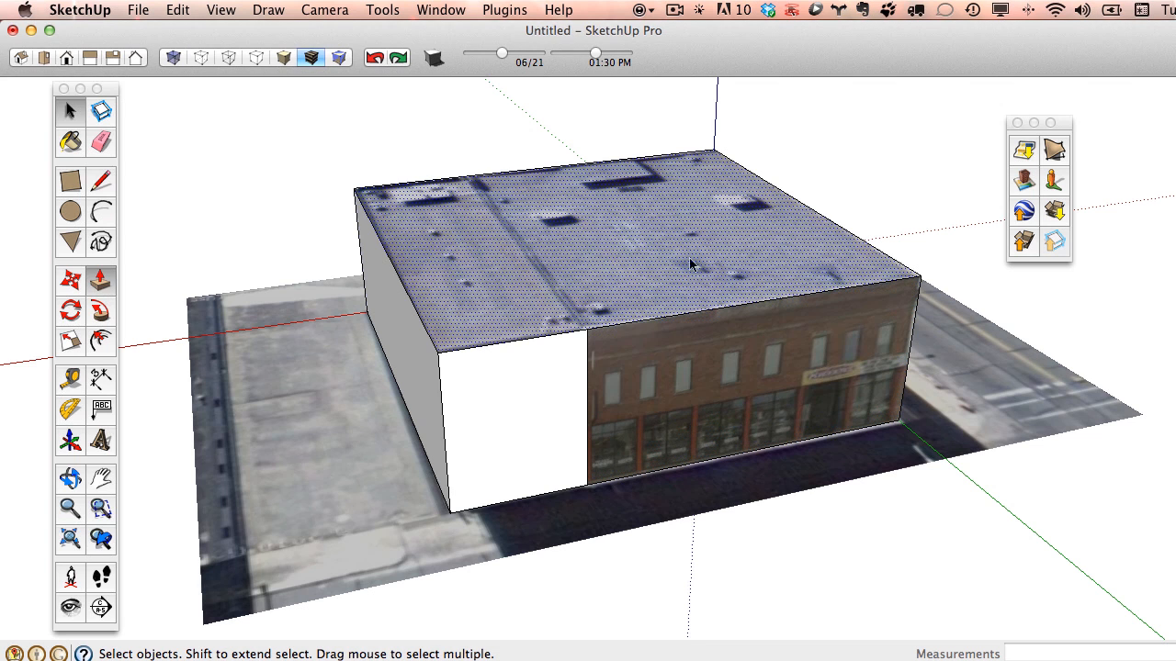
{"action": "left_click", "coordinate": [101, 281]}
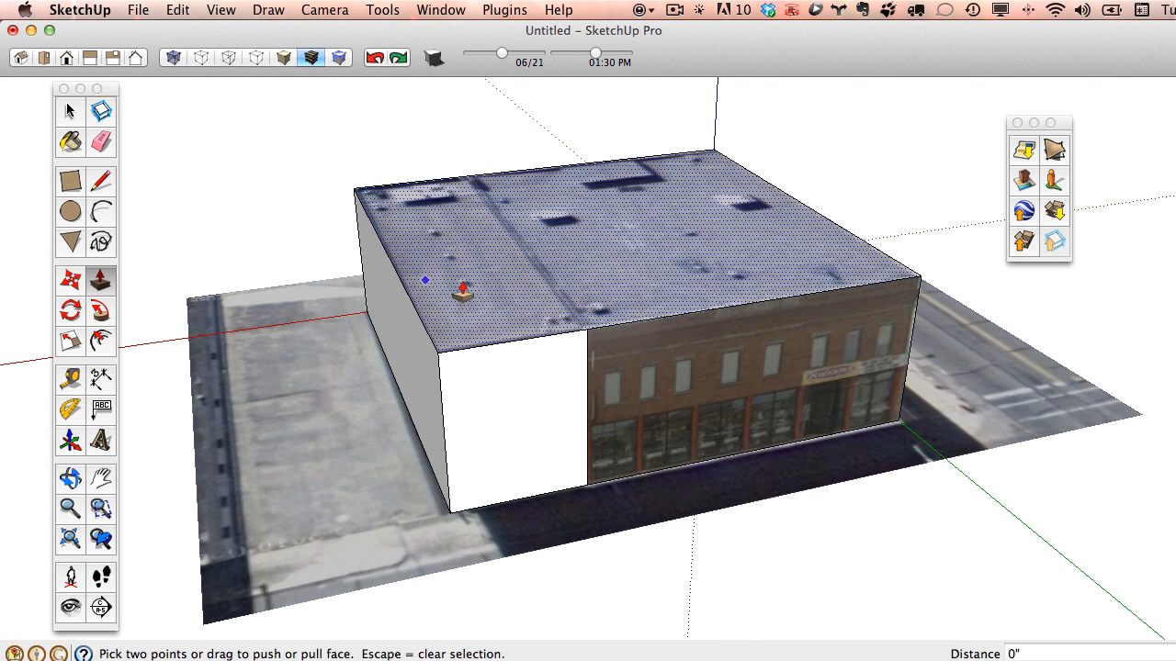
{"action": "left_click_drag", "start_coordinate": [669, 281], "coordinate": [625, 267]}
{"action": "left_click", "coordinate": [79, 113]}
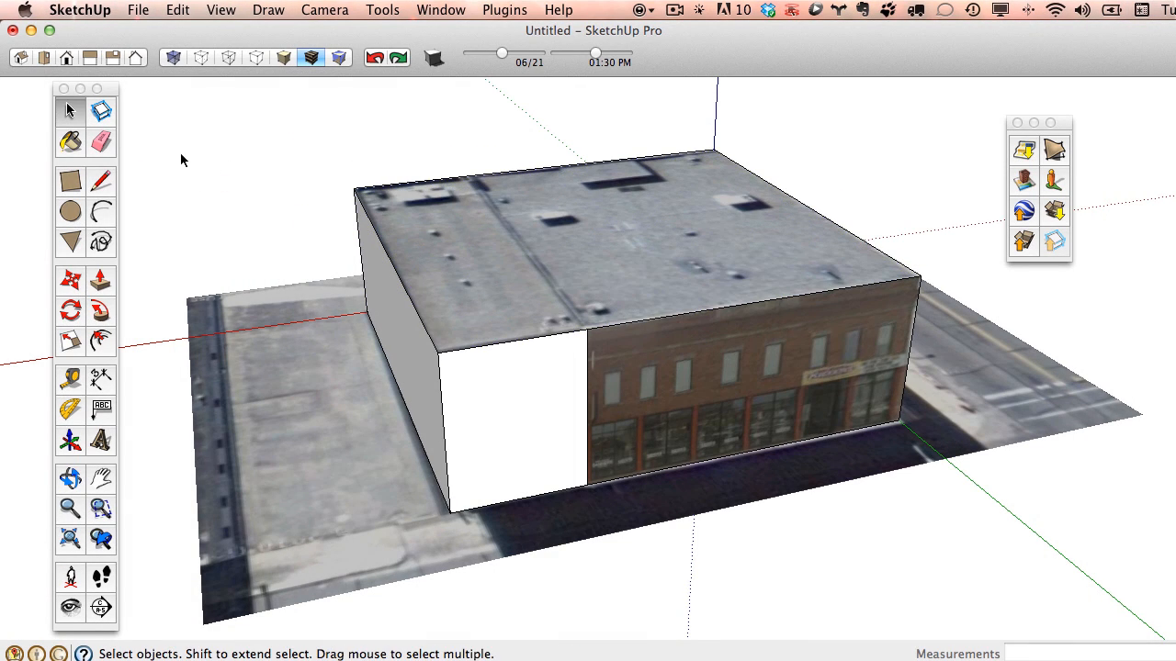
- Texture the remaining white wall section with a photo region fitted to the windowless brick wall at 360 Np Avenue
{"action": "right_click", "coordinate": [477, 375]}
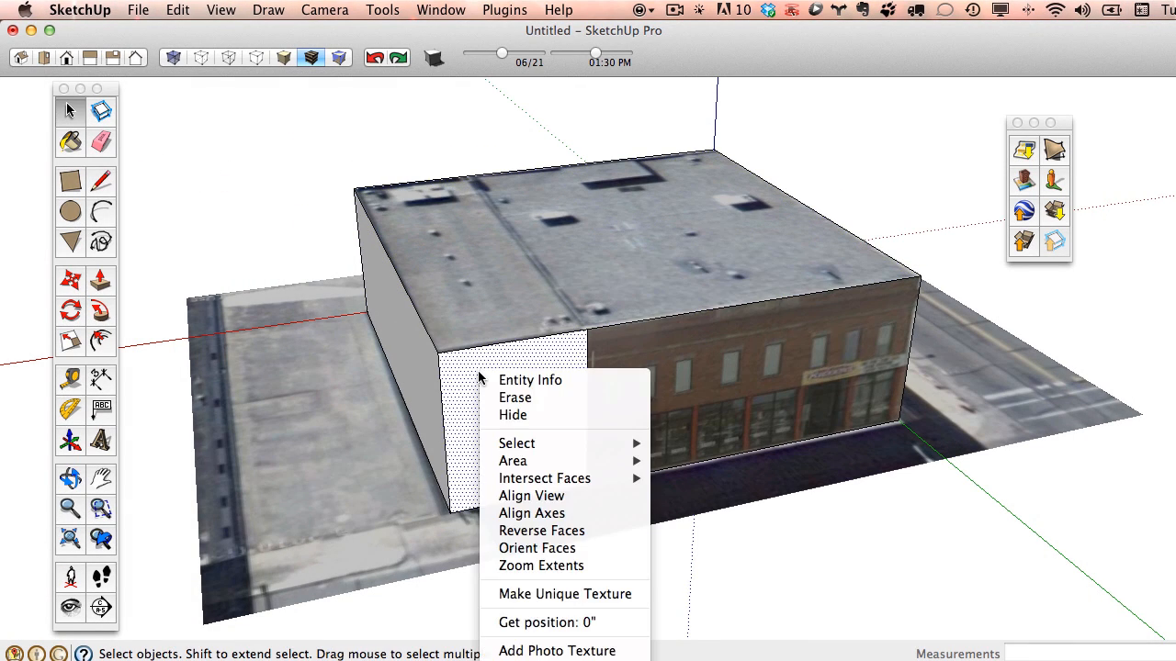
{"action": "left_click", "coordinate": [603, 652]}
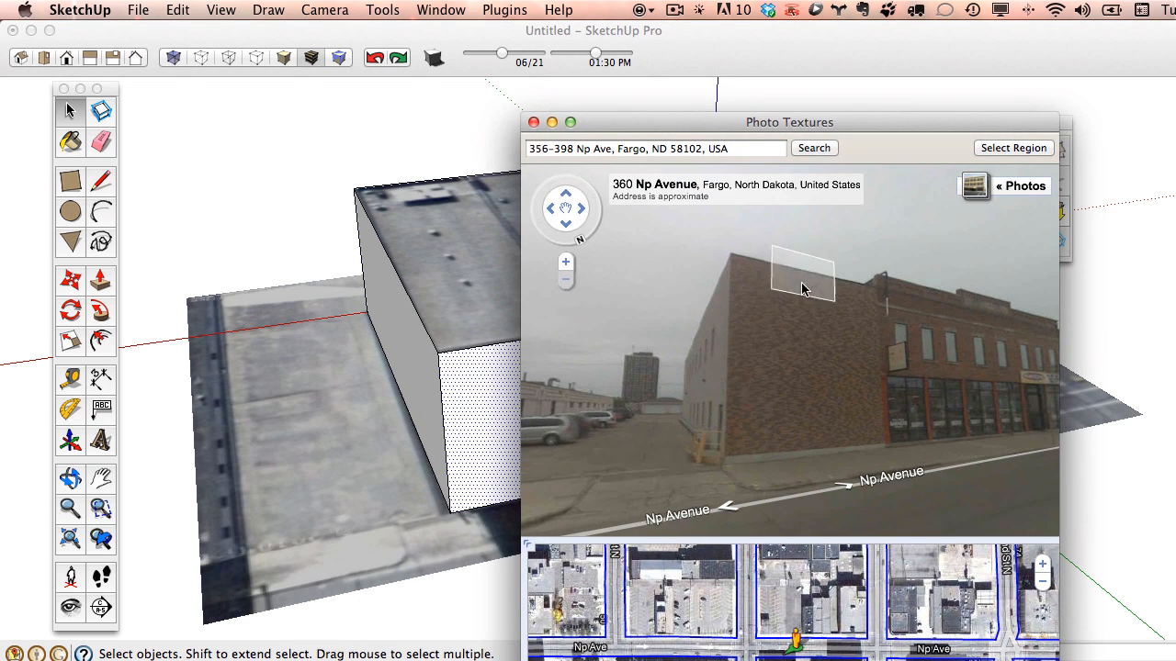
{"action": "left_click", "coordinate": [1007, 150]}
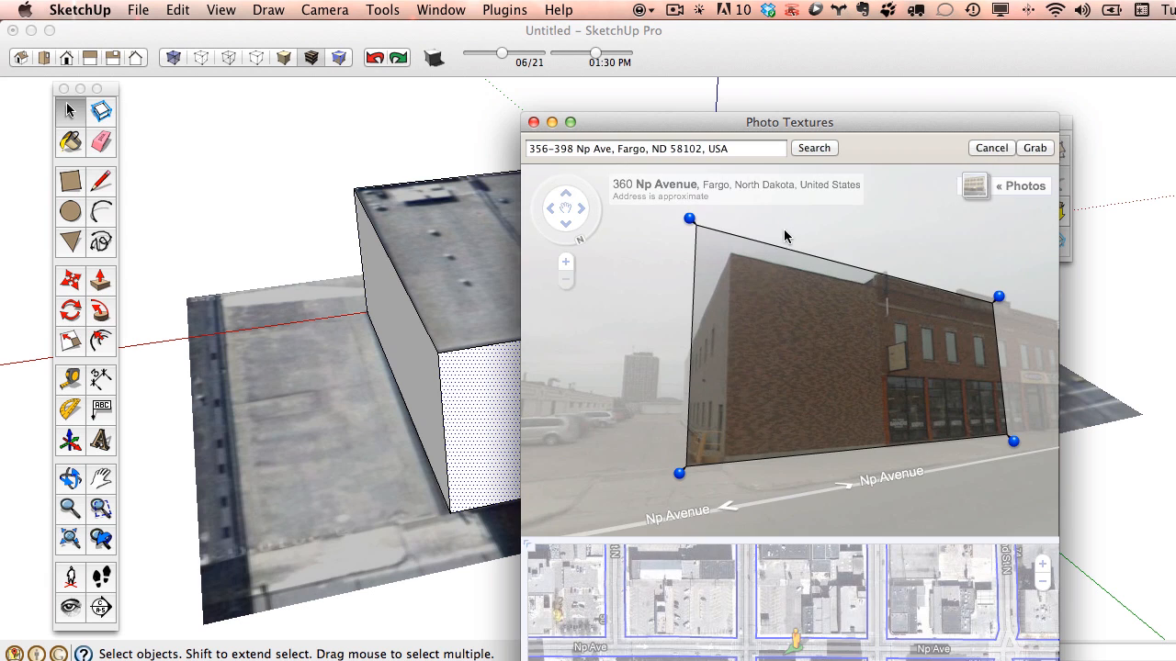
{"action": "left_click_drag", "start_coordinate": [699, 224], "coordinate": [725, 248]}
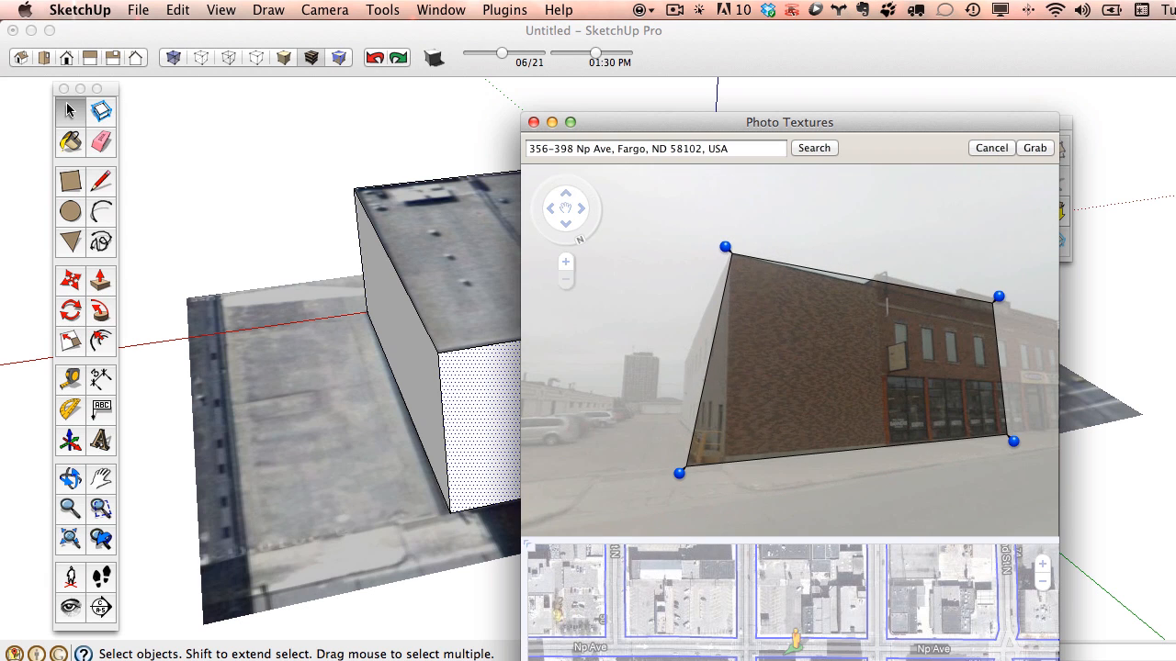
{"action": "left_click_drag", "start_coordinate": [681, 475], "coordinate": [716, 472]}
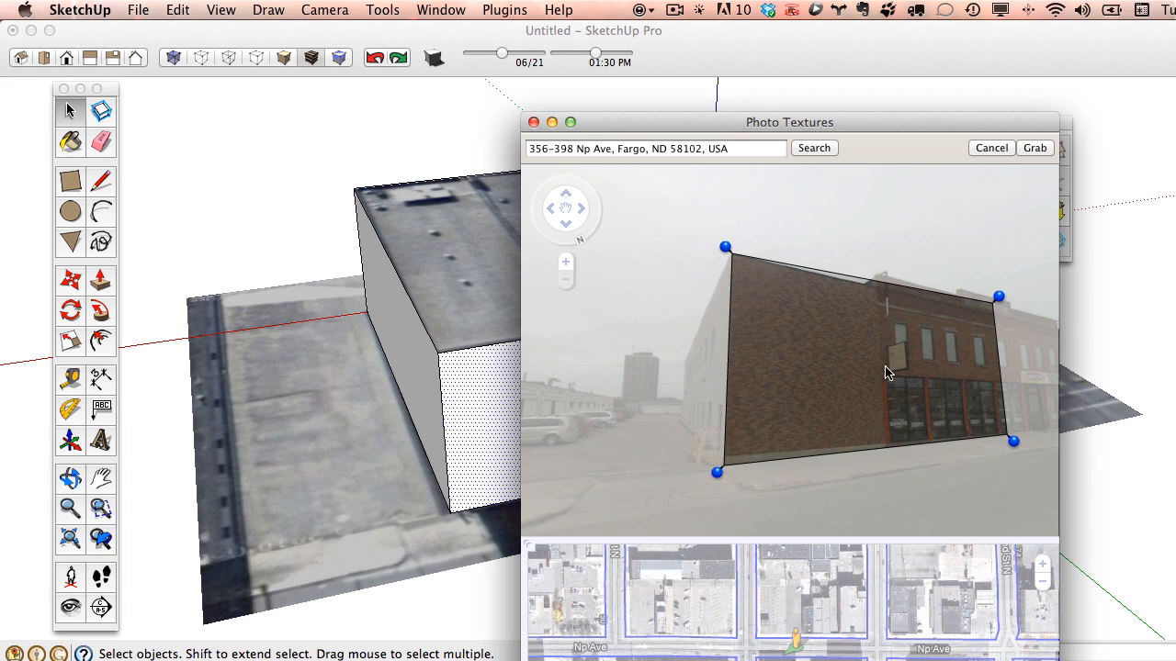
{"action": "left_click_drag", "start_coordinate": [996, 299], "coordinate": [884, 281]}
{"action": "left_click_drag", "start_coordinate": [1011, 440], "coordinate": [895, 455]}
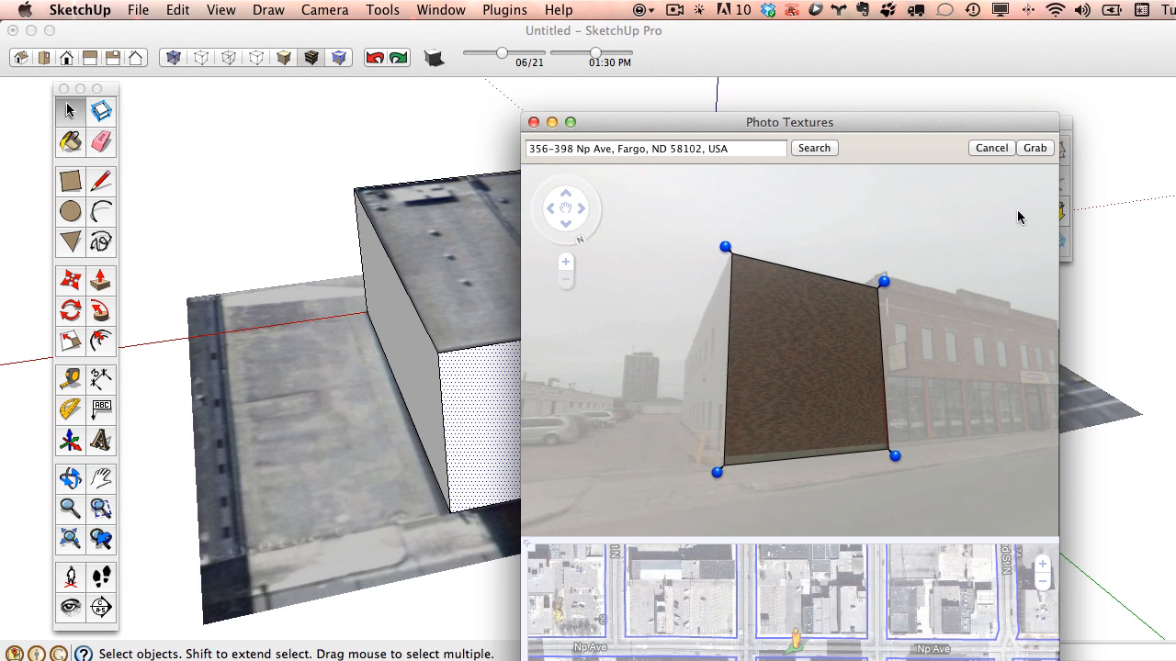
{"action": "left_click", "coordinate": [1034, 153]}
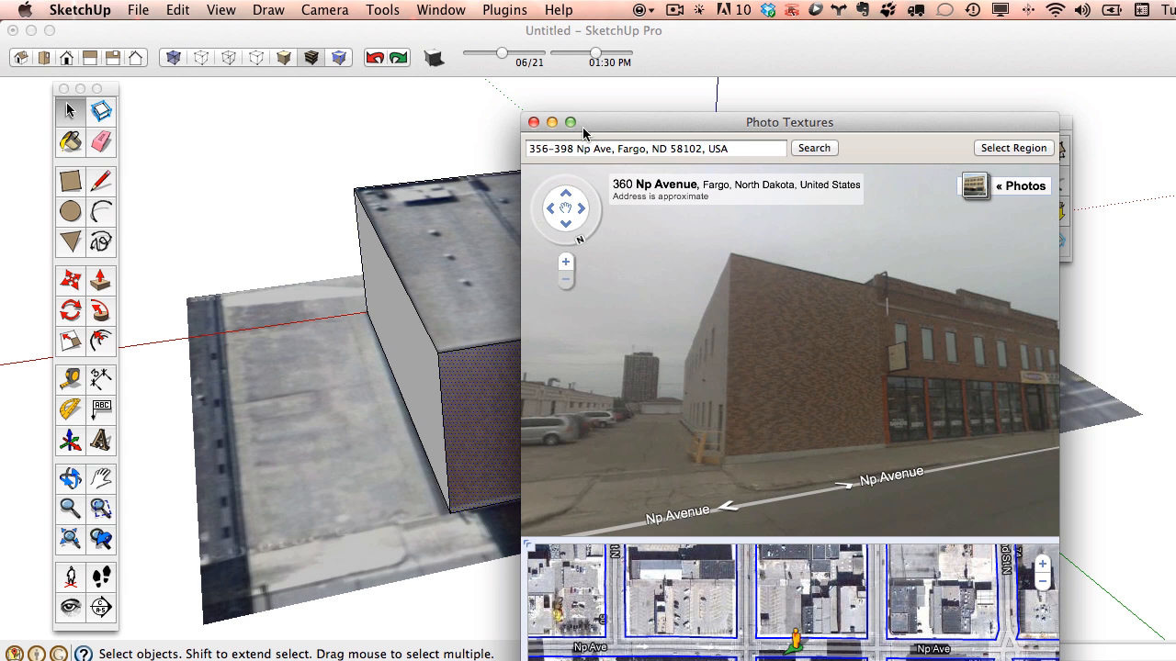
- Close the photo view and divide the roof with a line along its seam, from the wall split to the opposite roof edge
{"action": "left_click", "coordinate": [534, 122]}
{"action": "middle_click_drag", "start_coordinate": [571, 352], "coordinate": [613, 352]}
{"action": "scroll", "coordinate": [633, 323], "scroll_direction": "up", "scroll_amount": 5}
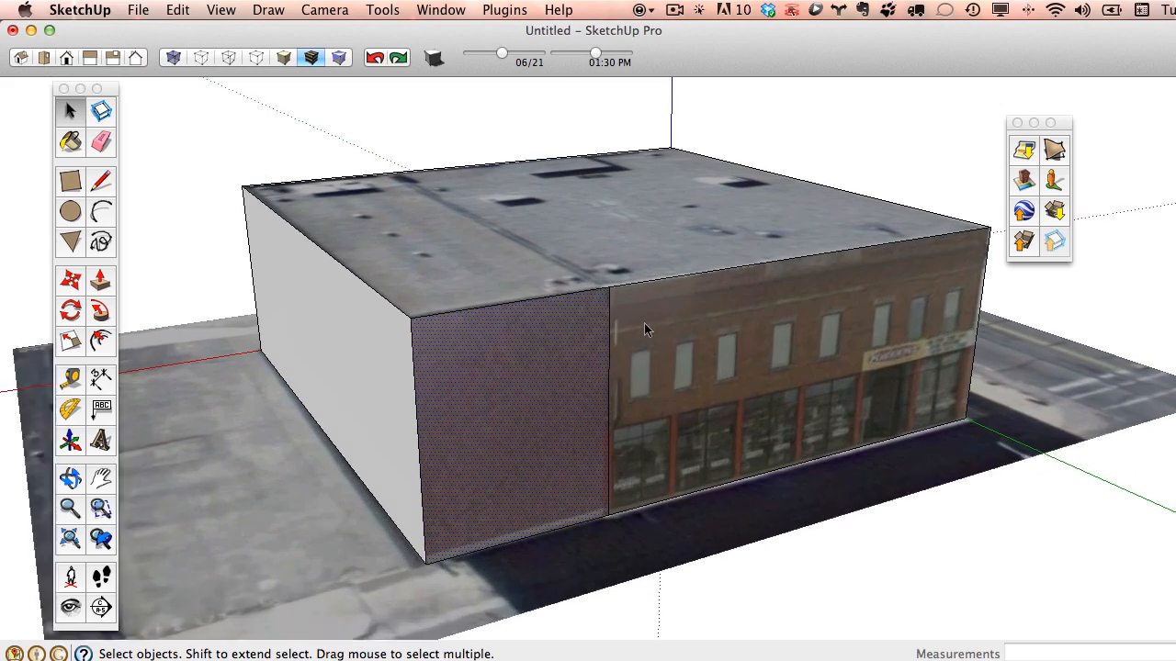
{"action": "middle_click_drag", "start_coordinate": [610, 269], "coordinate": [701, 352]}
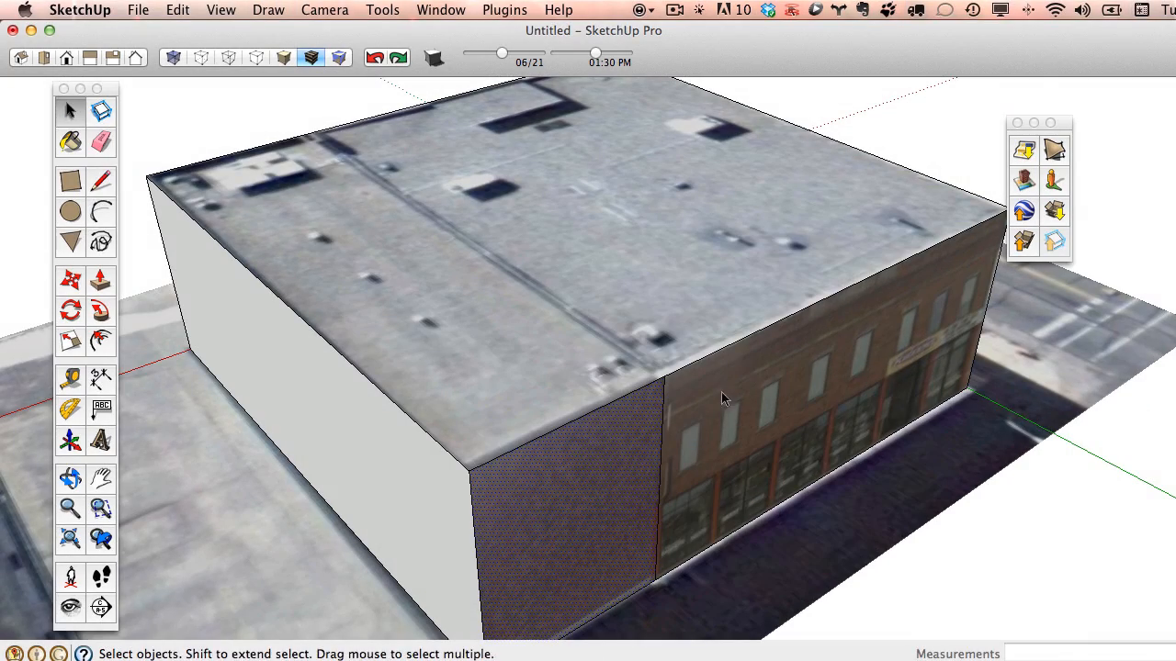
{"action": "key", "text": "l"}
{"action": "left_click", "coordinate": [663, 376]}
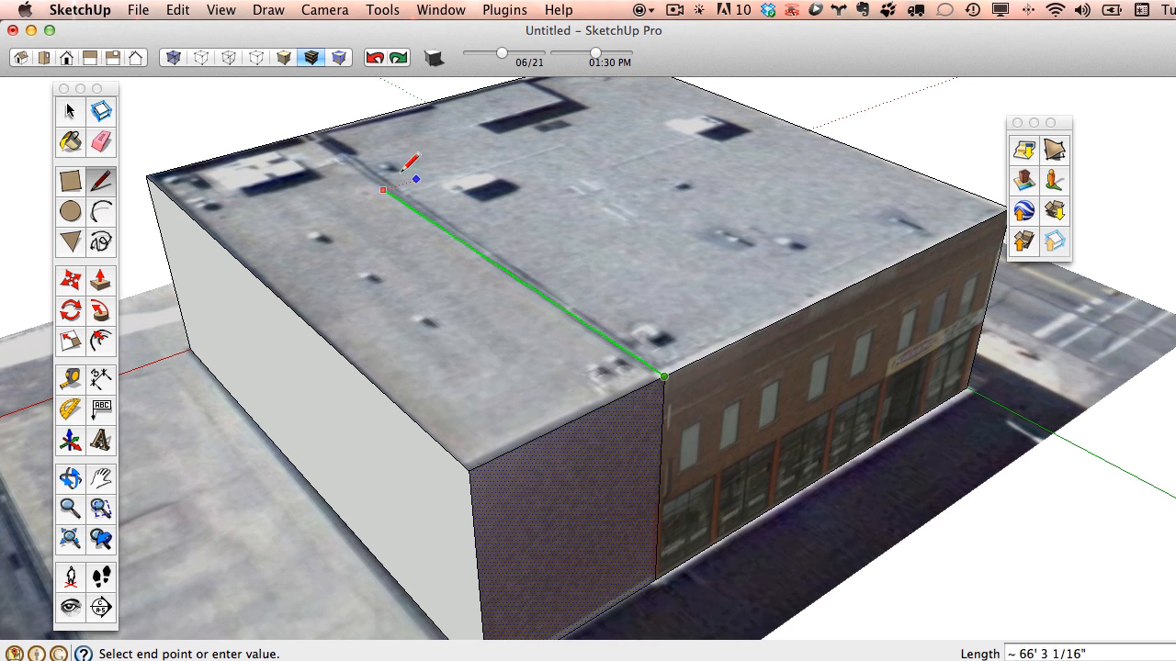
{"action": "left_click", "coordinate": [302, 135]}
{"action": "middle_click_drag", "start_coordinate": [602, 335], "coordinate": [505, 338]}
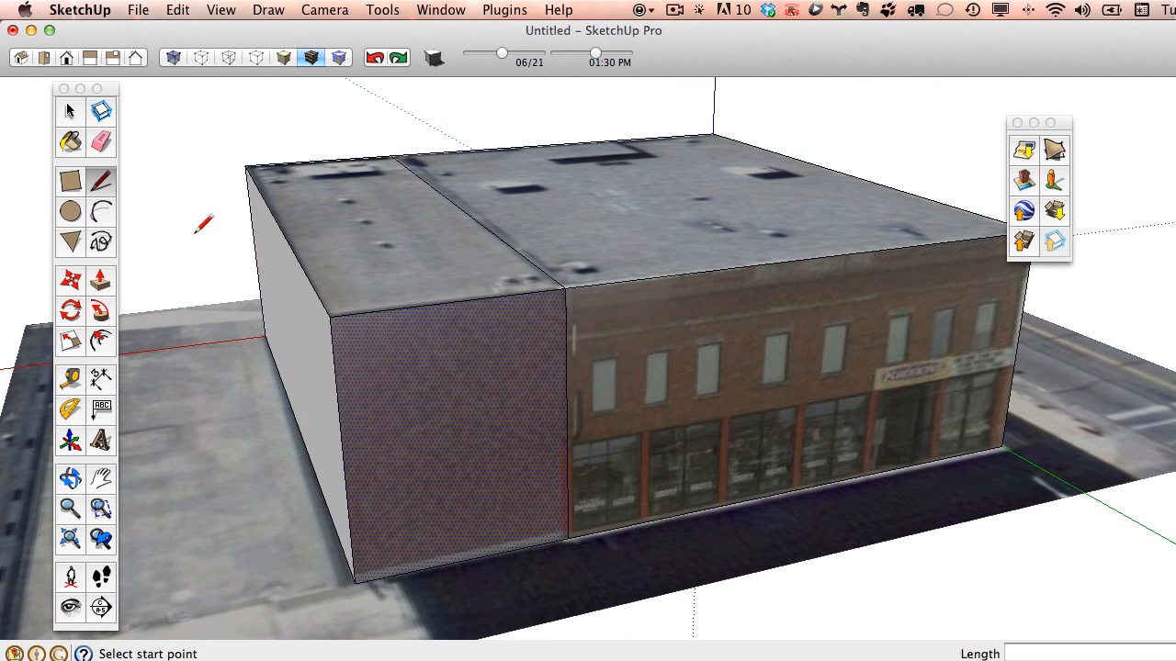
{"action": "left_click", "coordinate": [101, 279]}
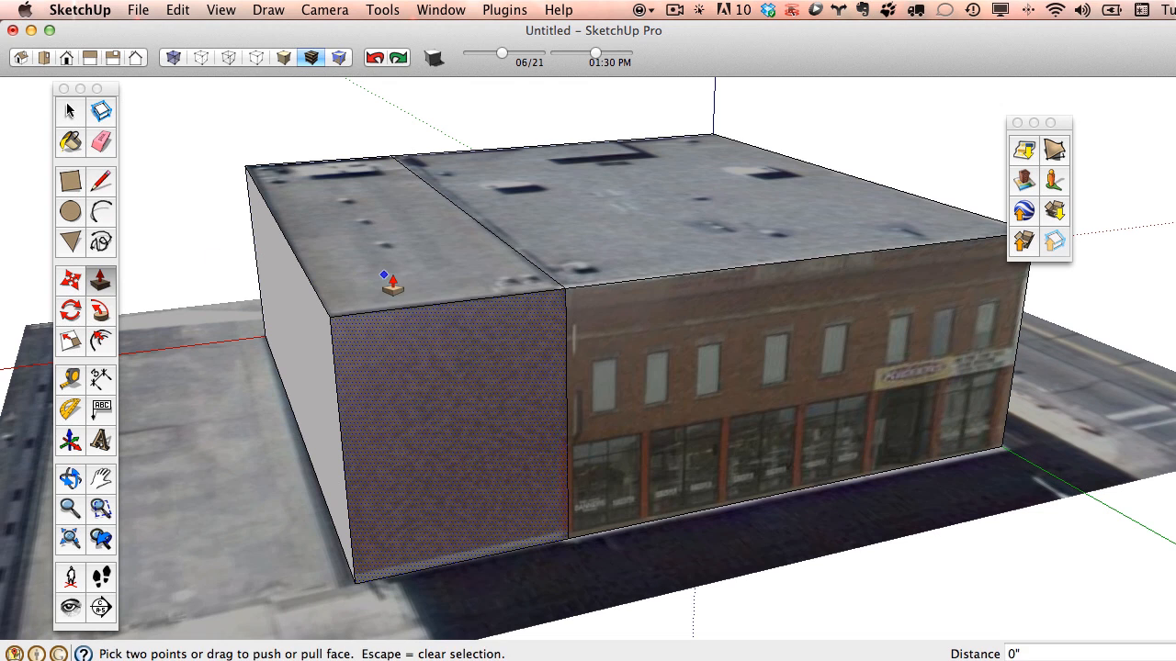
{"action": "mouse_move", "coordinate": [428, 274]}
{"action": "left_mouse_down"}
{"action": "mouse_move", "coordinate": [425, 304]}
{"action": "mouse_move", "coordinate": [429, 289]}
{"action": "left_mouse_up"}
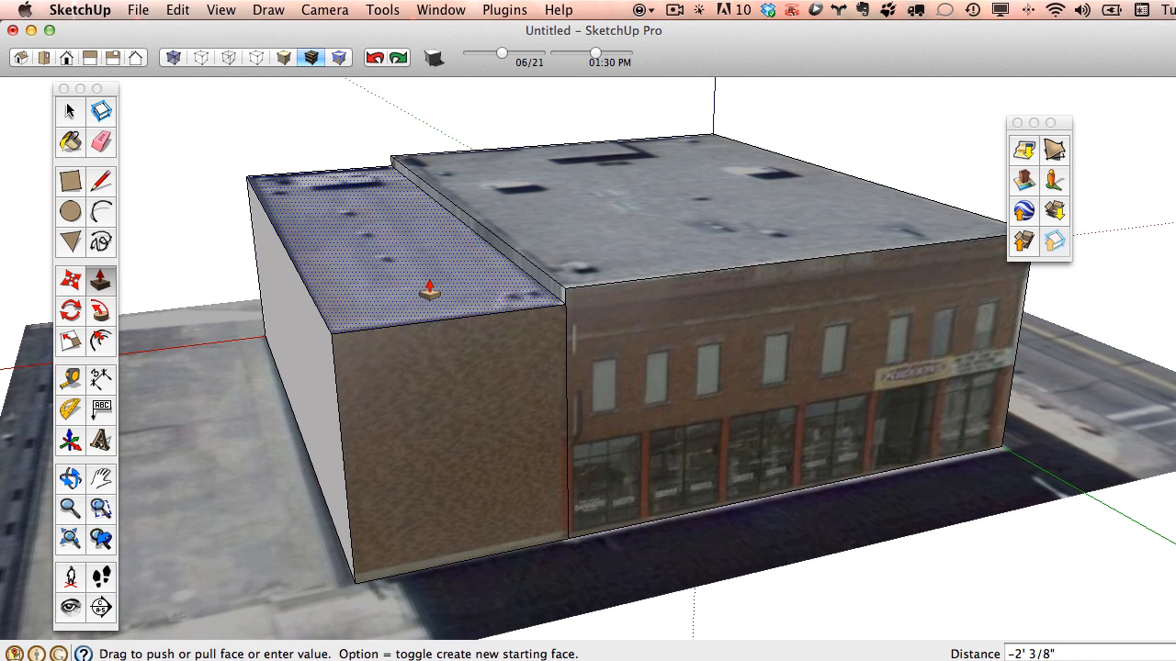
{"action": "key", "text": "Escape"}
- Check the height difference between the two roof sections in Street View at 360 Np Avenue, moving the photo window clear of the model
{"action": "right_click", "coordinate": [586, 322]}
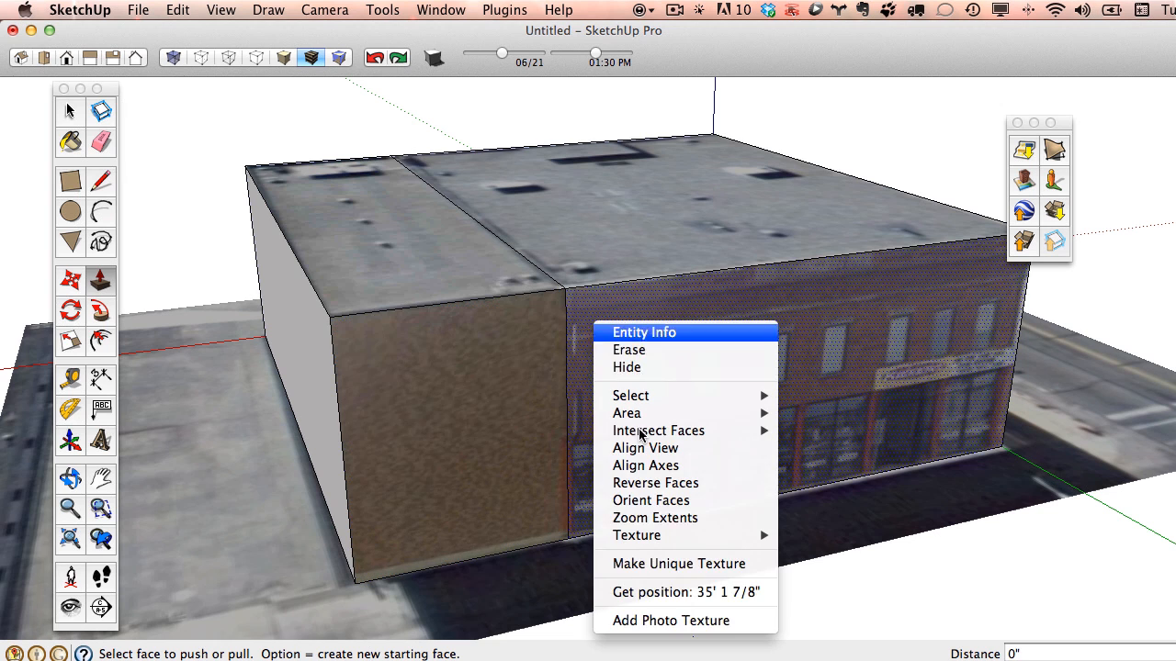
{"action": "left_click", "coordinate": [703, 620]}
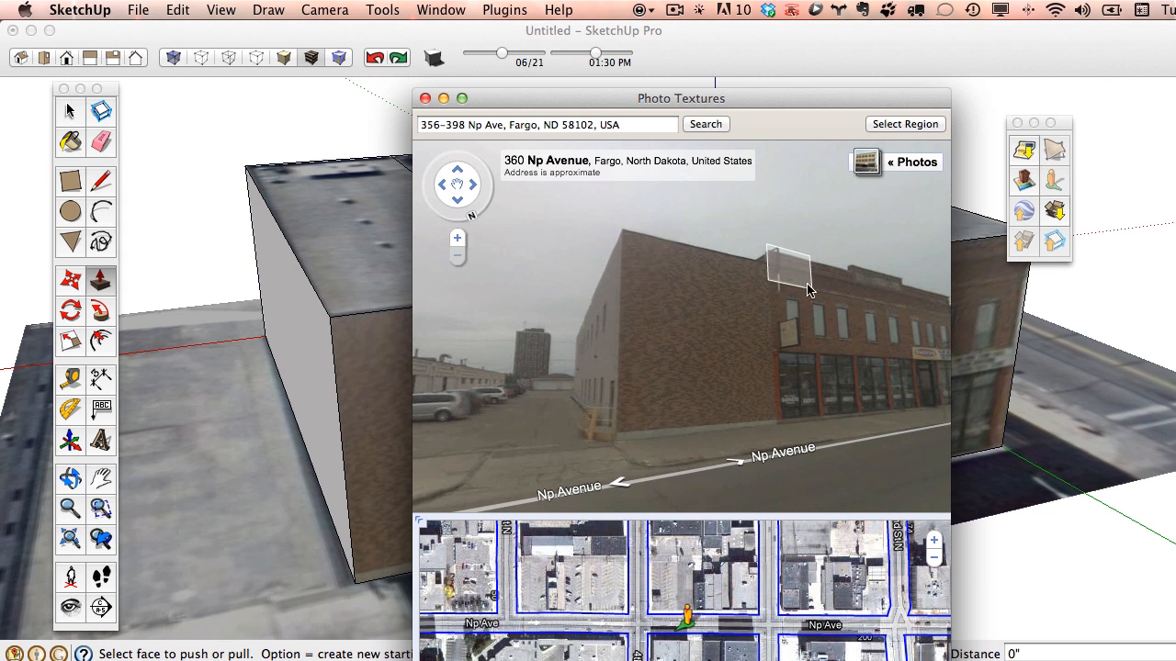
{"action": "mouse_move", "coordinate": [751, 109]}
{"action": "left_mouse_down"}
{"action": "mouse_move", "coordinate": [679, 504]}
{"action": "mouse_move", "coordinate": [721, 636]}
{"action": "left_mouse_up"}
- Try pushing the narrower roof section down about 3' and undo the push
{"action": "left_click_drag", "start_coordinate": [457, 278], "coordinate": [441, 360]}
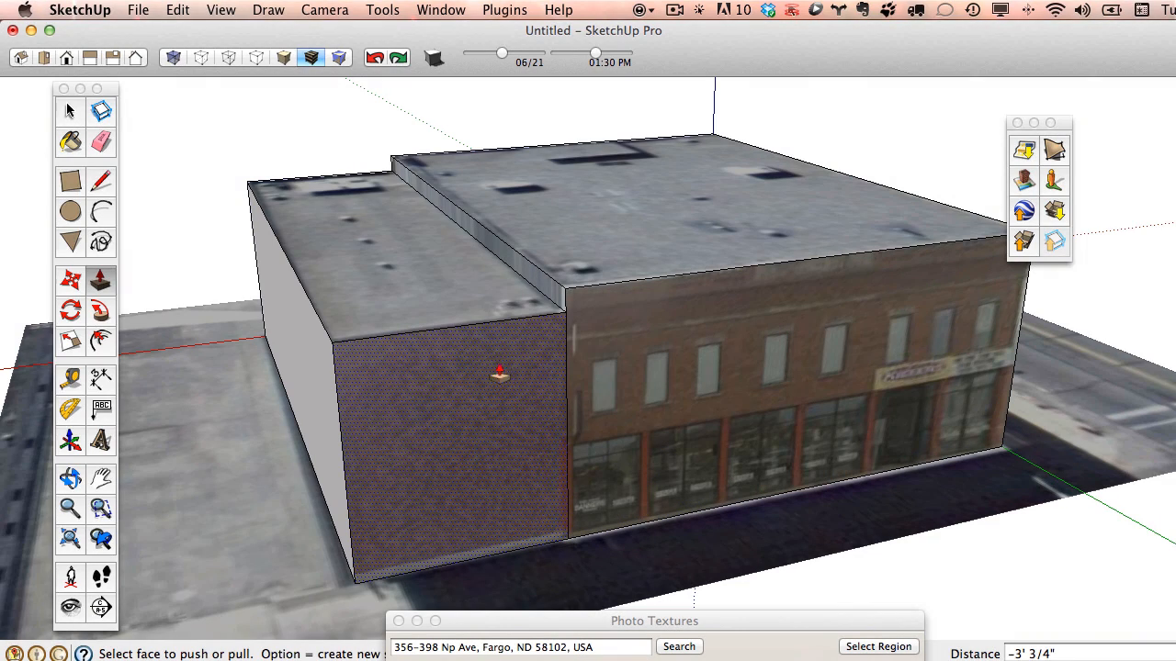
{"action": "left_click_drag", "start_coordinate": [454, 312], "coordinate": [457, 363]}
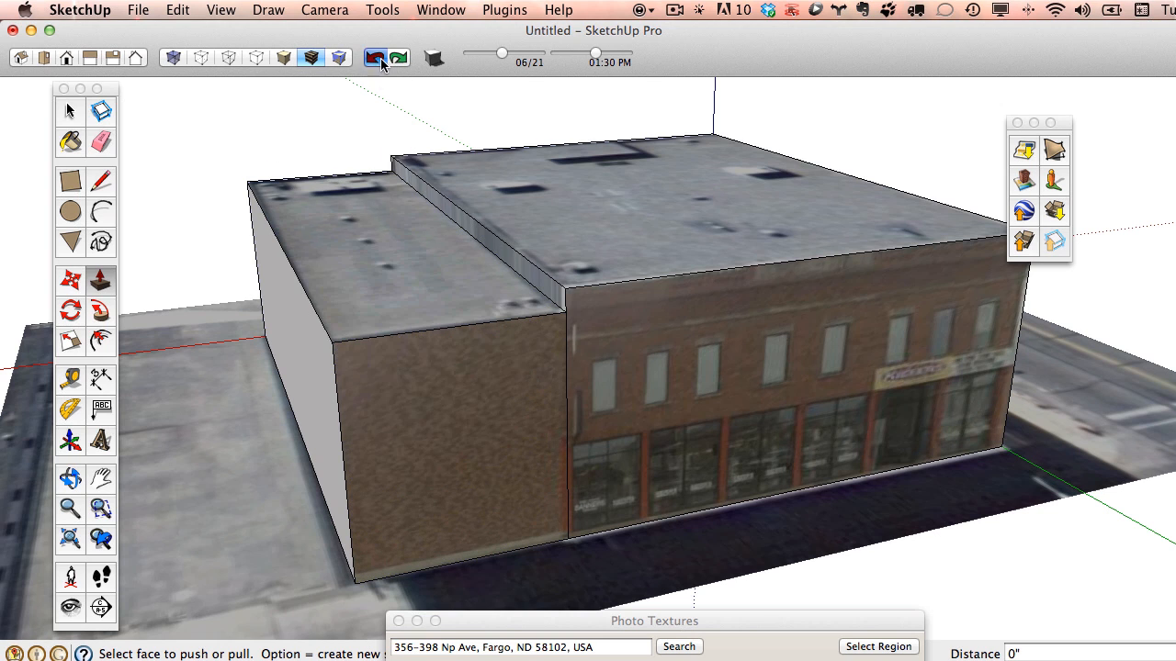
{"action": "left_click", "coordinate": [380, 58]}
{"action": "left_click", "coordinate": [71, 111]}
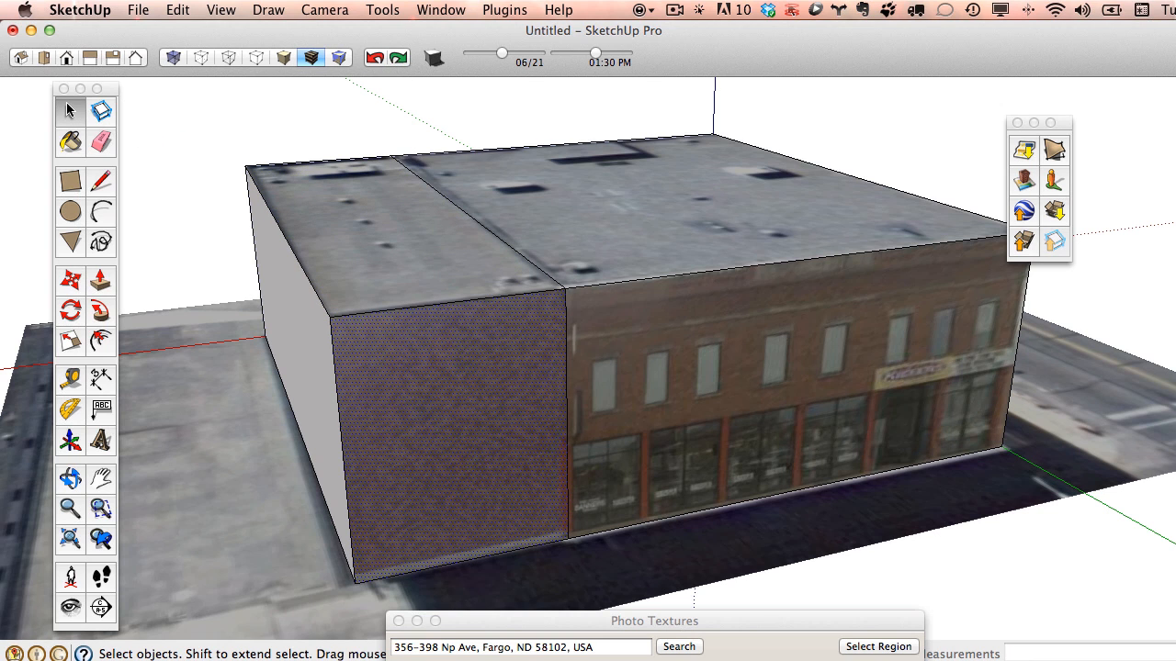
{"action": "left_click", "coordinate": [71, 342]}
{"action": "mouse_move", "coordinate": [456, 306]}
{"action": "left_mouse_down"}
{"action": "mouse_move", "coordinate": [453, 320]}
{"action": "mouse_move", "coordinate": [452, 303]}
{"action": "left_mouse_up"}
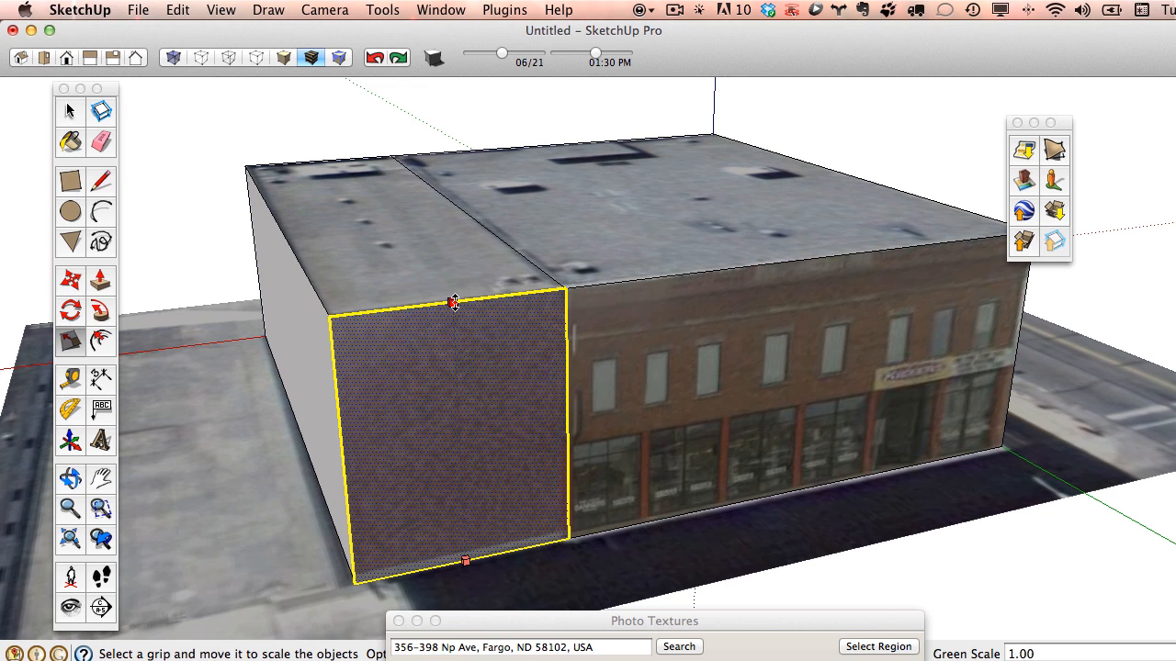
{"action": "left_click", "coordinate": [492, 349]}
{"action": "left_click", "coordinate": [69, 111]}
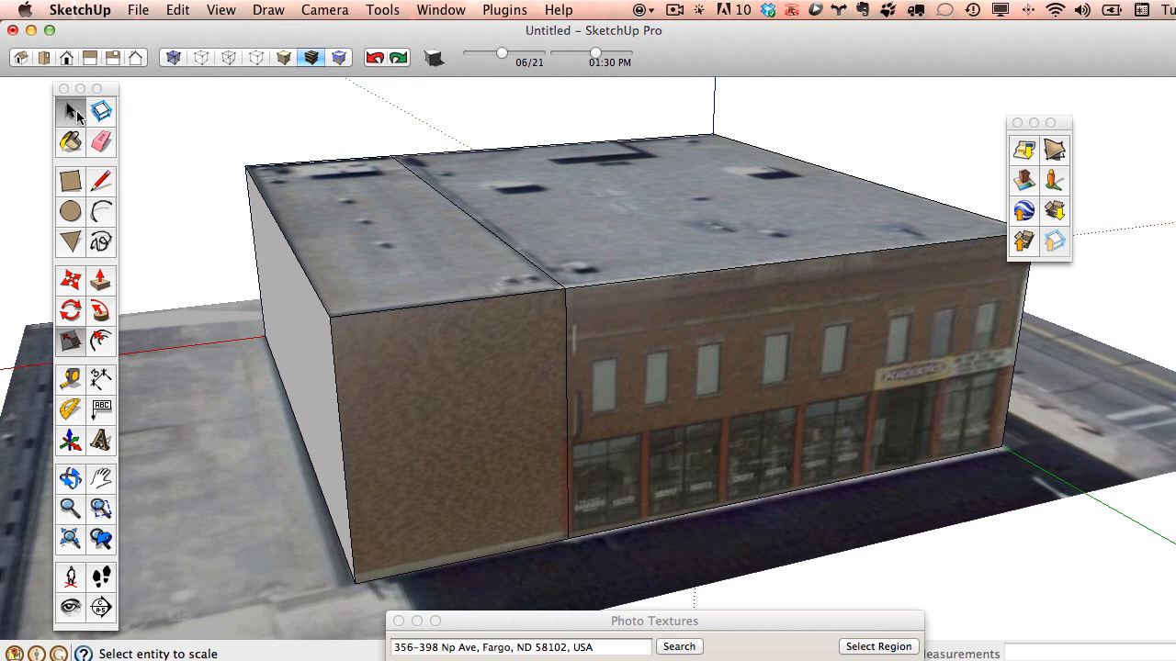
- Group the windowless brick wall section with its edges and scale the face inside down vertically to lower its upper edge
{"action": "right_click", "coordinate": [430, 353]}
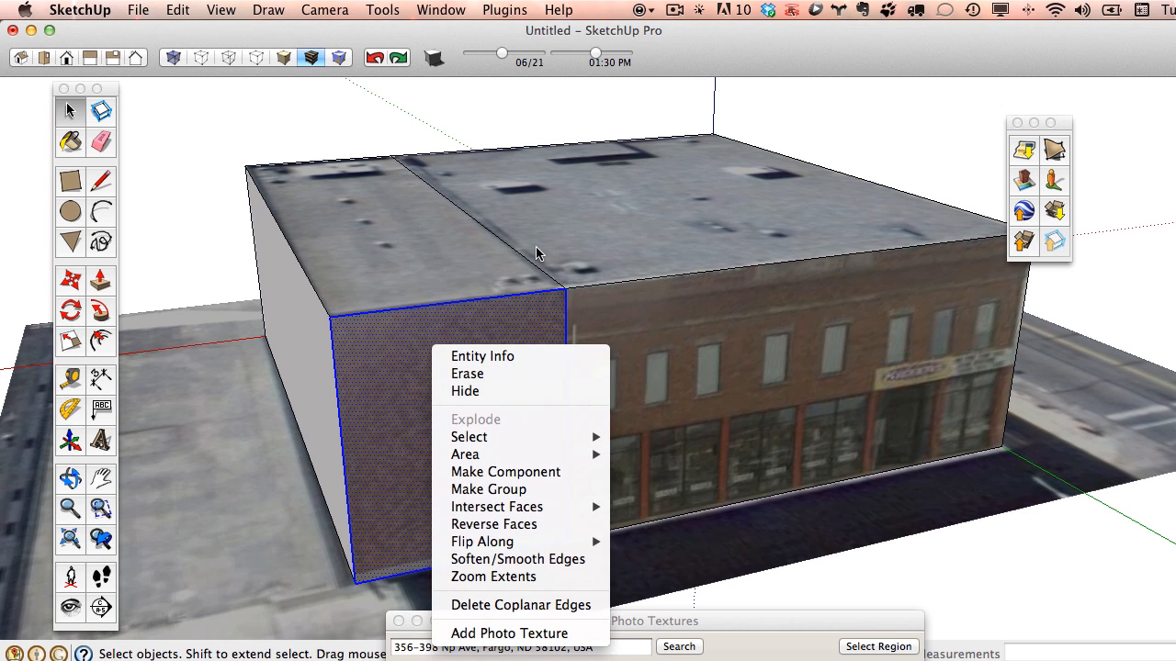
{"action": "left_click", "coordinate": [531, 490]}
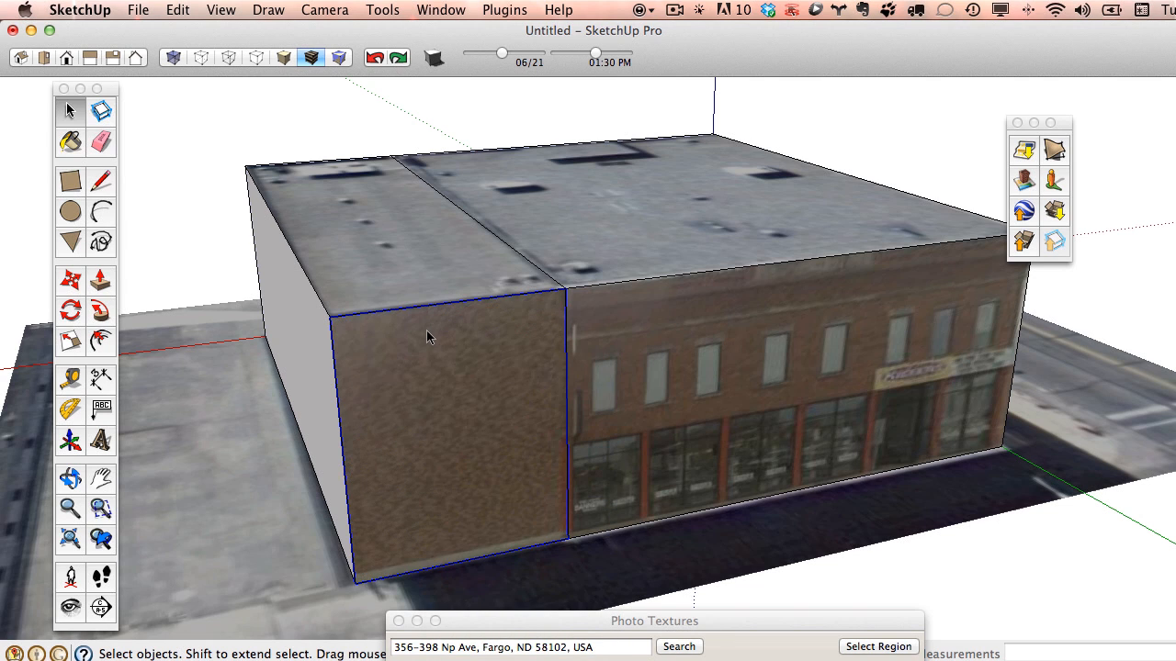
{"action": "double_click", "coordinate": [450, 347]}
{"action": "left_click", "coordinate": [454, 325]}
{"action": "key", "text": "s"}
{"action": "left_click_drag", "start_coordinate": [451, 303], "coordinate": [454, 329]}
{"action": "left_click", "coordinate": [79, 117]}
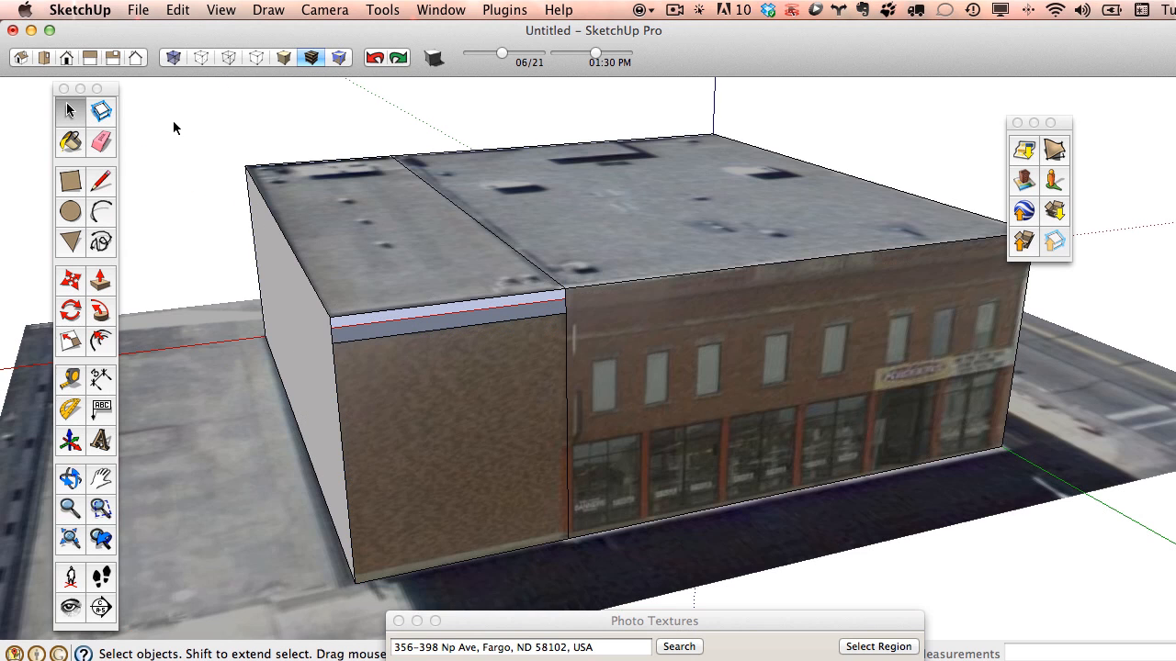
- Push the narrower roof section down to meet the upper edge of the scaled brick wall
{"action": "key", "text": "p"}
{"action": "mouse_move", "coordinate": [433, 297]}
{"action": "left_mouse_down"}
{"action": "mouse_move", "coordinate": [339, 344]}
{"action": "mouse_move", "coordinate": [336, 319]}
{"action": "mouse_move", "coordinate": [369, 309]}
{"action": "left_mouse_up"}
{"action": "key", "text": "e"}
{"action": "scroll", "coordinate": [448, 345], "scroll_direction": "up", "scroll_amount": 3}
{"action": "mouse_move", "coordinate": [448, 345]}
{"action": "middle_mouse_down"}
{"action": "mouse_move", "coordinate": [678, 313]}
{"action": "mouse_move", "coordinate": [817, 318]}
{"action": "mouse_move", "coordinate": [725, 338]}
{"action": "mouse_move", "coordinate": [493, 328]}
{"action": "mouse_move", "coordinate": [381, 266]}
{"action": "mouse_move", "coordinate": [370, 315]}
{"action": "middle_mouse_up"}
{"action": "key", "text": "e"}
- Examine the storefront texture around its entrance up close and the long brick facade with the van from around the corner
{"action": "scroll", "coordinate": [818, 438], "scroll_direction": "up", "scroll_amount": 3}
{"action": "mouse_move", "coordinate": [819, 438]}
{"action": "middle_mouse_down"}
{"action": "mouse_move", "coordinate": [835, 451]}
{"action": "mouse_move", "coordinate": [753, 420]}
{"action": "mouse_move", "coordinate": [586, 292]}
{"action": "mouse_move", "coordinate": [630, 302]}
{"action": "mouse_move", "coordinate": [619, 341]}
{"action": "mouse_move", "coordinate": [640, 300]}
{"action": "middle_mouse_up"}
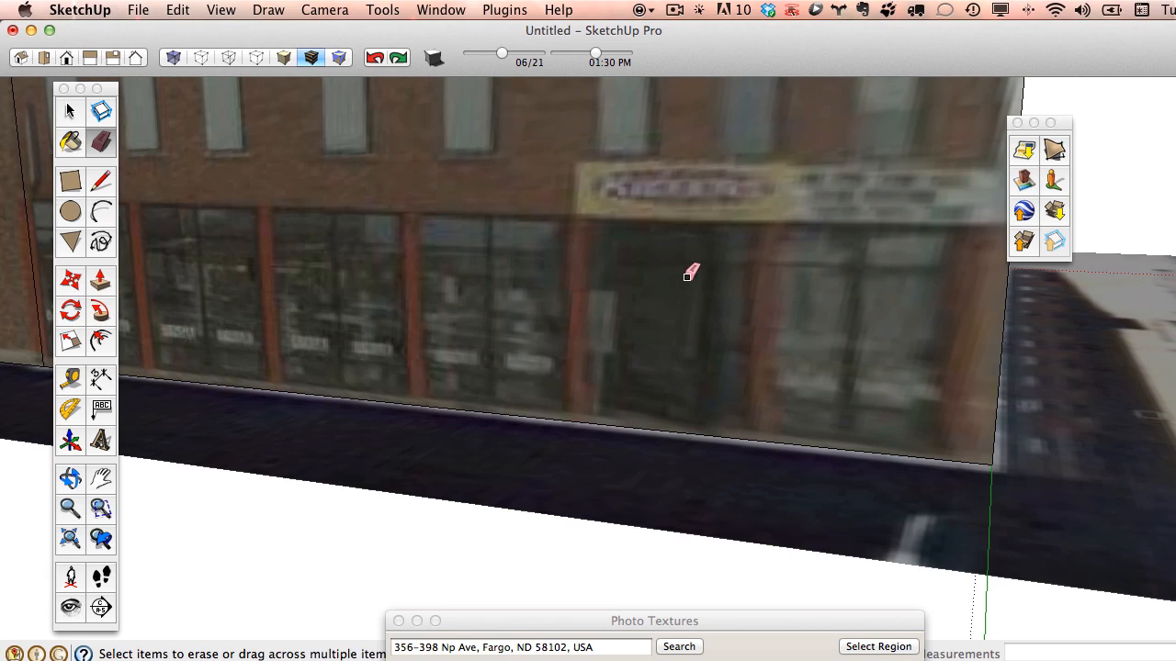
{"action": "scroll", "coordinate": [690, 273], "scroll_direction": "down", "scroll_amount": 3}
{"action": "scroll", "coordinate": [696, 304], "scroll_direction": "up", "scroll_amount": 5}
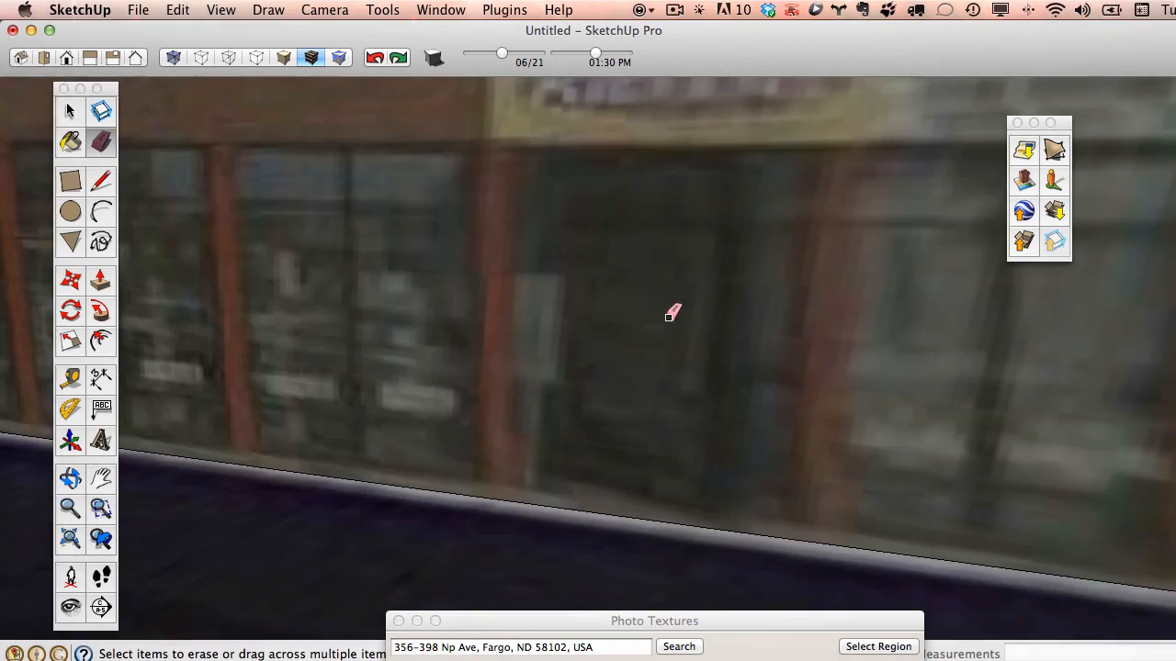
{"action": "scroll", "coordinate": [671, 312], "scroll_direction": "down", "scroll_amount": 4}
{"action": "mouse_move", "coordinate": [681, 301]}
{"action": "middle_mouse_down"}
{"action": "mouse_move", "coordinate": [572, 304]}
{"action": "mouse_move", "coordinate": [680, 309]}
{"action": "mouse_move", "coordinate": [747, 341]}
{"action": "mouse_move", "coordinate": [517, 340]}
{"action": "mouse_move", "coordinate": [563, 353]}
{"action": "mouse_move", "coordinate": [516, 355]}
{"action": "middle_mouse_up"}
{"action": "mouse_move", "coordinate": [738, 355]}
{"action": "middle_mouse_down"}
{"action": "mouse_move", "coordinate": [409, 360]}
{"action": "mouse_move", "coordinate": [629, 354]}
{"action": "mouse_move", "coordinate": [594, 365]}
{"action": "mouse_move", "coordinate": [420, 344]}
{"action": "mouse_move", "coordinate": [478, 375]}
{"action": "mouse_move", "coordinate": [492, 354]}
{"action": "middle_mouse_up"}
{"action": "scroll", "coordinate": [627, 356], "scroll_direction": "down", "scroll_amount": 5}
{"action": "middle_click_drag", "start_coordinate": [795, 360], "coordinate": [677, 369]}
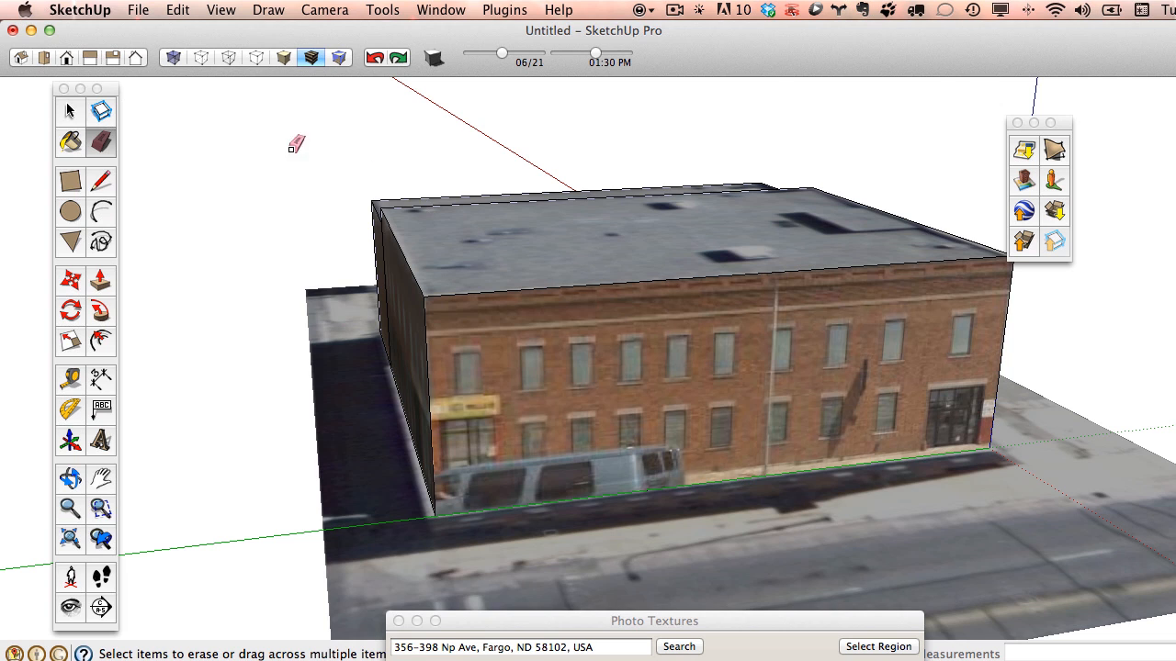
- Open the van facade's texture image in Photoshop, enlarge its window, close it unedited and return to SketchUp
{"action": "left_click", "coordinate": [70, 110]}
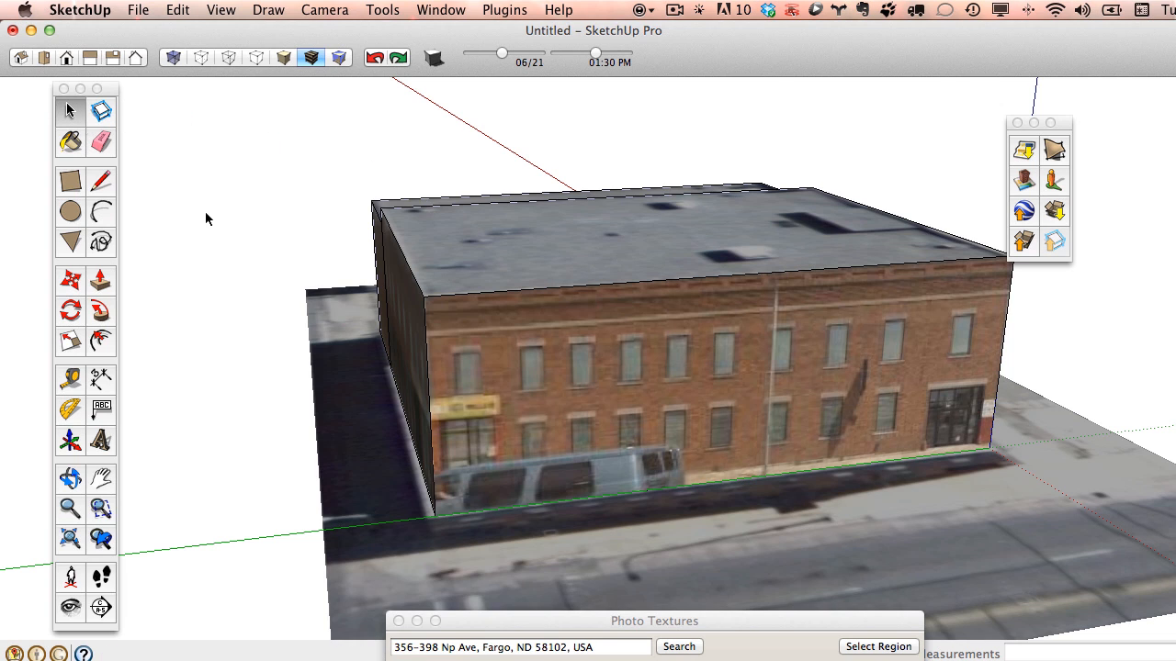
{"action": "right_click", "coordinate": [679, 345]}
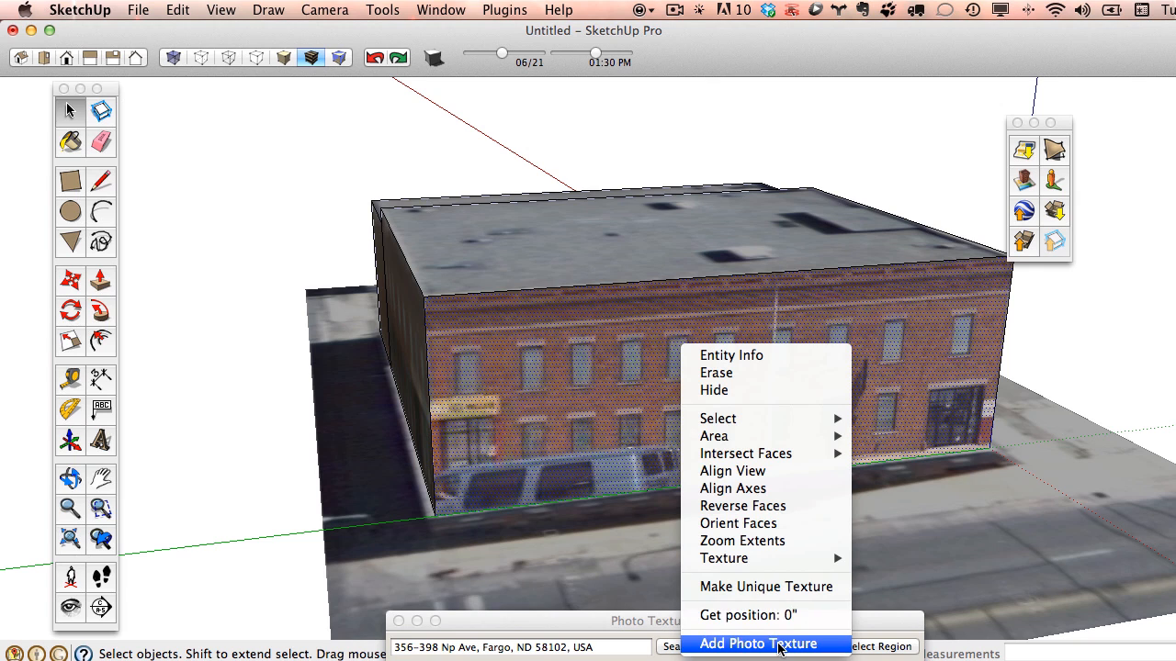
{"action": "mouse_move", "coordinate": [770, 567]}
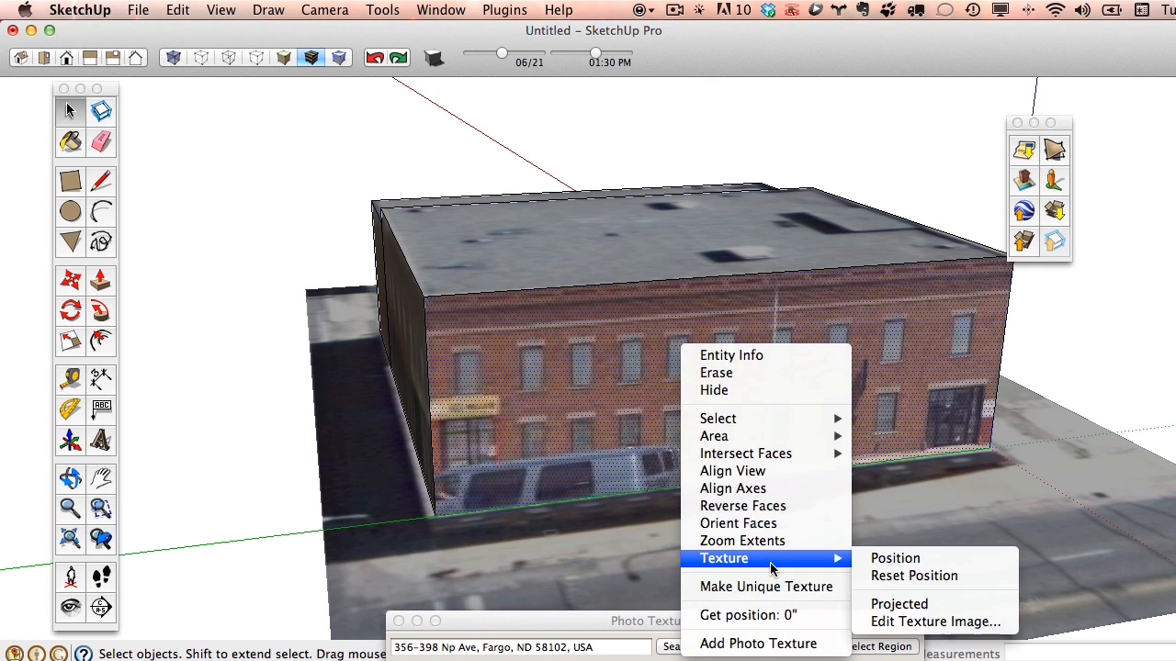
{"action": "left_click", "coordinate": [896, 622]}
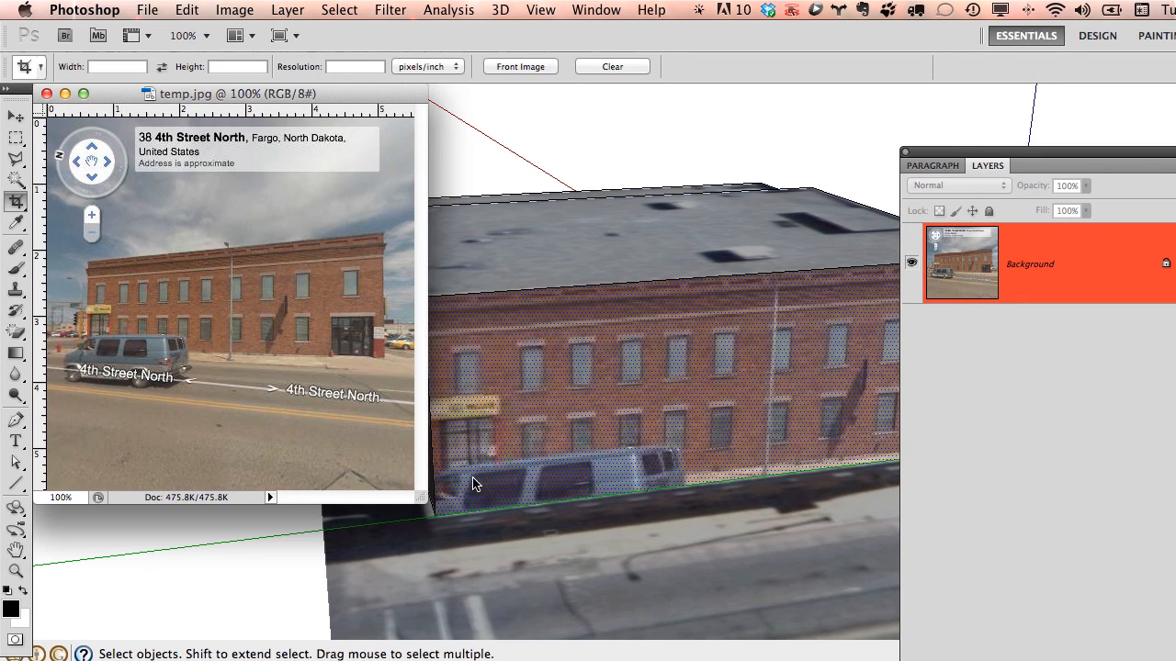
{"action": "left_click_drag", "start_coordinate": [423, 496], "coordinate": [675, 580]}
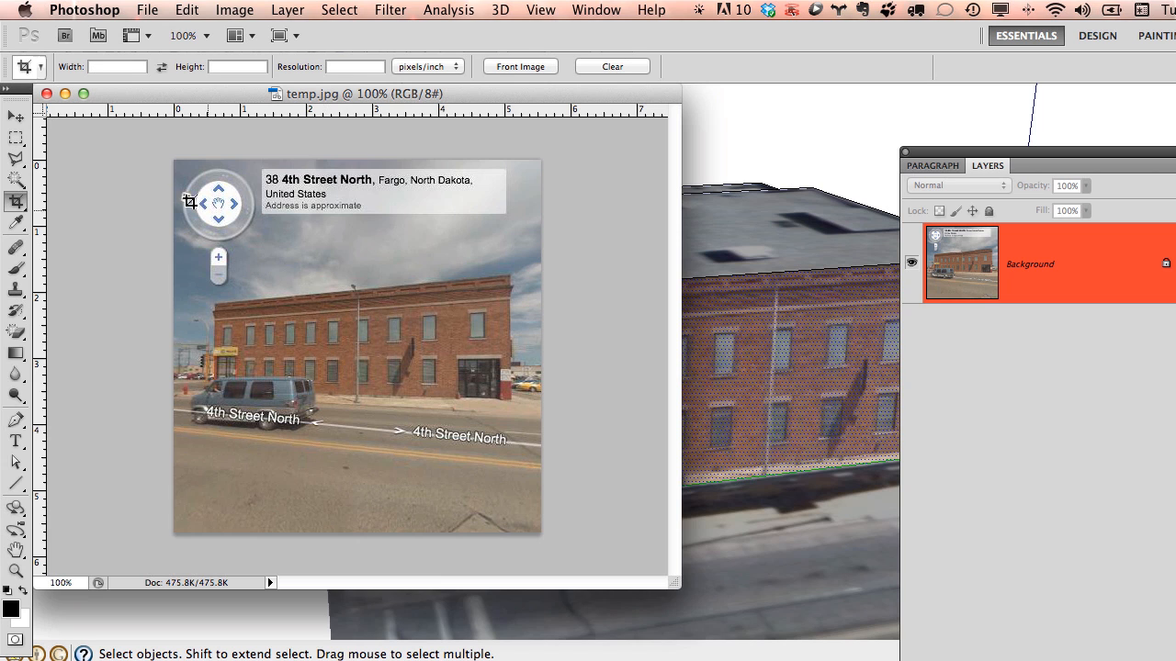
{"action": "left_click", "coordinate": [46, 94]}
{"action": "right_click", "coordinate": [609, 361]}
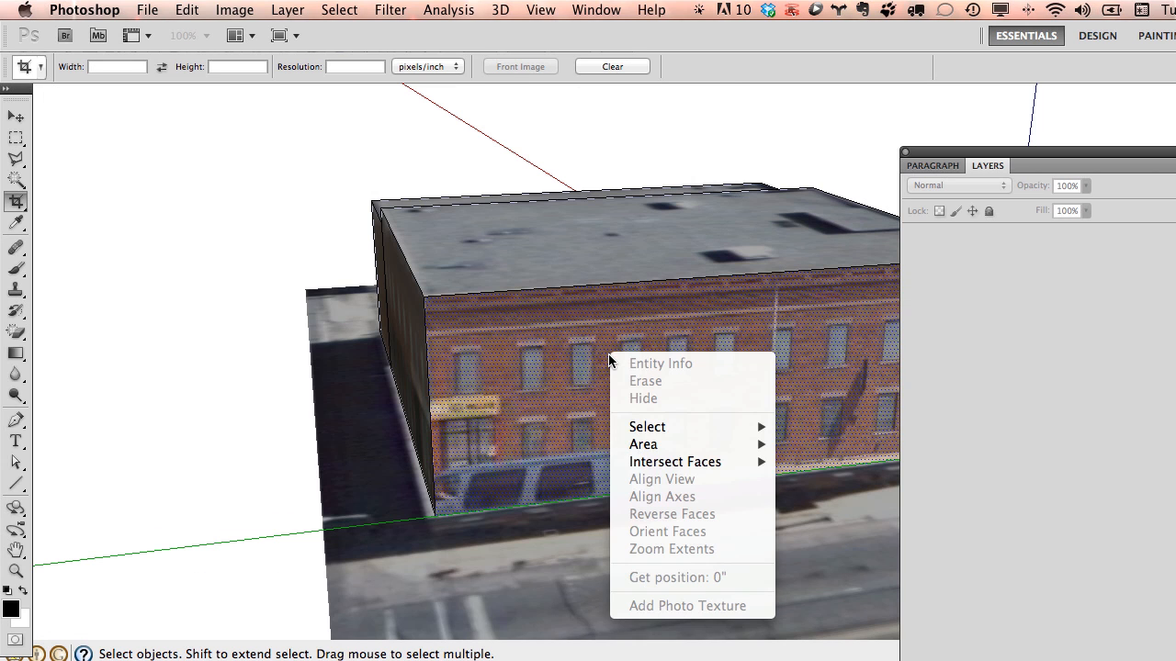
{"action": "left_click", "coordinate": [309, 176]}
{"action": "left_click", "coordinate": [678, 179]}
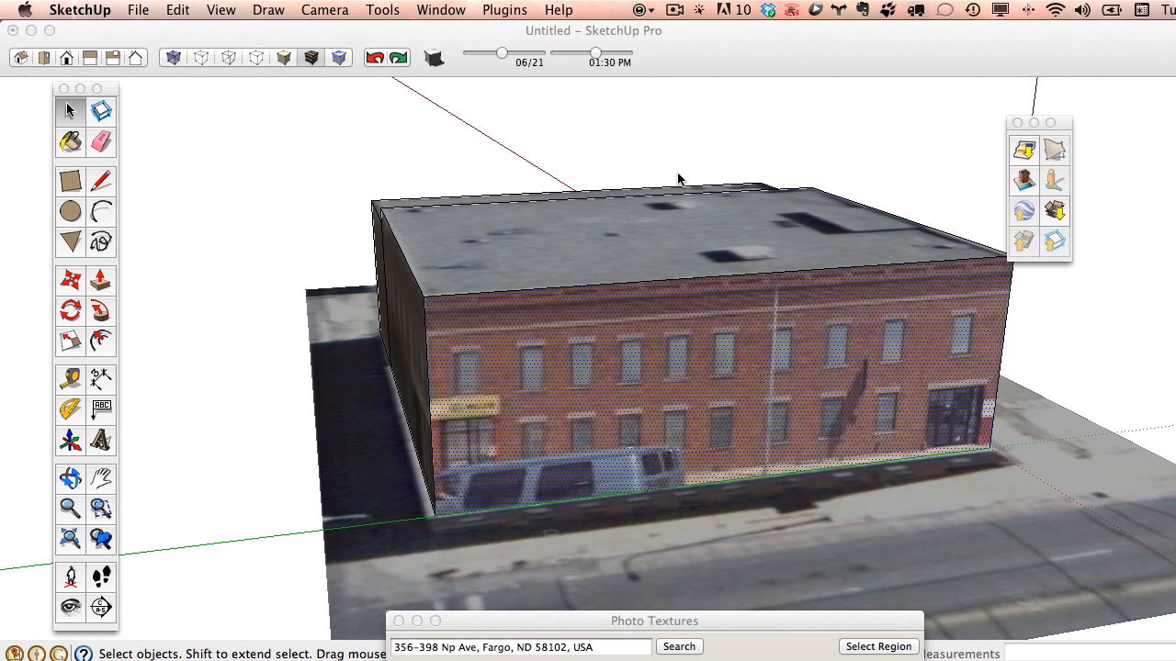
- Make the texture of the brick facade with the van unique
{"action": "right_click", "coordinate": [709, 363]}
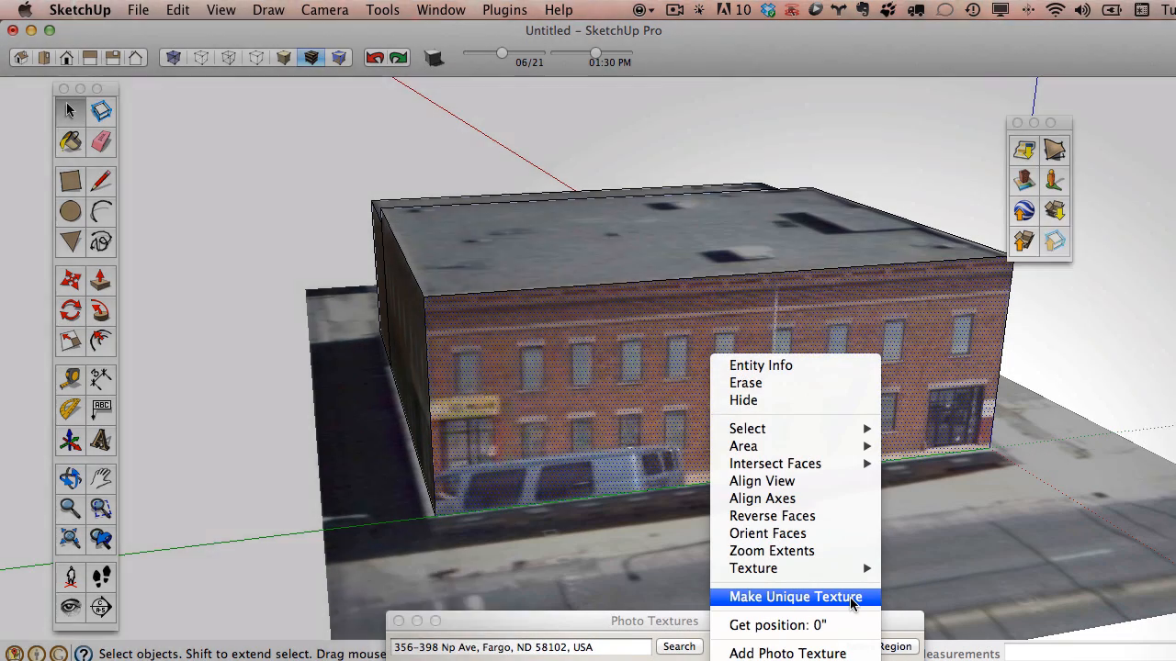
{"action": "left_click", "coordinate": [852, 598]}
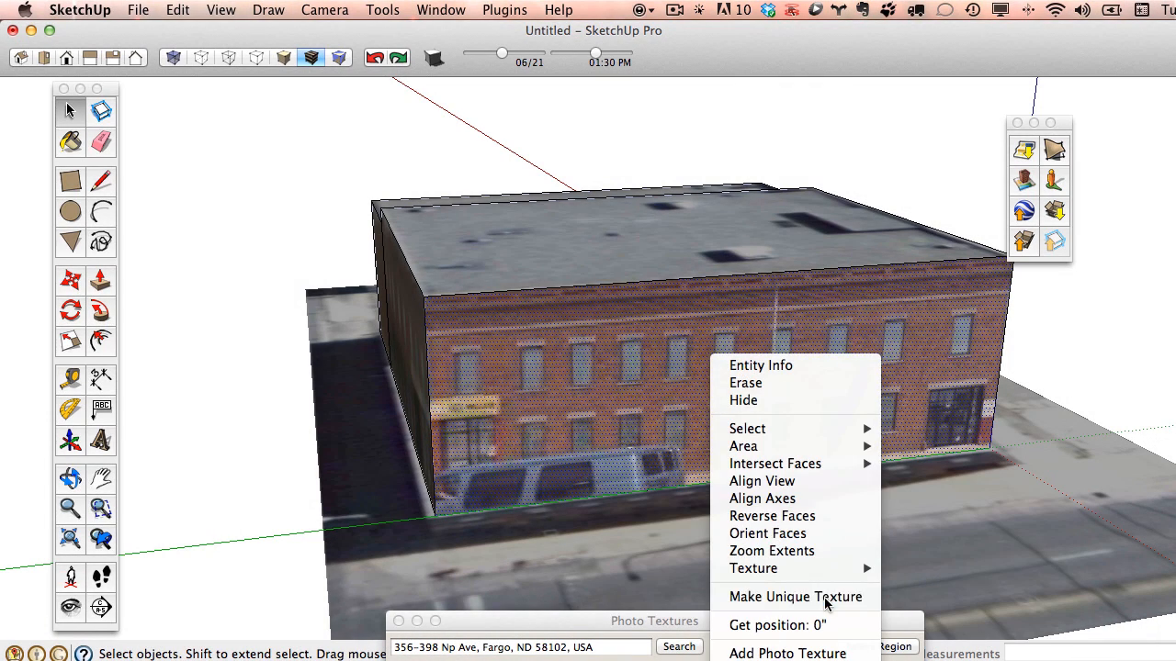
{"action": "right_click", "coordinate": [740, 342]}
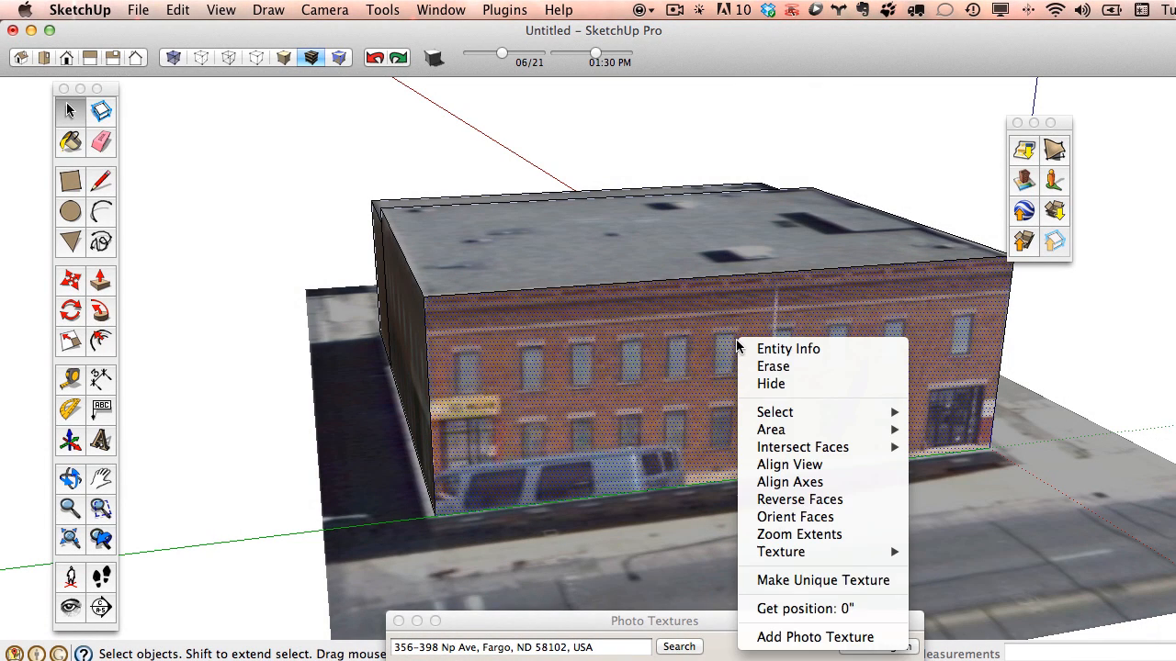
{"action": "left_click", "coordinate": [802, 638]}
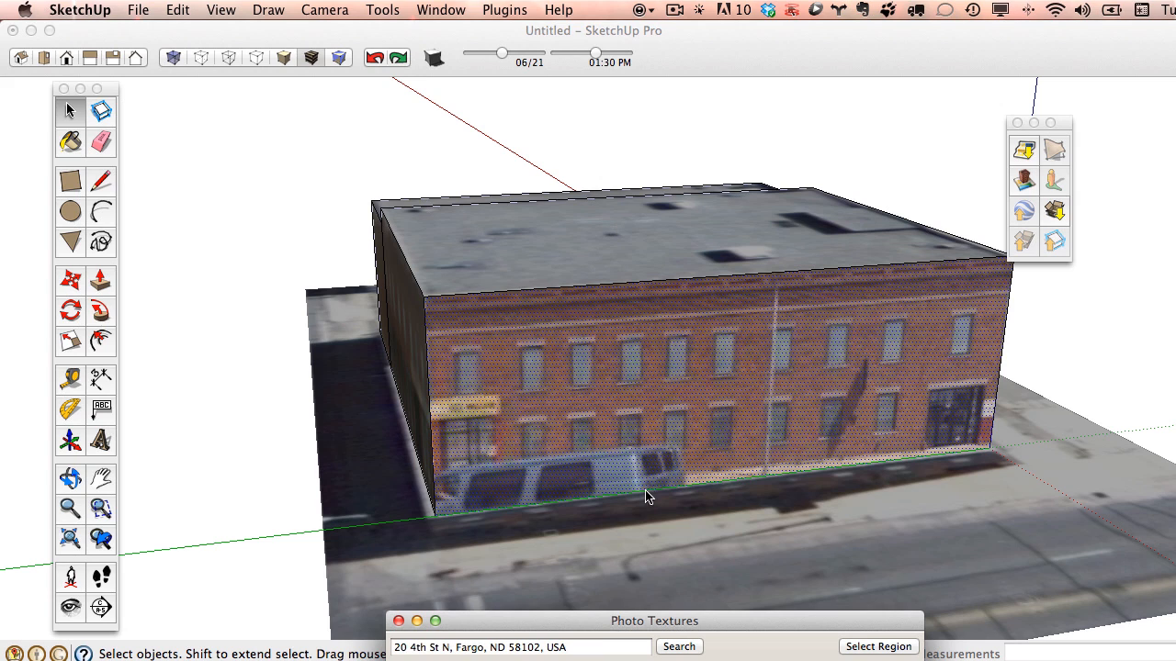
- Open the van facade's unique texture image in Photoshop for editing, enlarge its window and ready the Zoom tool
{"action": "right_click", "coordinate": [726, 419]}
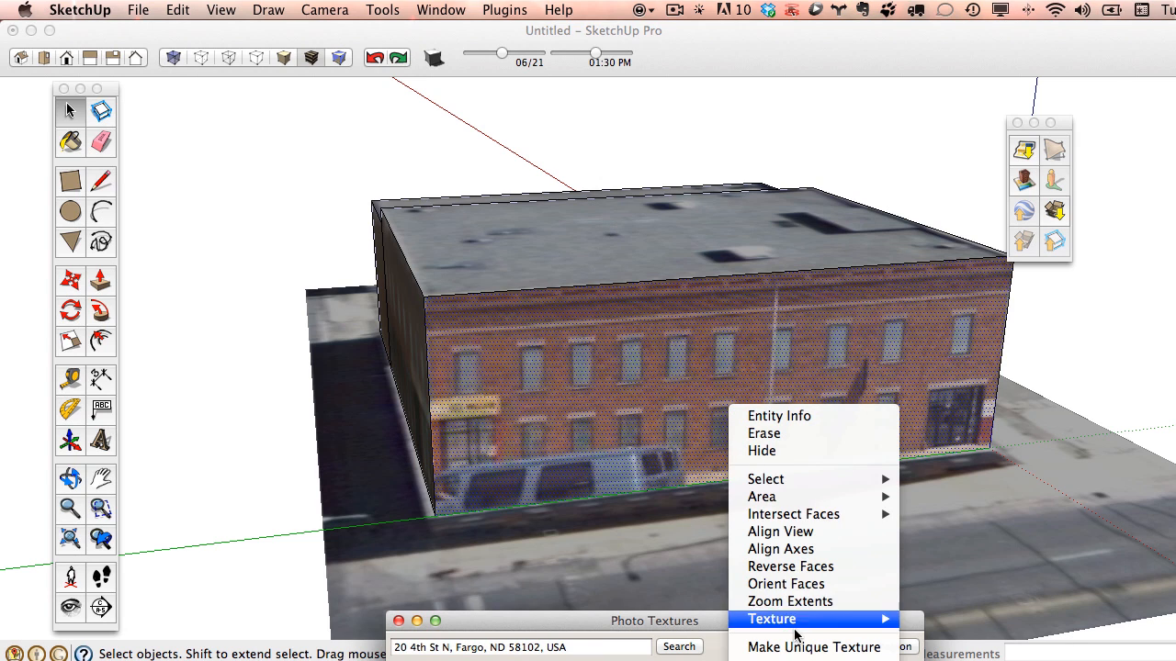
{"action": "mouse_move", "coordinate": [879, 621]}
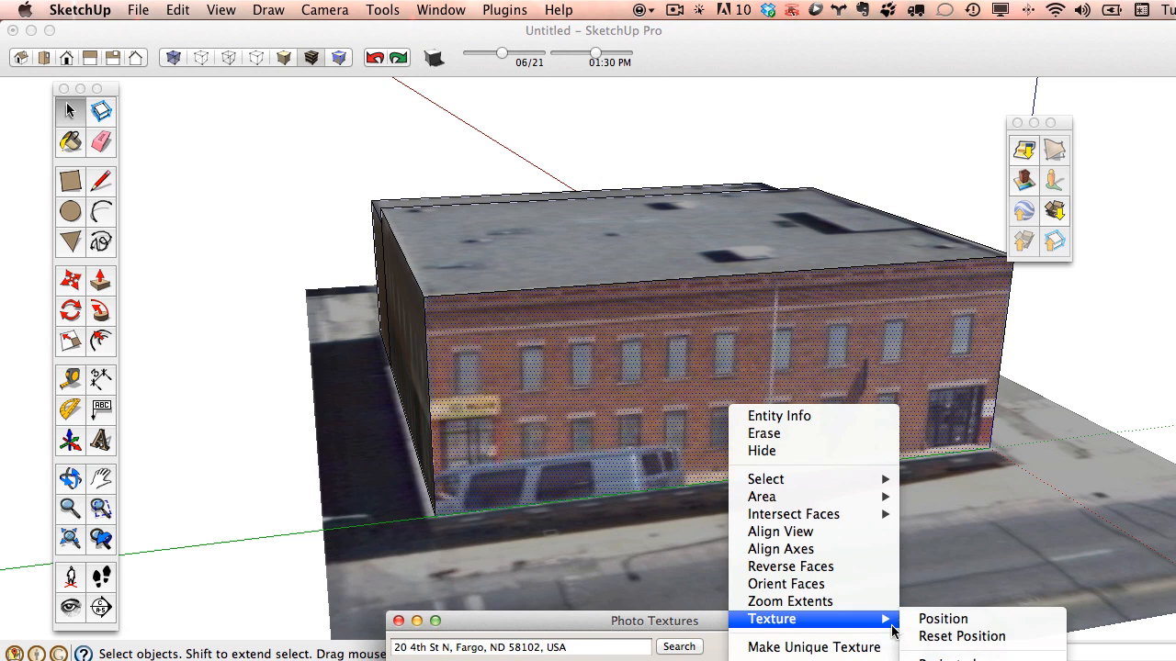
{"action": "left_click", "coordinate": [951, 660]}
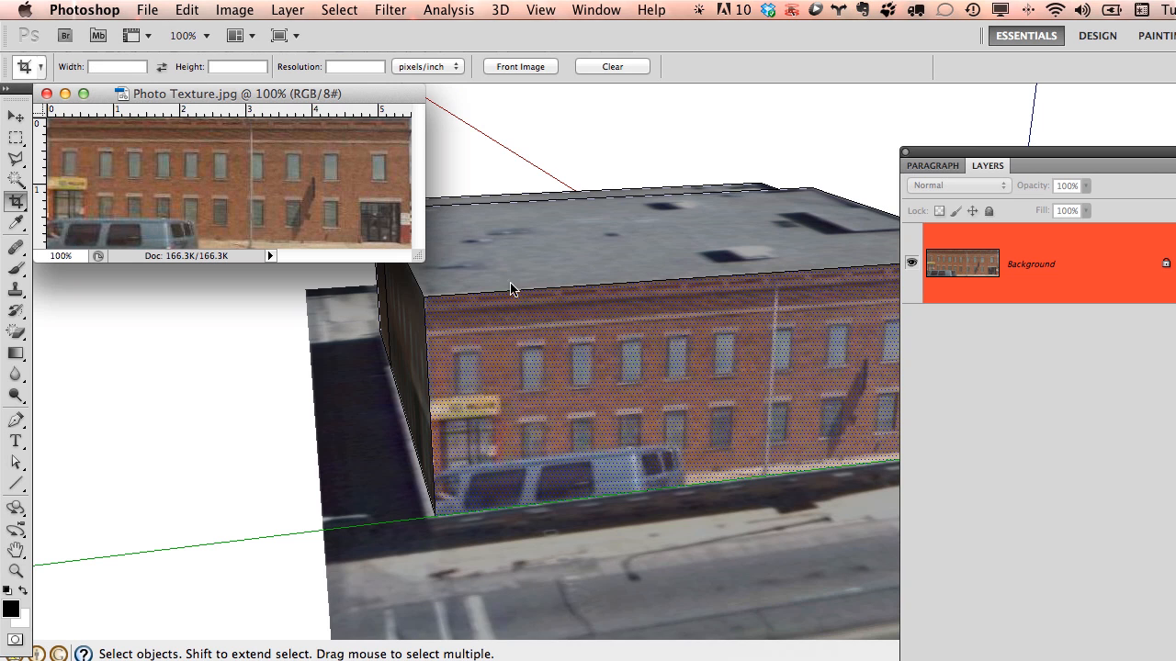
{"action": "left_click_drag", "start_coordinate": [417, 254], "coordinate": [730, 495]}
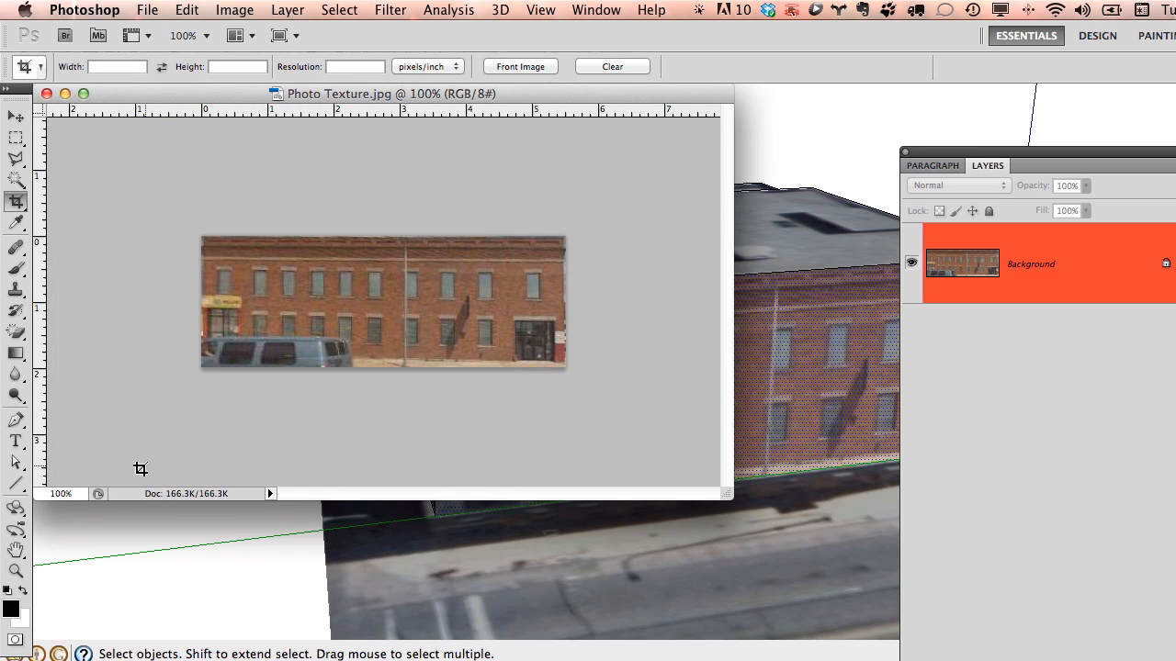
{"action": "left_click", "coordinate": [17, 571]}
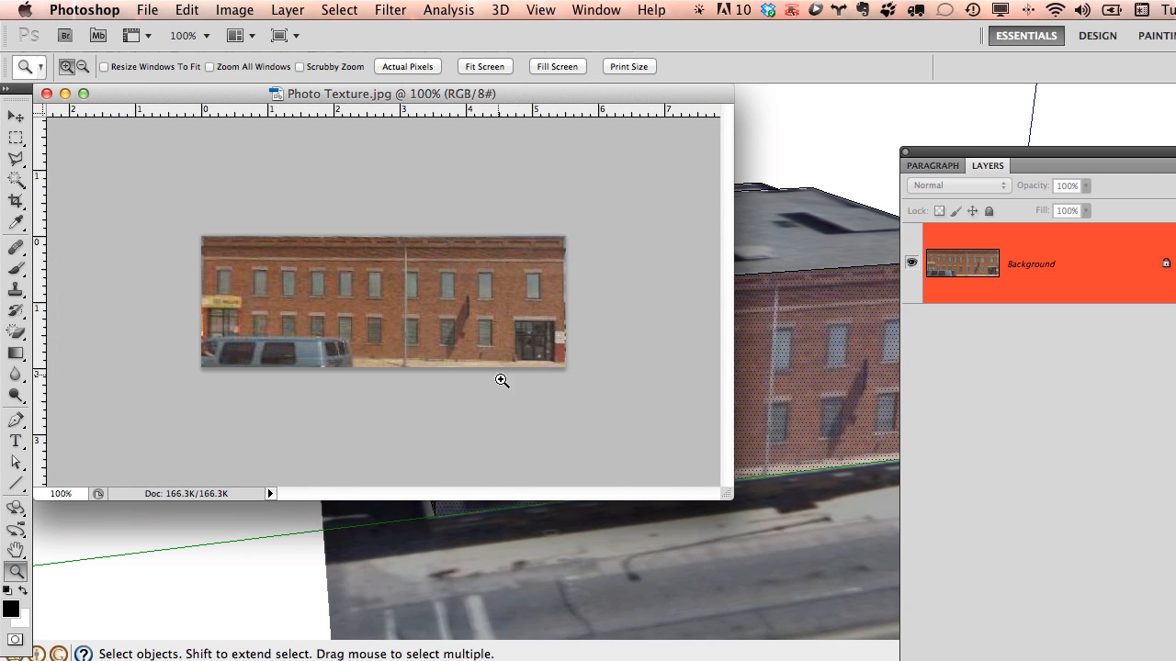
- Remove the light pole from the facade texture with the Clone Stamp, copying clean brick and windows from beside it
{"action": "left_click_drag", "start_coordinate": [368, 197], "coordinate": [368, 197]}
{"action": "left_click_drag", "start_coordinate": [725, 494], "coordinate": [895, 652]}
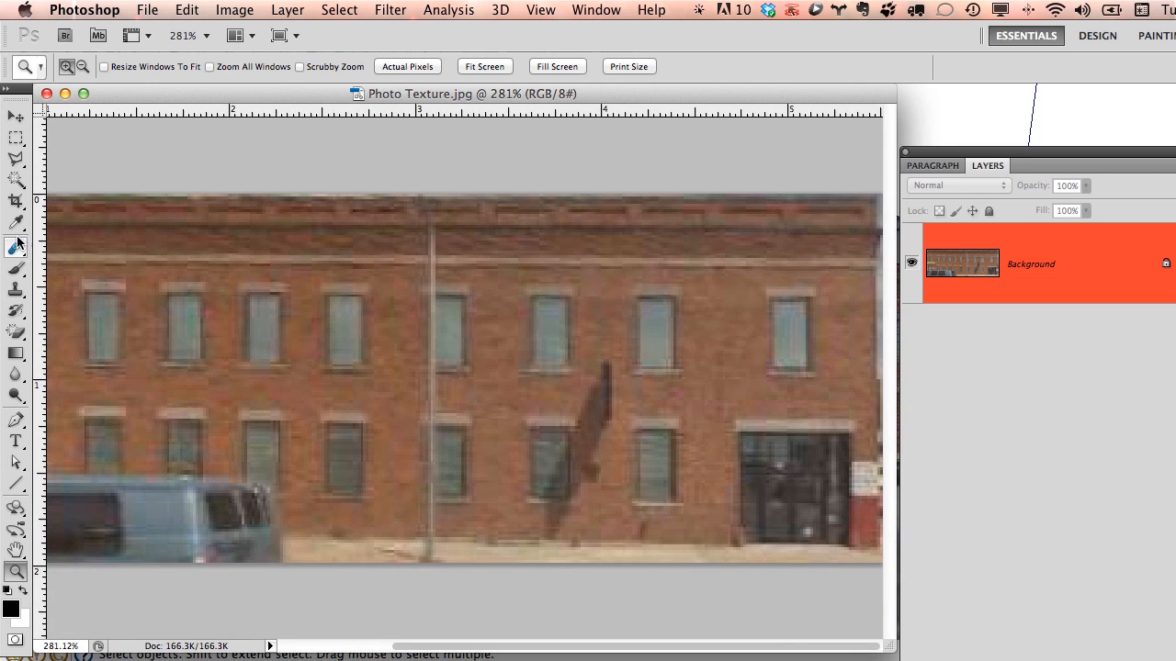
{"action": "left_click", "coordinate": [16, 291]}
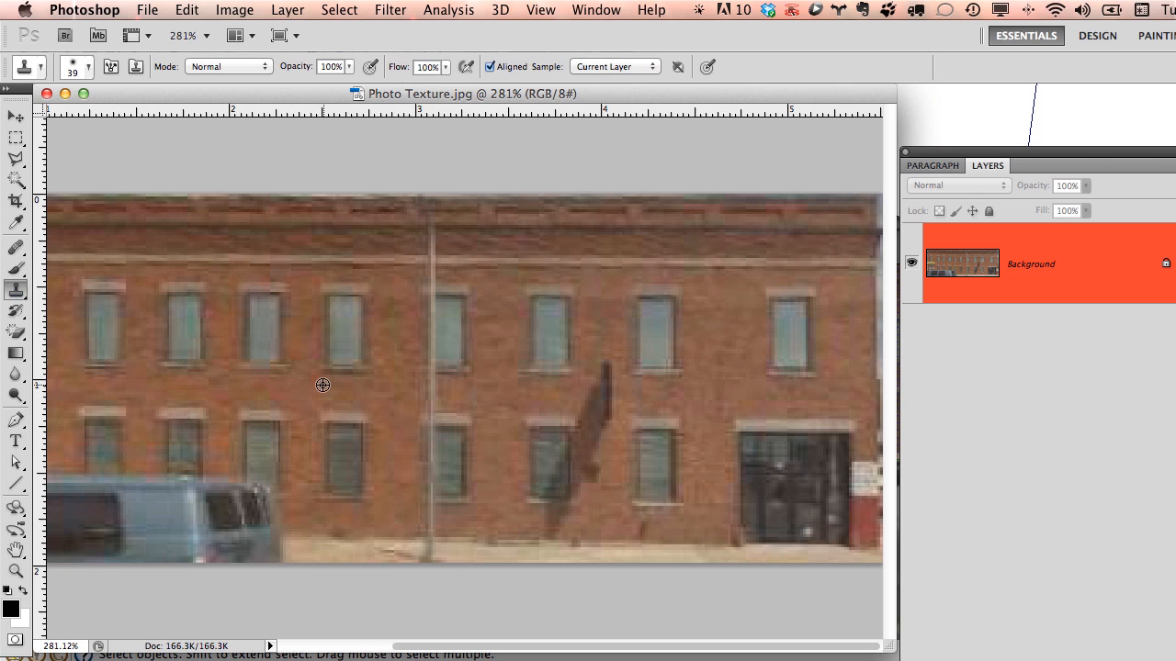
{"action": "left_click", "coordinate": [364, 375], "text": "alt"}
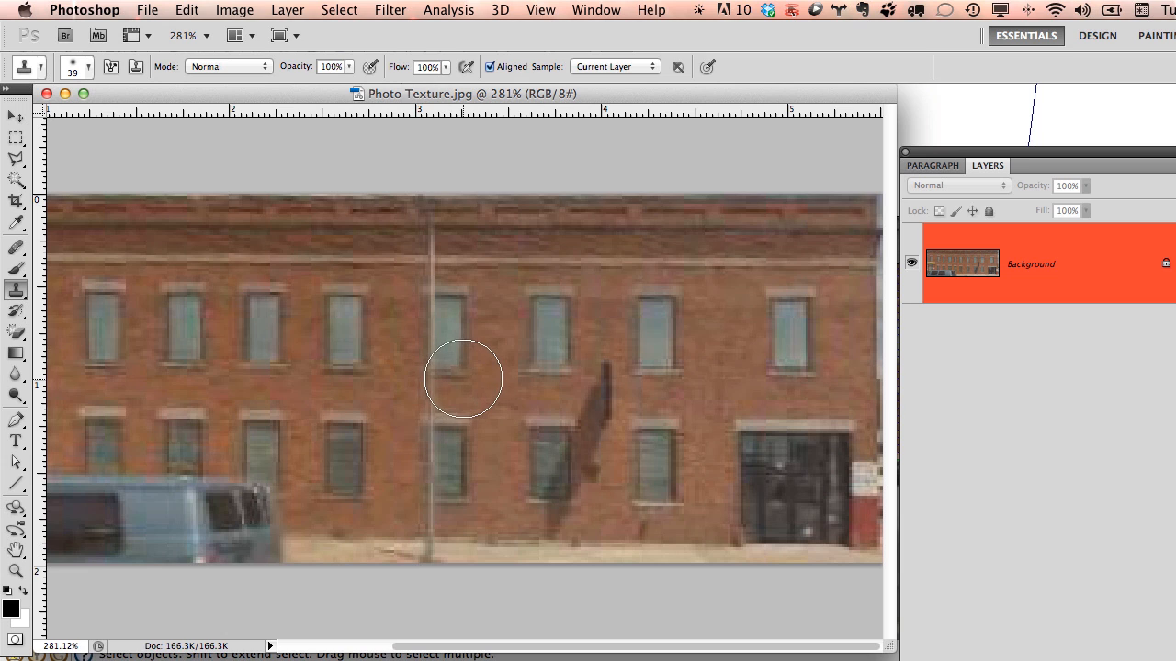
{"action": "mouse_move", "coordinate": [451, 348]}
{"action": "left_mouse_down"}
{"action": "mouse_move", "coordinate": [438, 224]}
{"action": "mouse_move", "coordinate": [437, 539]}
{"action": "mouse_move", "coordinate": [441, 459]}
{"action": "left_mouse_up"}
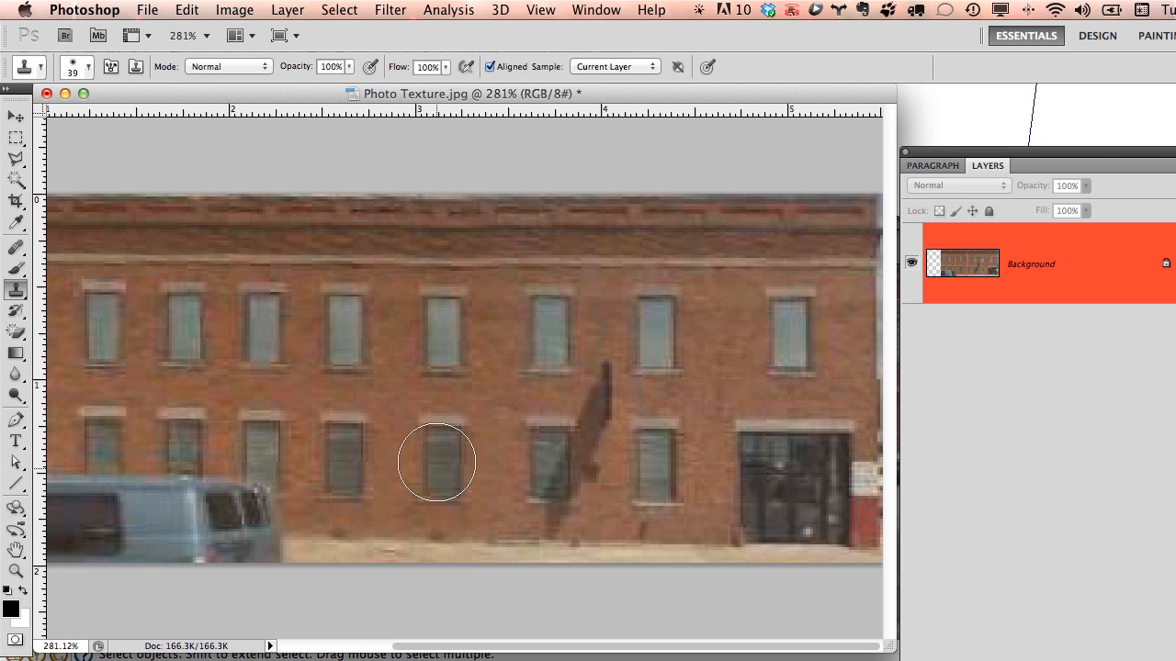
- Clone brick, lower windows and sidewalk over most of the blue van along the facade's base, undoing the stray stroke
{"action": "left_click_drag", "start_coordinate": [368, 471], "coordinate": [578, 464]}
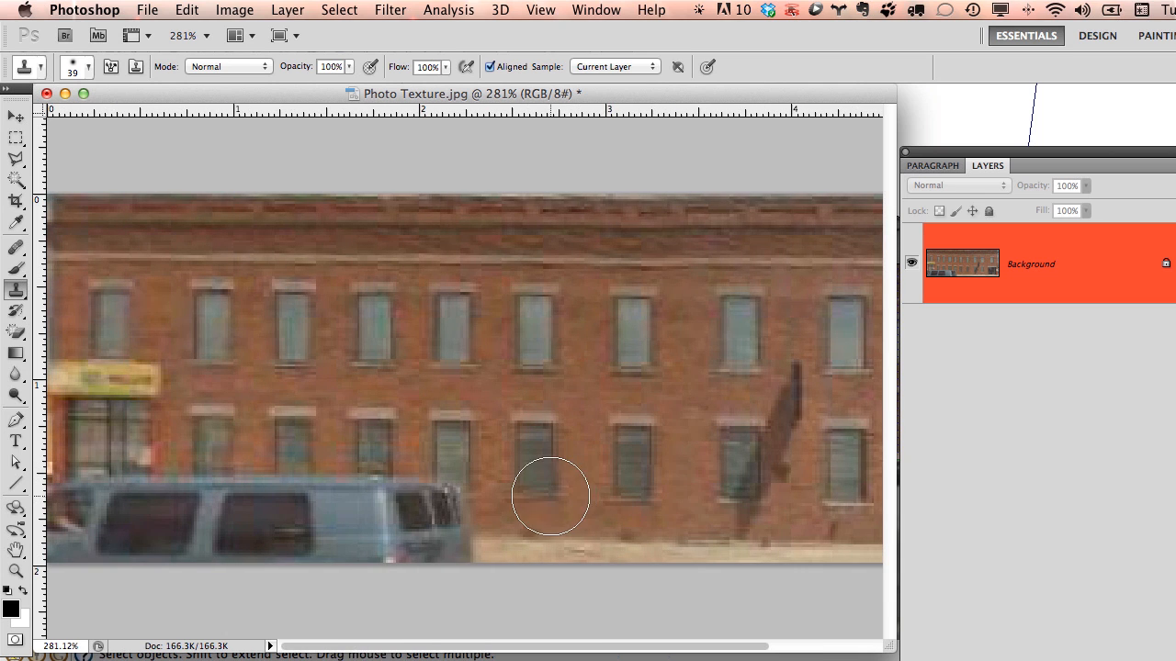
{"action": "mouse_move", "coordinate": [540, 499]}
{"action": "left_mouse_down"}
{"action": "mouse_move", "coordinate": [473, 492]}
{"action": "mouse_move", "coordinate": [471, 503]}
{"action": "mouse_move", "coordinate": [386, 511]}
{"action": "mouse_move", "coordinate": [412, 488]}
{"action": "mouse_move", "coordinate": [359, 544]}
{"action": "mouse_move", "coordinate": [349, 486]}
{"action": "mouse_move", "coordinate": [284, 493]}
{"action": "mouse_move", "coordinate": [306, 523]}
{"action": "mouse_move", "coordinate": [275, 541]}
{"action": "left_mouse_up"}
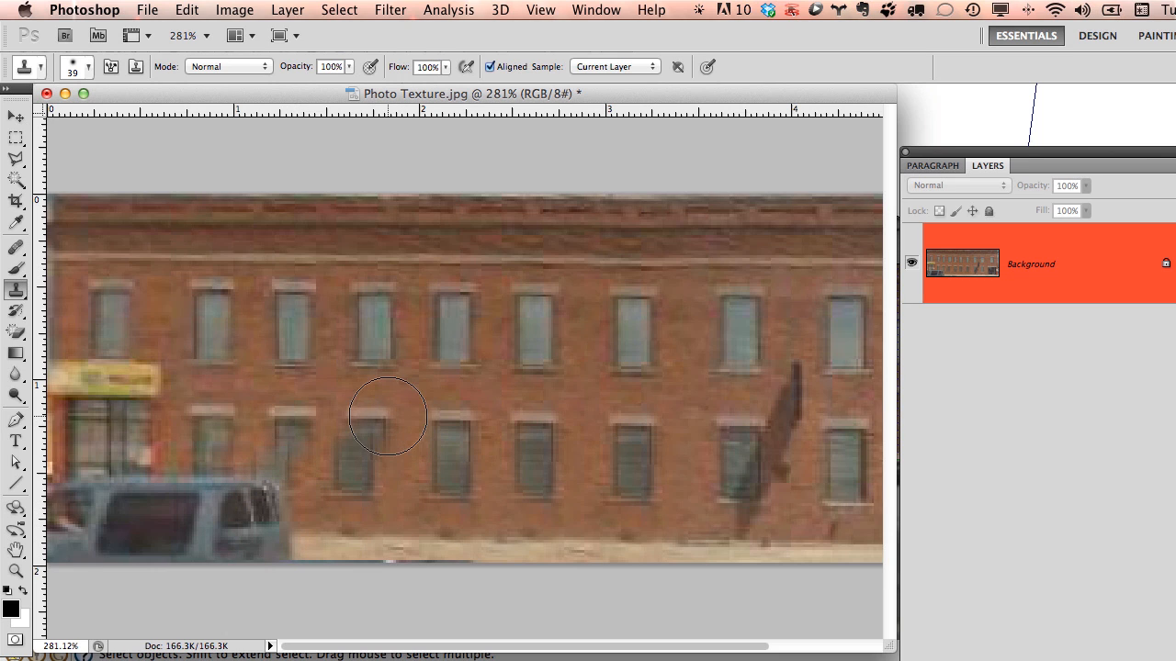
{"action": "mouse_move", "coordinate": [387, 418]}
{"action": "left_mouse_down"}
{"action": "mouse_move", "coordinate": [367, 464]}
{"action": "mouse_move", "coordinate": [322, 492]}
{"action": "mouse_move", "coordinate": [303, 441]}
{"action": "mouse_move", "coordinate": [304, 484]}
{"action": "mouse_move", "coordinate": [291, 480]}
{"action": "left_mouse_up"}
{"action": "left_click", "coordinate": [471, 420], "text": "alt"}
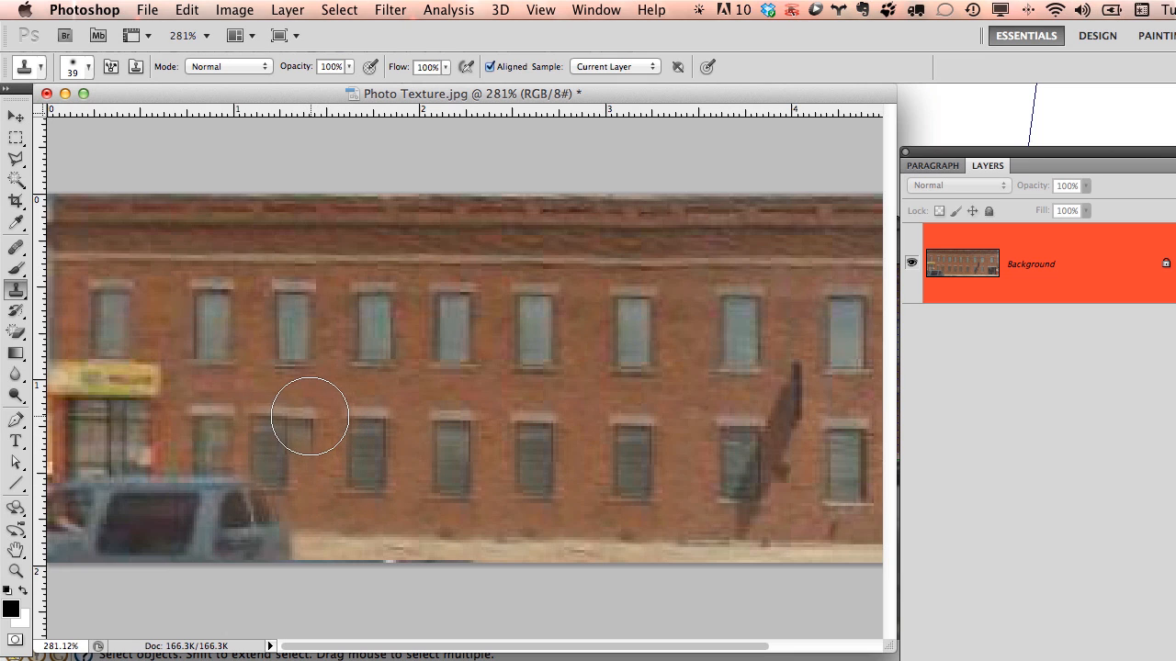
{"action": "left_click_drag", "start_coordinate": [310, 412], "coordinate": [274, 431]}
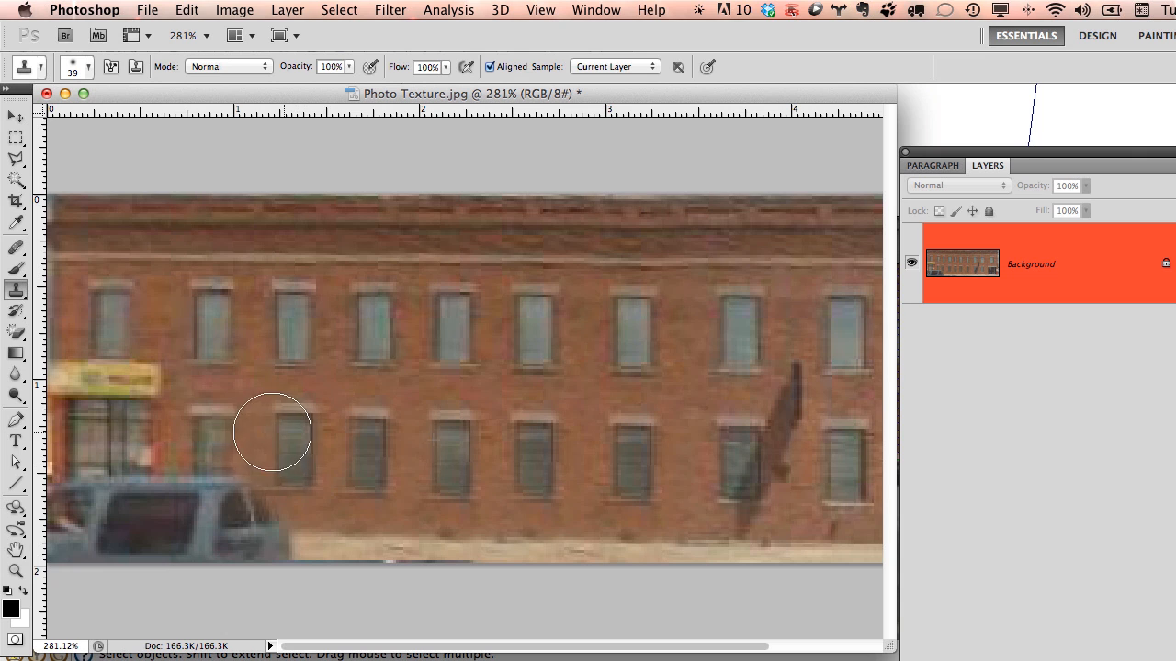
{"action": "mouse_move", "coordinate": [275, 480]}
{"action": "left_mouse_down"}
{"action": "mouse_move", "coordinate": [281, 524]}
{"action": "mouse_move", "coordinate": [263, 486]}
{"action": "mouse_move", "coordinate": [262, 537]}
{"action": "mouse_move", "coordinate": [171, 539]}
{"action": "mouse_move", "coordinate": [251, 550]}
{"action": "left_mouse_up"}
{"action": "mouse_move", "coordinate": [210, 506]}
{"action": "left_mouse_down"}
{"action": "mouse_move", "coordinate": [157, 551]}
{"action": "mouse_move", "coordinate": [137, 520]}
{"action": "mouse_move", "coordinate": [87, 518]}
{"action": "left_mouse_up"}
{"action": "left_click", "coordinate": [598, 450]}
{"action": "key", "text": "super+z"}
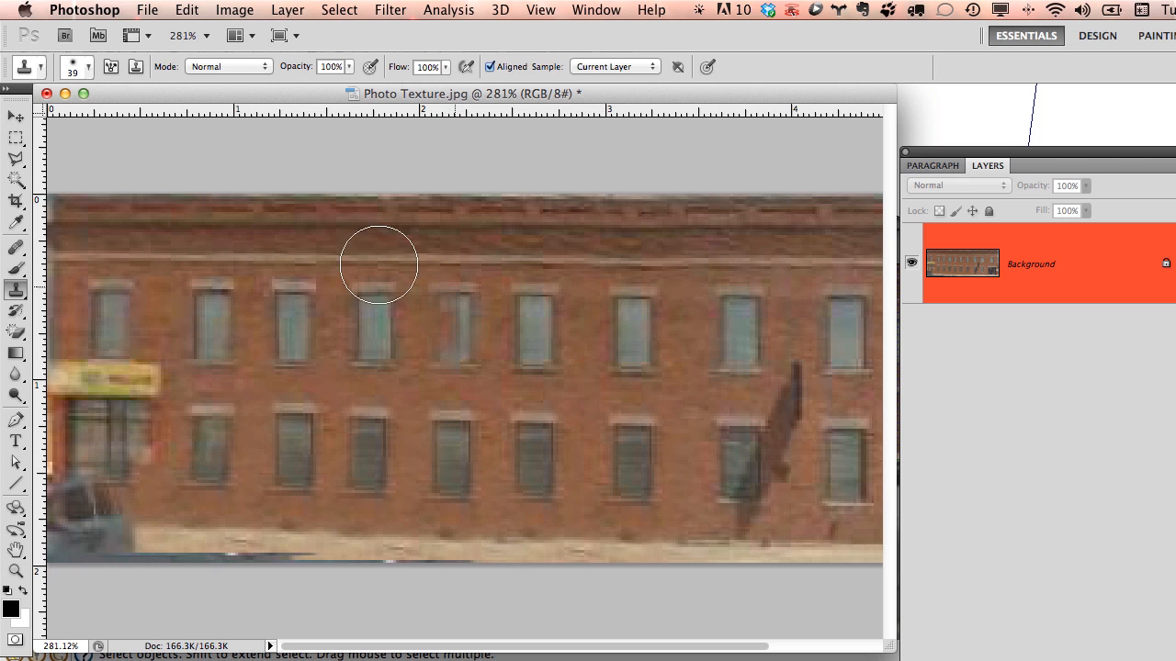
- Close the retouched Photo Texture.jpg, saving it at JPEG quality 8 as Baseline ("Standard"), and return to SketchUp
{"action": "left_click", "coordinate": [47, 93]}
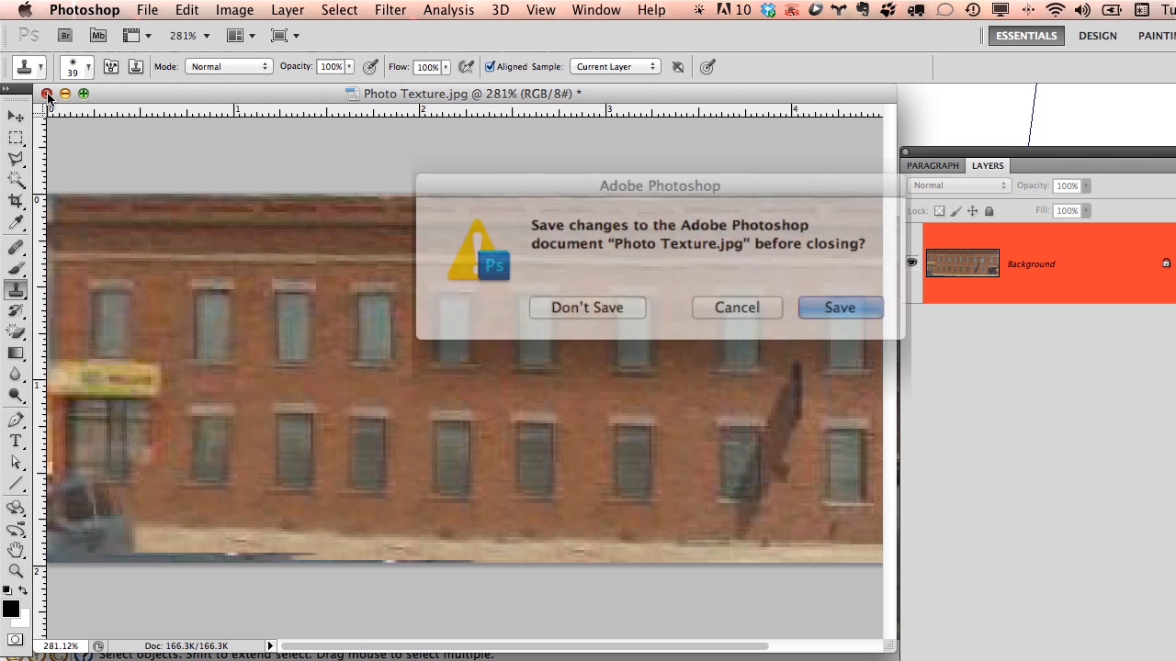
{"action": "left_click", "coordinate": [810, 302]}
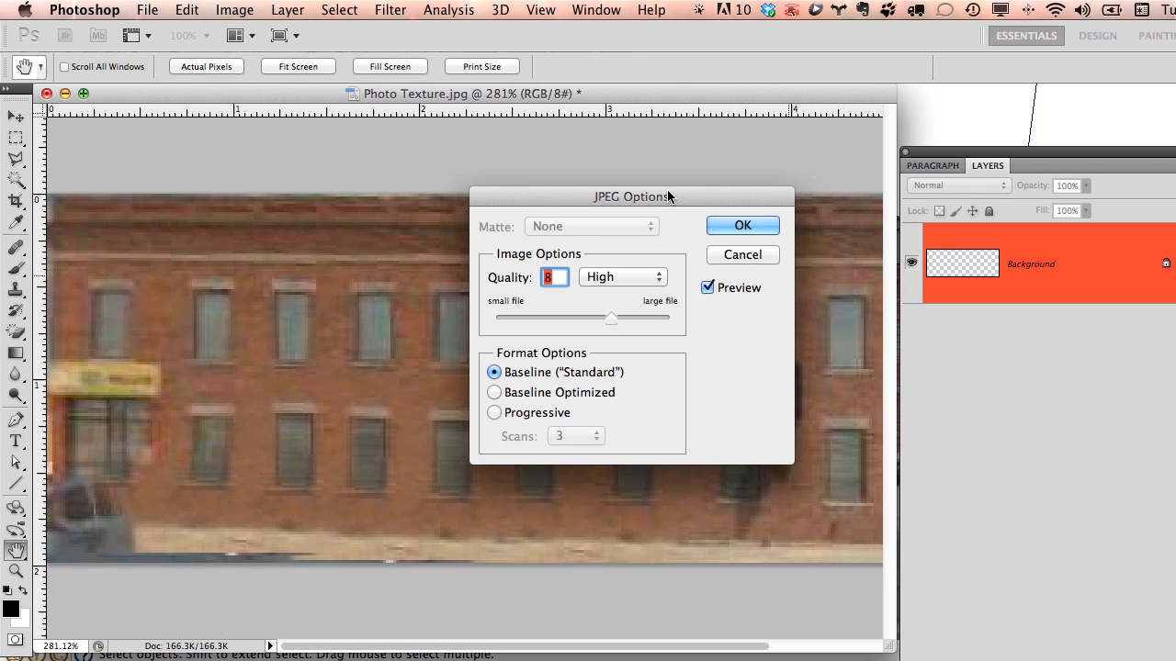
{"action": "left_click_drag", "start_coordinate": [666, 191], "coordinate": [643, 185]}
{"action": "left_click", "coordinate": [716, 222]}
{"action": "key", "text": "s"}
{"action": "key", "text": "super+w"}
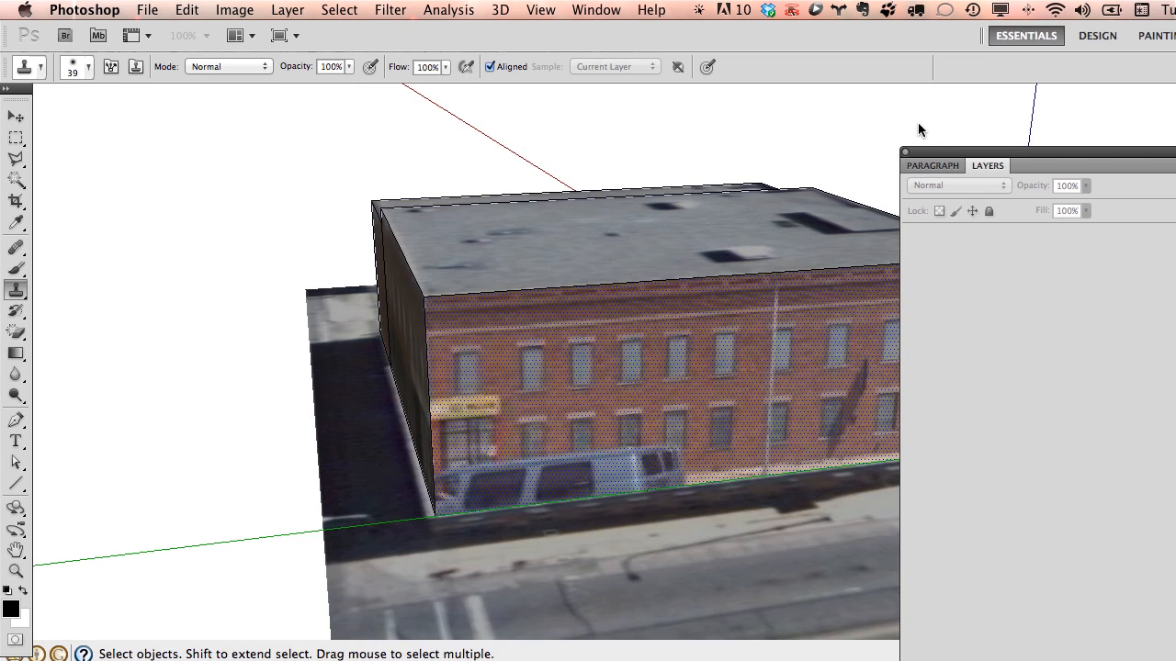
{"action": "left_click", "coordinate": [640, 475]}
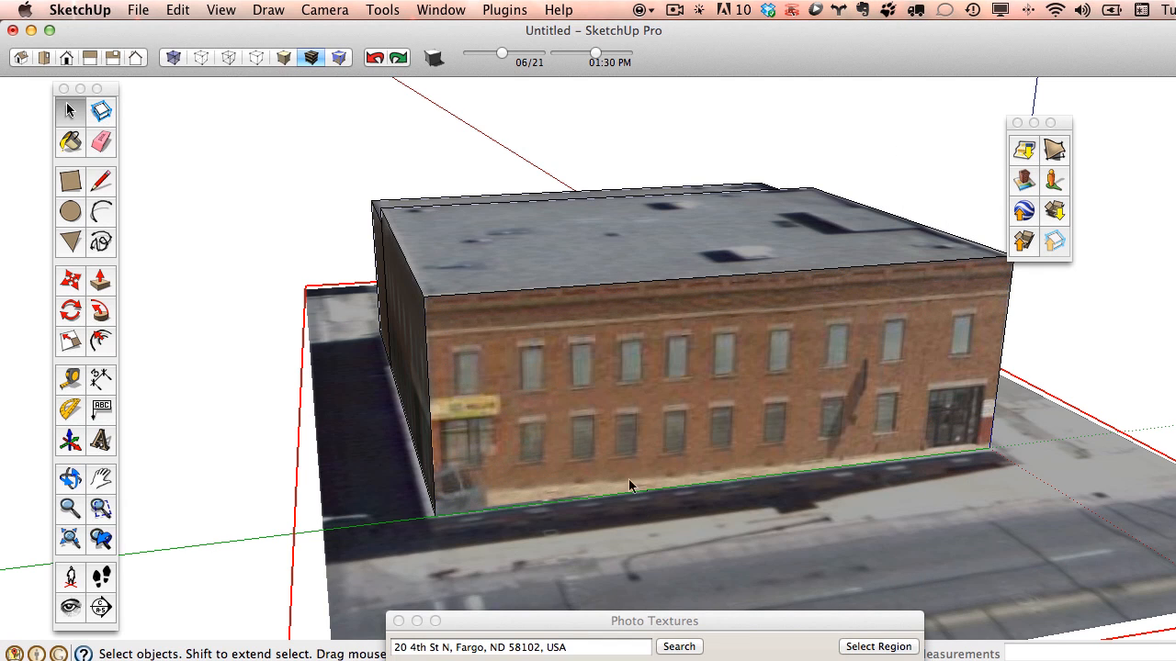
- Make the retouched brick facade's texture unique once more
{"action": "right_click", "coordinate": [720, 394]}
{"action": "left_click", "coordinate": [785, 658]}
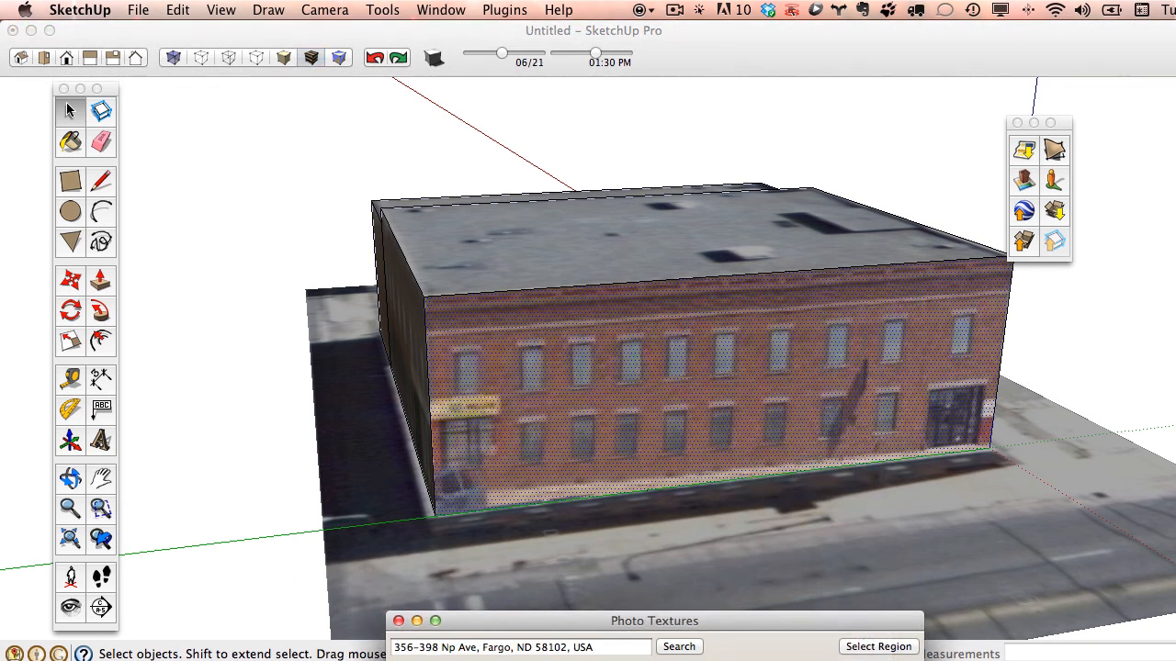
{"action": "right_click", "coordinate": [696, 402]}
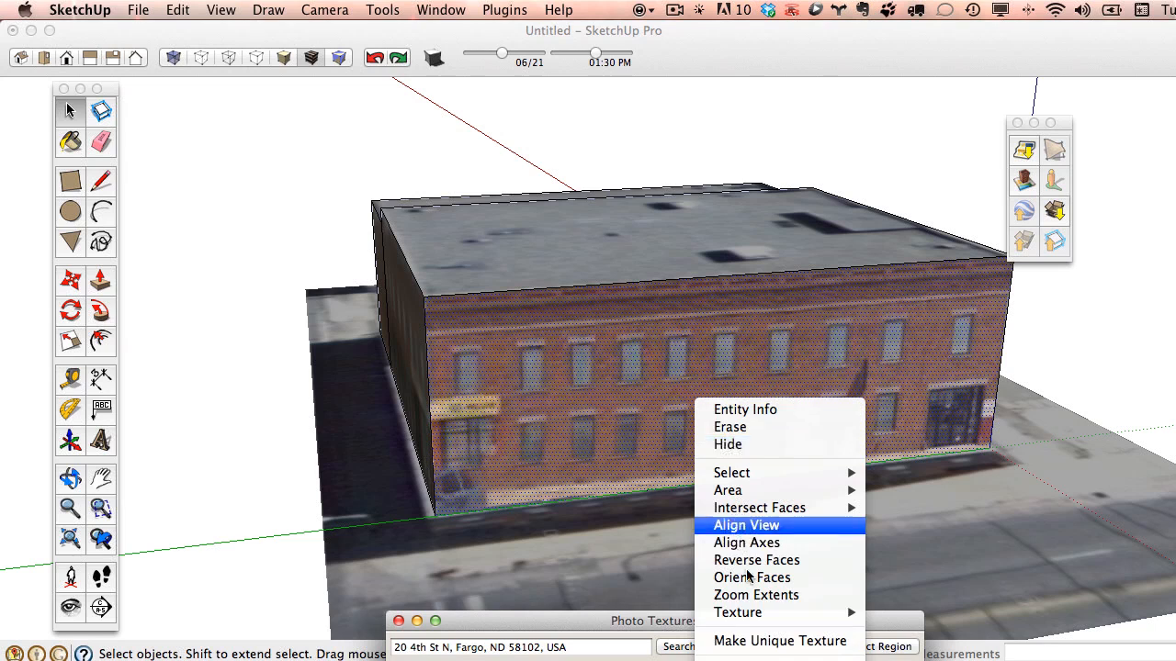
{"action": "left_click", "coordinate": [773, 641]}
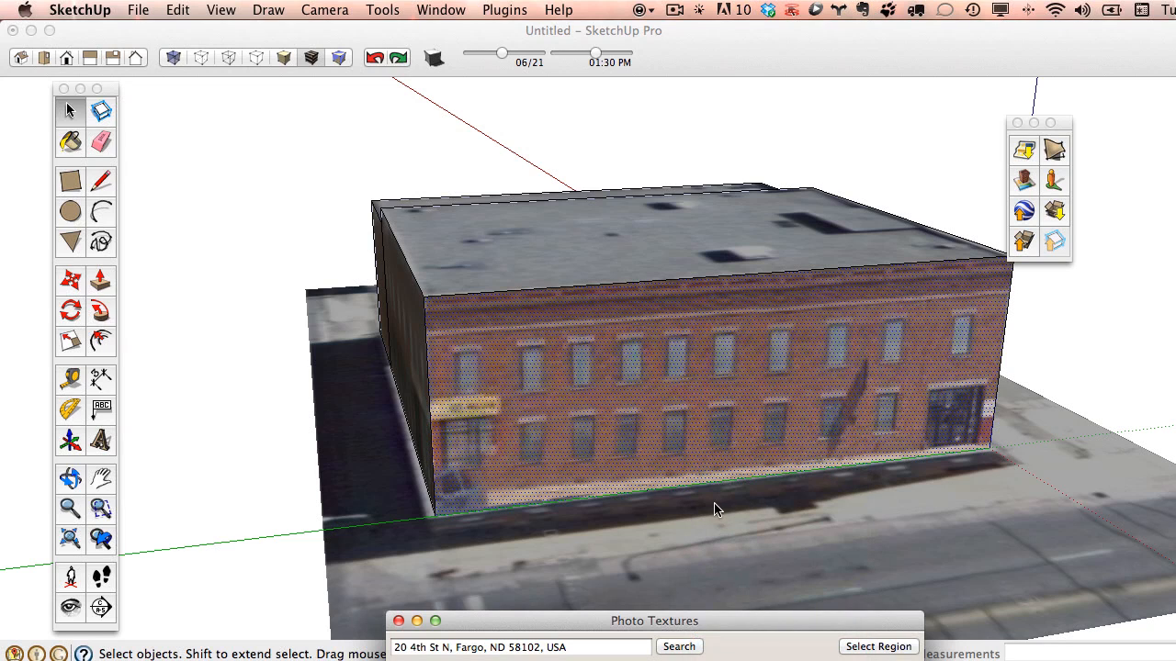
- Open the facade's new unique texture image in Photoshop, bring the Layers panel fully into view and enlarge the image window
{"action": "right_click", "coordinate": [685, 377]}
{"action": "mouse_move", "coordinate": [771, 584]}
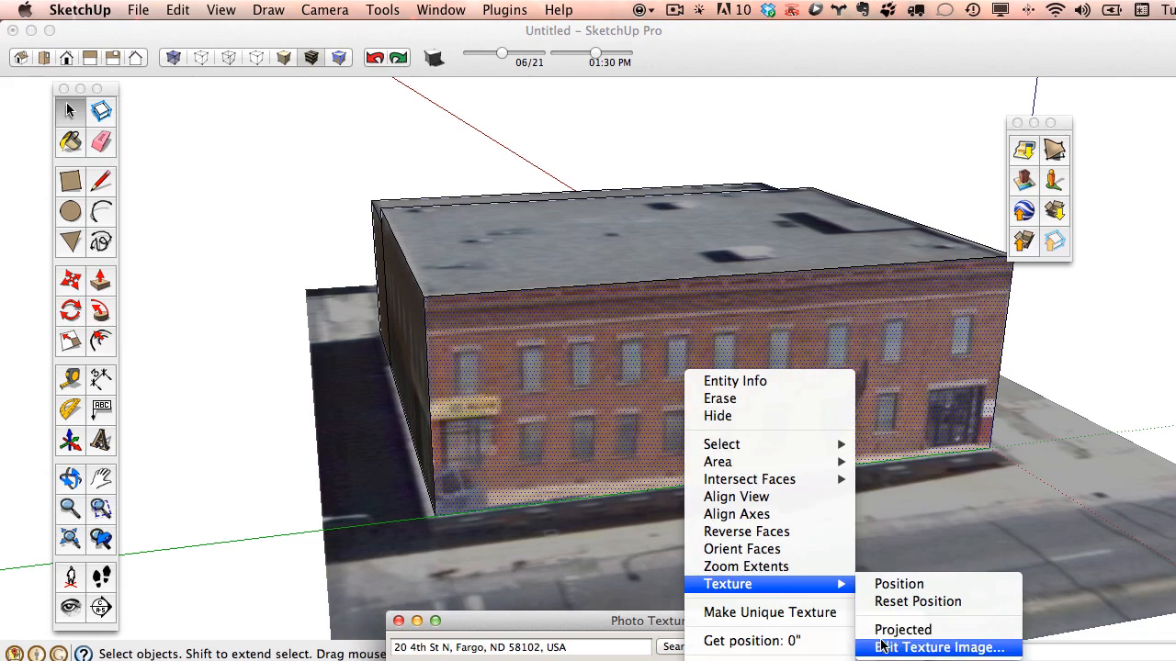
{"action": "left_click", "coordinate": [880, 647]}
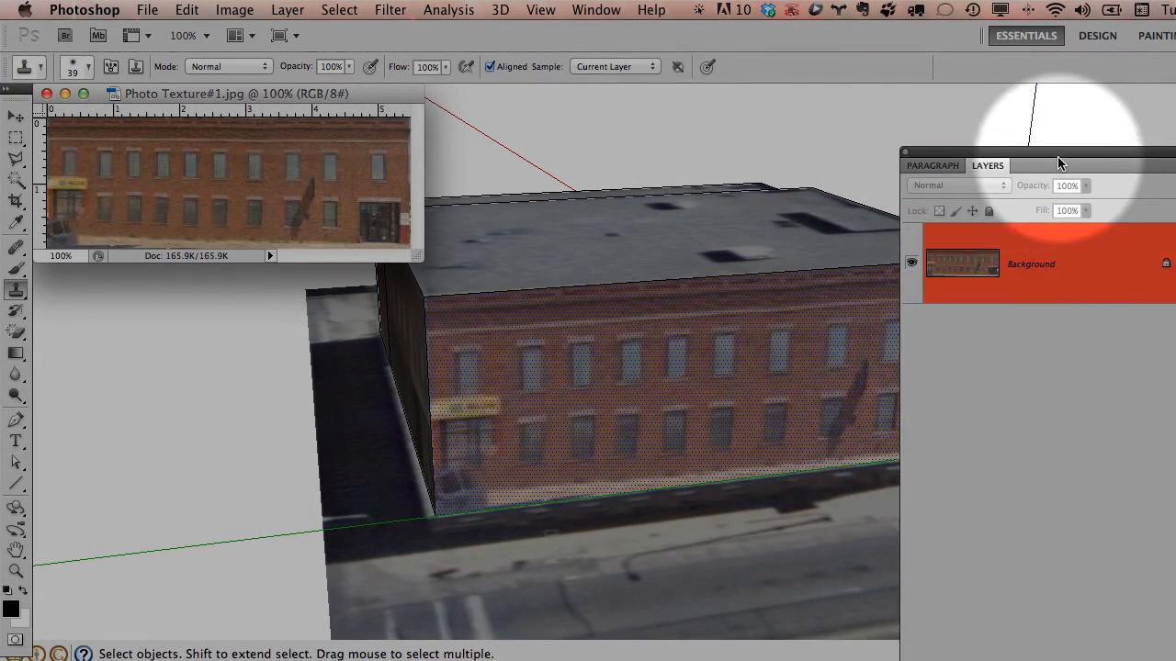
{"action": "left_click_drag", "start_coordinate": [1010, 152], "coordinate": [884, 90]}
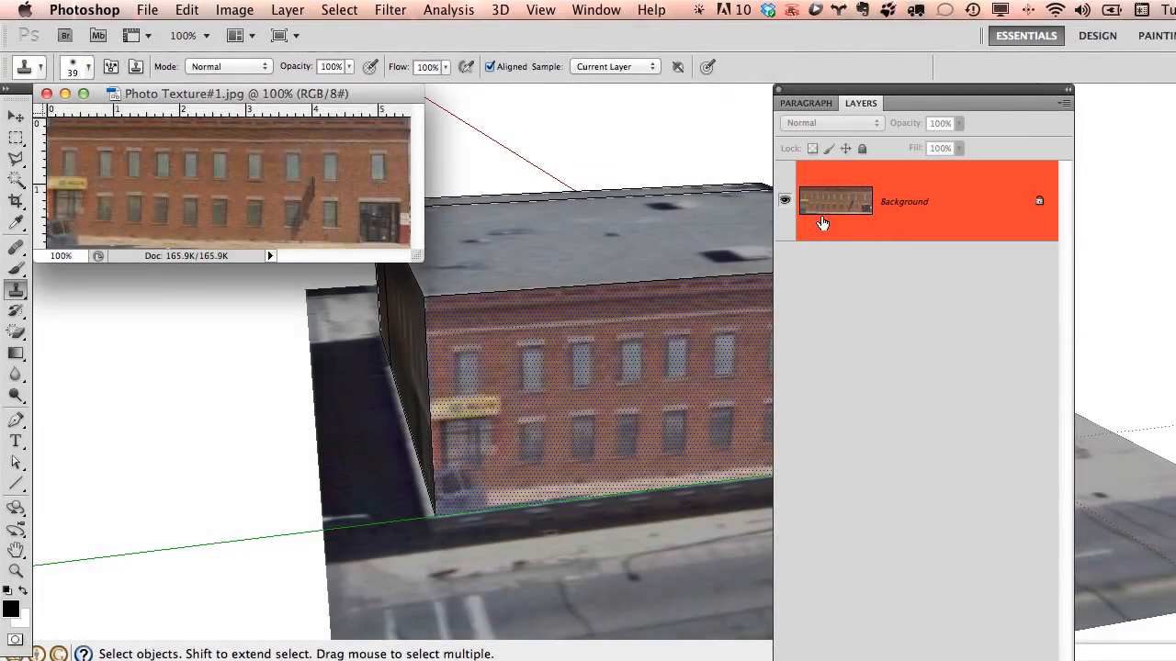
{"action": "left_click_drag", "start_coordinate": [419, 257], "coordinate": [621, 418]}
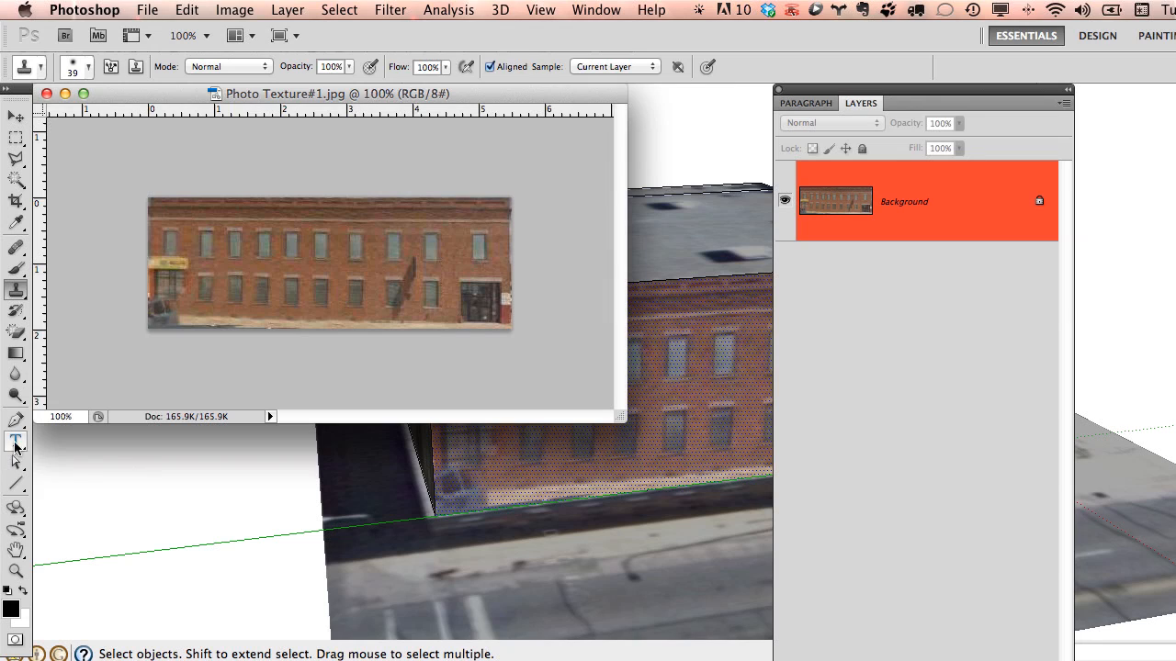
- Add the text "New Layer" in 30 pt Impact across the upper windows of the facade texture as its own layer
{"action": "key", "text": "t"}
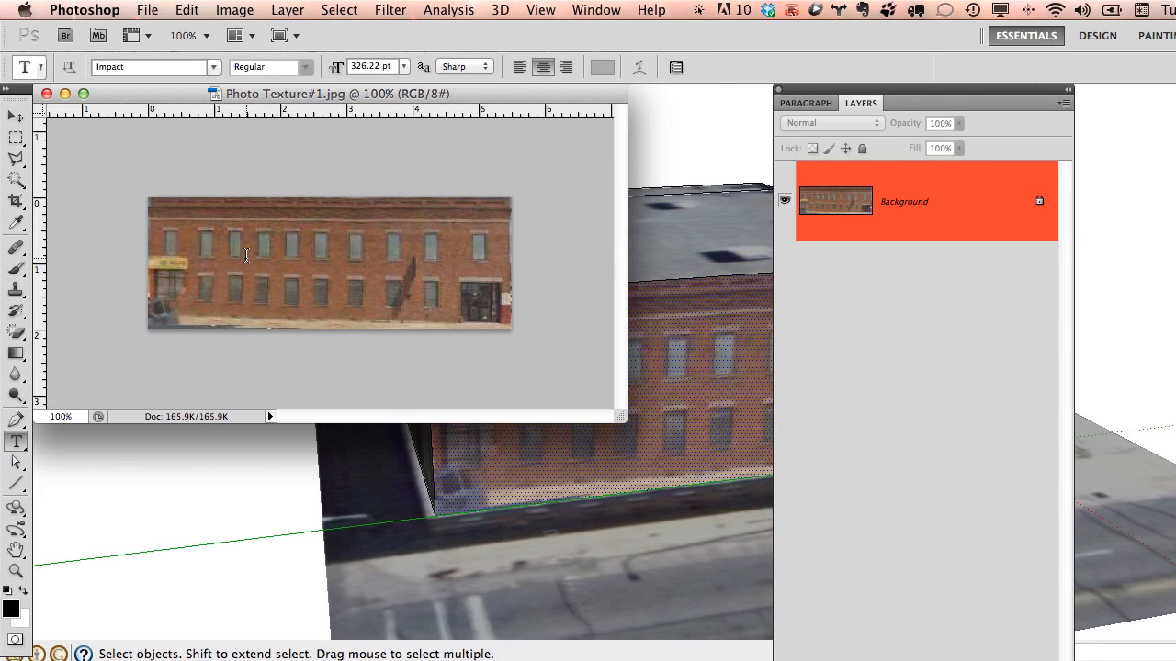
{"action": "left_click", "coordinate": [241, 260]}
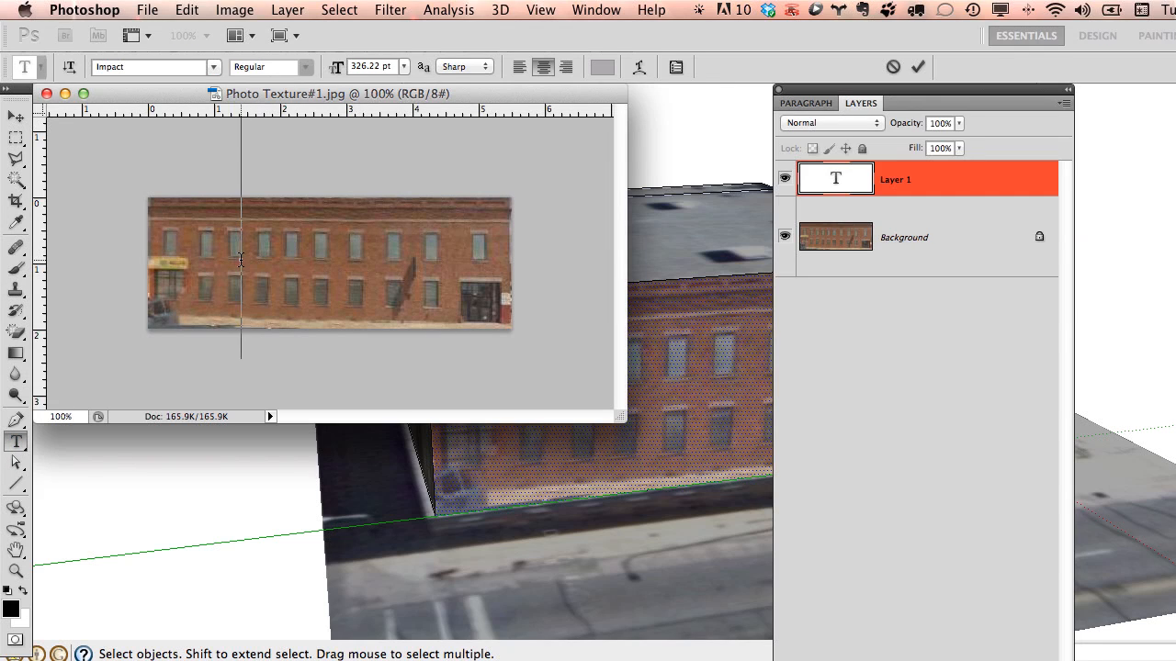
{"action": "type", "text": "NOW LE"}
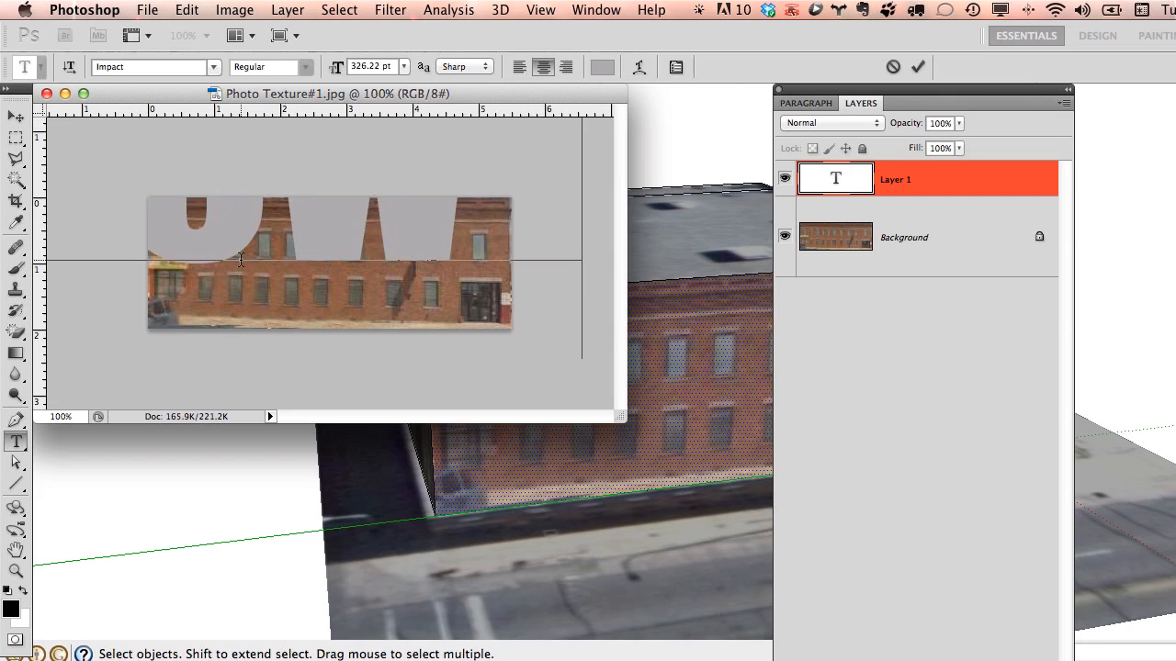
{"action": "key", "text": "ctrl+a"}
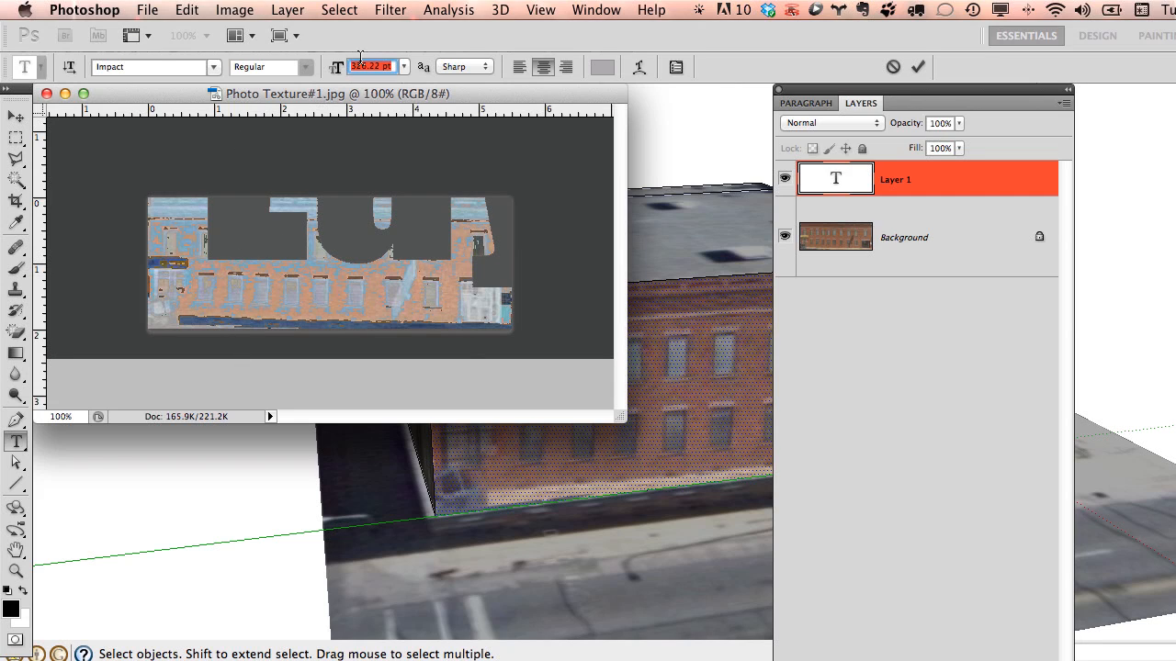
{"action": "type", "text": "30"}
{"action": "key", "text": "Return"}
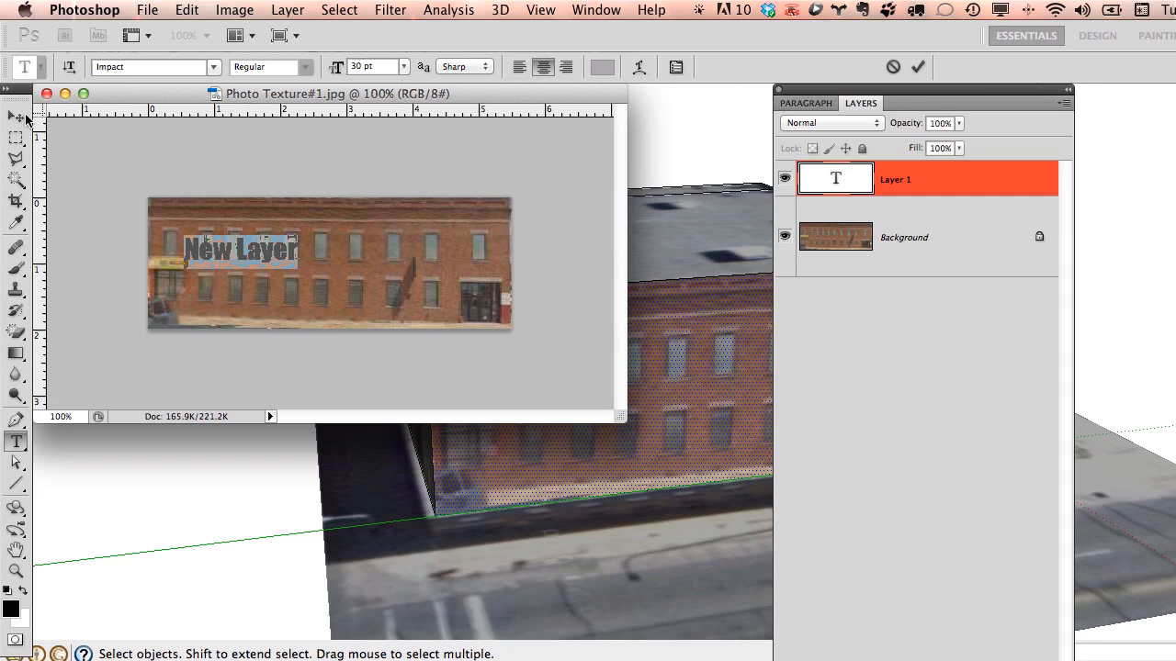
{"action": "left_click", "coordinate": [16, 117]}
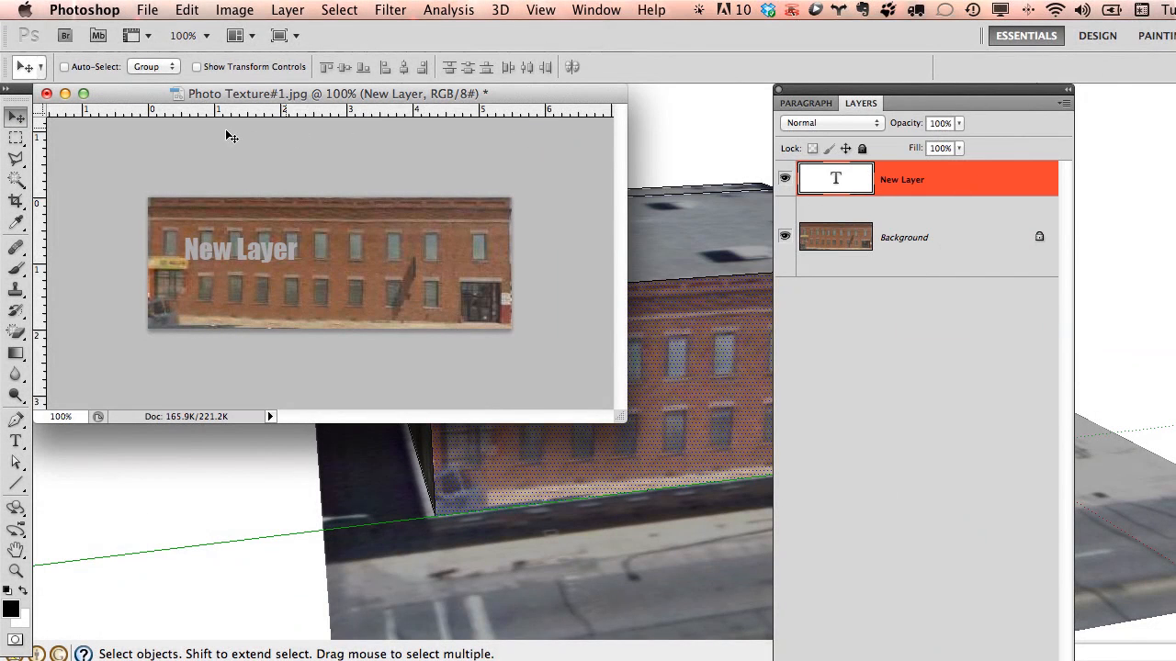
- Close the layered image, saving it as Photo Texture#1.psd in the tmp folder with Maximize Compatibility, and return to SketchUp
{"action": "left_click", "coordinate": [45, 93]}
{"action": "left_click", "coordinate": [813, 307]}
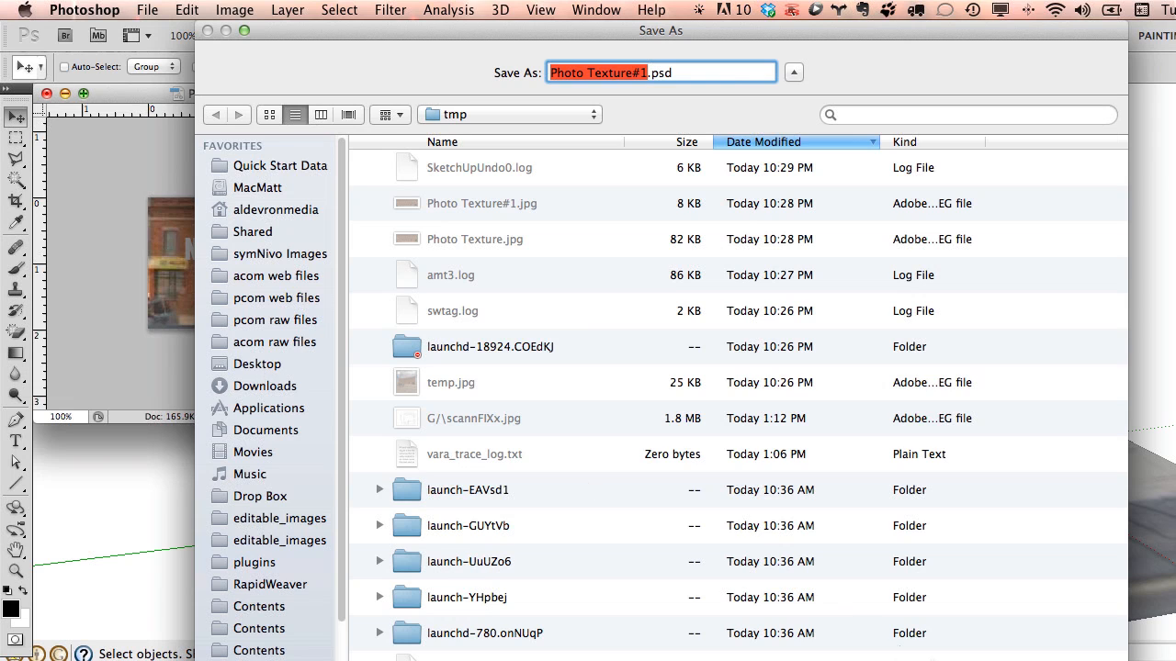
{"action": "key", "text": "Return"}
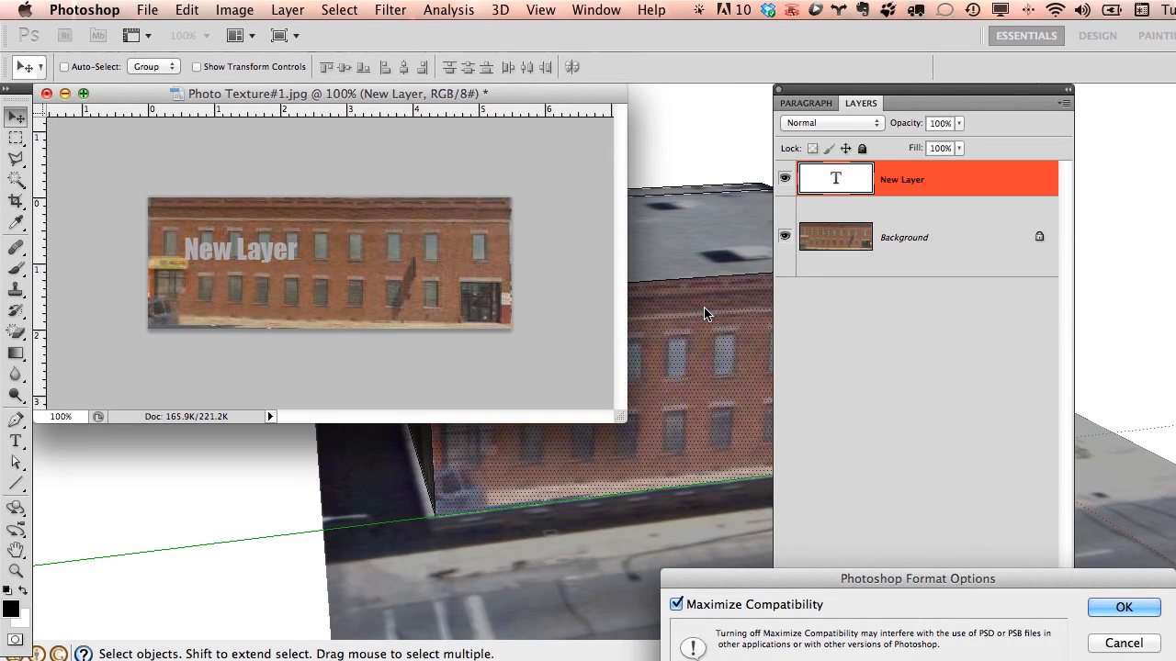
{"action": "left_click", "coordinate": [1124, 609]}
{"action": "left_click", "coordinate": [641, 168]}
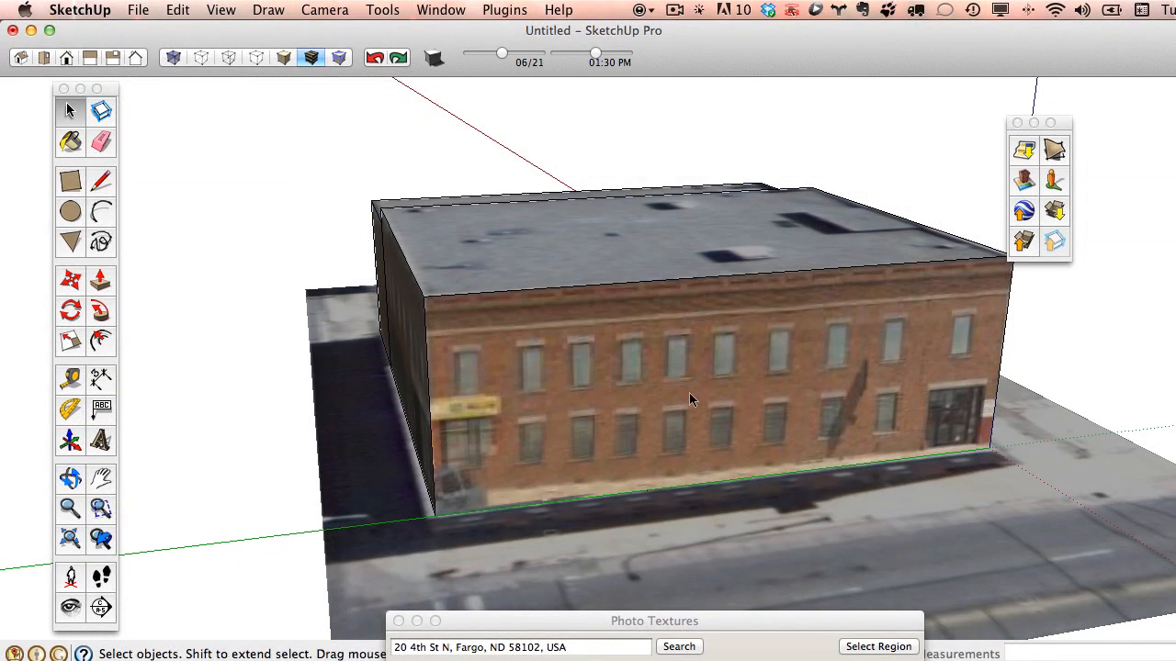
- Put the Photo Textures window away and offset the main roof's outline slightly inward to form a narrow parapet rim
{"action": "left_click_drag", "start_coordinate": [508, 627], "coordinate": [740, 660]}
{"action": "left_click", "coordinate": [776, 66]}
{"action": "mouse_move", "coordinate": [725, 202]}
{"action": "middle_mouse_down"}
{"action": "mouse_move", "coordinate": [708, 236]}
{"action": "mouse_move", "coordinate": [614, 283]}
{"action": "mouse_move", "coordinate": [482, 309]}
{"action": "mouse_move", "coordinate": [514, 325]}
{"action": "mouse_move", "coordinate": [635, 334]}
{"action": "mouse_move", "coordinate": [414, 333]}
{"action": "mouse_move", "coordinate": [376, 352]}
{"action": "middle_mouse_up"}
{"action": "middle_click_drag", "start_coordinate": [619, 217], "coordinate": [487, 267]}
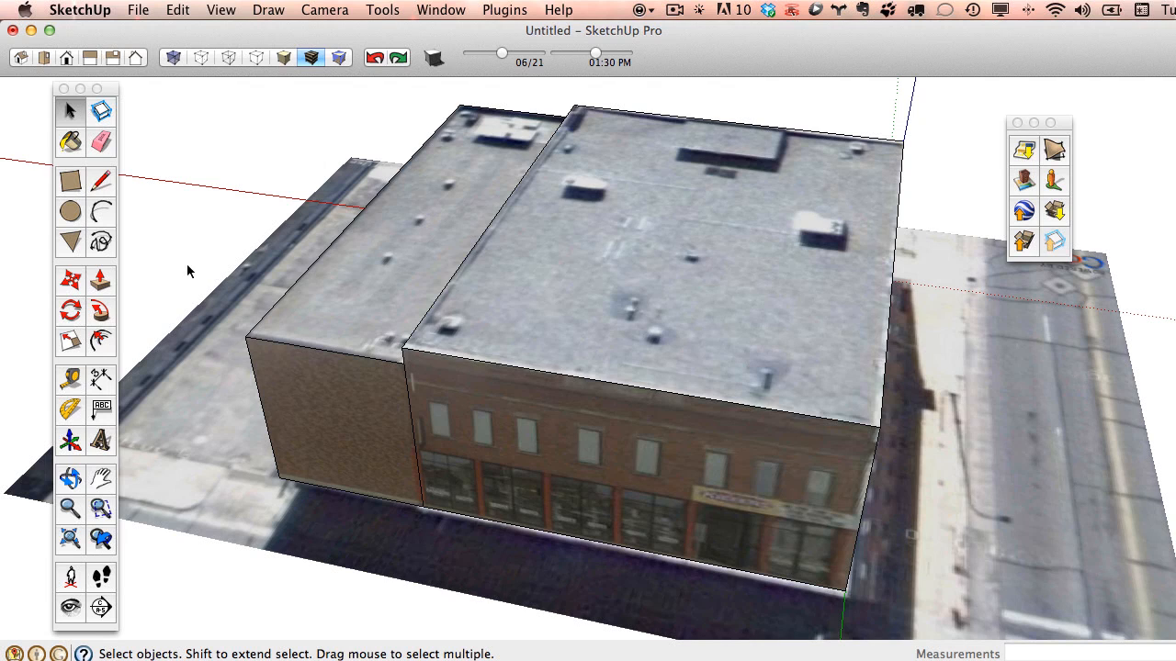
{"action": "left_click", "coordinate": [101, 342]}
{"action": "left_click", "coordinate": [744, 379]}
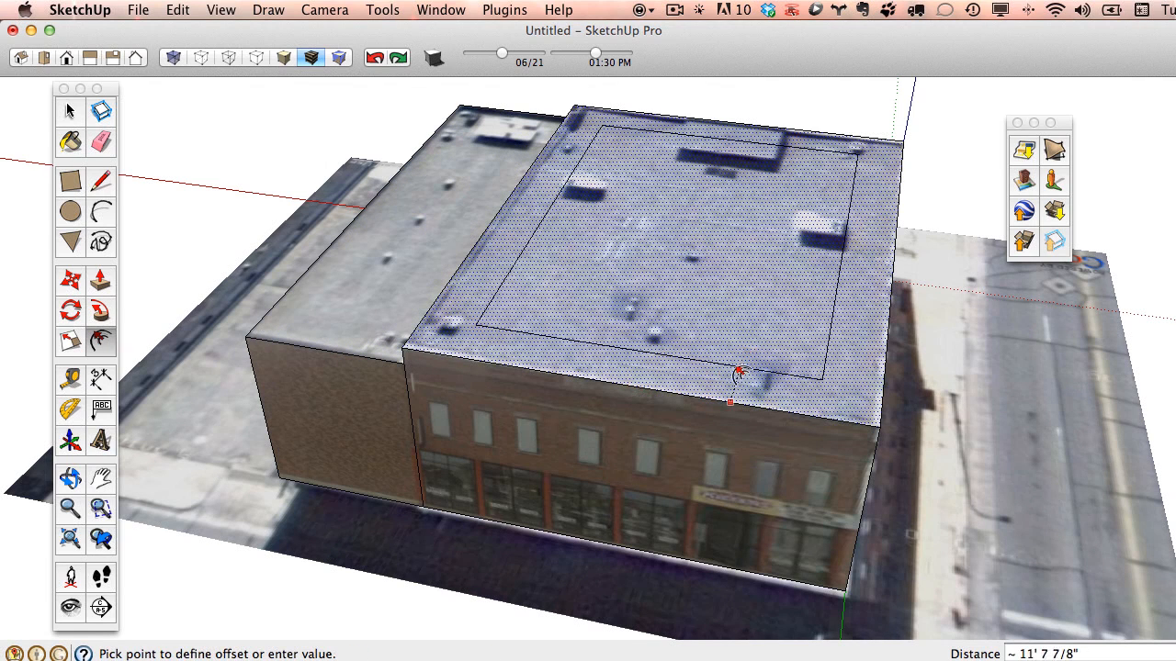
{"action": "left_click", "coordinate": [719, 399]}
- Push the main roof's inner face down about 2' 2 5/8" to leave a raised parapet around it
{"action": "middle_click_drag", "start_coordinate": [834, 398], "coordinate": [302, 355]}
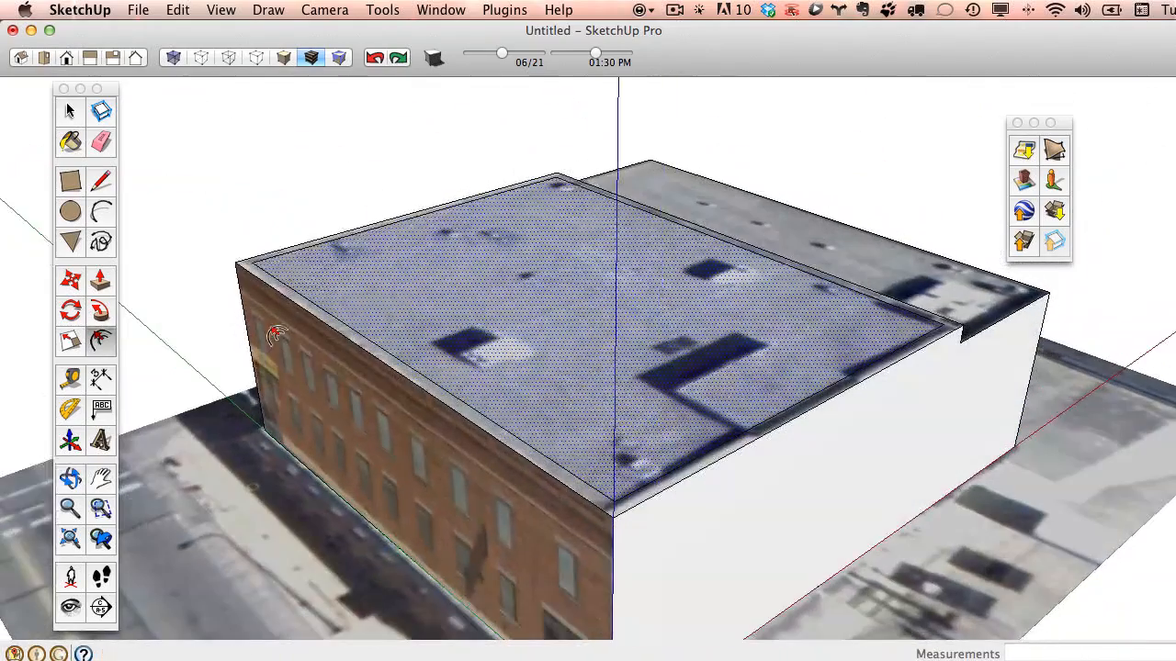
{"action": "key", "text": "p"}
{"action": "left_click_drag", "start_coordinate": [498, 248], "coordinate": [491, 260]}
{"action": "middle_click_drag", "start_coordinate": [392, 287], "coordinate": [787, 357]}
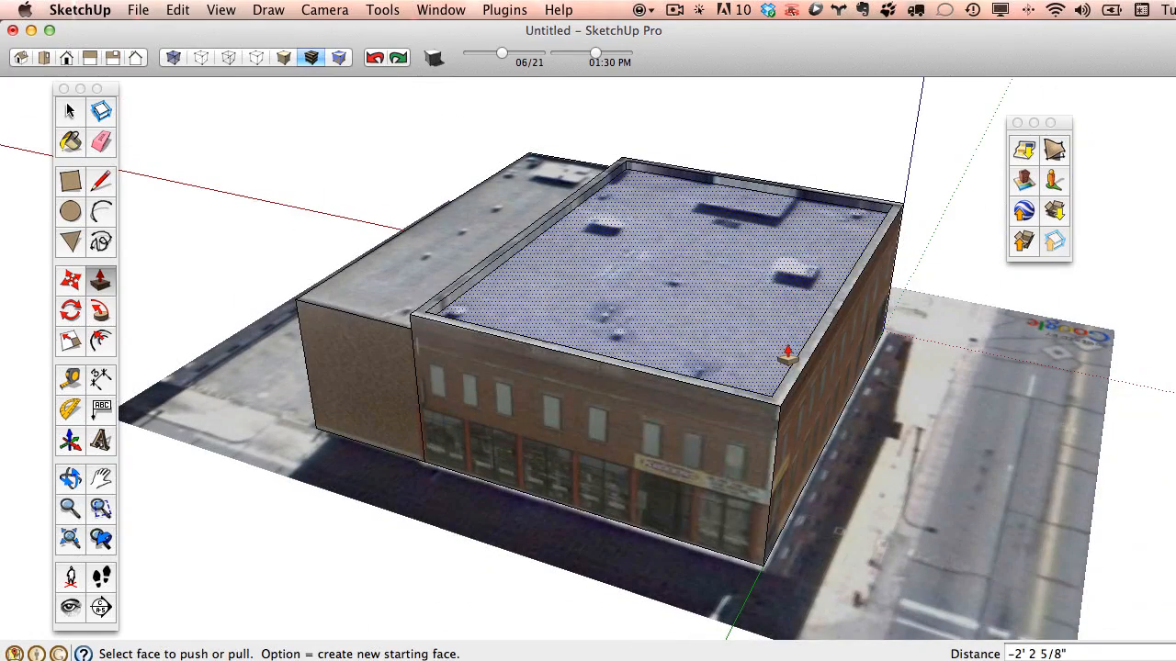
{"action": "middle_click_drag", "start_coordinate": [681, 372], "coordinate": [555, 363]}
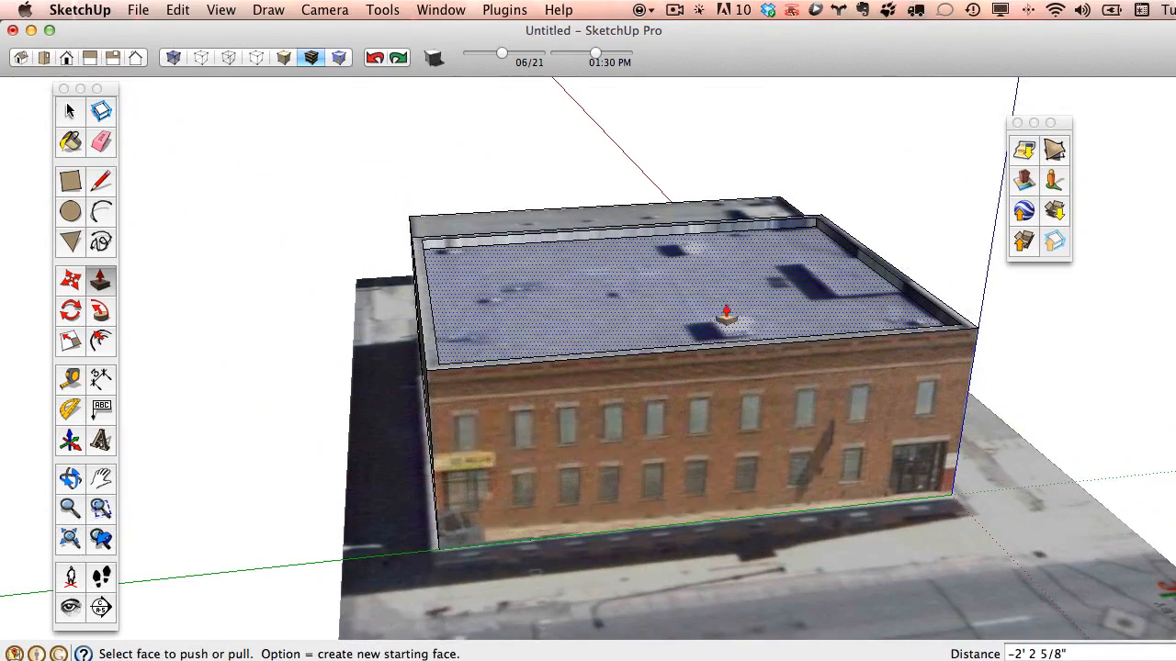
{"action": "middle_click_drag", "start_coordinate": [803, 329], "coordinate": [598, 369]}
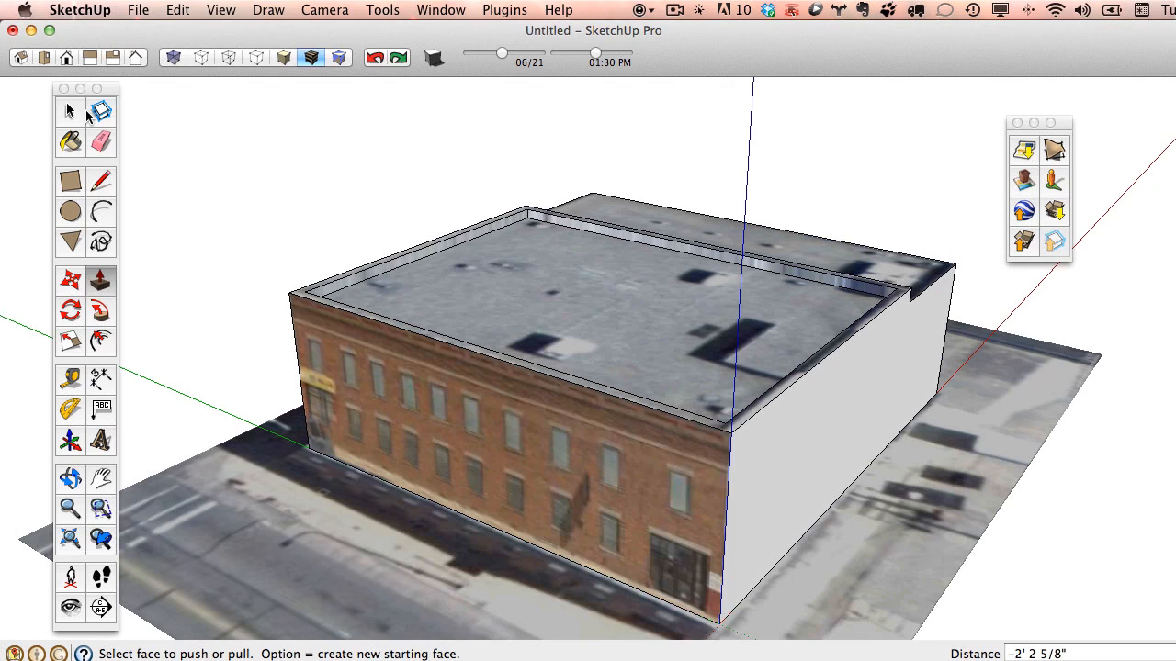
- Push the recessed main roof face deeper and thicken the parapet opposite the blank wall by pulling its inner face inward
{"action": "left_click", "coordinate": [72, 111]}
{"action": "left_click", "coordinate": [452, 252]}
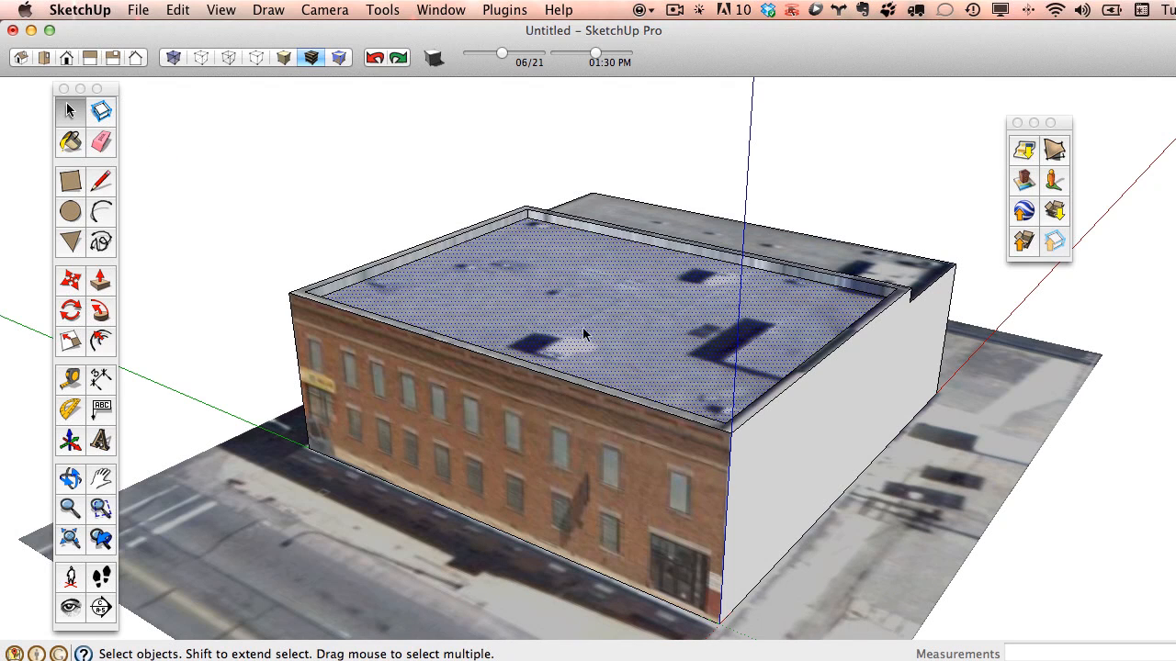
{"action": "left_click", "coordinate": [101, 281]}
{"action": "left_click_drag", "start_coordinate": [577, 273], "coordinate": [581, 304]}
{"action": "mouse_move", "coordinate": [488, 247]}
{"action": "left_mouse_down"}
{"action": "mouse_move", "coordinate": [514, 260]}
{"action": "mouse_move", "coordinate": [485, 249]}
{"action": "mouse_move", "coordinate": [488, 263]}
{"action": "left_mouse_up"}
{"action": "key", "text": "space"}
{"action": "key", "text": "p"}
{"action": "key", "text": "space"}
{"action": "key", "text": "p"}
- Draw lines about 2' 2 1/4" long across the rim at both ends of the thickened parapet to separate its top face
{"action": "key", "text": "l"}
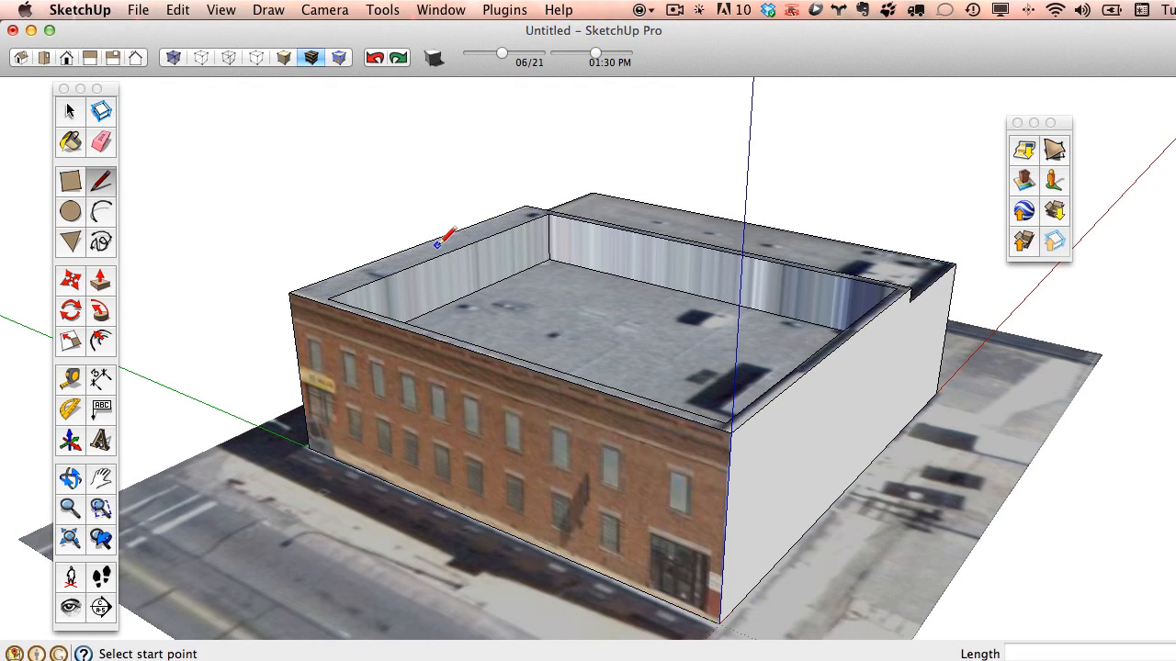
{"action": "left_click", "coordinate": [319, 301]}
{"action": "scroll", "coordinate": [322, 299], "scroll_direction": "up", "scroll_amount": 5}
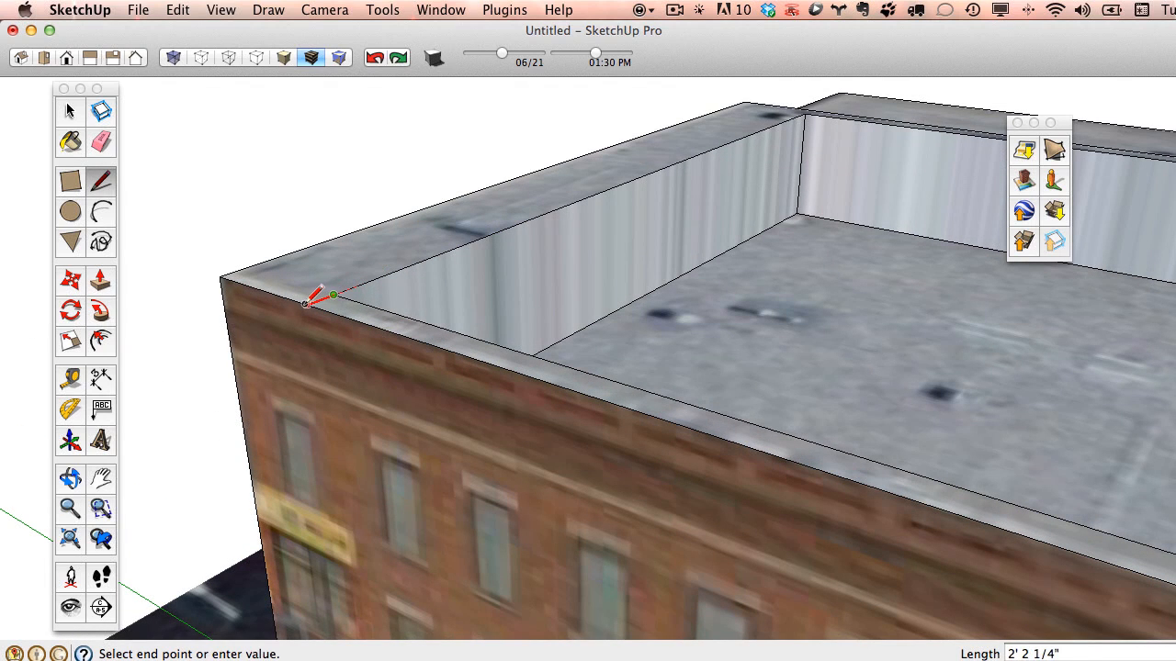
{"action": "left_click", "coordinate": [309, 304]}
{"action": "scroll", "coordinate": [769, 138], "scroll_direction": "up", "scroll_amount": 5}
{"action": "middle_click_drag", "start_coordinate": [835, 95], "coordinate": [763, 190]}
{"action": "left_click", "coordinate": [755, 216]}
{"action": "left_click", "coordinate": [788, 186]}
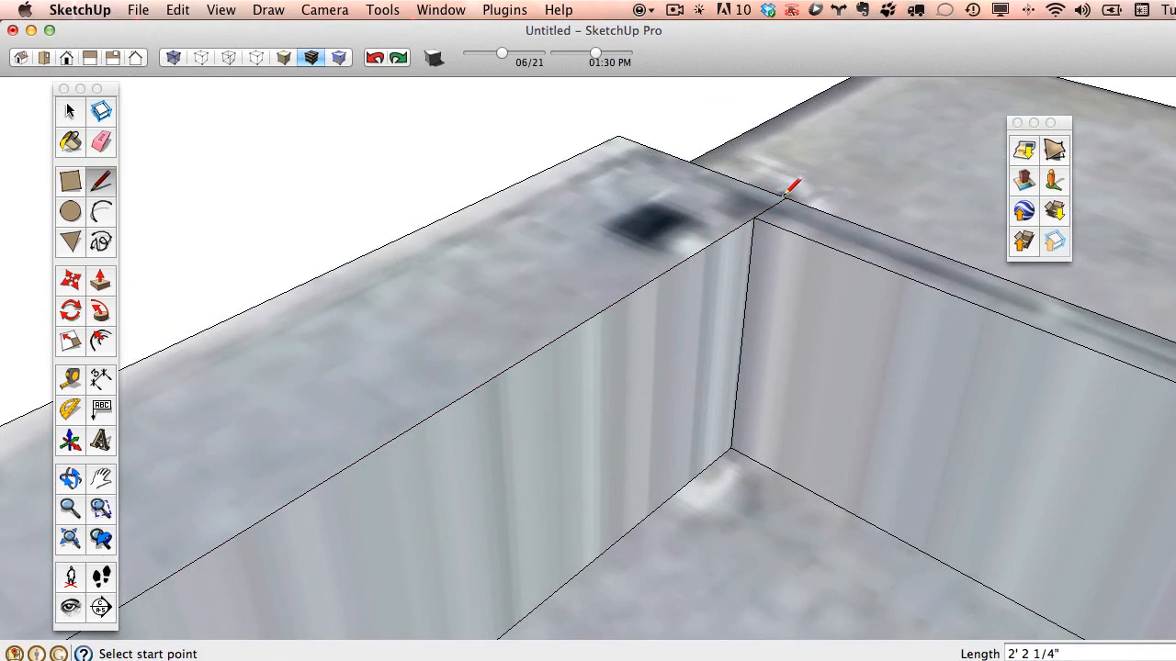
- Pull the thickened parapet section's top face up about 15' 1 1/8"
{"action": "scroll", "coordinate": [787, 189], "scroll_direction": "down", "scroll_amount": 5}
{"action": "key", "text": "p"}
{"action": "left_click_drag", "start_coordinate": [704, 234], "coordinate": [704, 173]}
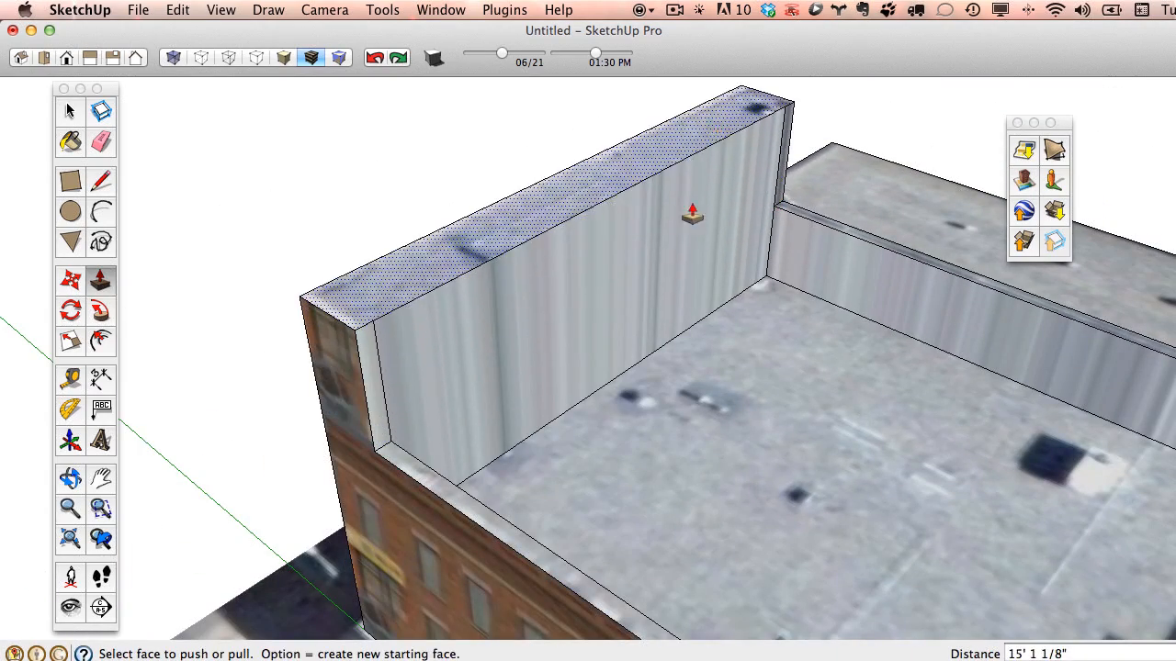
- Undo the raised section, the parapet changes and the roof recess to return to a flat main roof
{"action": "scroll", "coordinate": [667, 267], "scroll_direction": "down", "scroll_amount": 6}
{"action": "key", "text": "o"}
{"action": "left_click_drag", "start_coordinate": [545, 211], "coordinate": [890, 199]}
{"action": "left_click_drag", "start_coordinate": [672, 297], "coordinate": [466, 205]}
{"action": "key", "text": "p"}
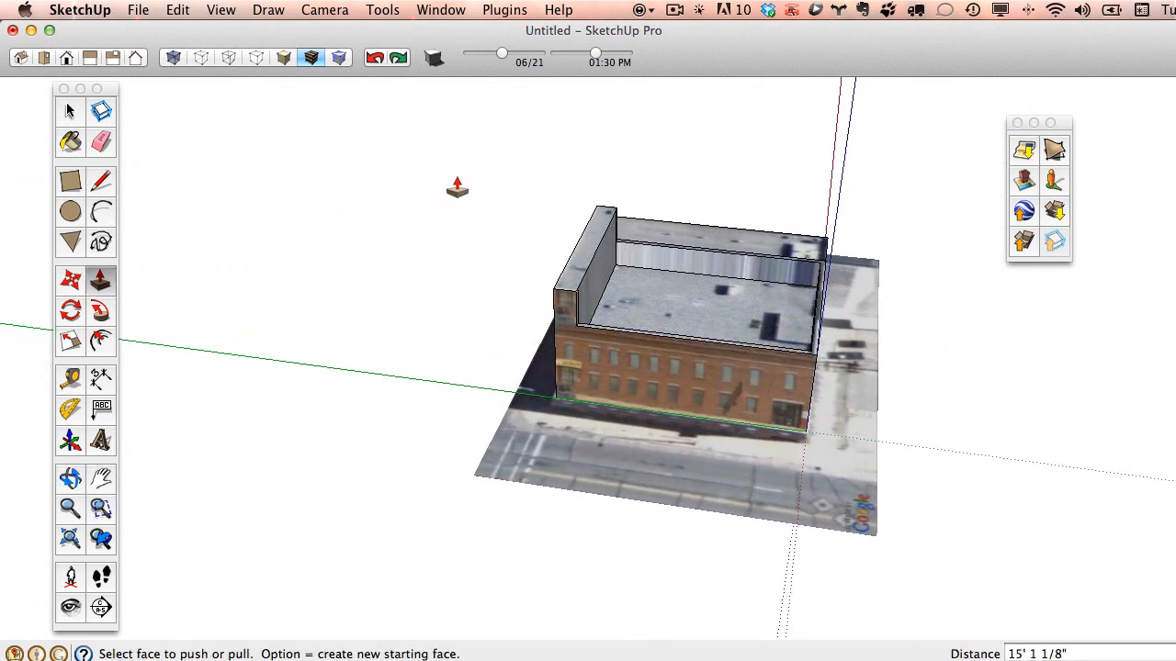
{"action": "left_click", "coordinate": [376, 59]}
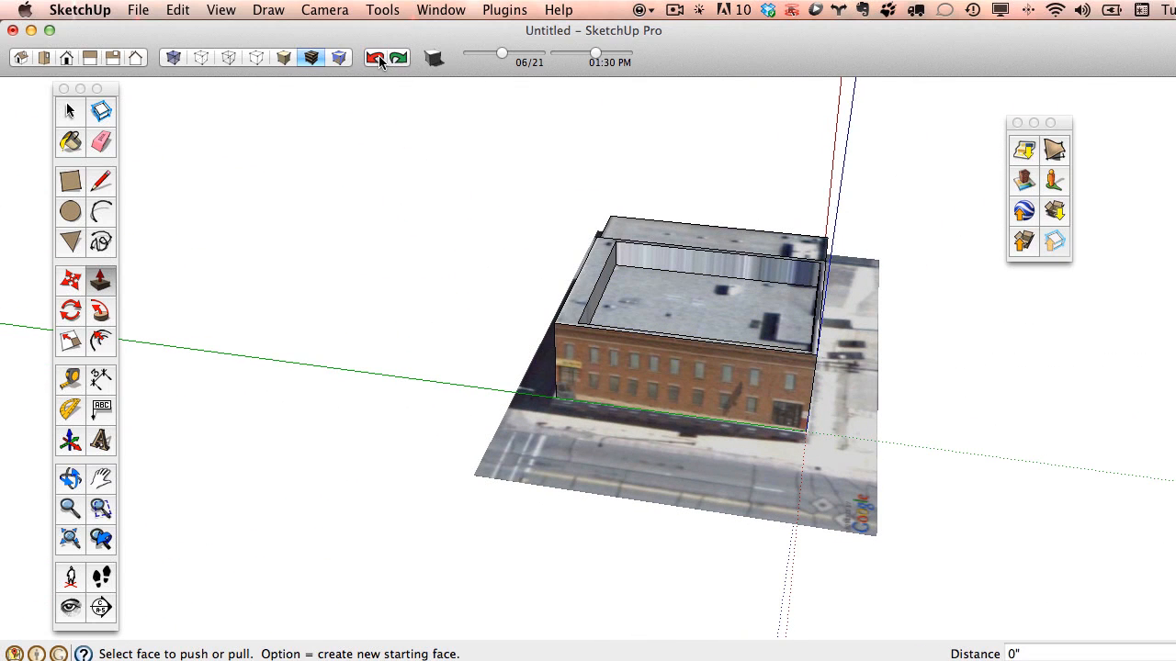
{"action": "left_click", "coordinate": [376, 58]}
{"action": "left_click", "coordinate": [377, 58]}
{"action": "left_click", "coordinate": [377, 59]}
{"action": "left_click", "coordinate": [376, 59]}
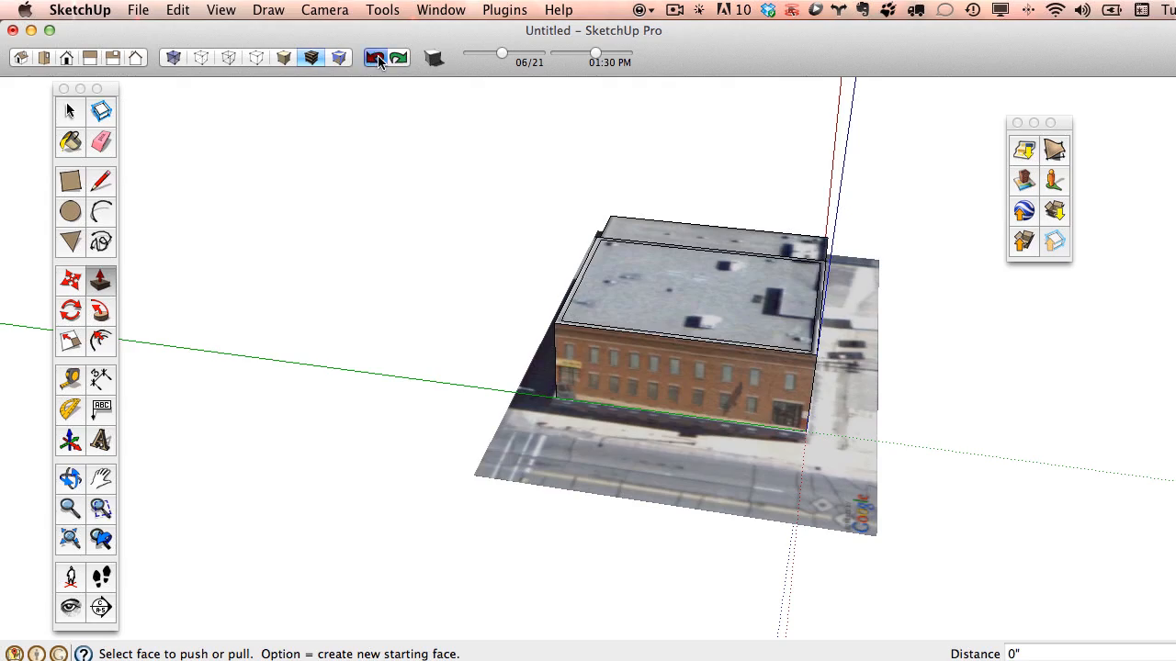
- Offset the plain main roof's outline slightly inward to form a narrow rim around it
{"action": "middle_click_drag", "start_coordinate": [423, 282], "coordinate": [635, 270]}
{"action": "scroll", "coordinate": [596, 277], "scroll_direction": "up", "scroll_amount": 8}
{"action": "middle_click_drag", "start_coordinate": [539, 321], "coordinate": [248, 214]}
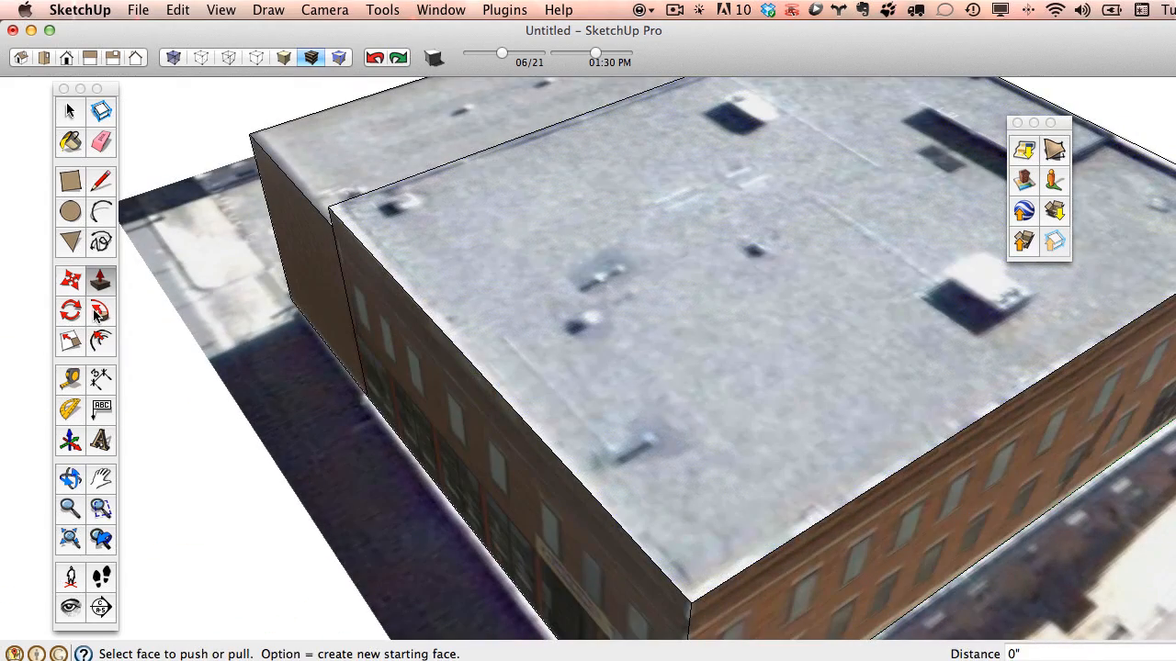
{"action": "left_click", "coordinate": [99, 341]}
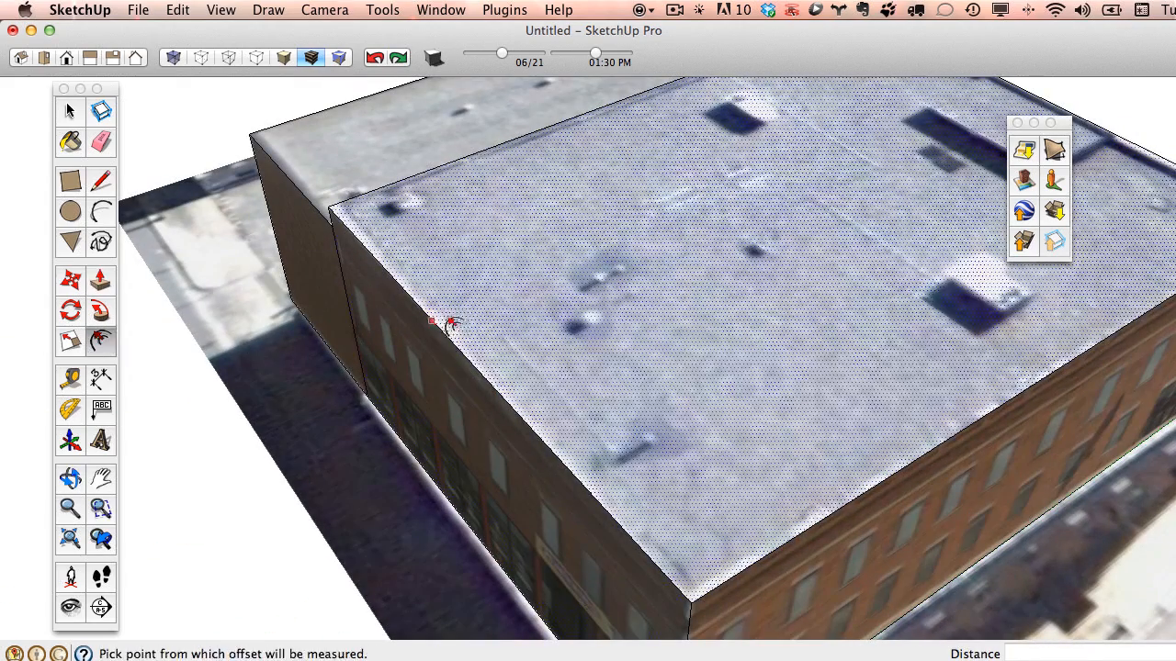
{"action": "left_click", "coordinate": [472, 330]}
{"action": "left_click", "coordinate": [466, 336]}
{"action": "scroll", "coordinate": [506, 380], "scroll_direction": "up", "scroll_amount": 5}
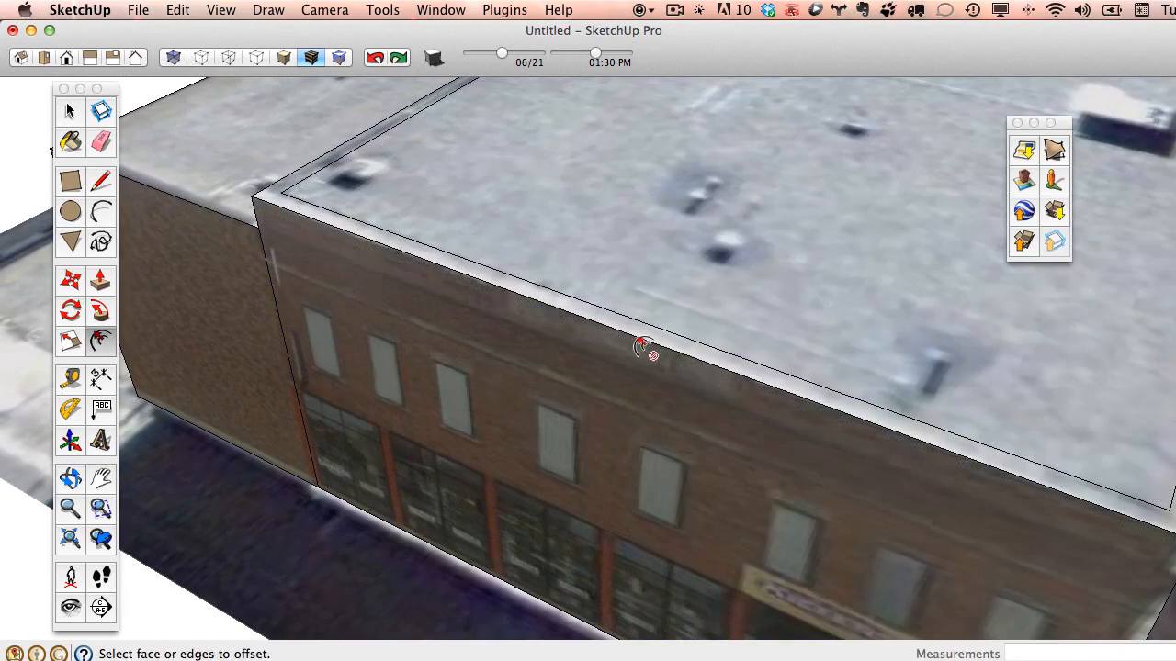
- Split off the middle of the rim above the storefront facade with two short cross lines and start Push/Pull on the roof
{"action": "key", "text": "l"}
{"action": "left_click", "coordinate": [520, 293]}
{"action": "left_click", "coordinate": [532, 283]}
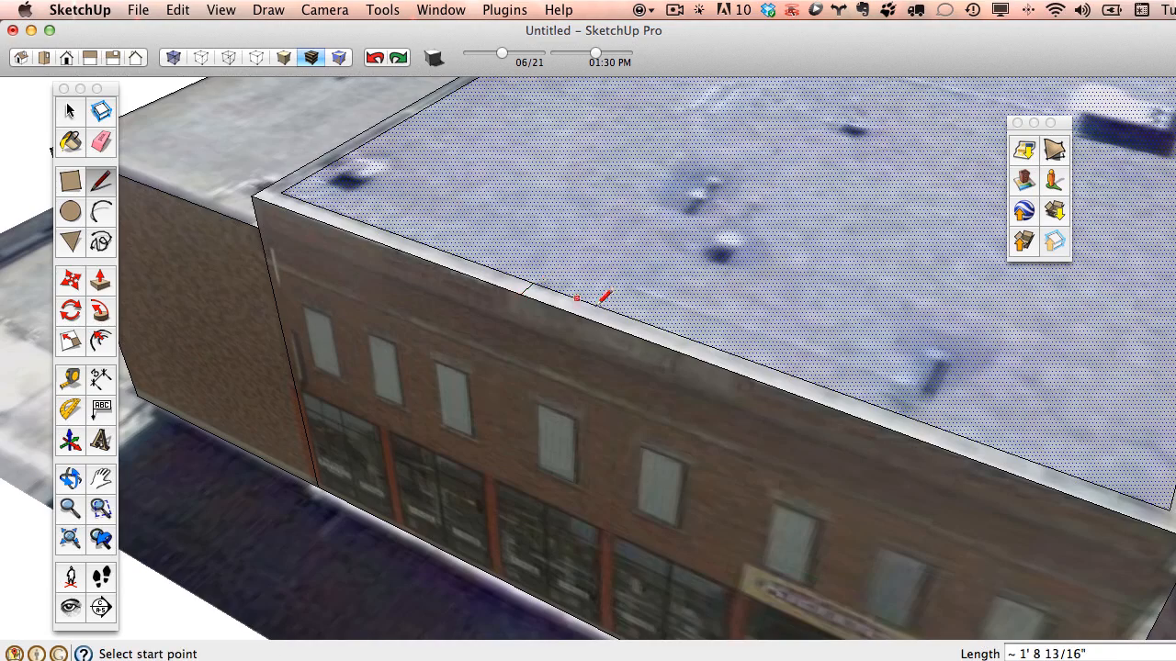
{"action": "left_click", "coordinate": [859, 419]}
{"action": "left_click", "coordinate": [869, 404]}
{"action": "key", "text": "p"}
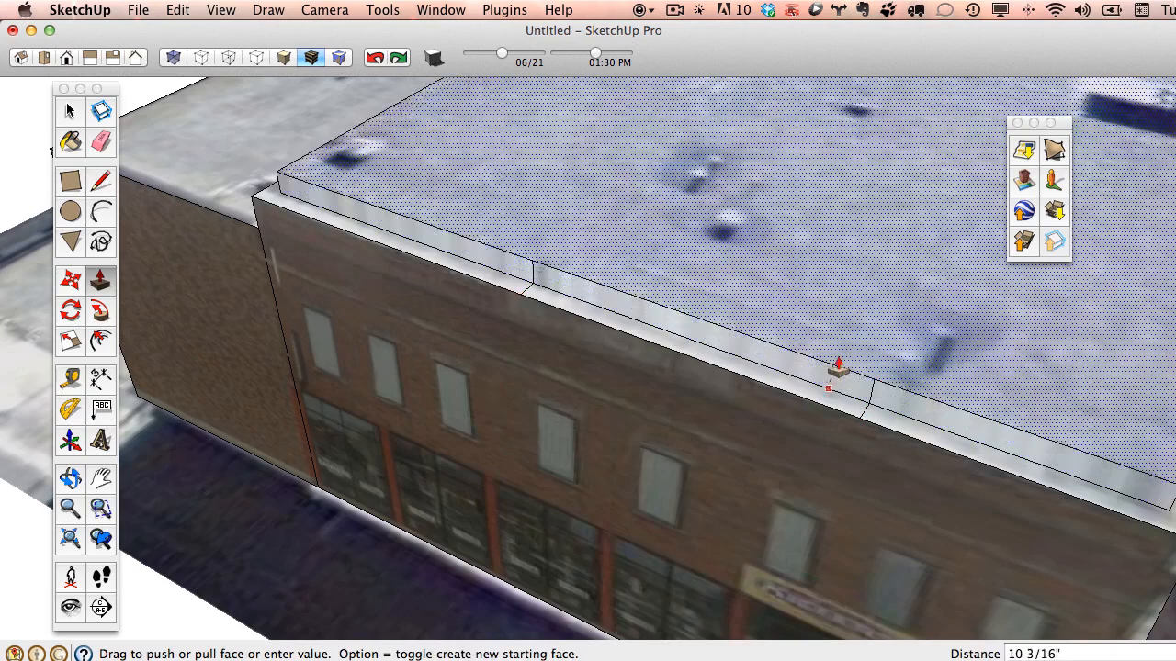
- Push/pull the middle segment of the front parapet's top face up about 4' 8"
{"action": "key", "text": "space"}
{"action": "key", "text": "p"}
{"action": "left_click", "coordinate": [830, 404]}
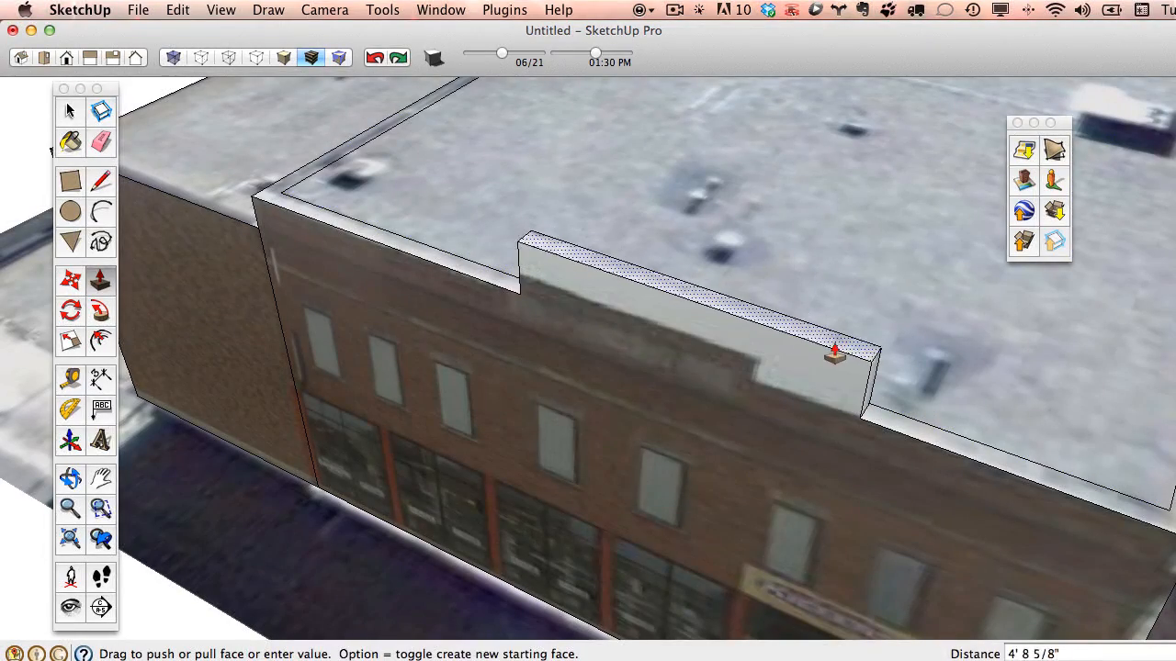
{"action": "left_click", "coordinate": [835, 341]}
{"action": "middle_click_drag", "start_coordinate": [716, 387], "coordinate": [1012, 390]}
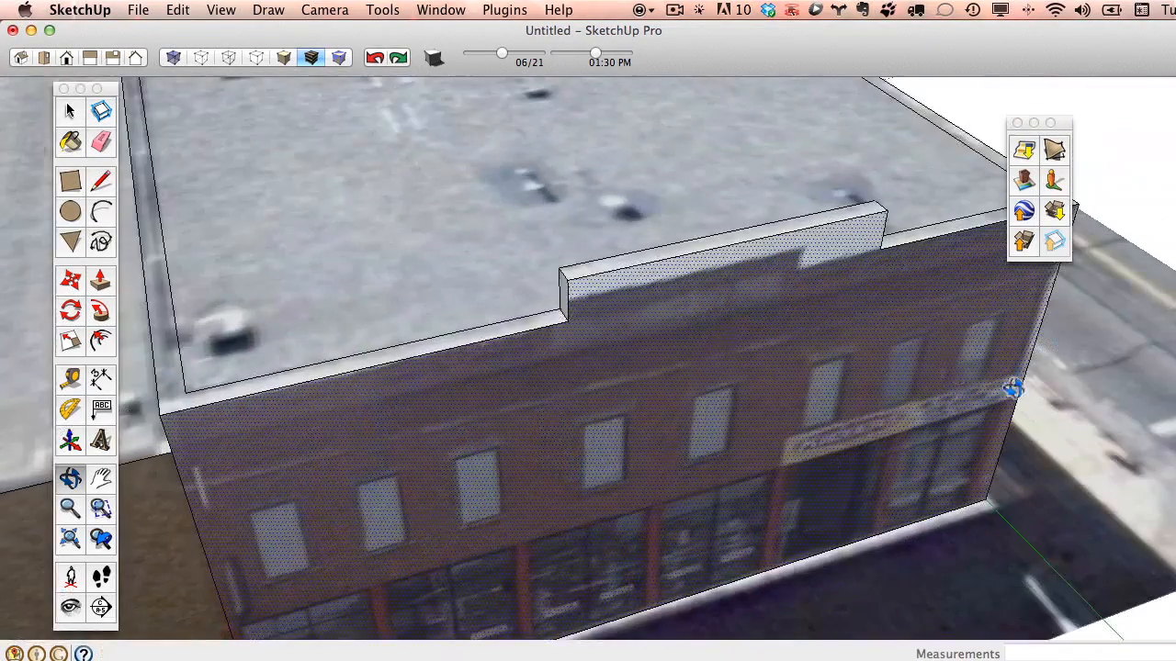
- Extend one end of the raised parapet section about 2' 9" and push the opposite end in about 7' 6" to match the facade photo
{"action": "left_click", "coordinate": [559, 309]}
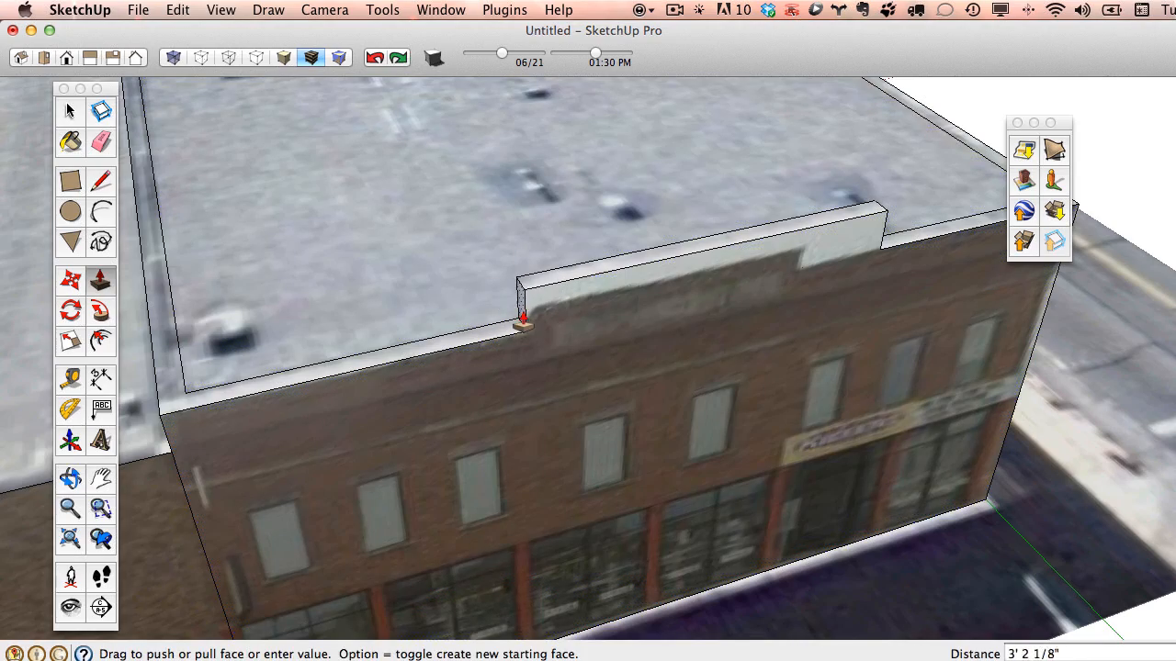
{"action": "left_click", "coordinate": [522, 322]}
{"action": "middle_click_drag", "start_coordinate": [525, 320], "coordinate": [824, 404]}
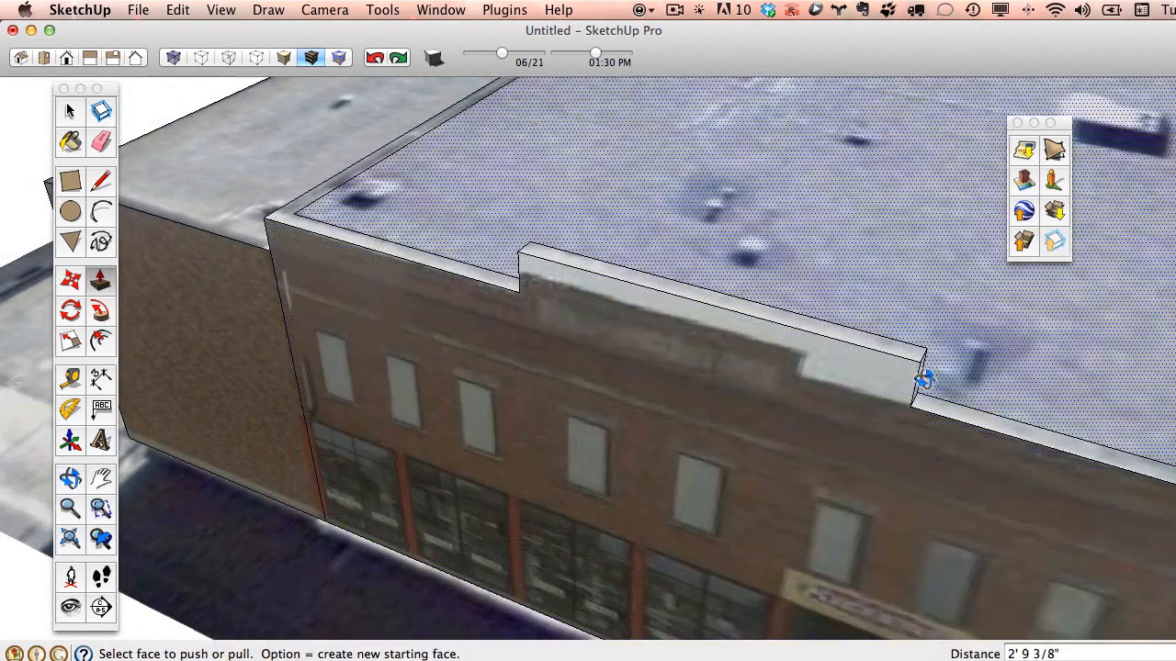
{"action": "middle_click_drag", "start_coordinate": [923, 386], "coordinate": [892, 388]}
{"action": "left_click", "coordinate": [876, 395]}
{"action": "left_click", "coordinate": [767, 373]}
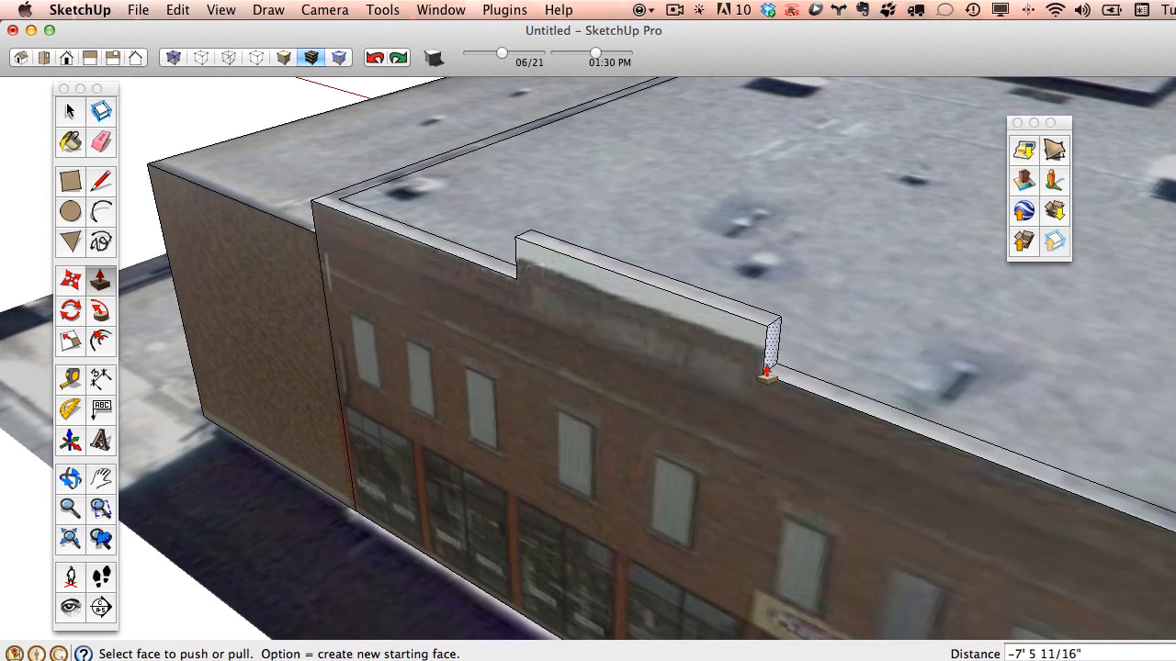
- Lower the top of the raised parapet section by about 1' 10"
{"action": "left_click", "coordinate": [740, 327]}
{"action": "left_click", "coordinate": [727, 398]}
{"action": "middle_click_drag", "start_coordinate": [726, 398], "coordinate": [890, 368]}
- Outline the rooftop structure seen in the aerial photo with lines, starting from the parapet at the plain white wall
{"action": "scroll", "coordinate": [890, 367], "scroll_direction": "up", "scroll_amount": 5}
{"action": "middle_click_drag", "start_coordinate": [712, 372], "coordinate": [722, 447]}
{"action": "scroll", "coordinate": [722, 447], "scroll_direction": "up", "scroll_amount": 2}
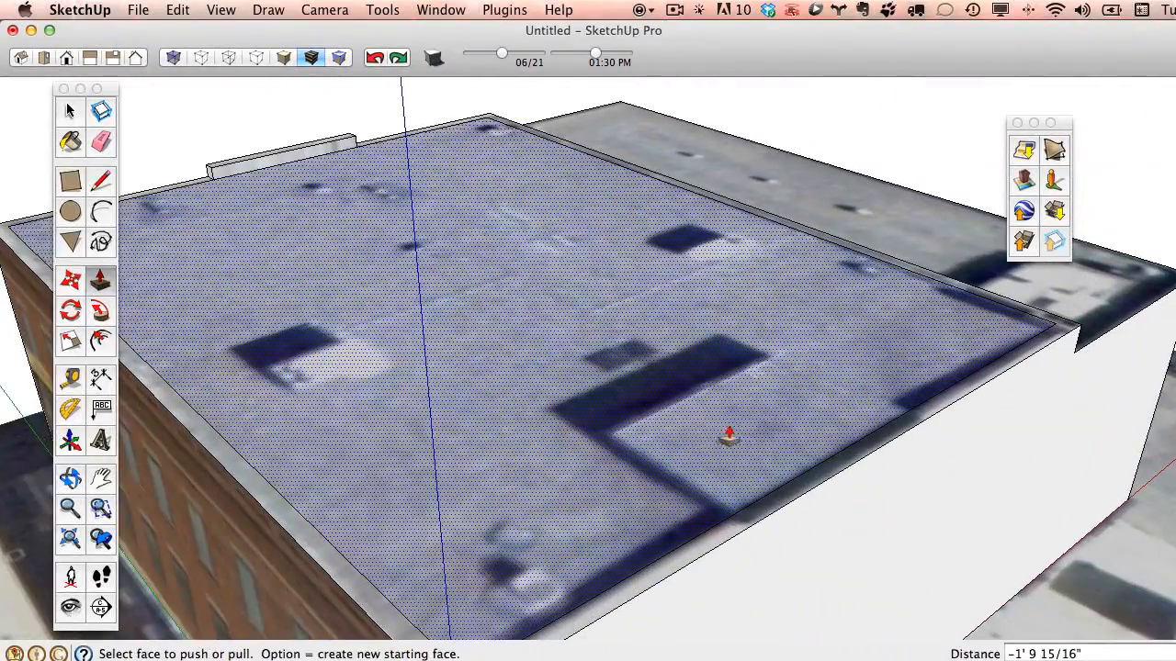
{"action": "scroll", "coordinate": [777, 433], "scroll_direction": "down", "scroll_amount": 3}
{"action": "middle_click_drag", "start_coordinate": [774, 428], "coordinate": [708, 445]}
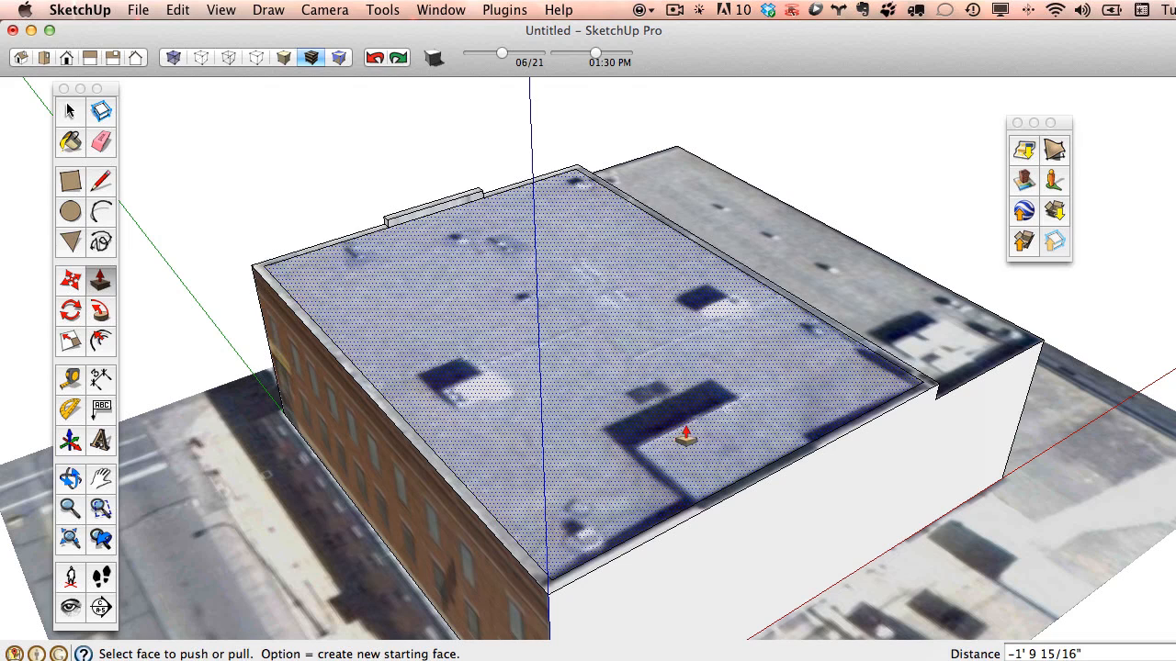
{"action": "left_click", "coordinate": [102, 184]}
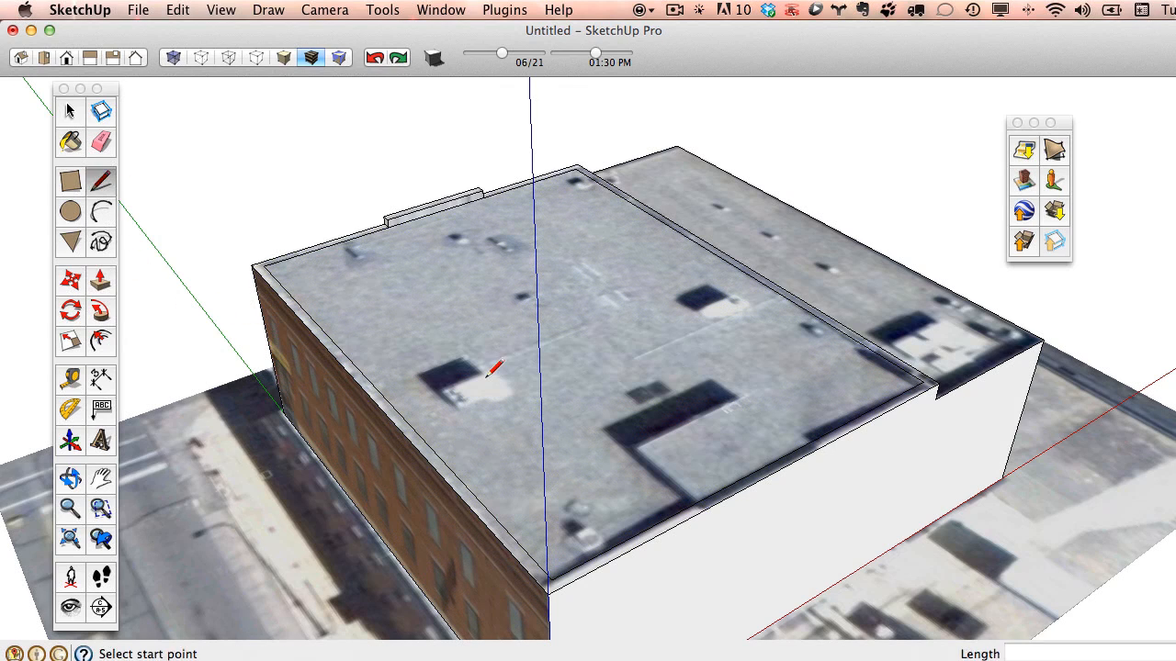
{"action": "scroll", "coordinate": [679, 483], "scroll_direction": "up", "scroll_amount": 4}
{"action": "left_click", "coordinate": [728, 525]}
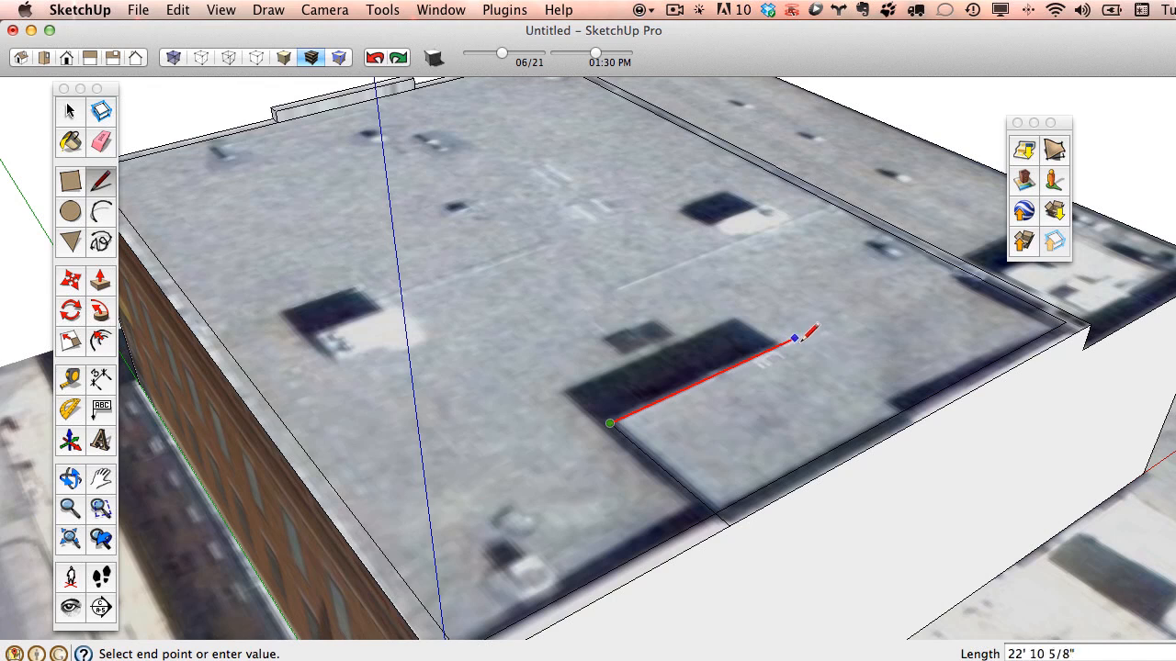
{"action": "left_click", "coordinate": [914, 423]}
- Push/pull the outlined rooftop area up about 5' 4" to form a box
{"action": "key", "text": "p"}
{"action": "left_click_drag", "start_coordinate": [861, 420], "coordinate": [830, 394]}
{"action": "middle_click_drag", "start_coordinate": [830, 394], "coordinate": [857, 459]}
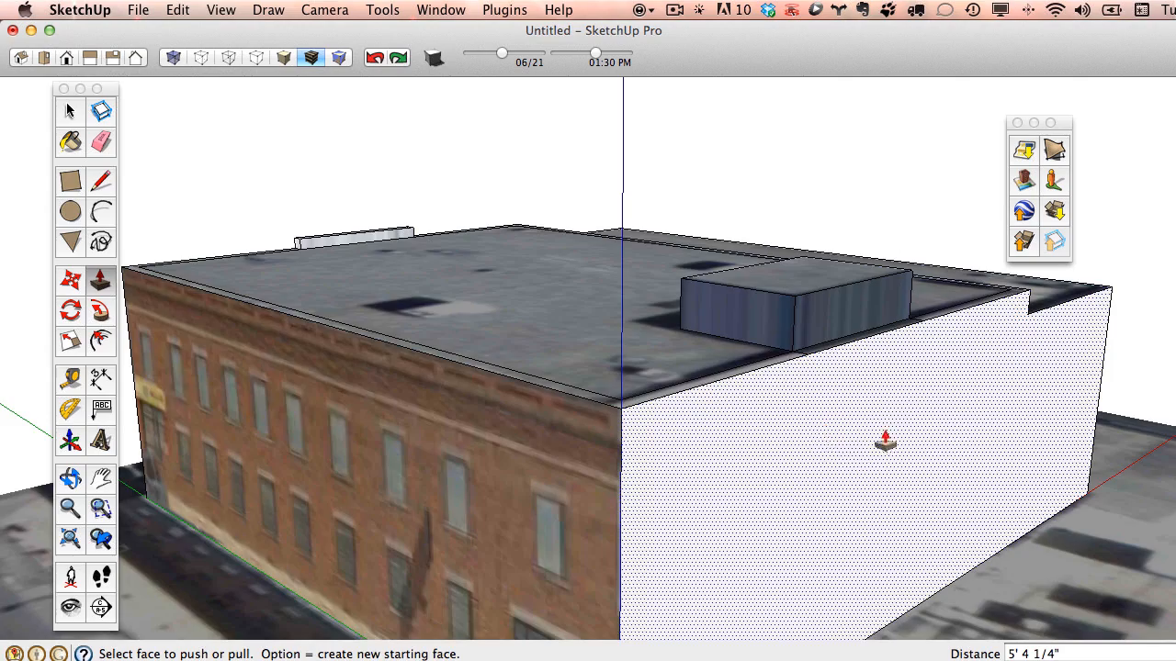
{"action": "middle_click_drag", "start_coordinate": [953, 419], "coordinate": [838, 460]}
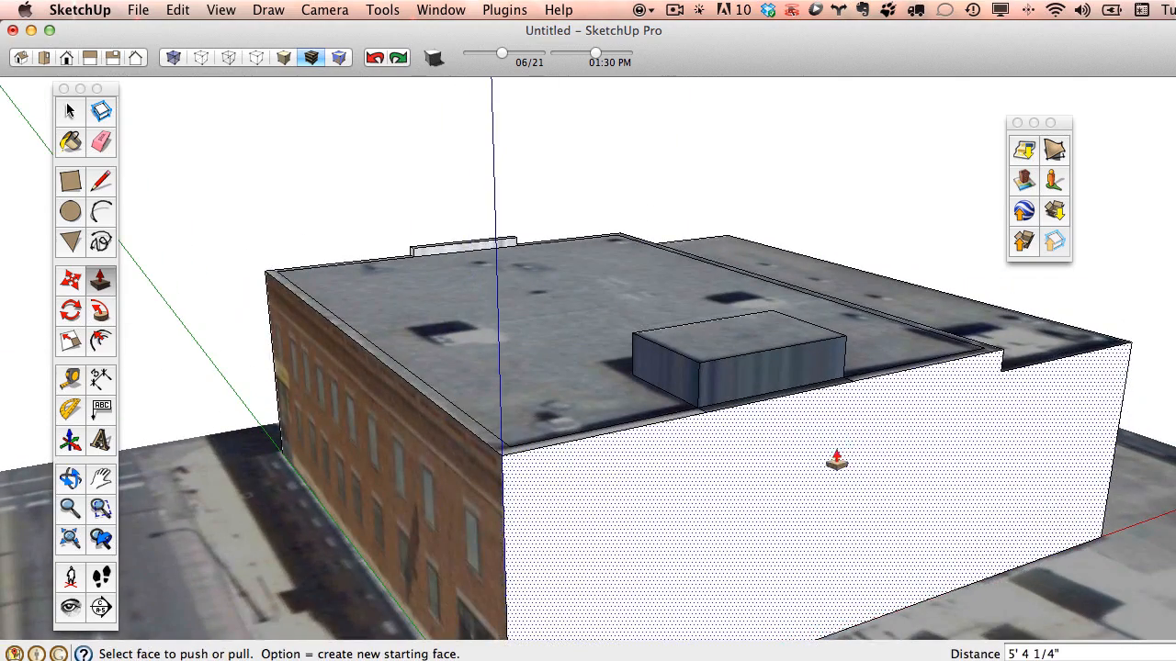
{"action": "middle_click_drag", "start_coordinate": [776, 381], "coordinate": [654, 311]}
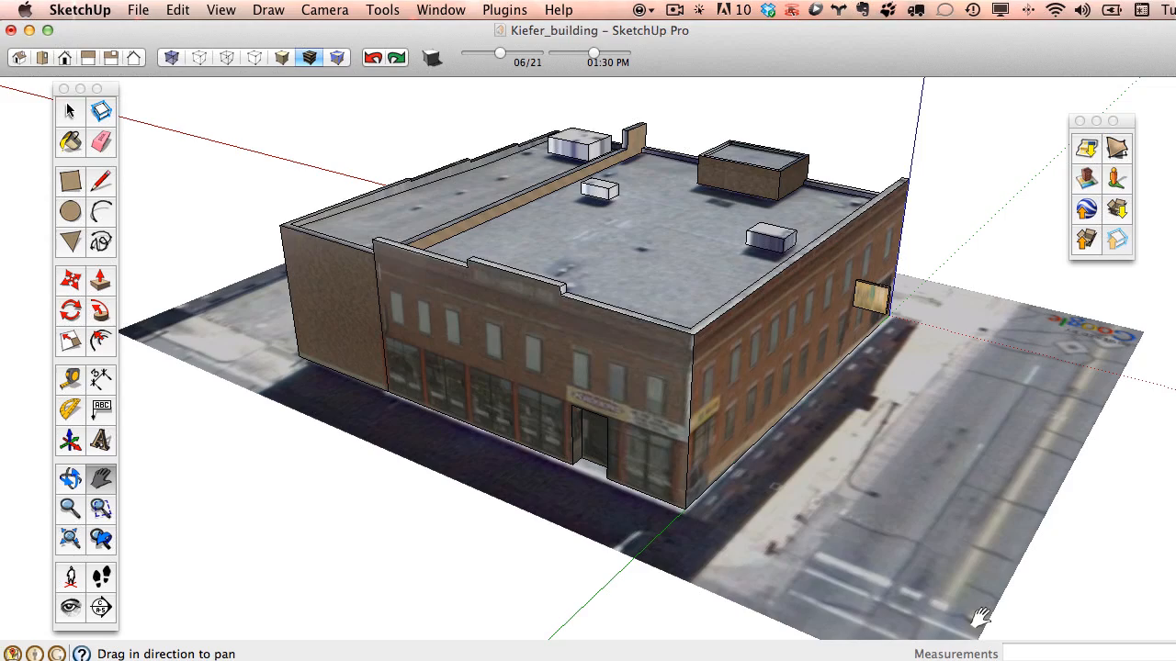
- Turn on X-ray display for the Kiefer building and examine it through the walls from front and rear
{"action": "left_click_drag", "start_coordinate": [948, 349], "coordinate": [1045, 339]}
{"action": "middle_click_drag", "start_coordinate": [922, 332], "coordinate": [820, 373]}
{"action": "left_click_drag", "start_coordinate": [600, 290], "coordinate": [625, 304]}
{"action": "key", "text": "h"}
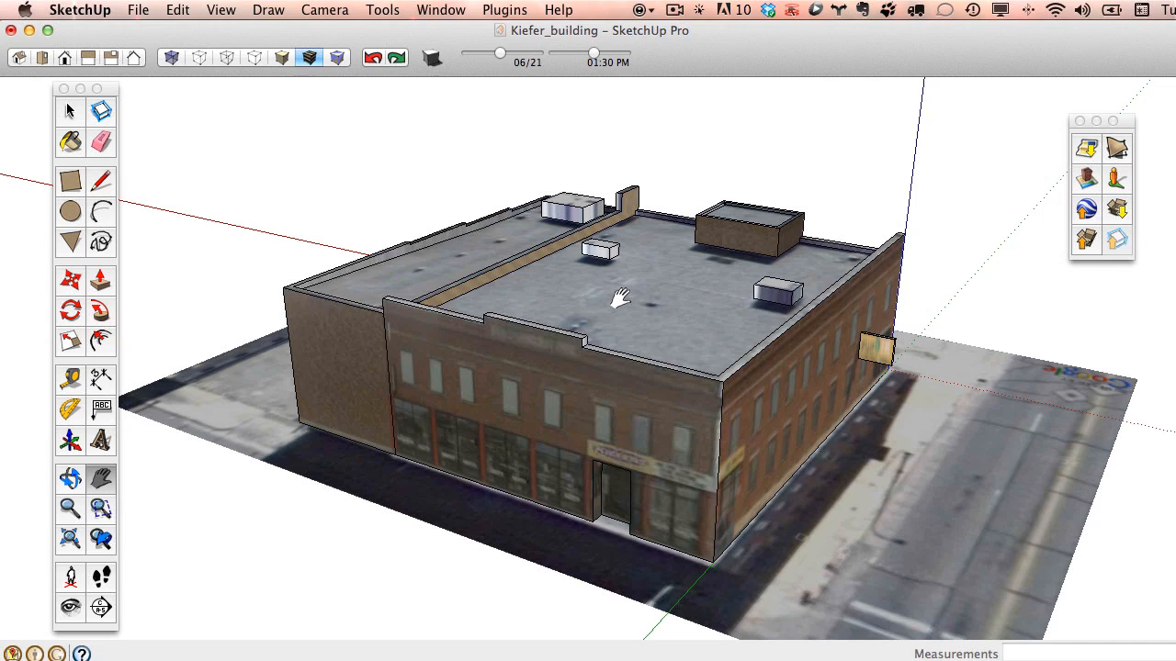
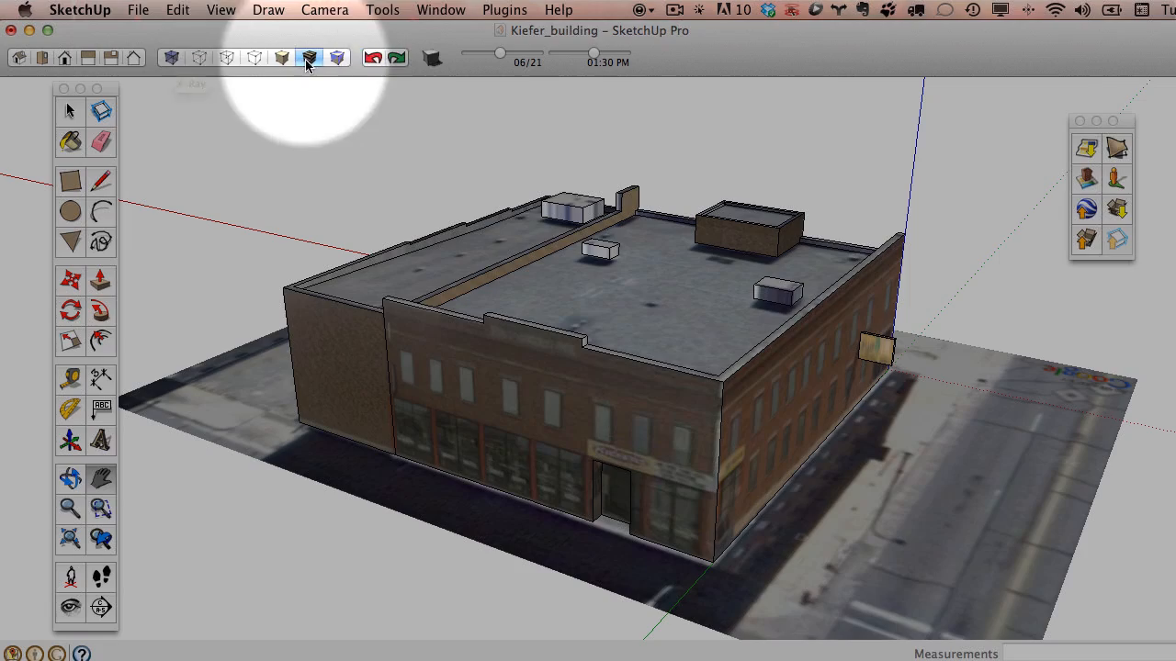
{"action": "left_click", "coordinate": [171, 58]}
{"action": "middle_click_drag", "start_coordinate": [524, 333], "coordinate": [769, 394]}
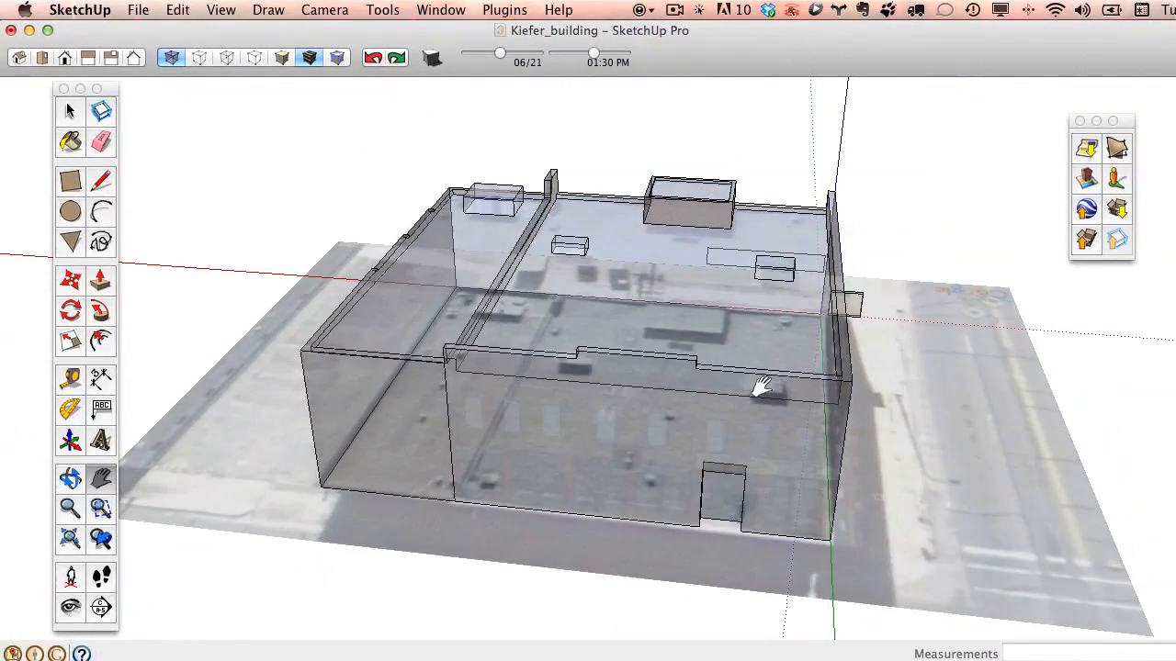
{"action": "middle_click_drag", "start_coordinate": [800, 346], "coordinate": [704, 468]}
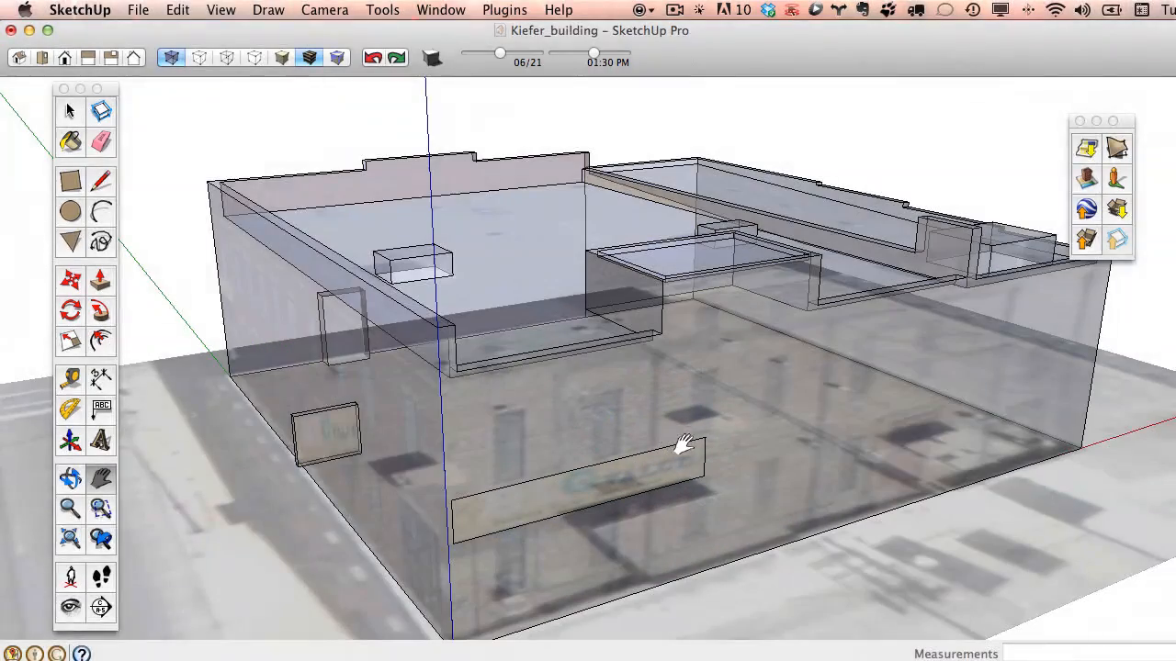
- Erase the long rectangular sign on the building's rear wall
{"action": "key", "text": "e"}
{"action": "mouse_move", "coordinate": [703, 425]}
{"action": "left_mouse_down"}
{"action": "mouse_move", "coordinate": [709, 480]}
{"action": "mouse_move", "coordinate": [696, 462]}
{"action": "left_mouse_up"}
{"action": "mouse_move", "coordinate": [591, 385]}
{"action": "middle_mouse_down"}
{"action": "mouse_move", "coordinate": [822, 376]}
{"action": "mouse_move", "coordinate": [619, 468]}
{"action": "mouse_move", "coordinate": [806, 399]}
{"action": "mouse_move", "coordinate": [637, 451]}
{"action": "mouse_move", "coordinate": [501, 400]}
{"action": "mouse_move", "coordinate": [466, 273]}
{"action": "mouse_move", "coordinate": [690, 276]}
{"action": "mouse_move", "coordinate": [598, 328]}
{"action": "mouse_move", "coordinate": [575, 321]}
{"action": "middle_mouse_up"}
{"action": "scroll", "coordinate": [579, 321], "scroll_direction": "up", "scroll_amount": 1}
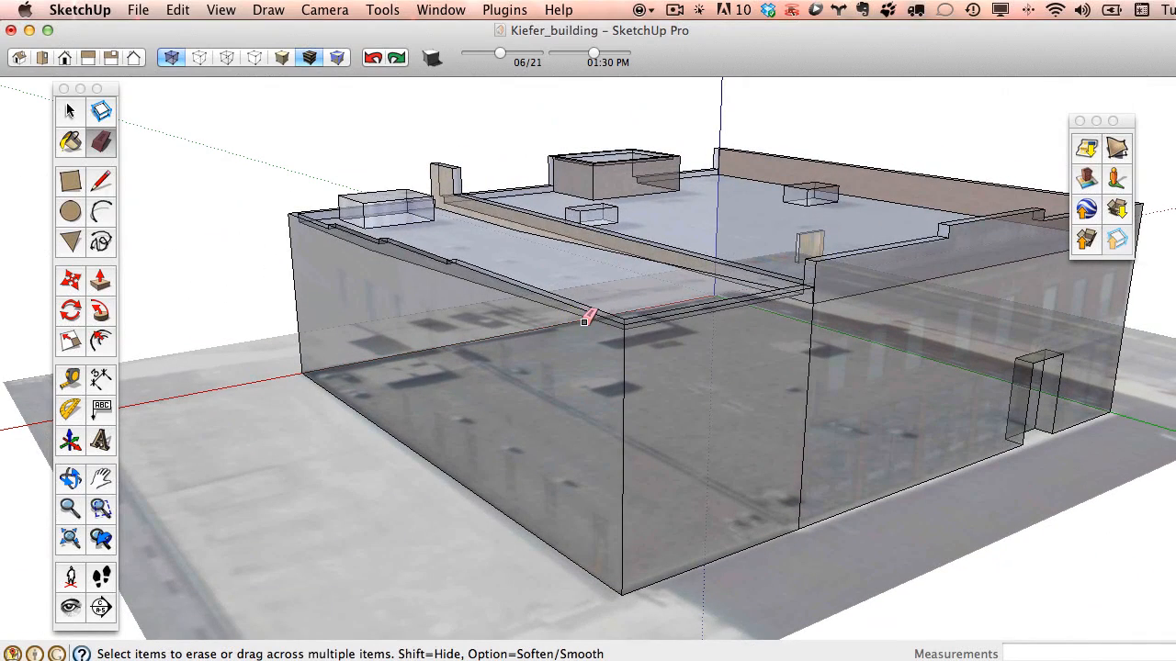
- Turn off X-ray and turn on Back Edges to view the hidden edges as dashed lines
{"action": "left_click", "coordinate": [170, 61]}
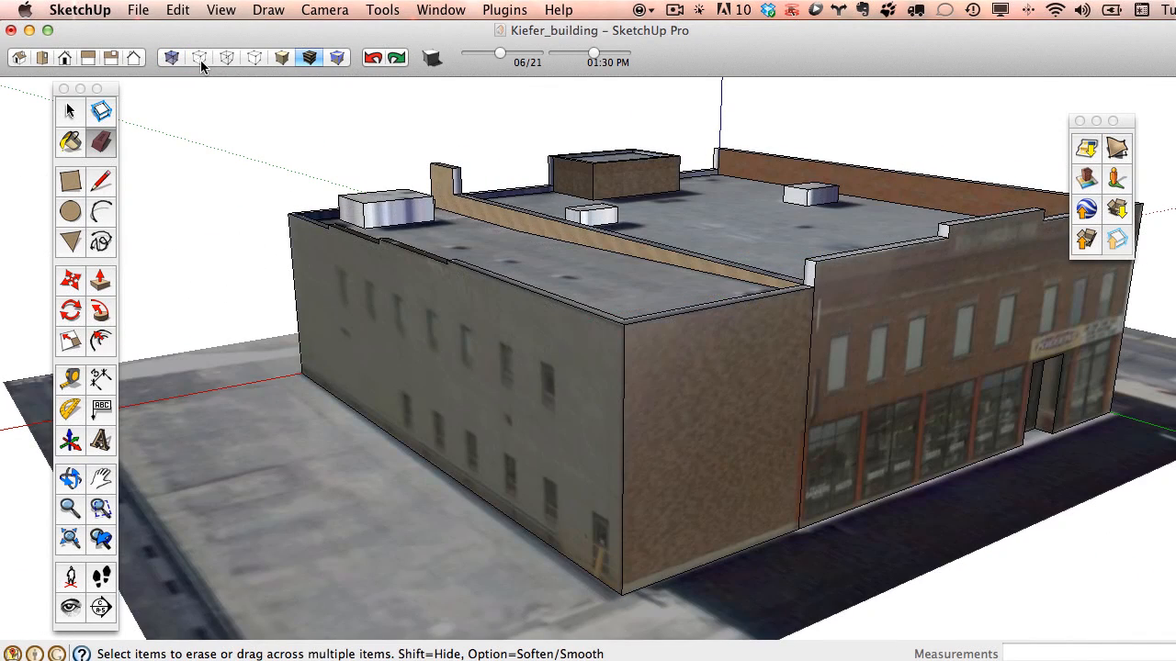
{"action": "left_click", "coordinate": [200, 60]}
{"action": "mouse_move", "coordinate": [618, 332]}
{"action": "middle_mouse_down"}
{"action": "mouse_move", "coordinate": [661, 412]}
{"action": "mouse_move", "coordinate": [451, 336]}
{"action": "mouse_move", "coordinate": [676, 352]}
{"action": "middle_mouse_up"}
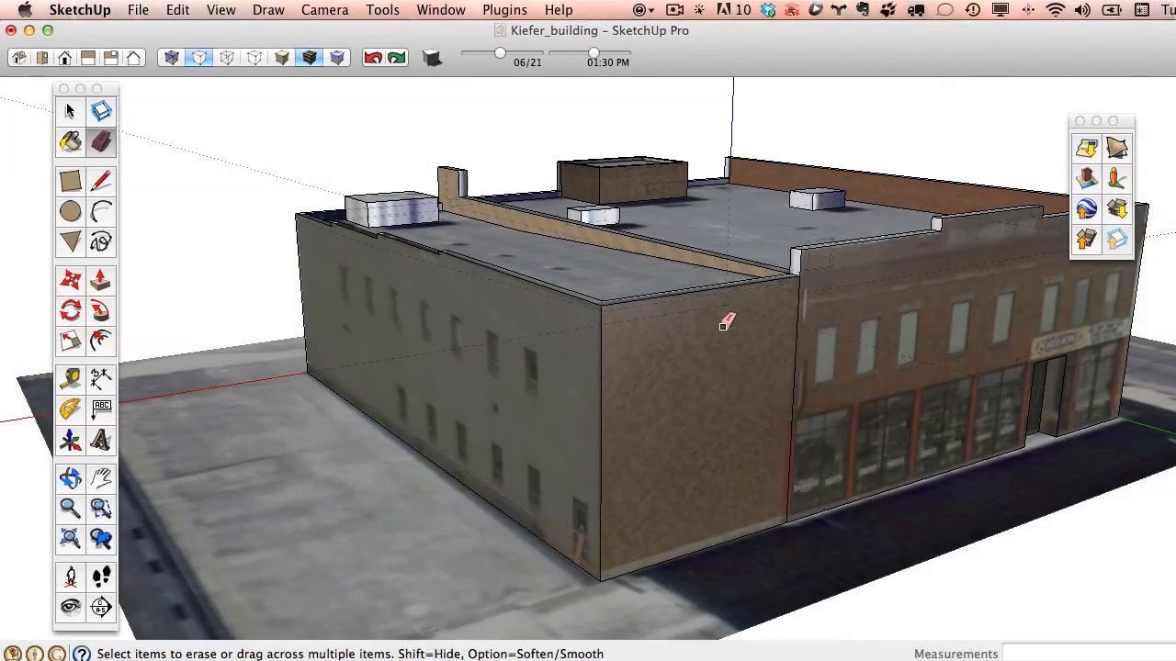
{"action": "mouse_move", "coordinate": [726, 320]}
{"action": "middle_mouse_down"}
{"action": "mouse_move", "coordinate": [811, 389]}
{"action": "mouse_move", "coordinate": [919, 395]}
{"action": "mouse_move", "coordinate": [843, 360]}
{"action": "middle_mouse_up"}
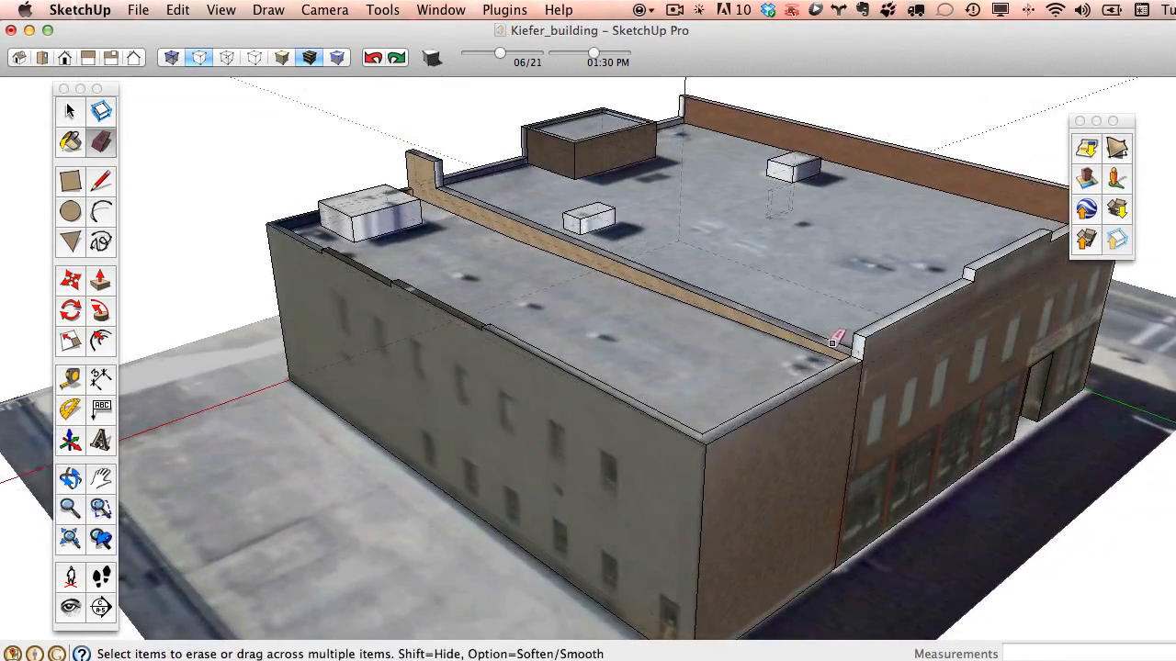
- Switch the model to Wireframe style and view its edges from several angles
{"action": "left_click", "coordinate": [104, 184]}
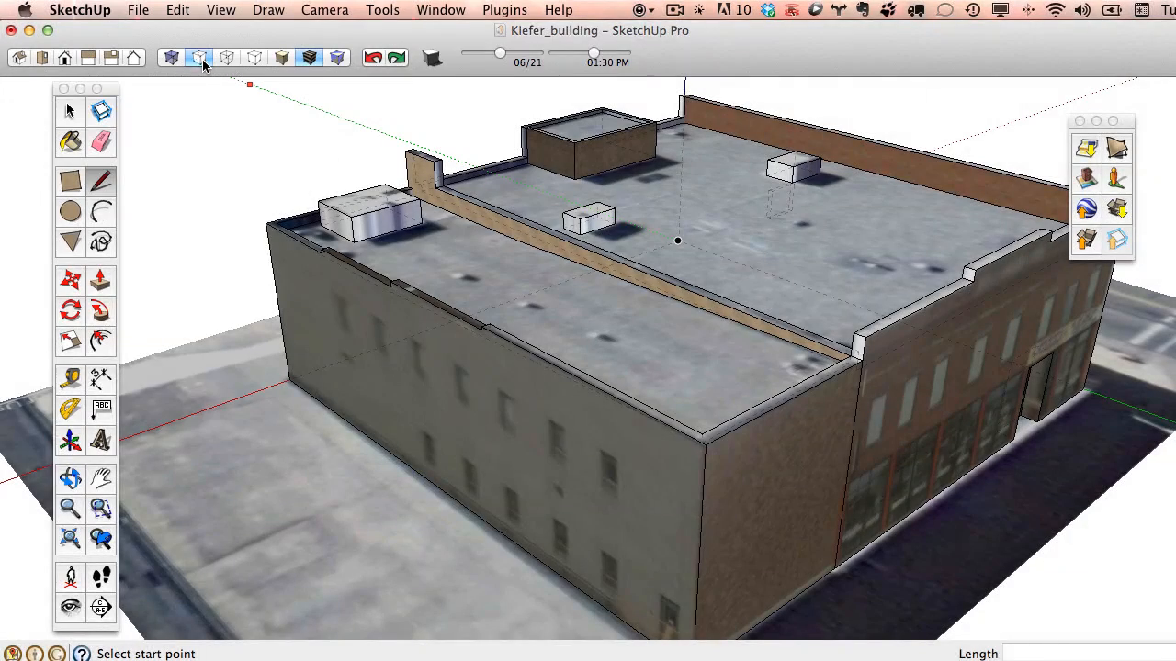
{"action": "left_click", "coordinate": [227, 58]}
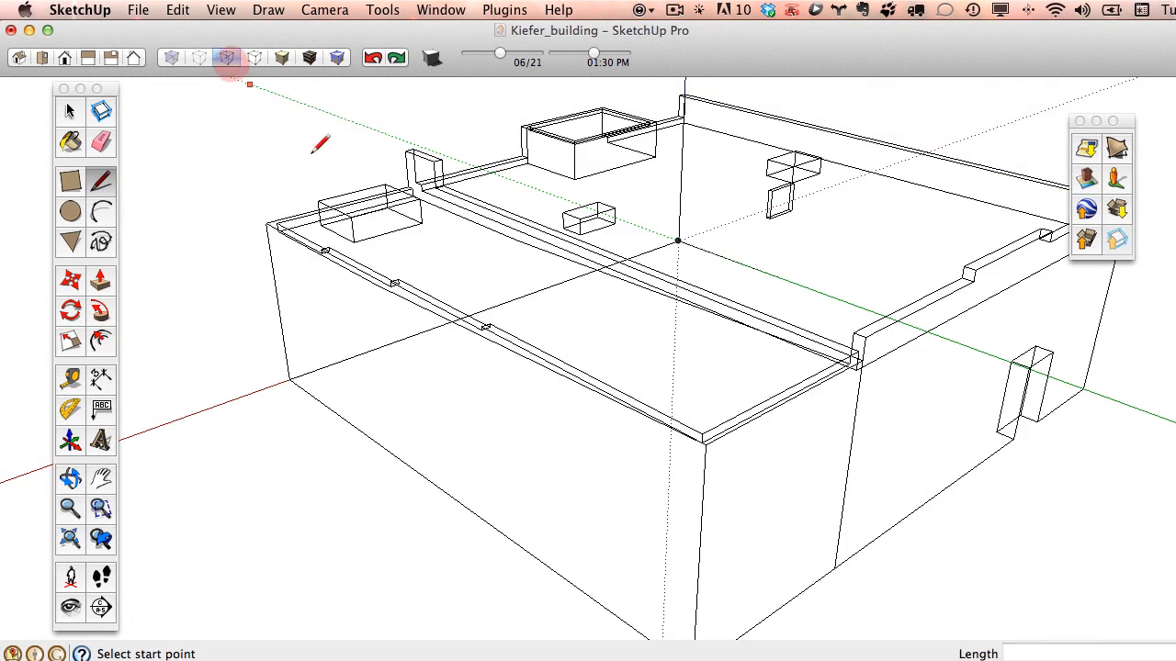
{"action": "scroll", "coordinate": [603, 250], "scroll_direction": "down", "scroll_amount": 2}
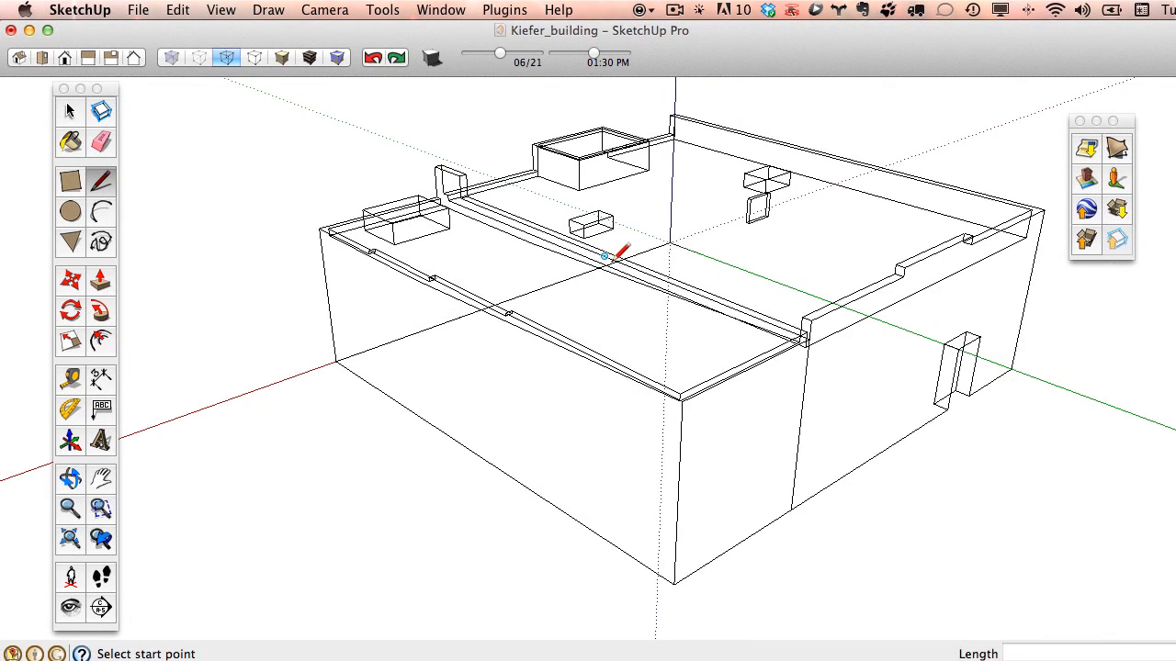
{"action": "mouse_move", "coordinate": [710, 273]}
{"action": "middle_mouse_down"}
{"action": "mouse_move", "coordinate": [453, 297]}
{"action": "mouse_move", "coordinate": [743, 241]}
{"action": "mouse_move", "coordinate": [856, 180]}
{"action": "middle_mouse_up"}
{"action": "key", "text": "space"}
{"action": "middle_click_drag", "start_coordinate": [880, 326], "coordinate": [588, 275]}
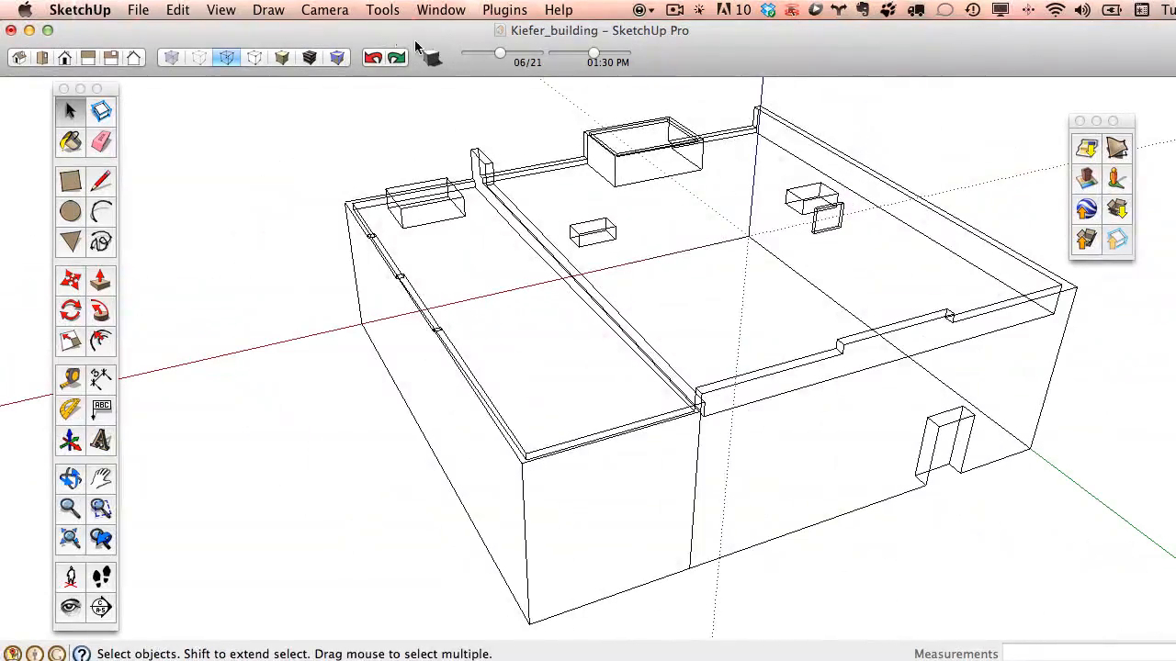
- Switch the model to Hidden Line style and view the roof and side wall
{"action": "left_click", "coordinate": [253, 57]}
{"action": "middle_click_drag", "start_coordinate": [749, 349], "coordinate": [557, 198]}
{"action": "mouse_move", "coordinate": [776, 341]}
{"action": "middle_mouse_down"}
{"action": "mouse_move", "coordinate": [527, 318]}
{"action": "mouse_move", "coordinate": [640, 399]}
{"action": "mouse_move", "coordinate": [695, 334]}
{"action": "mouse_move", "coordinate": [551, 229]}
{"action": "middle_mouse_up"}
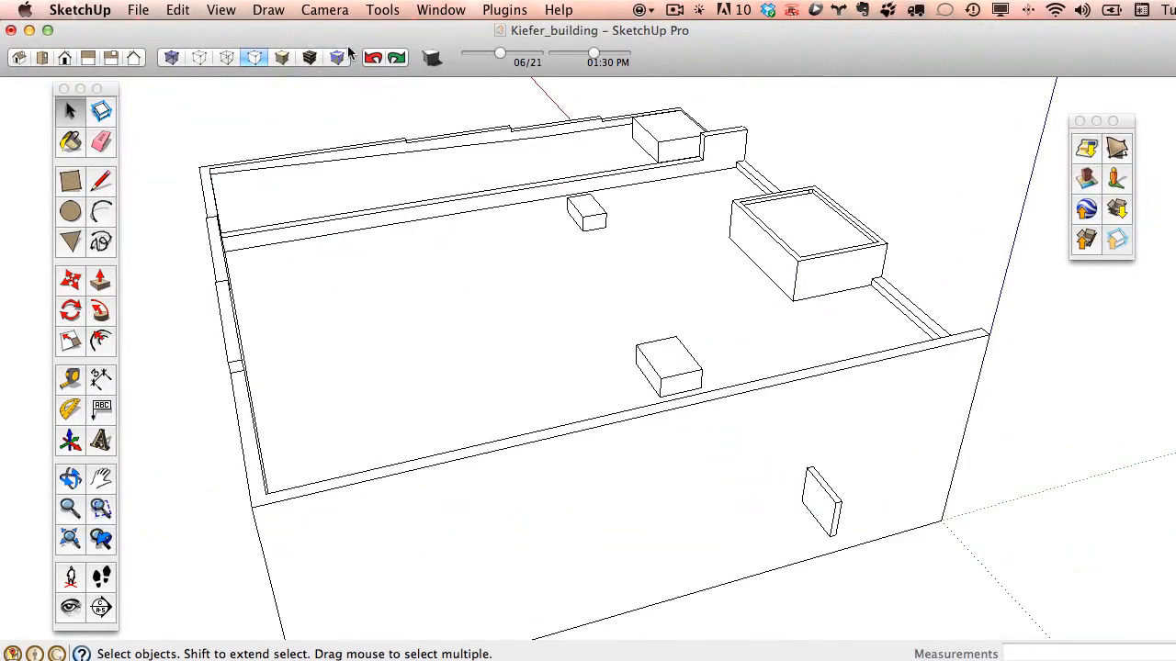
- Switch the model to Shaded style and examine the plain face colours from all sides of the building
{"action": "left_click", "coordinate": [281, 58]}
{"action": "mouse_move", "coordinate": [367, 276]}
{"action": "middle_mouse_down"}
{"action": "mouse_move", "coordinate": [393, 305]}
{"action": "mouse_move", "coordinate": [687, 301]}
{"action": "mouse_move", "coordinate": [490, 349]}
{"action": "mouse_move", "coordinate": [554, 343]}
{"action": "mouse_move", "coordinate": [546, 378]}
{"action": "mouse_move", "coordinate": [657, 307]}
{"action": "middle_mouse_up"}
{"action": "scroll", "coordinate": [643, 310], "scroll_direction": "down", "scroll_amount": 6}
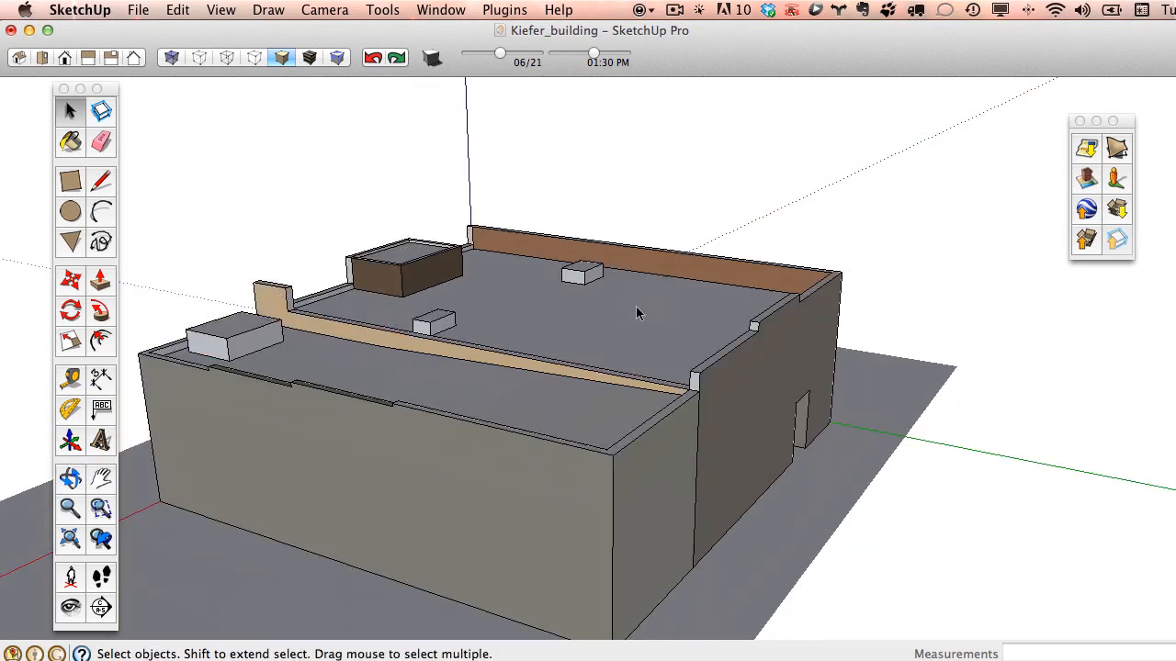
{"action": "middle_click_drag", "start_coordinate": [490, 341], "coordinate": [592, 354]}
{"action": "middle_click_drag", "start_coordinate": [439, 365], "coordinate": [656, 341]}
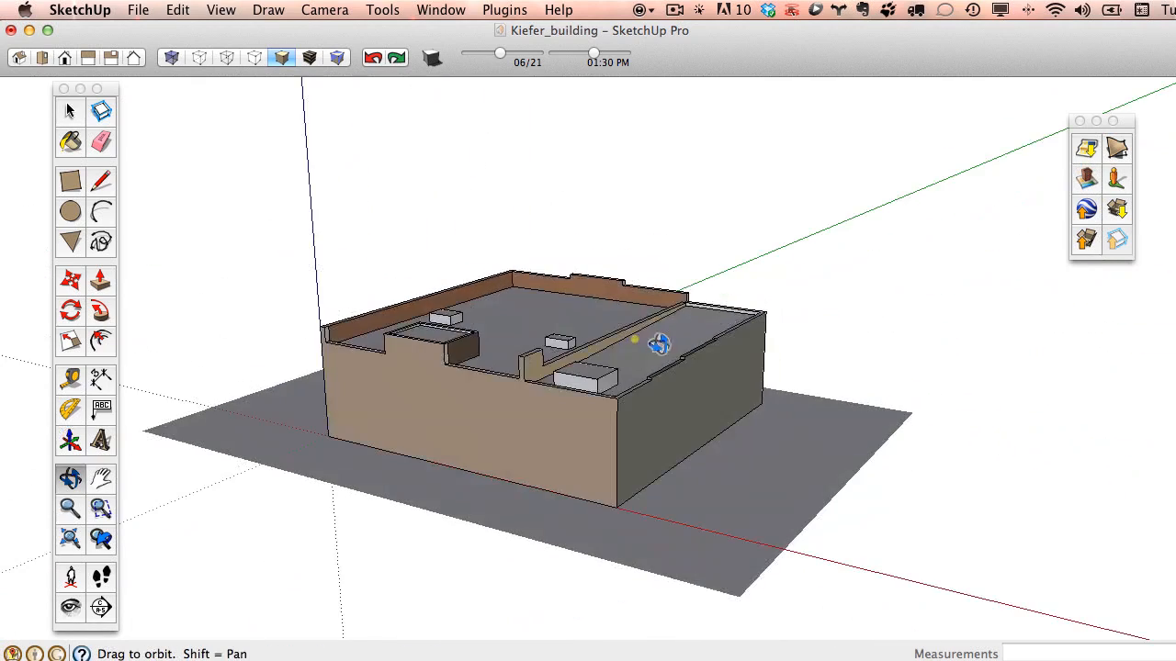
{"action": "middle_click_drag", "start_coordinate": [491, 367], "coordinate": [583, 349]}
{"action": "middle_click_drag", "start_coordinate": [470, 479], "coordinate": [928, 307]}
{"action": "scroll", "coordinate": [677, 383], "scroll_direction": "up", "scroll_amount": 5}
{"action": "middle_click_drag", "start_coordinate": [611, 307], "coordinate": [617, 368]}
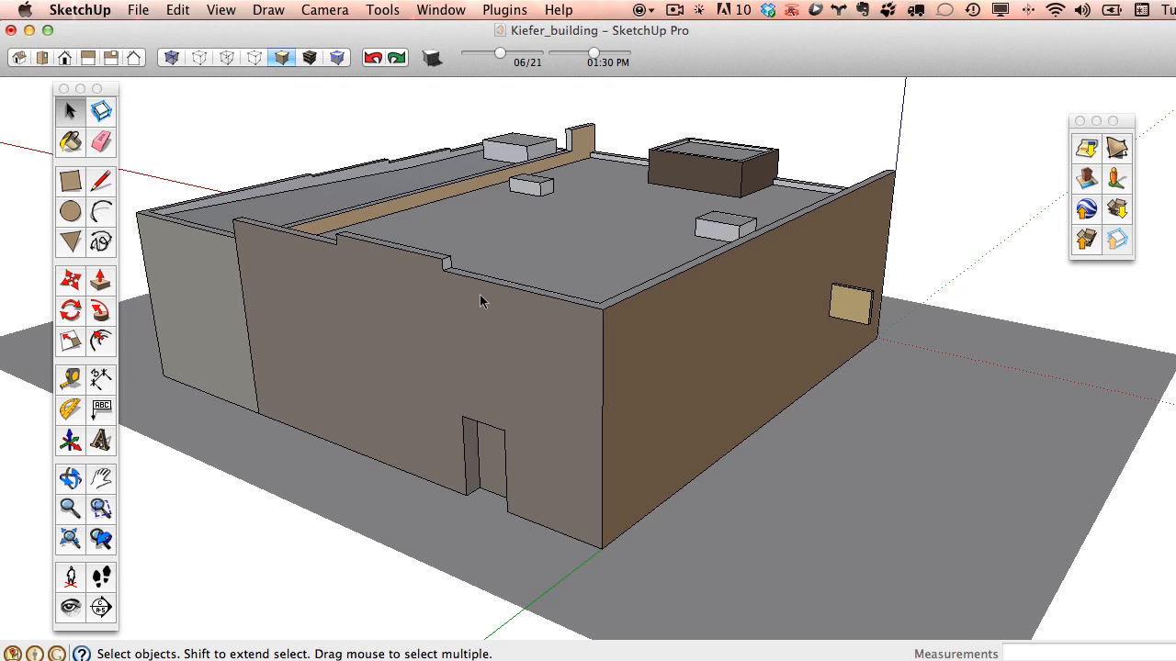
{"action": "middle_click_drag", "start_coordinate": [446, 321], "coordinate": [556, 336], "text": "shift"}
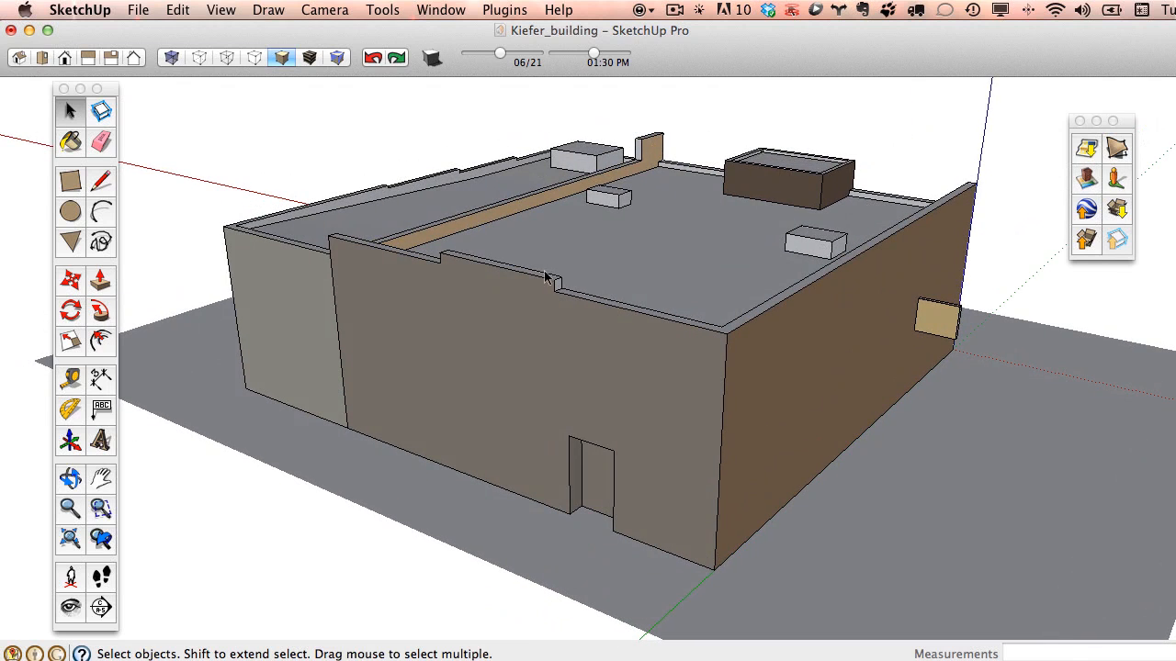
- Show the building with its photo textures, and switch it to Monochrome style to inspect the front and back faces
{"action": "left_click", "coordinate": [309, 58]}
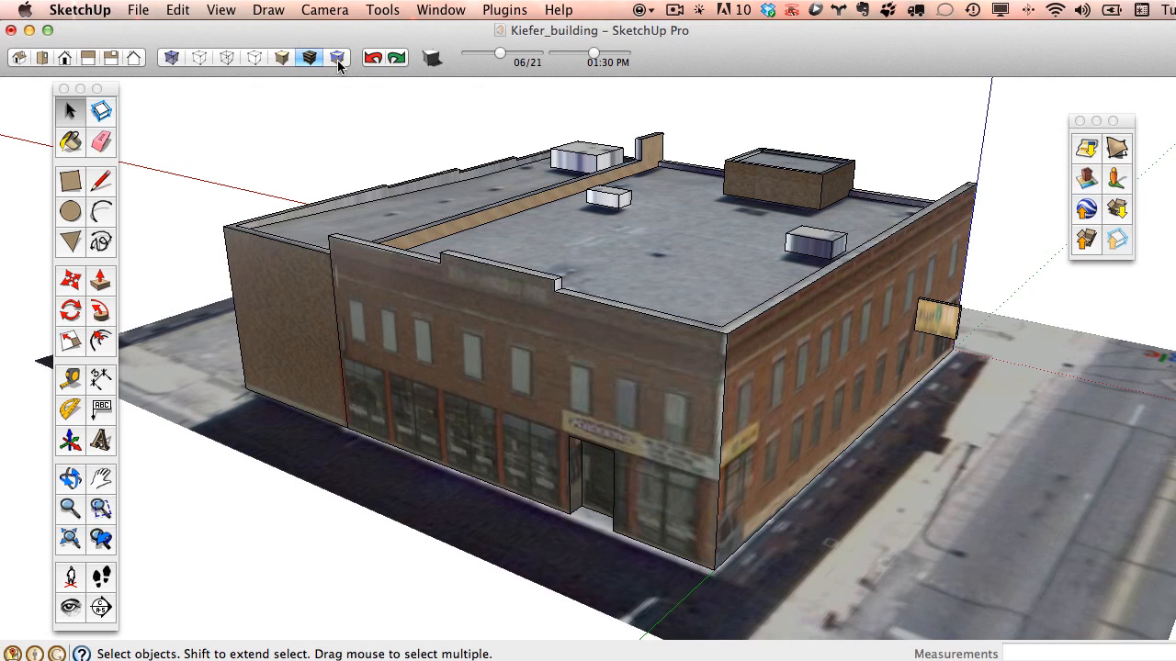
{"action": "left_click", "coordinate": [338, 60]}
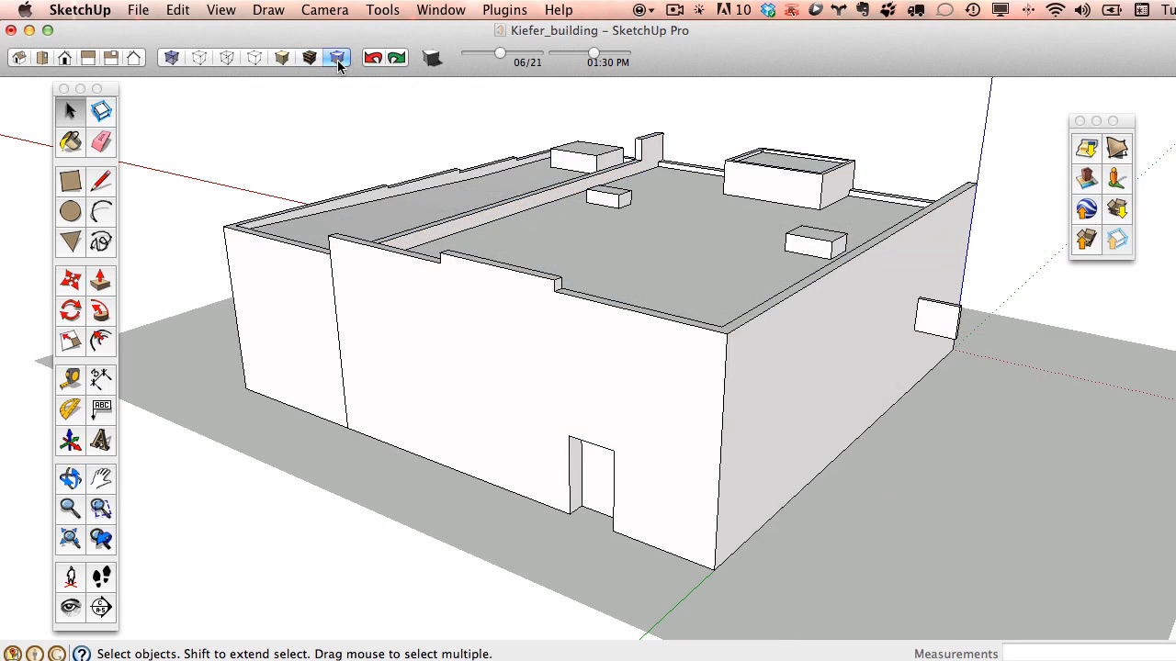
{"action": "left_click", "coordinate": [340, 59]}
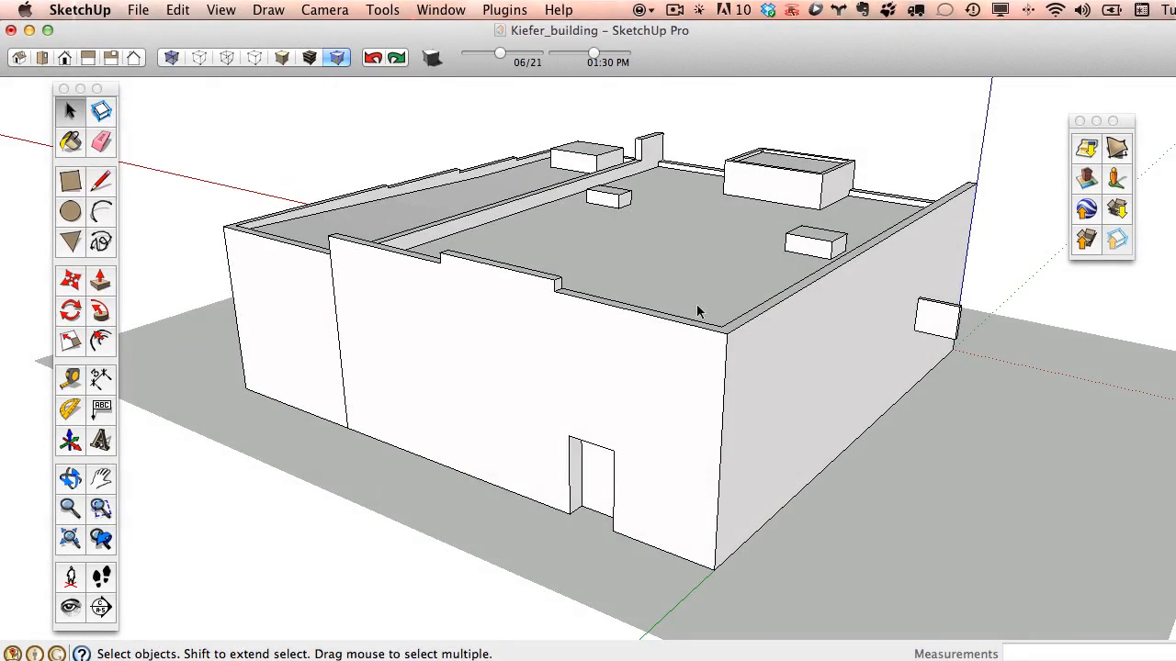
{"action": "middle_click_drag", "start_coordinate": [698, 312], "coordinate": [419, 394]}
{"action": "middle_click_drag", "start_coordinate": [845, 433], "coordinate": [467, 333]}
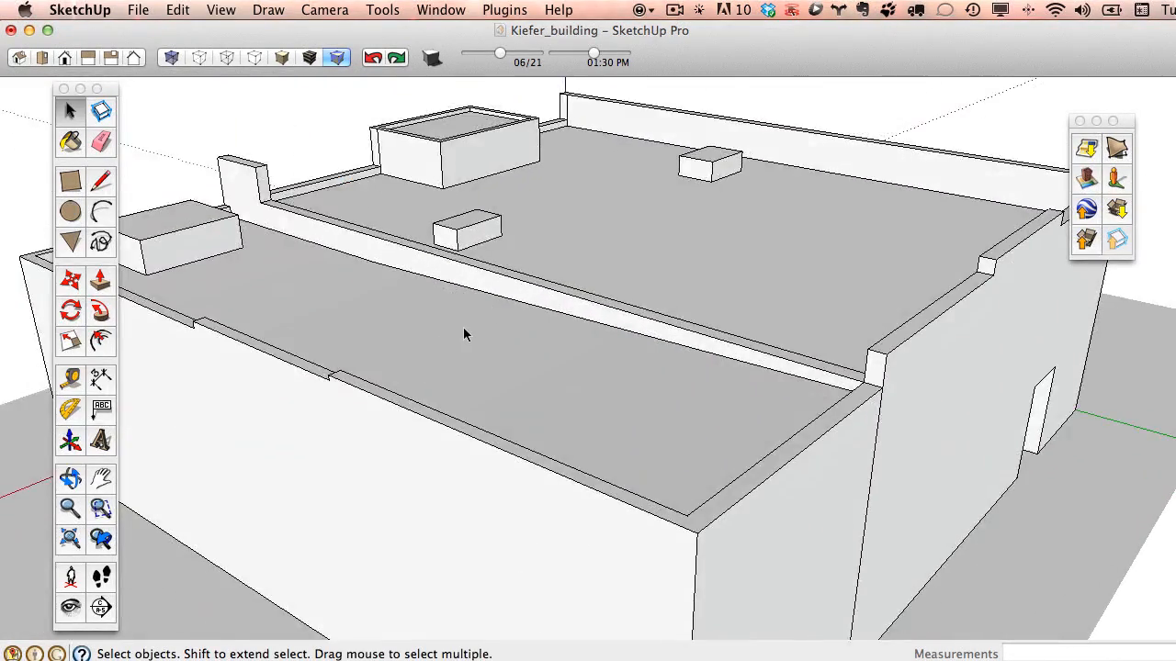
{"action": "scroll", "coordinate": [467, 336], "scroll_direction": "down", "scroll_amount": 3}
{"action": "middle_click_drag", "start_coordinate": [494, 397], "coordinate": [614, 284]}
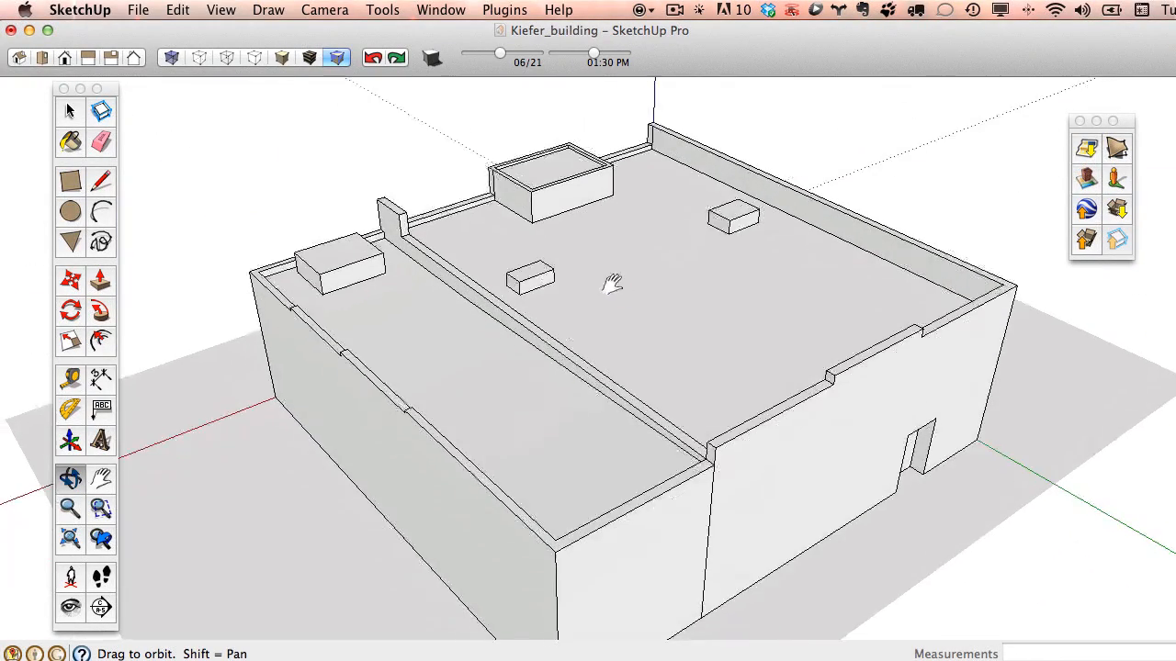
{"action": "scroll", "coordinate": [612, 283], "scroll_direction": "up", "scroll_amount": 2}
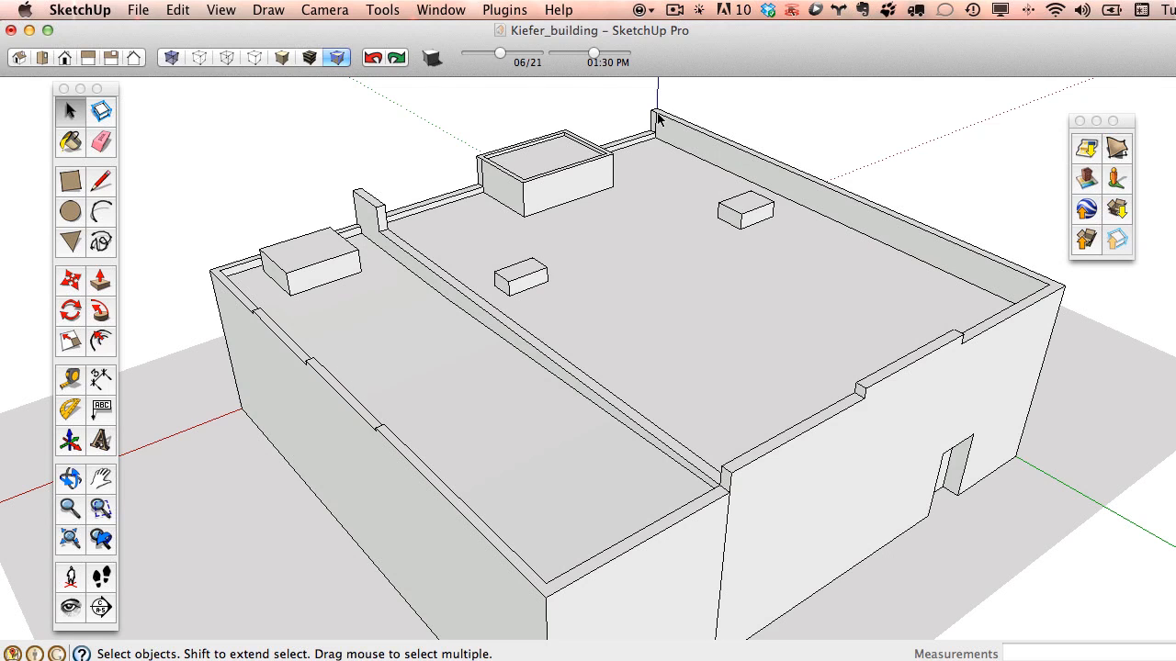
- Inspect the rooftop box and parapet faces in Monochrome, and restore the Shaded With Textures style on the building
{"action": "scroll", "coordinate": [504, 153], "scroll_direction": "up", "scroll_amount": 9}
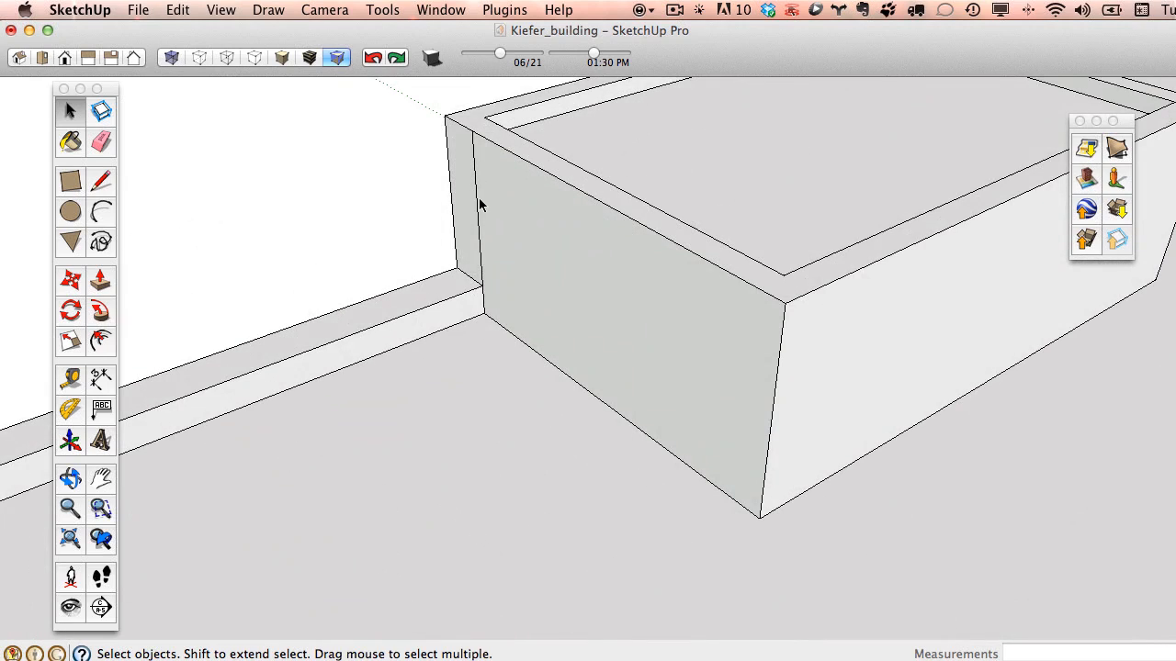
{"action": "key", "text": "e"}
{"action": "scroll", "coordinate": [514, 207], "scroll_direction": "down", "scroll_amount": 12}
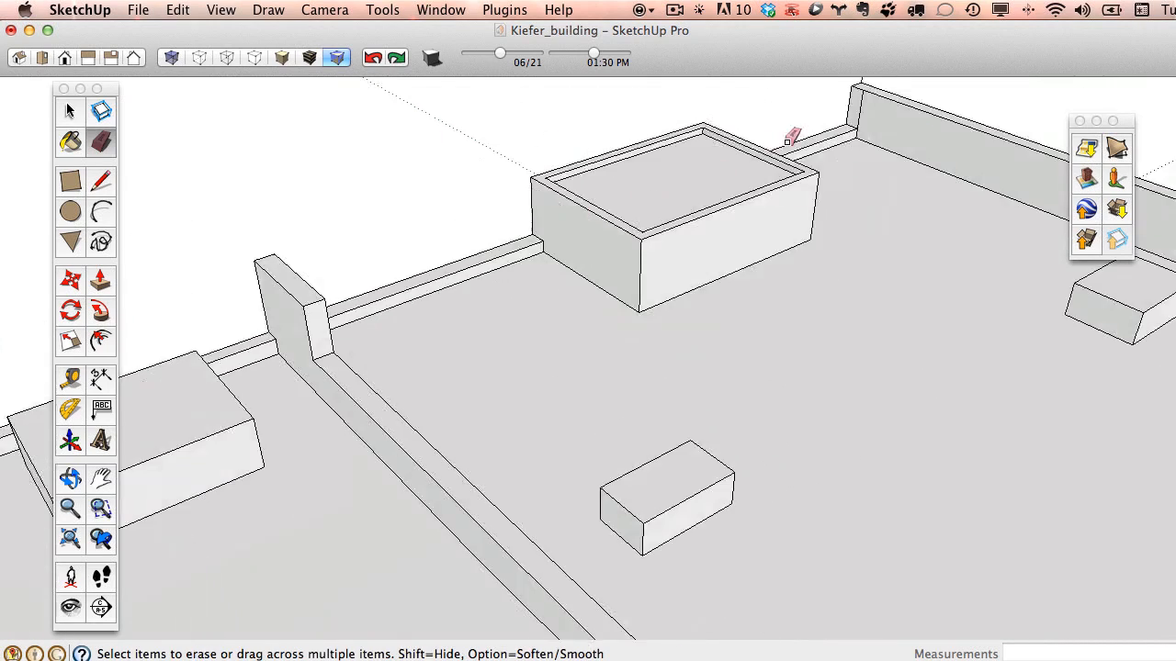
{"action": "scroll", "coordinate": [866, 137], "scroll_direction": "down", "scroll_amount": 10}
{"action": "mouse_move", "coordinate": [866, 137]}
{"action": "middle_mouse_down"}
{"action": "mouse_move", "coordinate": [708, 270]}
{"action": "mouse_move", "coordinate": [524, 211]}
{"action": "mouse_move", "coordinate": [394, 139]}
{"action": "mouse_move", "coordinate": [567, 263]}
{"action": "mouse_move", "coordinate": [533, 265]}
{"action": "mouse_move", "coordinate": [512, 213]}
{"action": "middle_mouse_up"}
{"action": "left_click", "coordinate": [309, 58]}
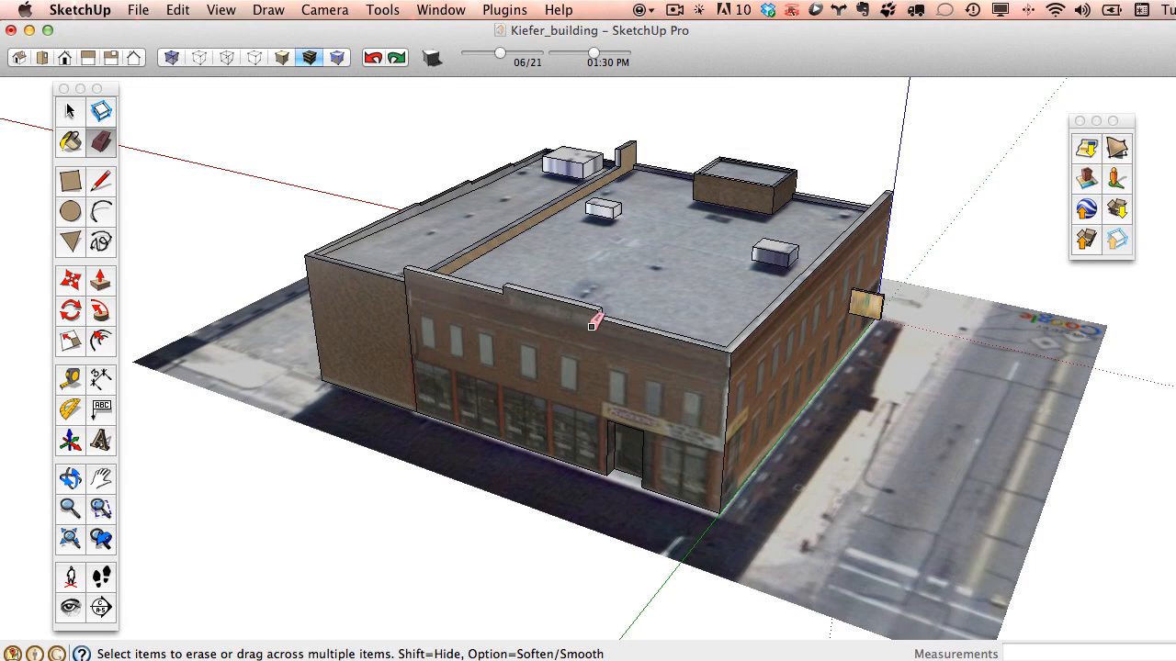
- Switch to the titleco folder in Finder and preview the photo Titleco_1.JPG
{"action": "mouse_move", "coordinate": [946, 643]}
{"action": "left_mouse_down"}
{"action": "mouse_move", "coordinate": [900, 195]}
{"action": "mouse_move", "coordinate": [853, 70]}
{"action": "left_mouse_up"}
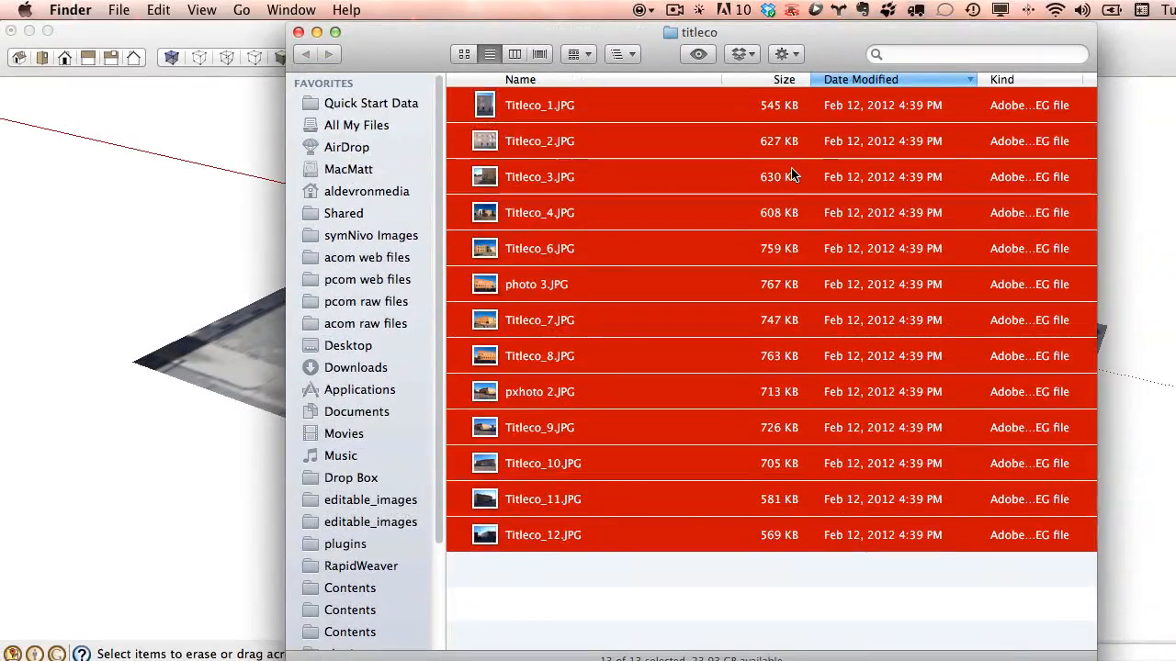
{"action": "left_click", "coordinate": [552, 588]}
{"action": "left_click", "coordinate": [535, 103]}
{"action": "key", "text": "space"}
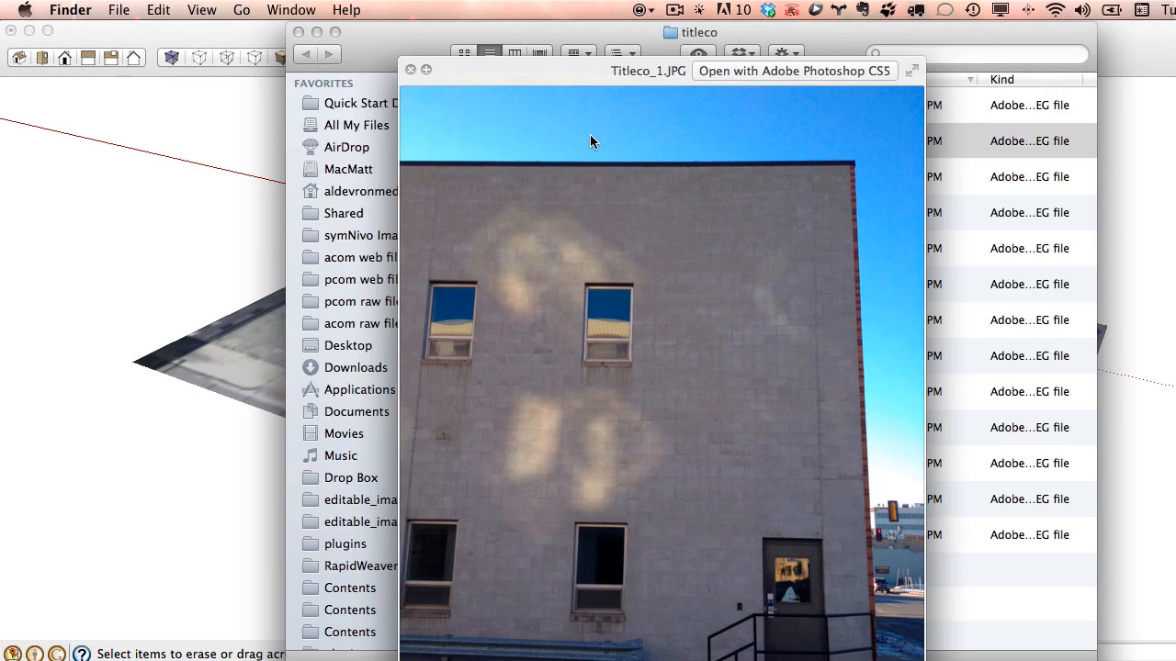
- Look through the building photos from Titleco_2.JPG onwards, past pxhoto 2.JPG, checking which walls they show
{"action": "key", "text": "Down"}
{"action": "key", "text": "Down"}
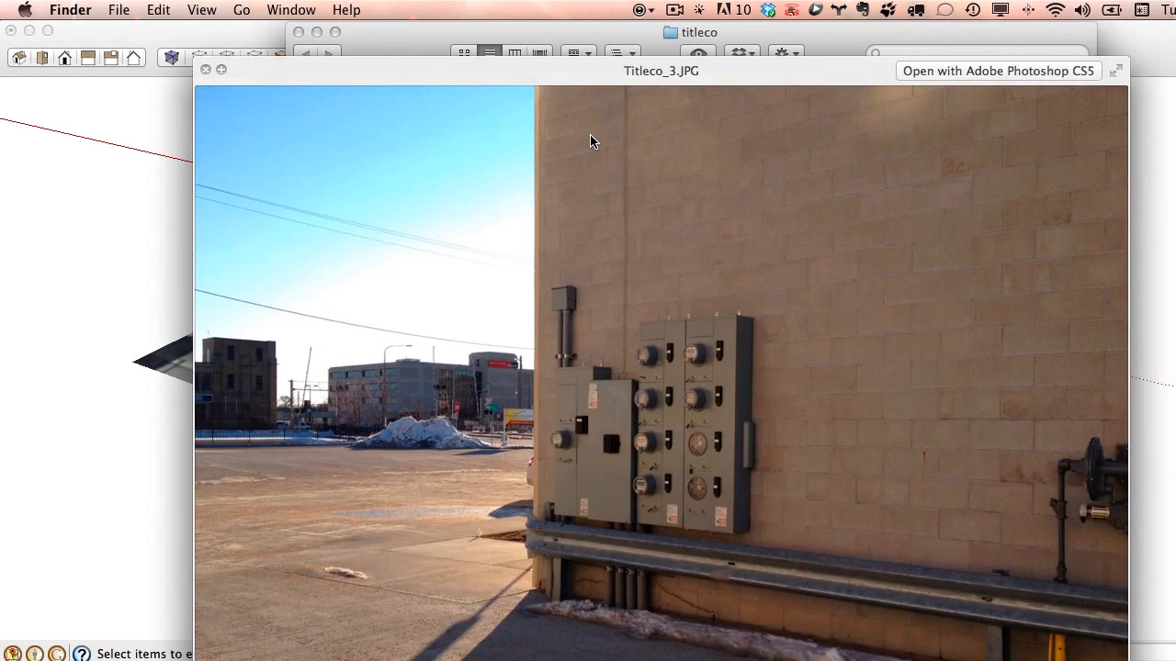
{"action": "key", "text": "Down"}
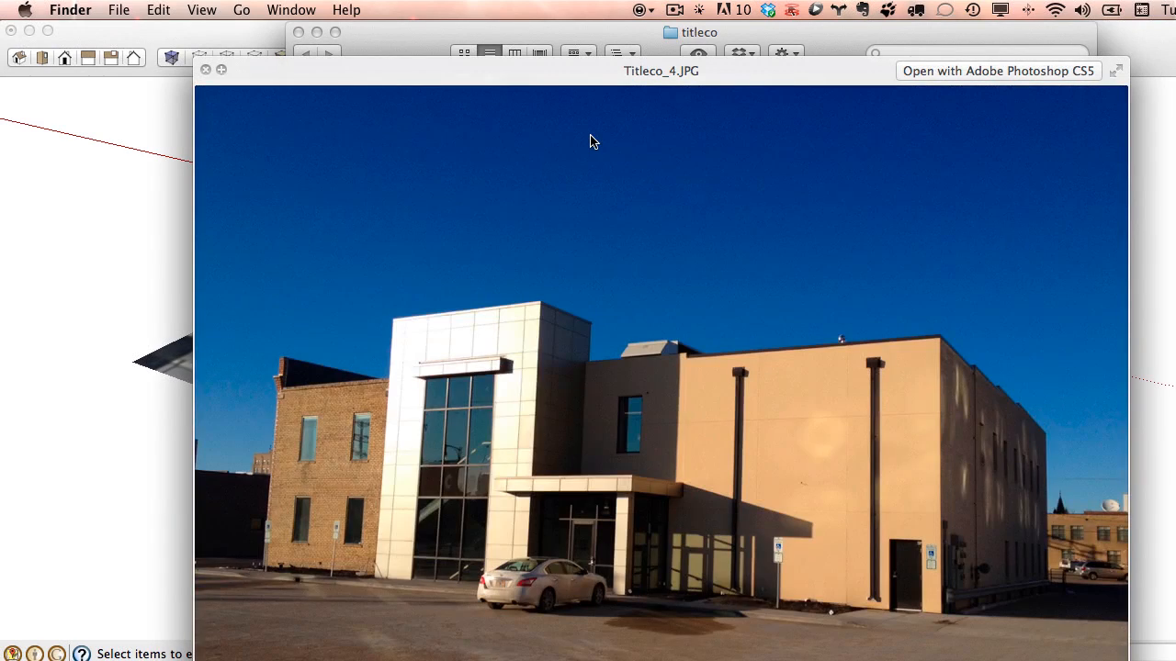
{"action": "key", "text": "Down"}
{"action": "key", "text": "Down"}
{"action": "key", "text": "Down"}
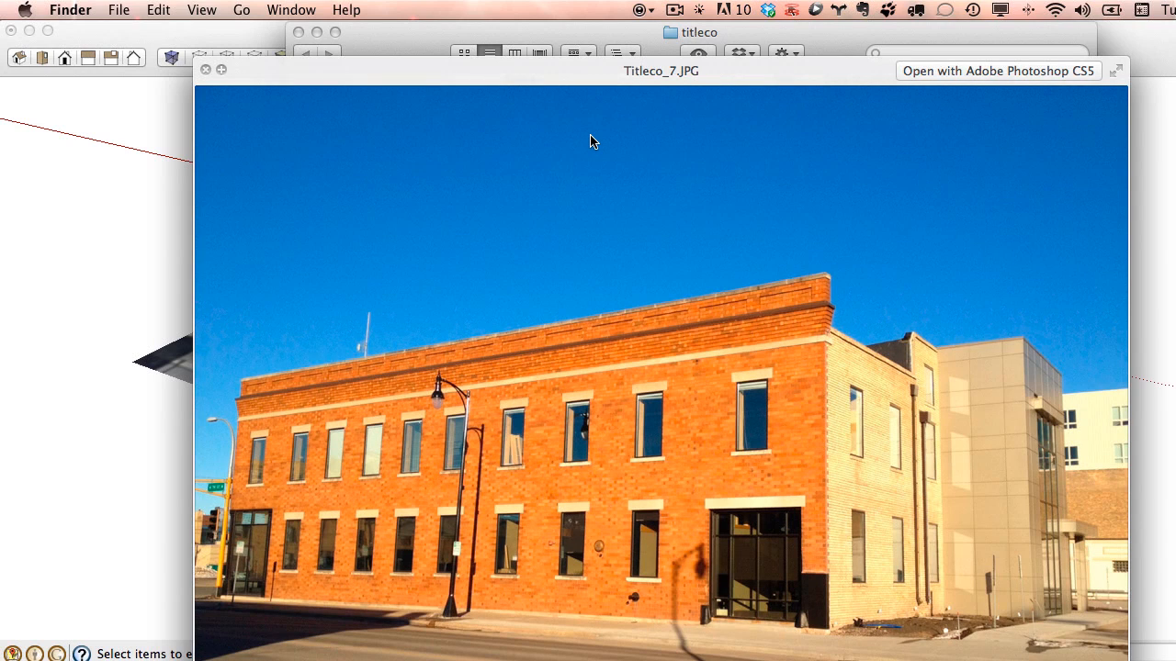
{"action": "key", "text": "Down"}
{"action": "key", "text": "Down"}
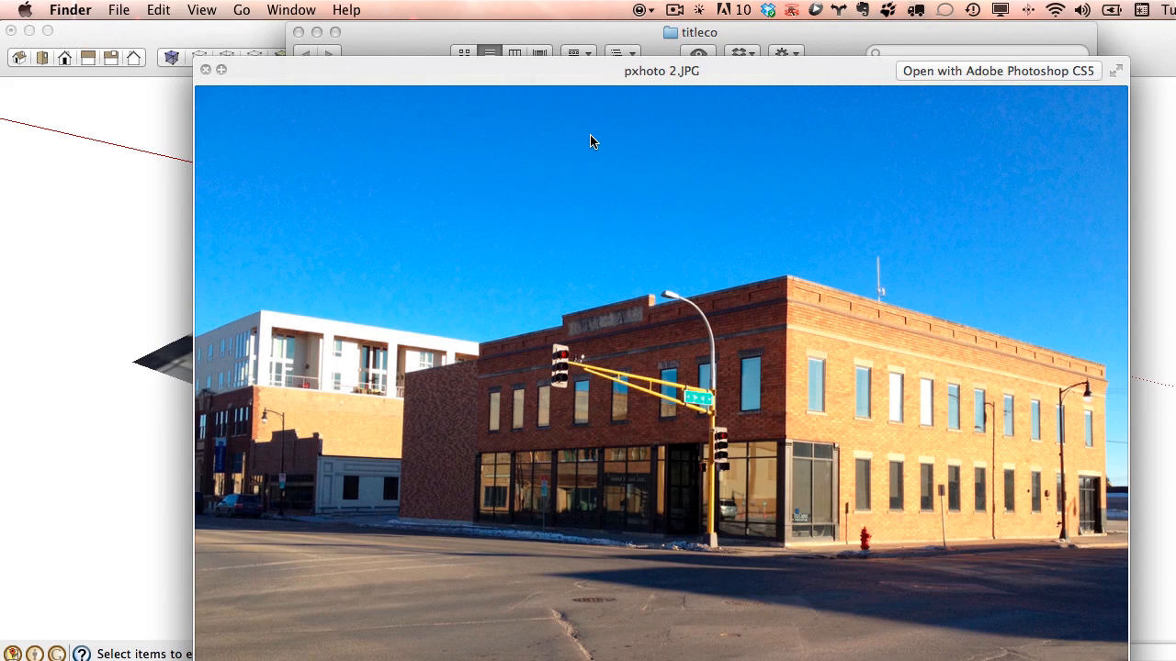
{"action": "key", "text": "Down"}
- Review the building photos in reverse order back to Titleco_1.JPG, comparing the facades and side walls
{"action": "key", "text": "Up"}
{"action": "key", "text": "Up"}
{"action": "key", "text": "Up"}
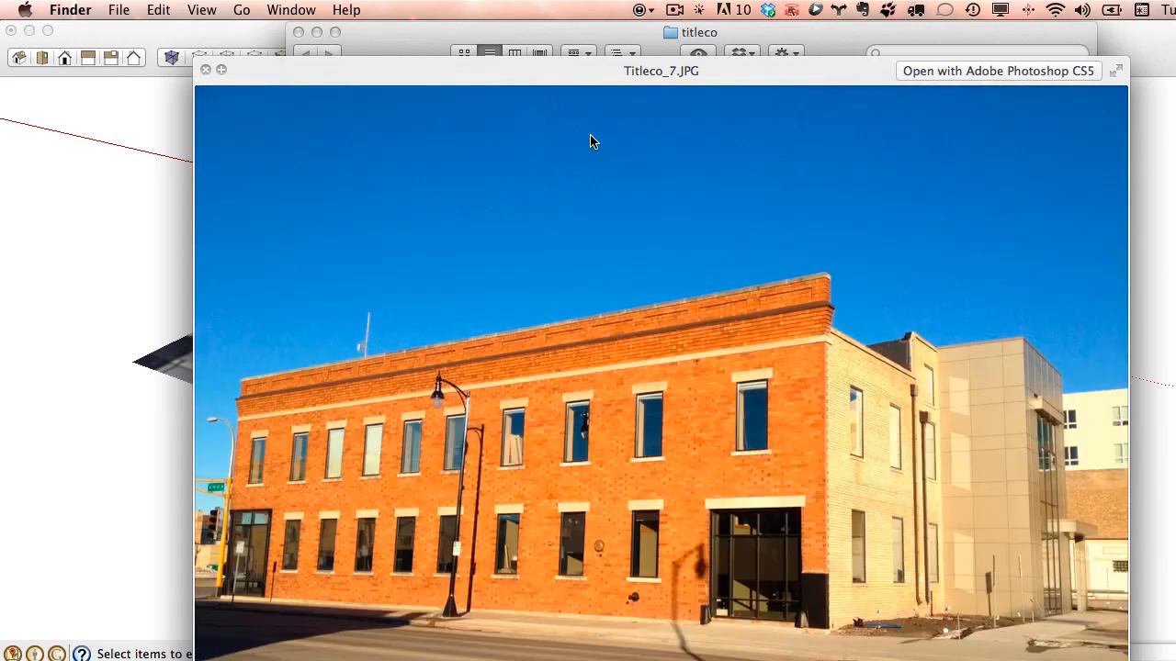
{"action": "key", "text": "Up"}
{"action": "key", "text": "Up"}
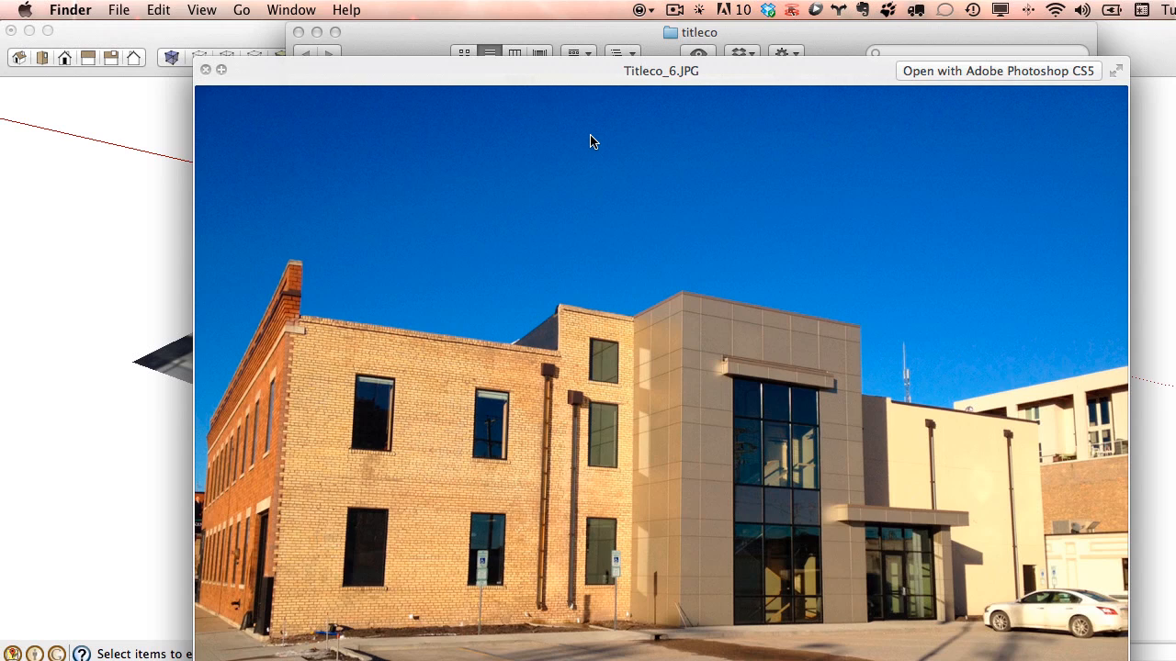
{"action": "key", "text": "Up"}
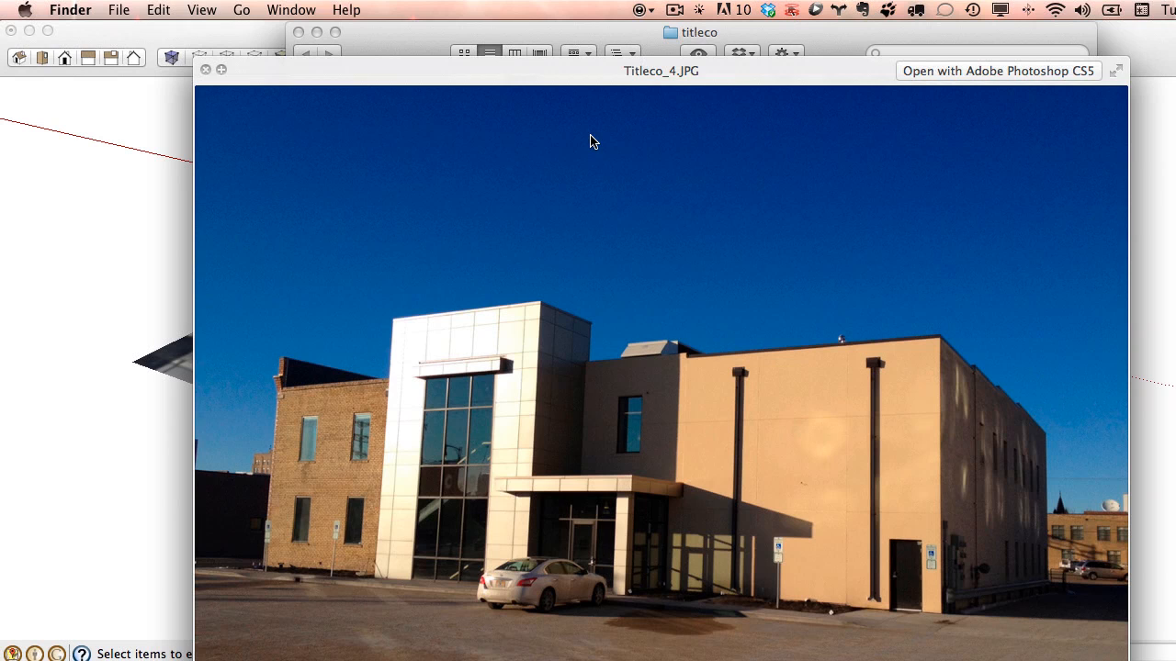
{"action": "key", "text": "Up"}
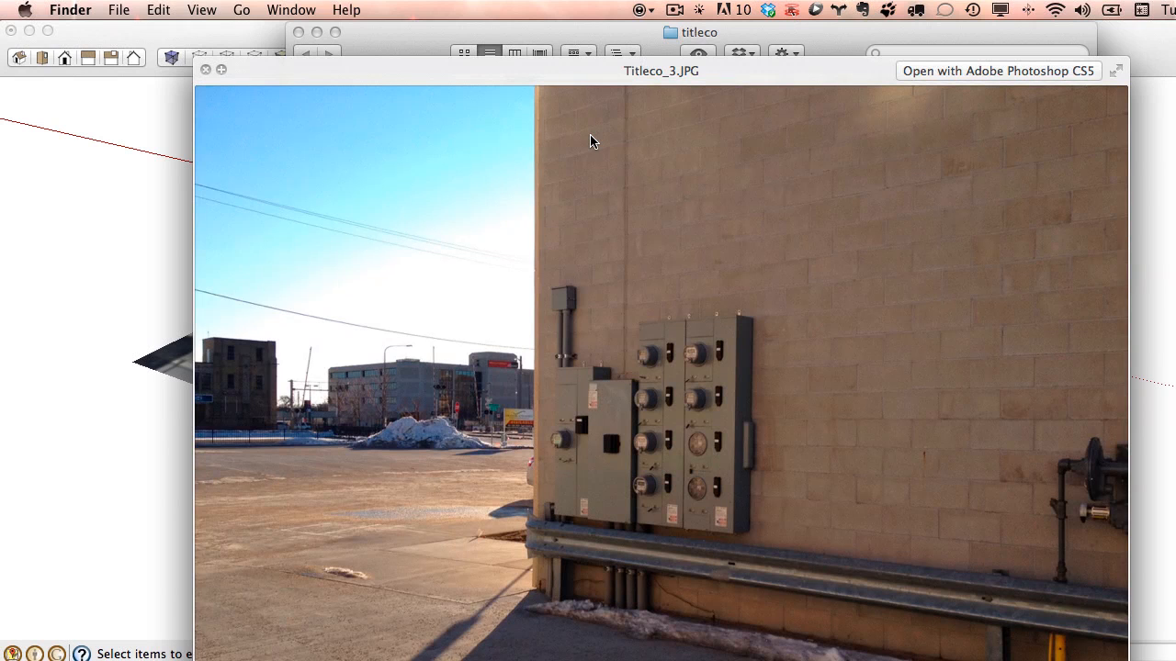
{"action": "key", "text": "Up"}
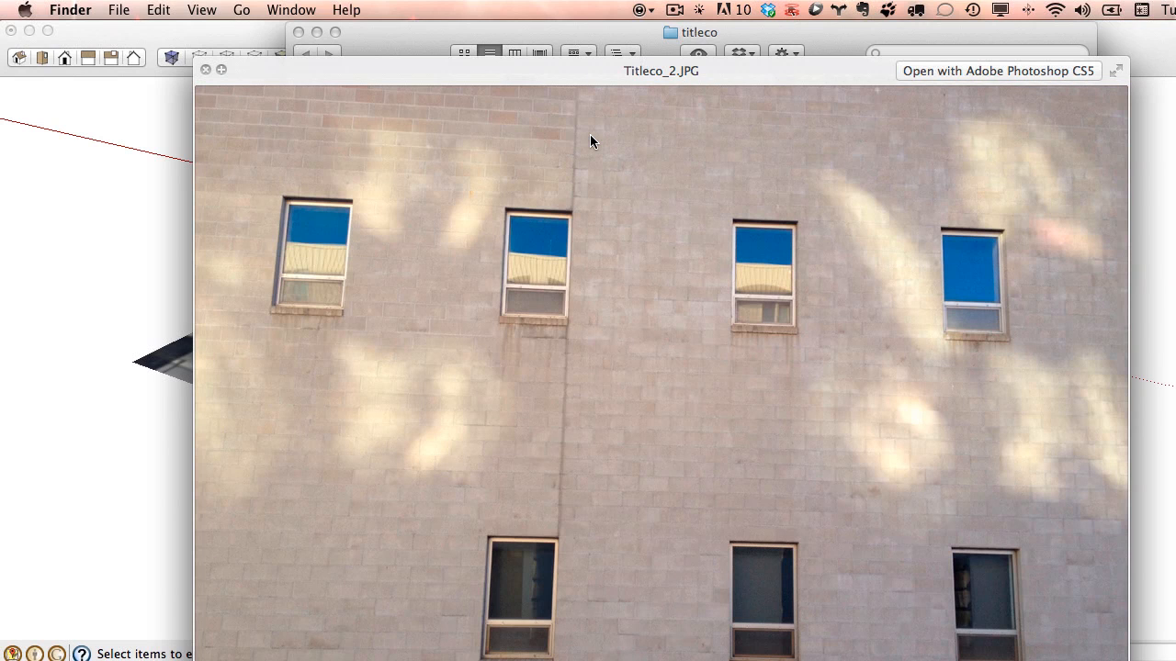
{"action": "key", "text": "Up"}
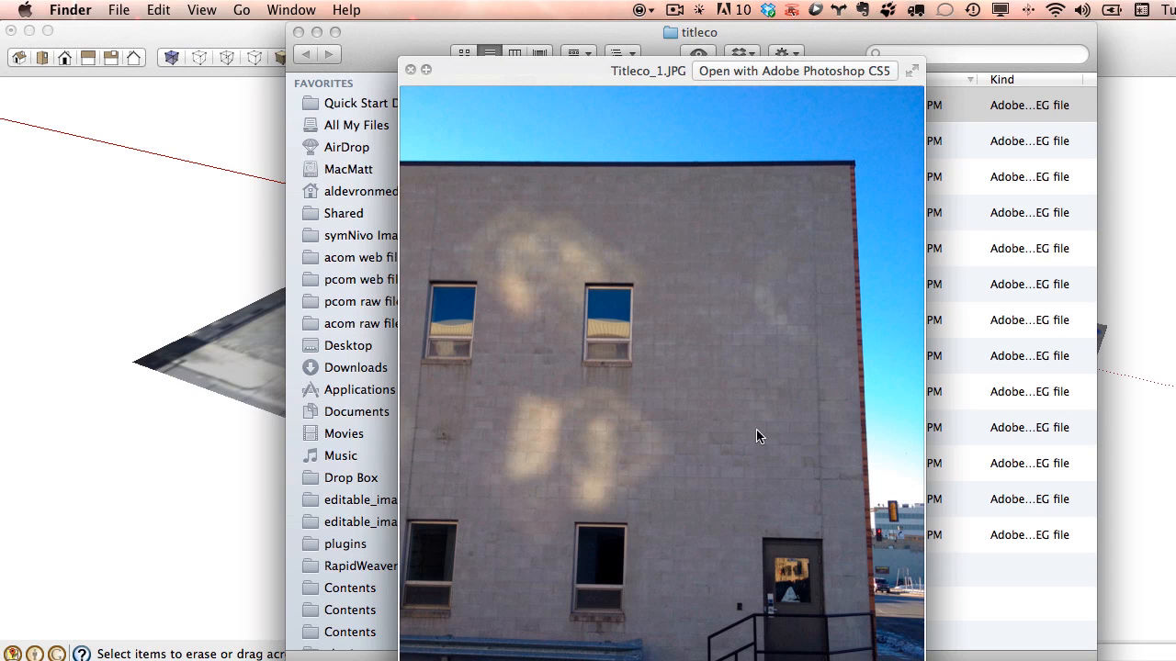
- View Titleco_2.JPG through Titleco_4.JPG again, close the preview and return to the SketchUp building model
{"action": "key", "text": "Down"}
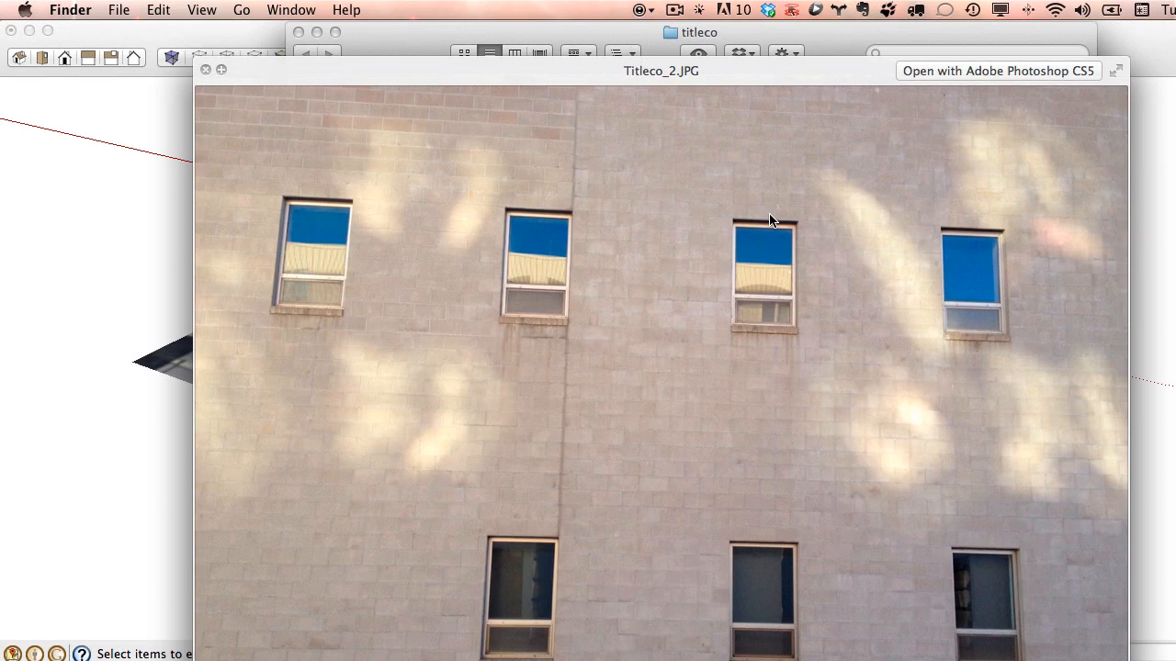
{"action": "key", "text": "Down"}
{"action": "key", "text": "Down"}
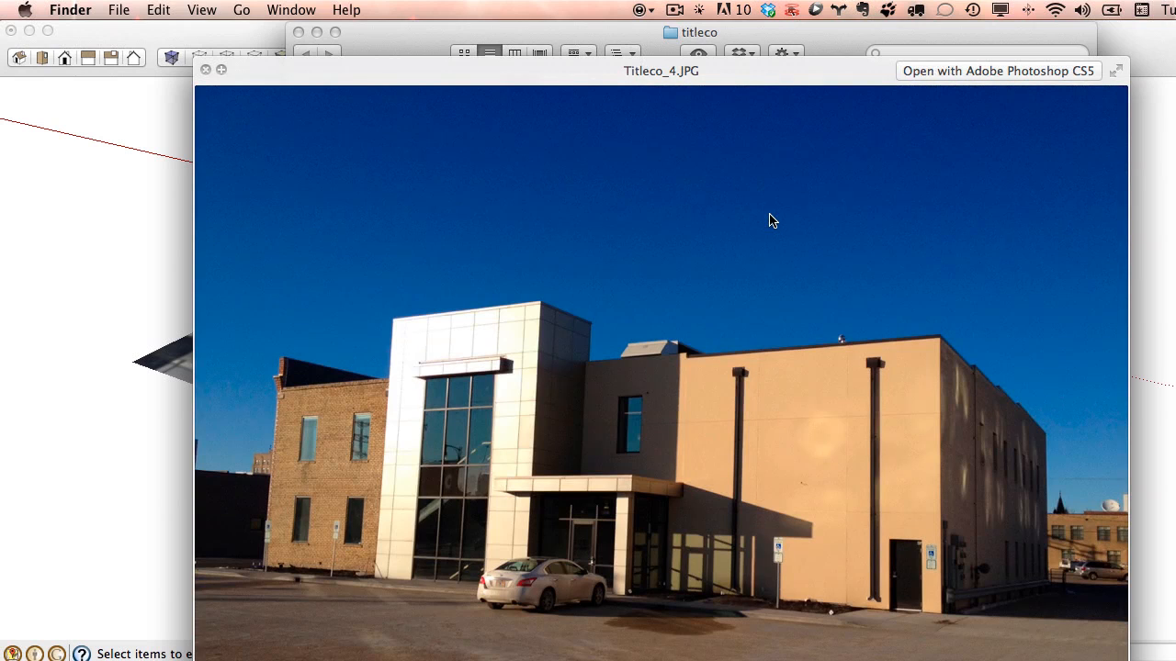
{"action": "left_click", "coordinate": [209, 71]}
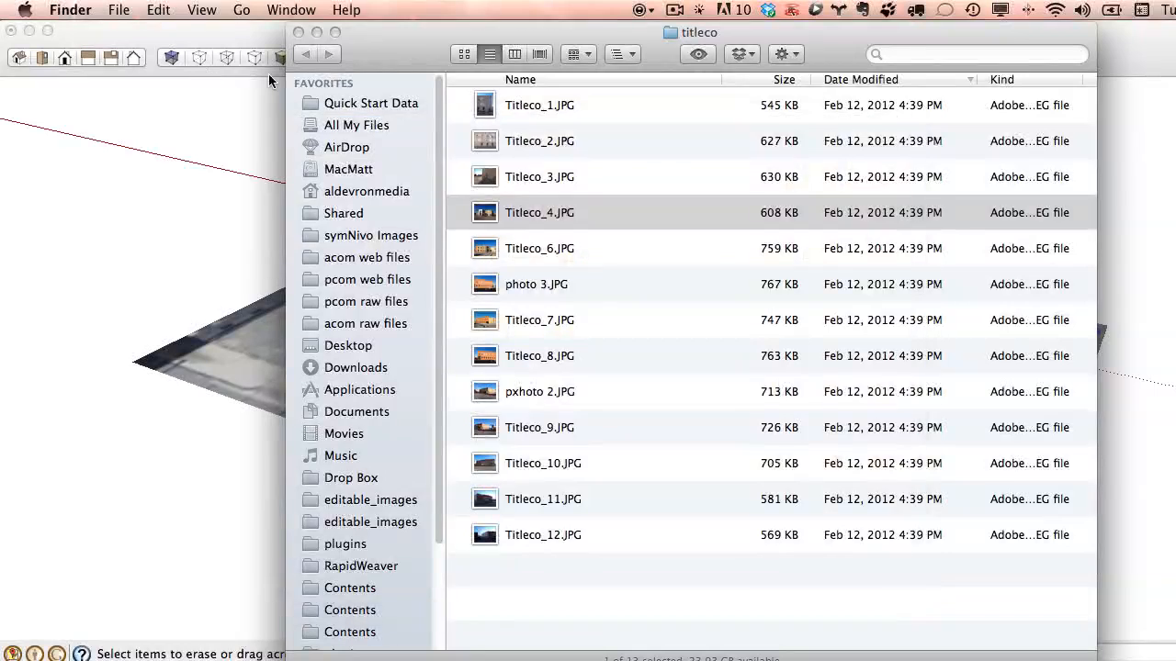
{"action": "left_click_drag", "start_coordinate": [406, 49], "coordinate": [470, 660]}
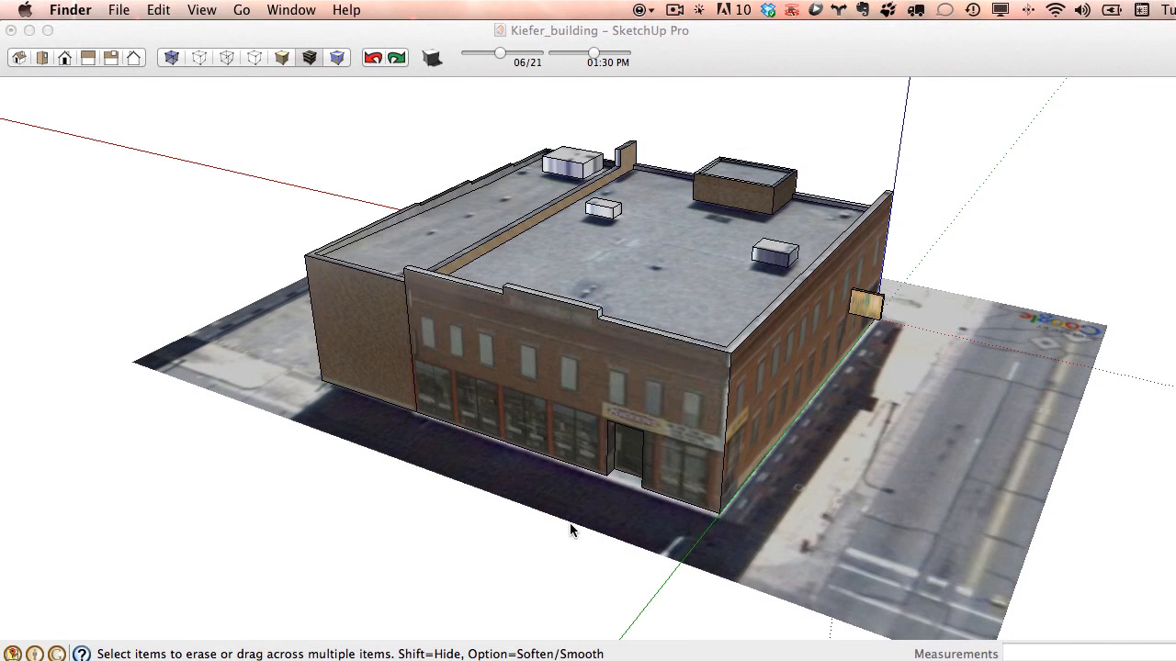
{"action": "middle_click_drag", "start_coordinate": [495, 447], "coordinate": [493, 446]}
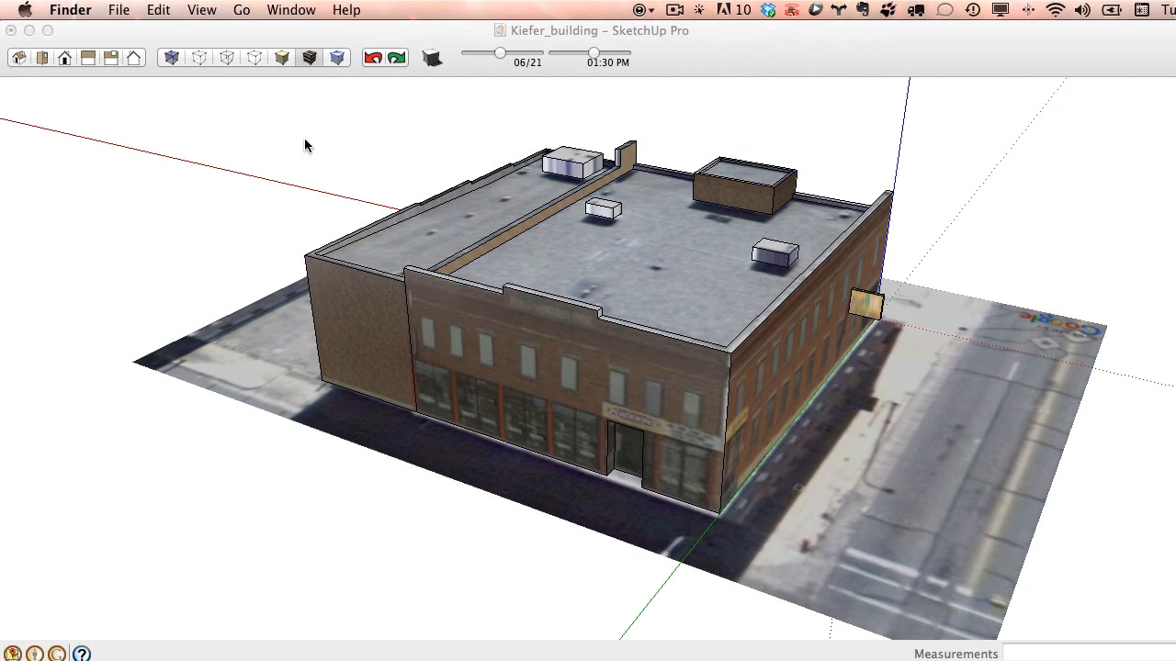
- Import Titleco_11.JPG from the titleco folder as an image and place it on the building's front facade
{"action": "left_click", "coordinate": [119, 10]}
{"action": "left_click", "coordinate": [120, 10]}
{"action": "left_click", "coordinate": [117, 33]}
{"action": "left_click", "coordinate": [138, 10]}
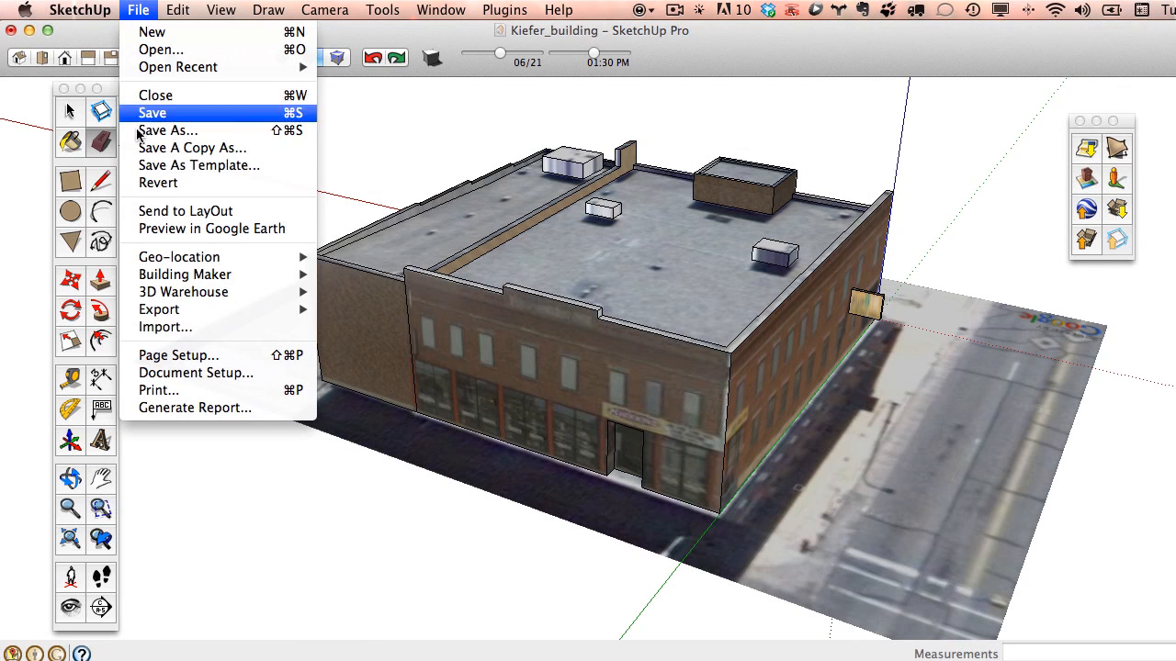
{"action": "left_click", "coordinate": [165, 327]}
{"action": "double_click", "coordinate": [447, 158]}
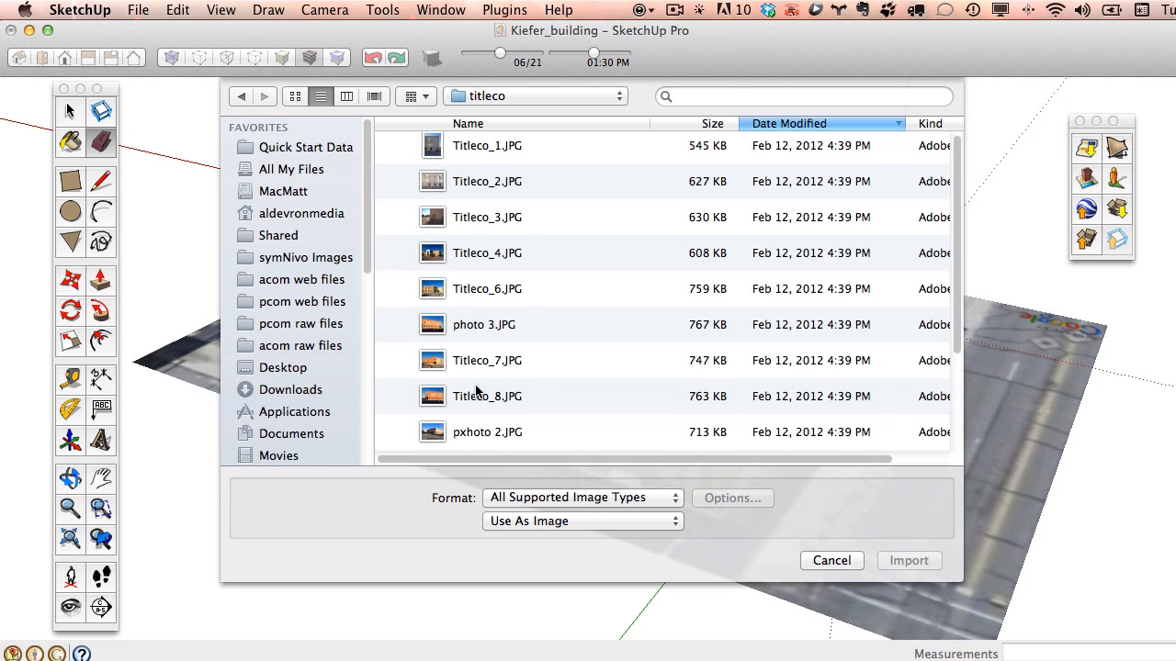
{"action": "scroll", "coordinate": [476, 391], "scroll_direction": "down", "scroll_amount": 4}
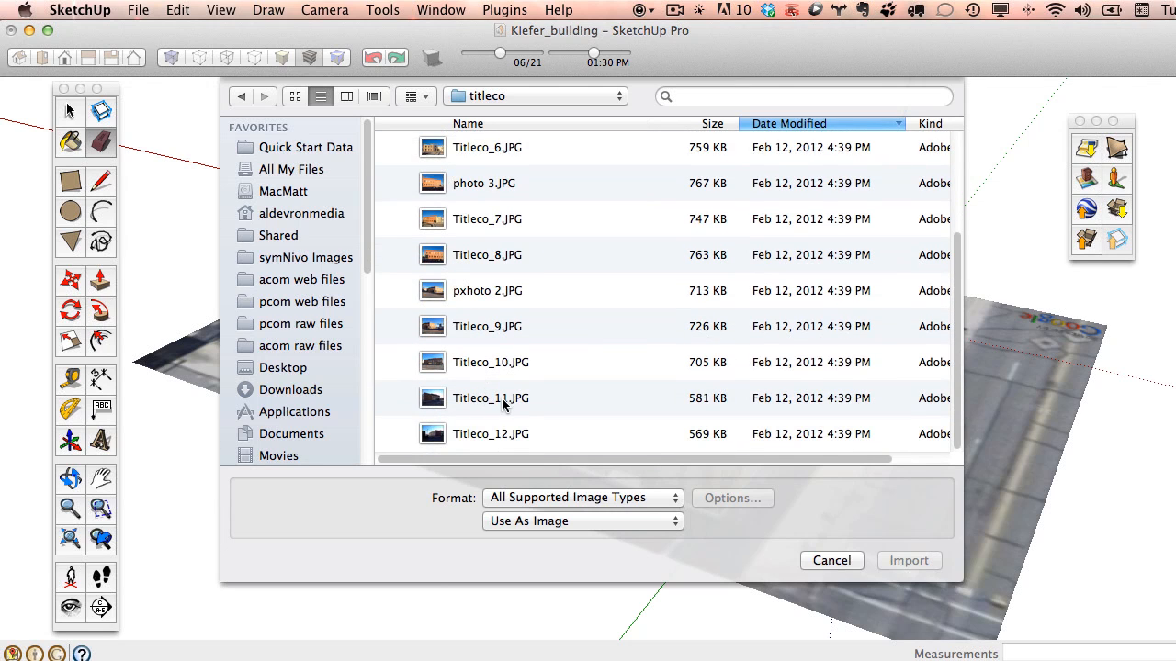
{"action": "left_click", "coordinate": [502, 398]}
{"action": "left_click", "coordinate": [908, 560]}
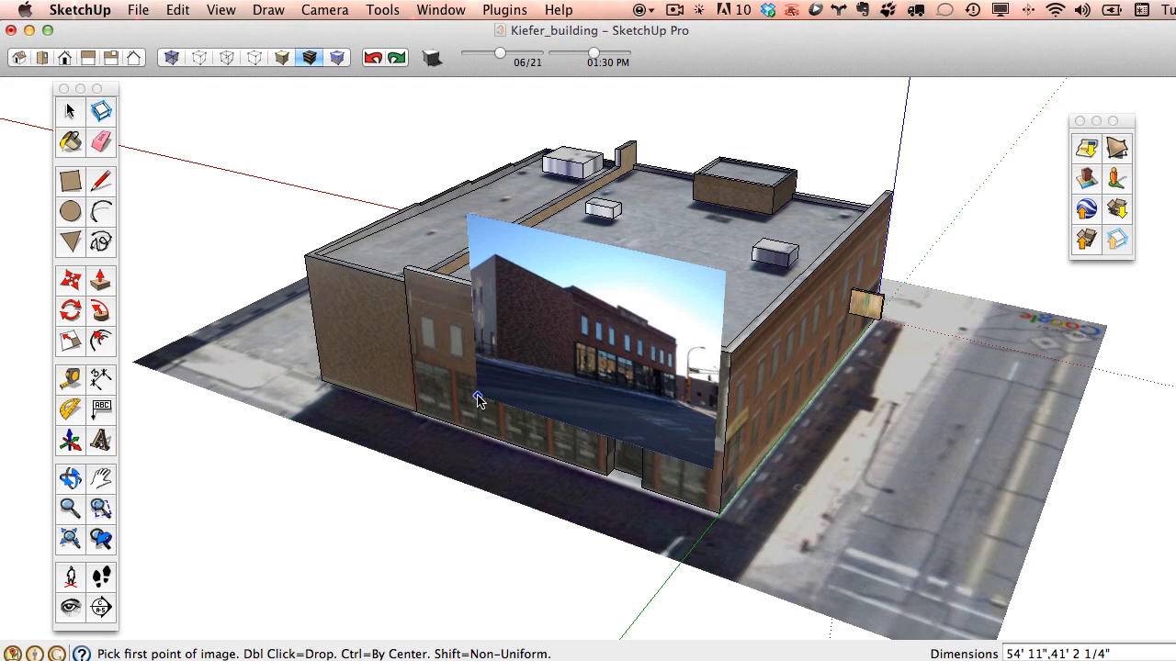
{"action": "left_click", "coordinate": [446, 410]}
{"action": "left_click", "coordinate": [548, 351]}
- Erase the photo image placed on the front facade
{"action": "key", "text": "e"}
{"action": "mouse_move", "coordinate": [511, 431]}
{"action": "middle_mouse_down"}
{"action": "mouse_move", "coordinate": [523, 349]}
{"action": "mouse_move", "coordinate": [533, 384]}
{"action": "middle_mouse_up"}
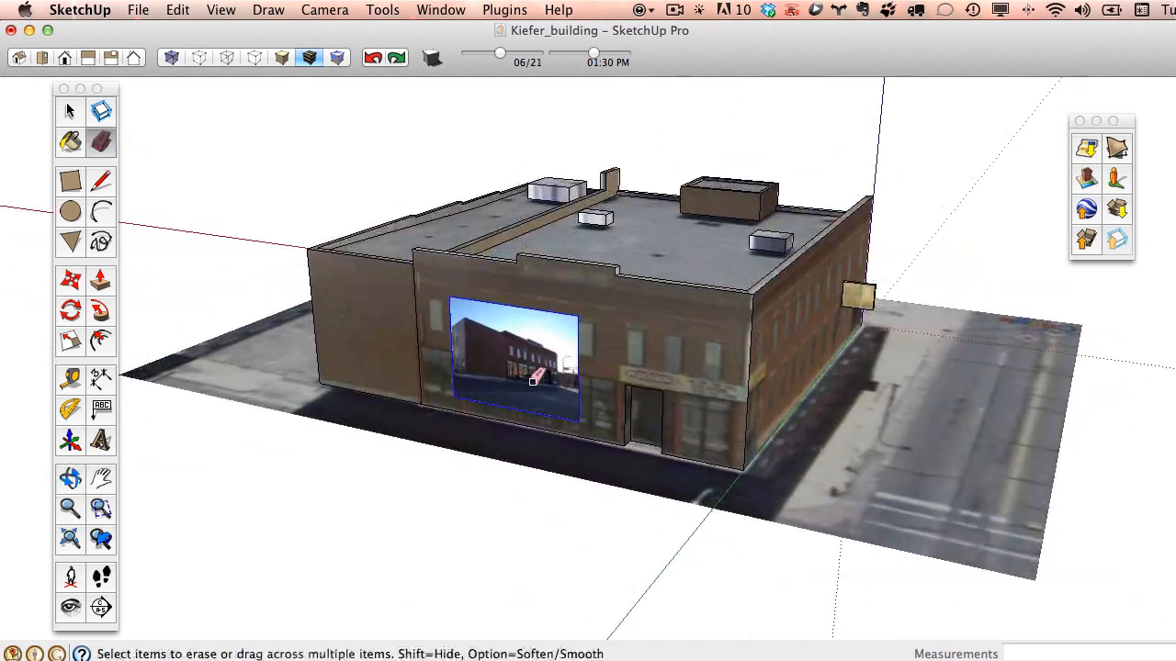
{"action": "left_click", "coordinate": [579, 317]}
- Import Titleco_11.JPG from the titleco folder with the Use As Texture option
{"action": "left_click", "coordinate": [178, 9]}
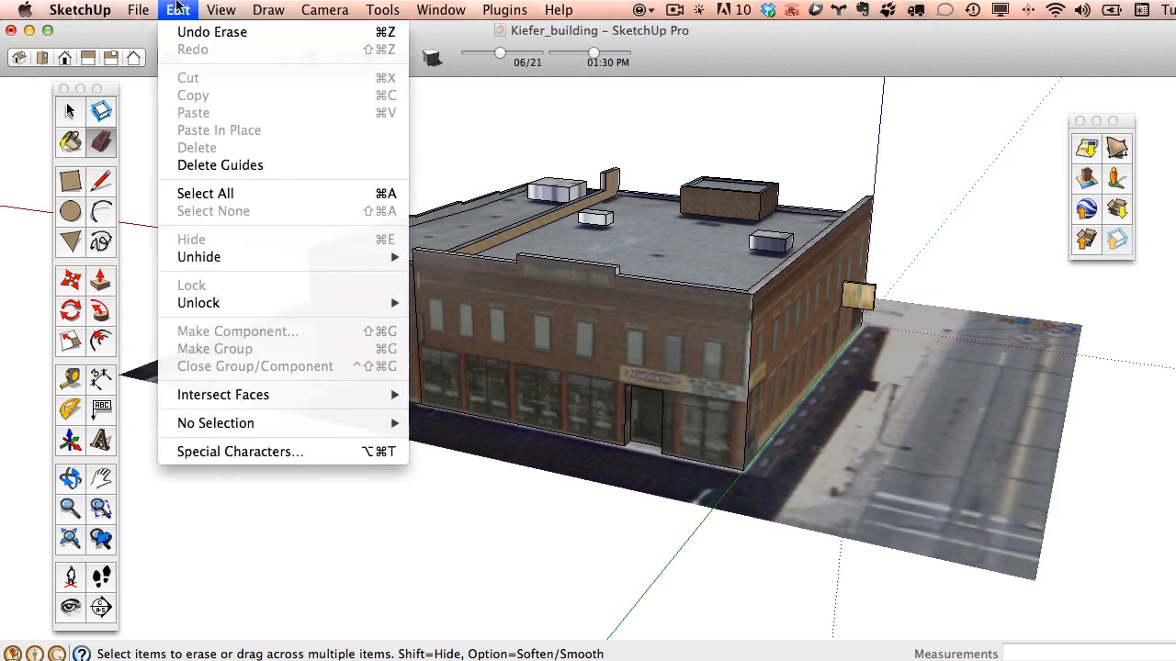
{"action": "mouse_move", "coordinate": [140, 9]}
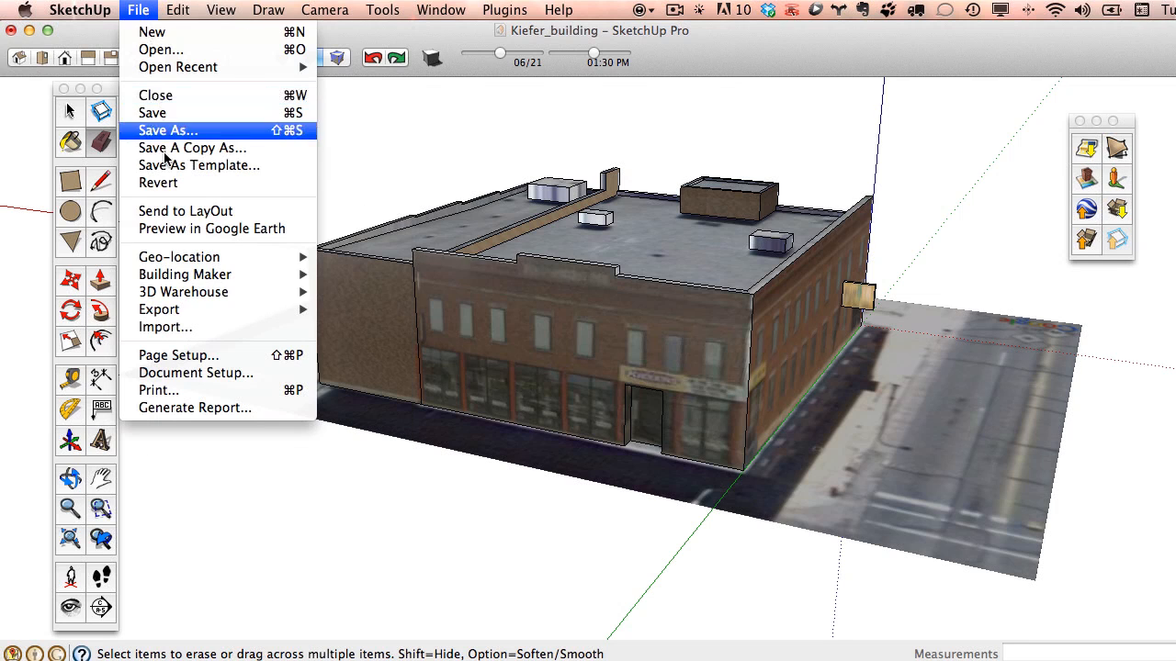
{"action": "left_click", "coordinate": [161, 327]}
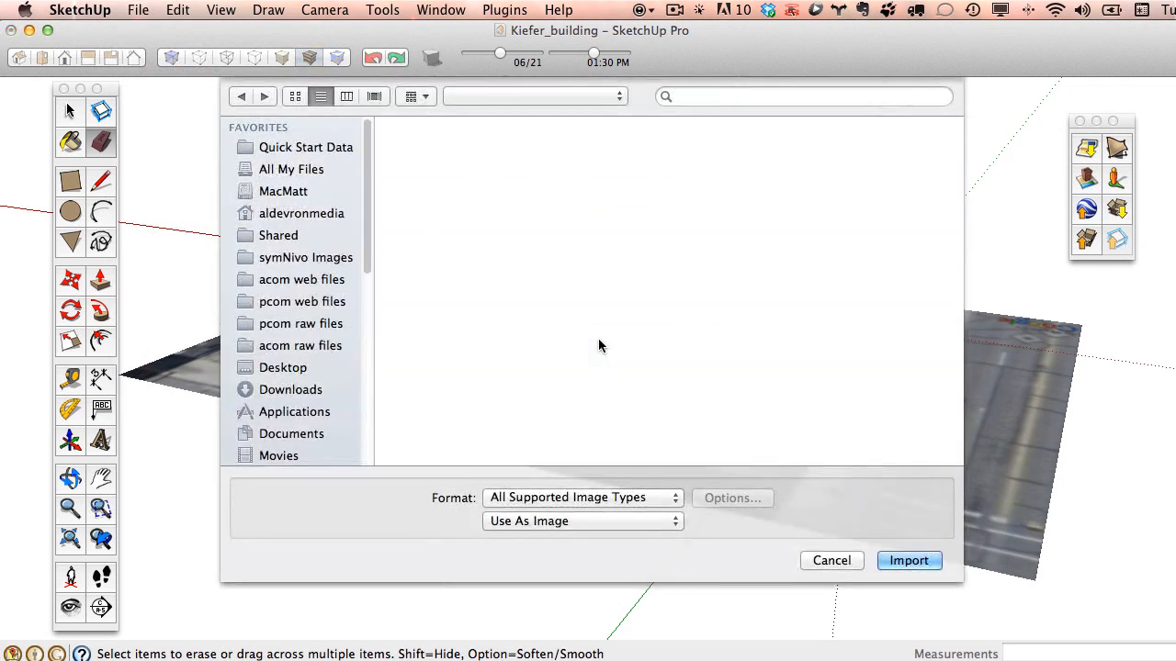
{"action": "scroll", "coordinate": [545, 242], "scroll_direction": "down", "scroll_amount": 4}
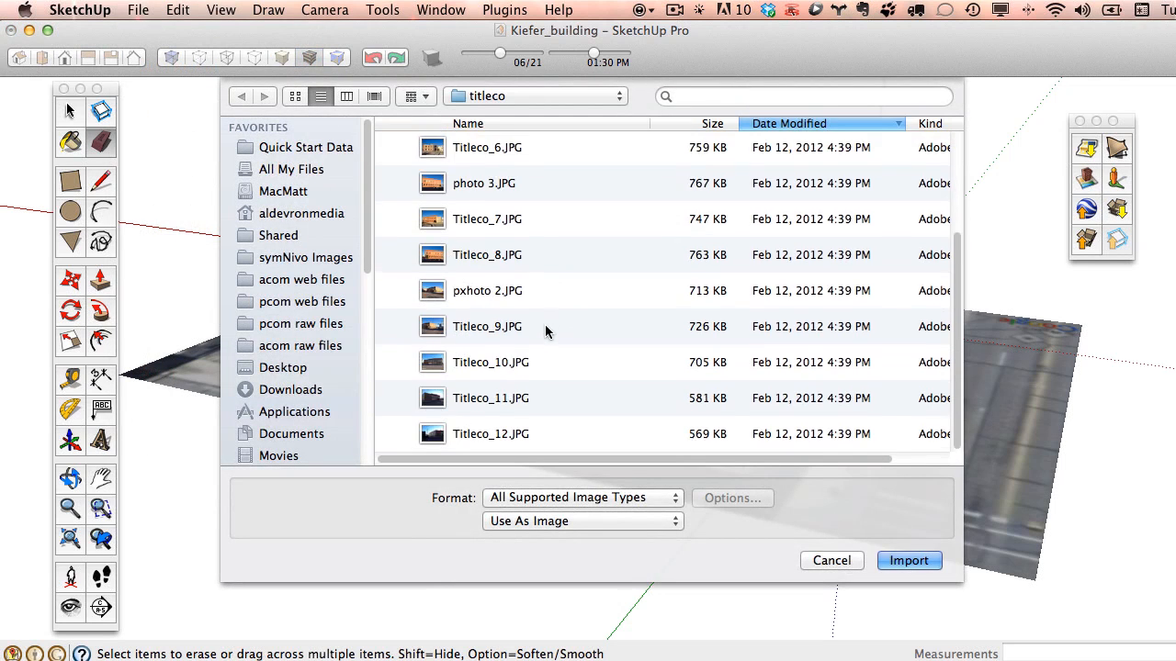
{"action": "left_click", "coordinate": [519, 398]}
{"action": "left_click", "coordinate": [558, 519]}
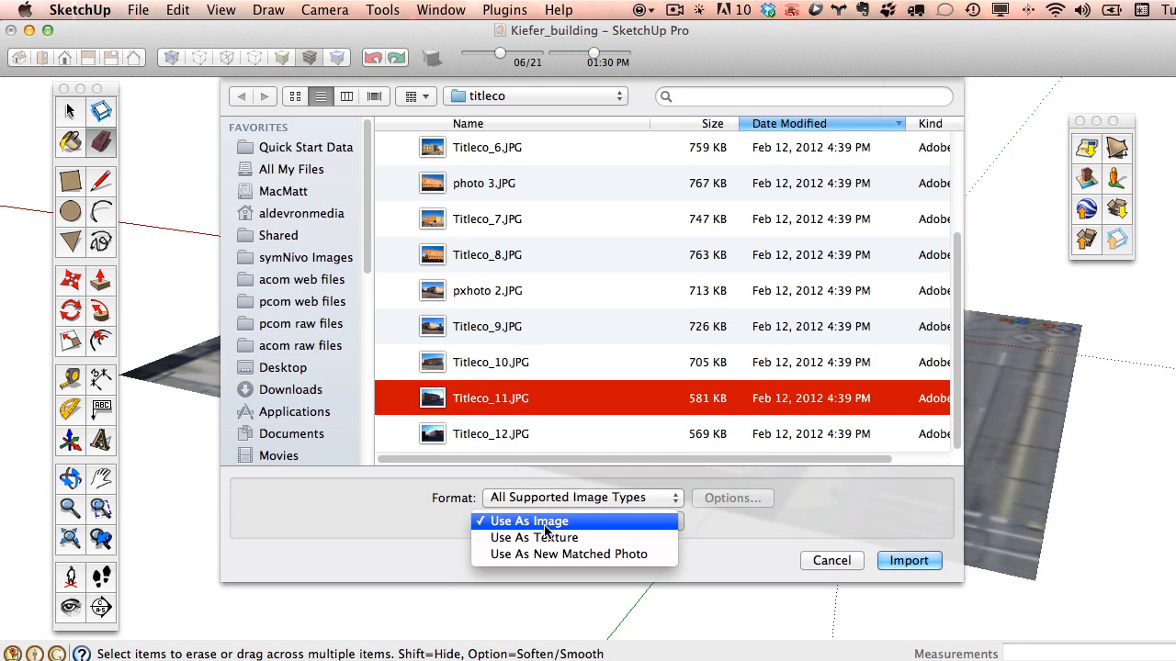
{"action": "left_click", "coordinate": [545, 537]}
{"action": "left_click", "coordinate": [908, 560]}
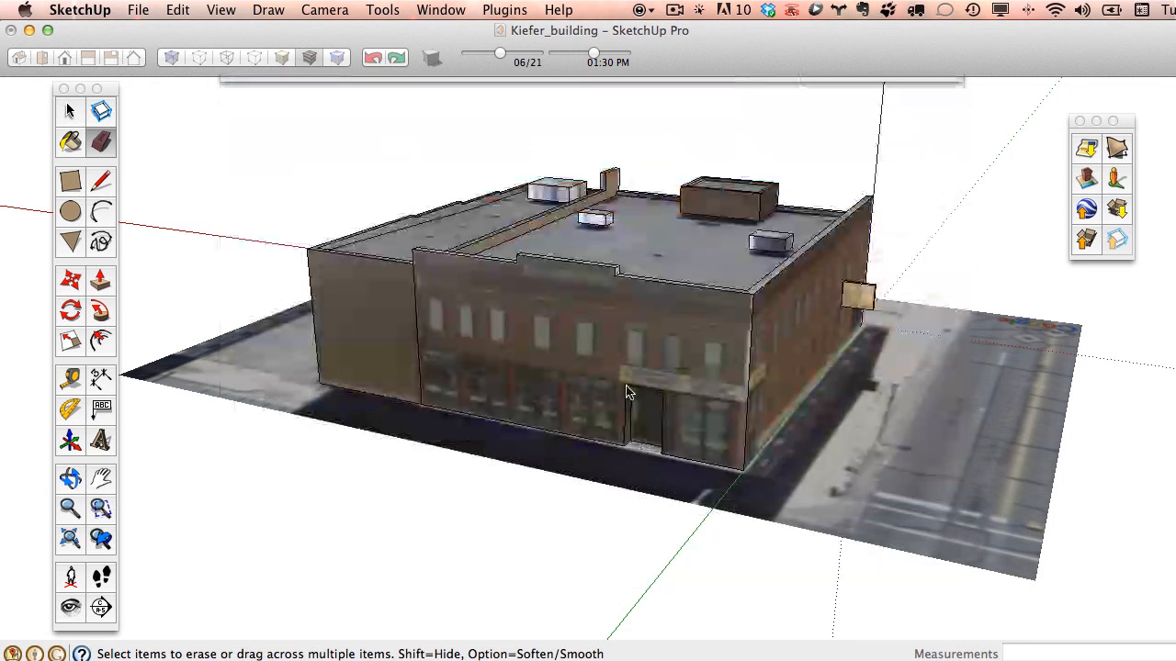
- Apply the imported photo texture to the front facade at about 27' 9" wide, and inspect its tiling
{"action": "left_click", "coordinate": [481, 377]}
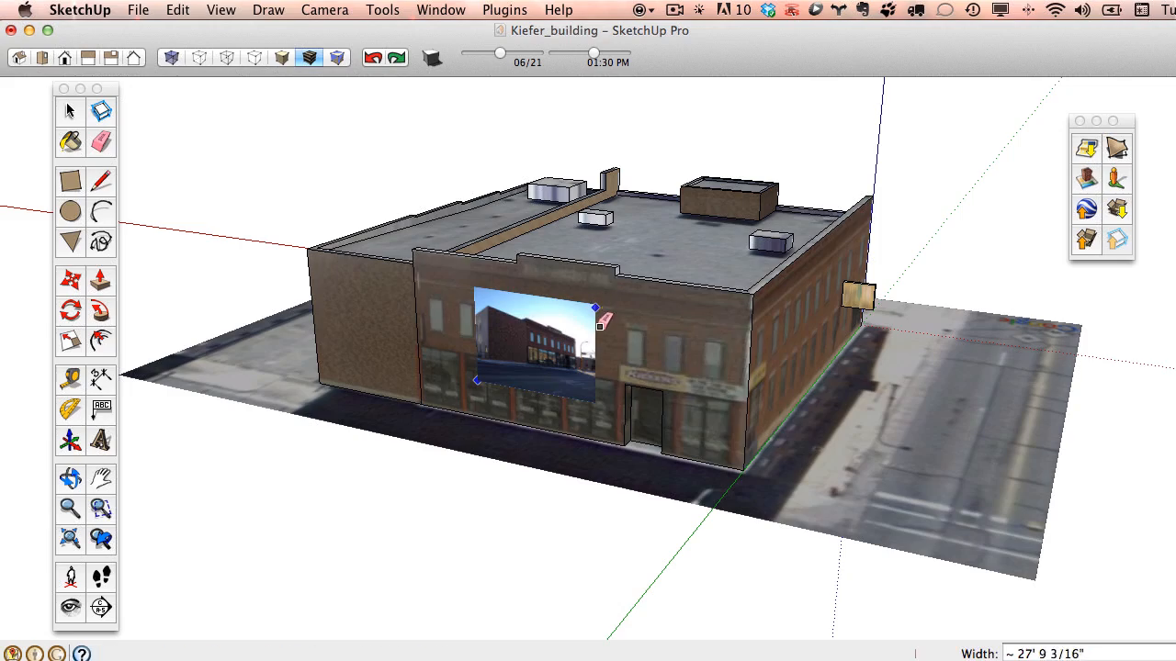
{"action": "left_click", "coordinate": [601, 326]}
{"action": "key", "text": "e"}
{"action": "scroll", "coordinate": [602, 326], "scroll_direction": "up", "scroll_amount": 5}
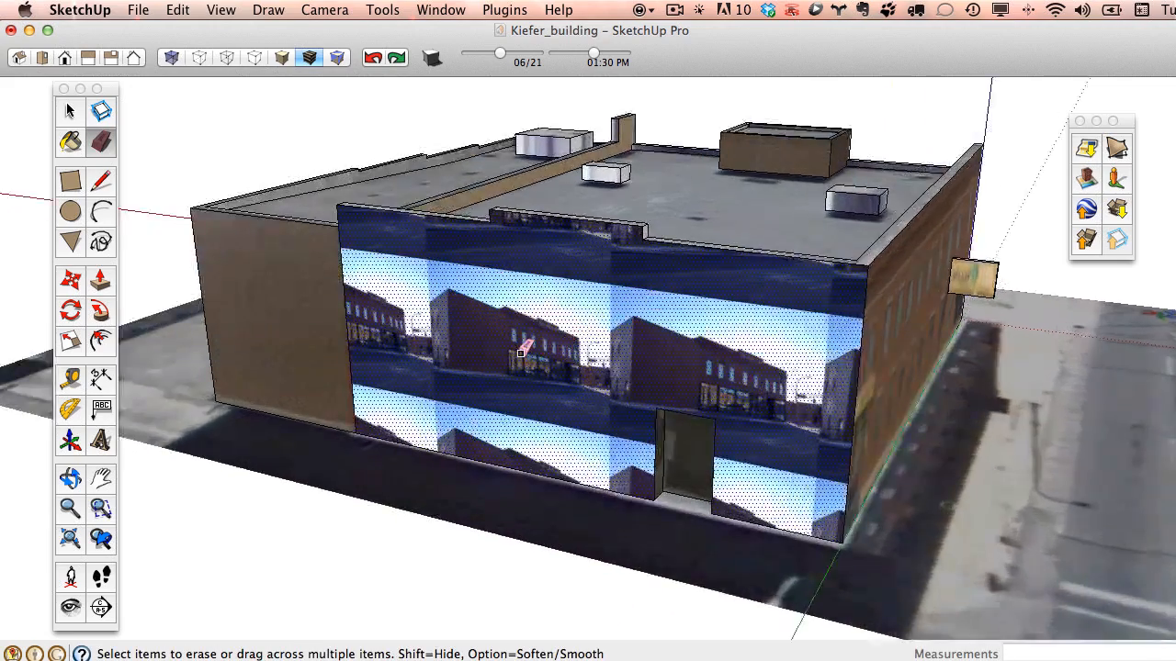
{"action": "scroll", "coordinate": [531, 338], "scroll_direction": "up", "scroll_amount": 3}
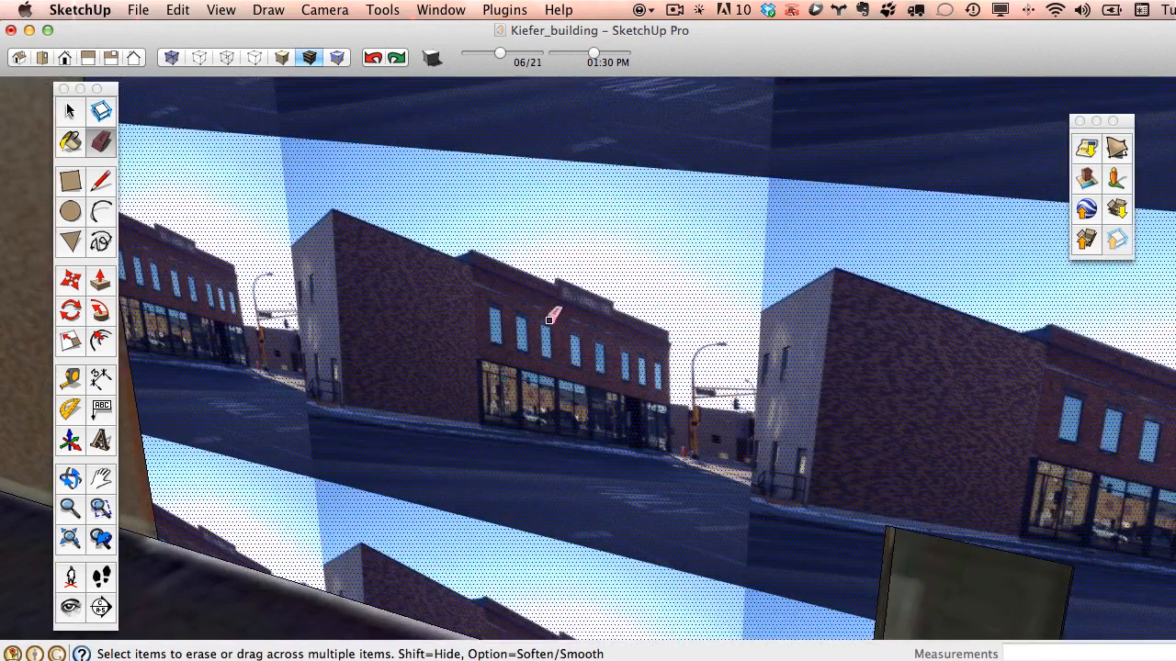
{"action": "scroll", "coordinate": [539, 329], "scroll_direction": "down", "scroll_amount": 6}
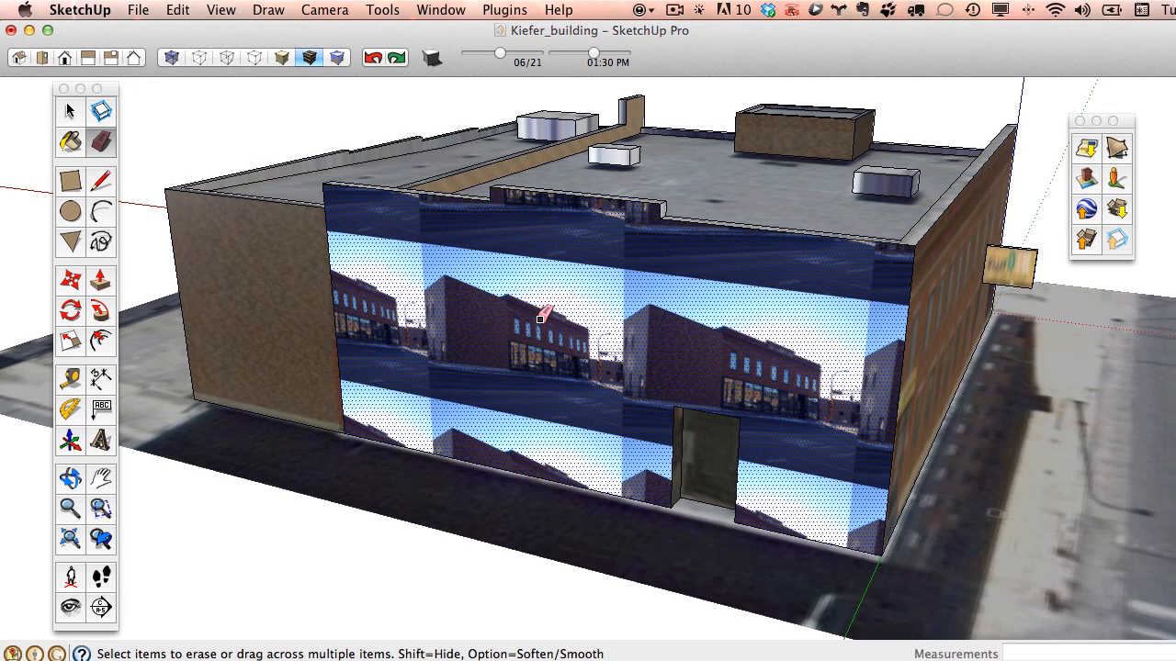
- Open texture positioning for the front facade's photo and shift the tiled image up with the fixed pins
{"action": "right_click", "coordinate": [540, 318]}
{"action": "mouse_move", "coordinate": [601, 535]}
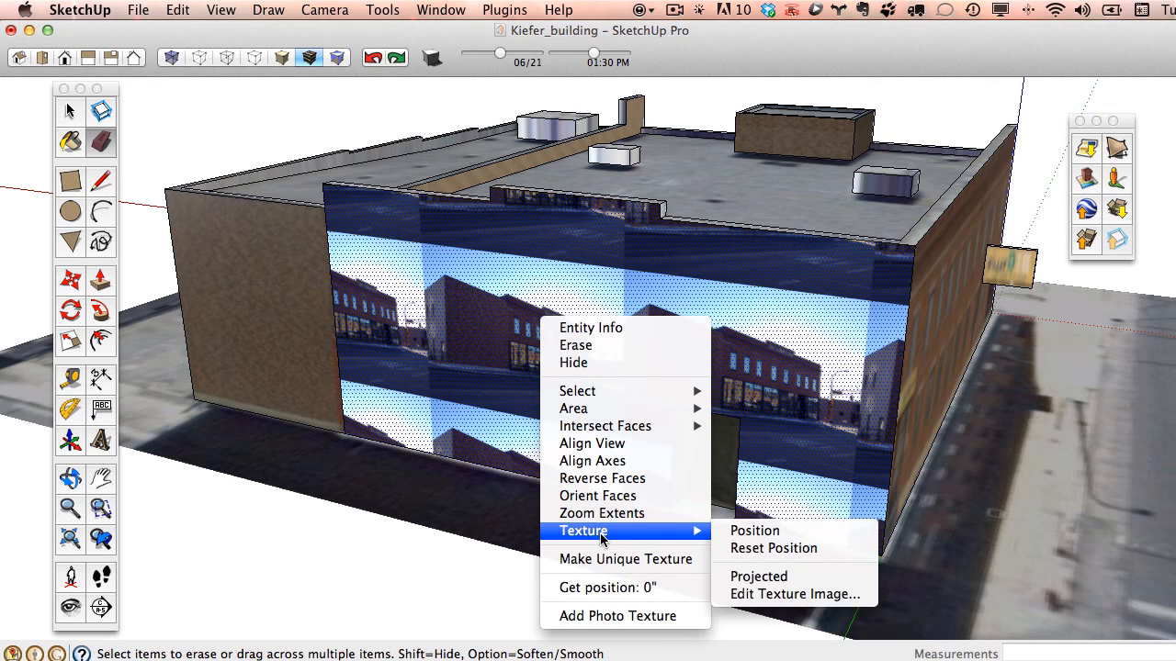
{"action": "left_click", "coordinate": [754, 531]}
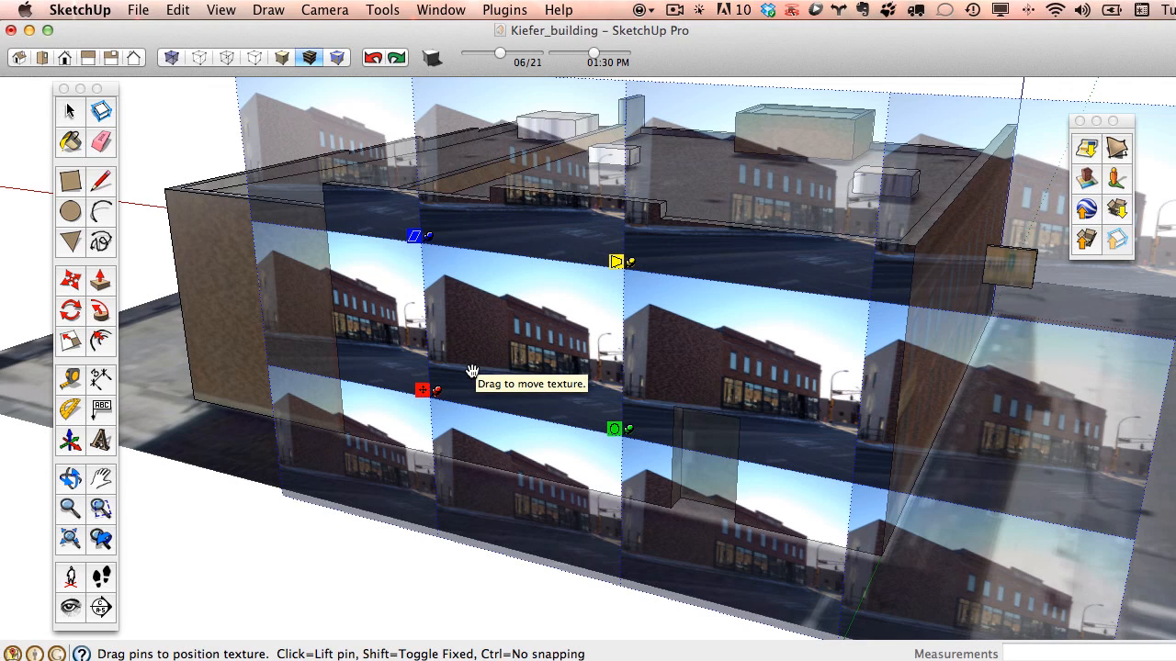
{"action": "left_click_drag", "start_coordinate": [439, 392], "coordinate": [500, 318]}
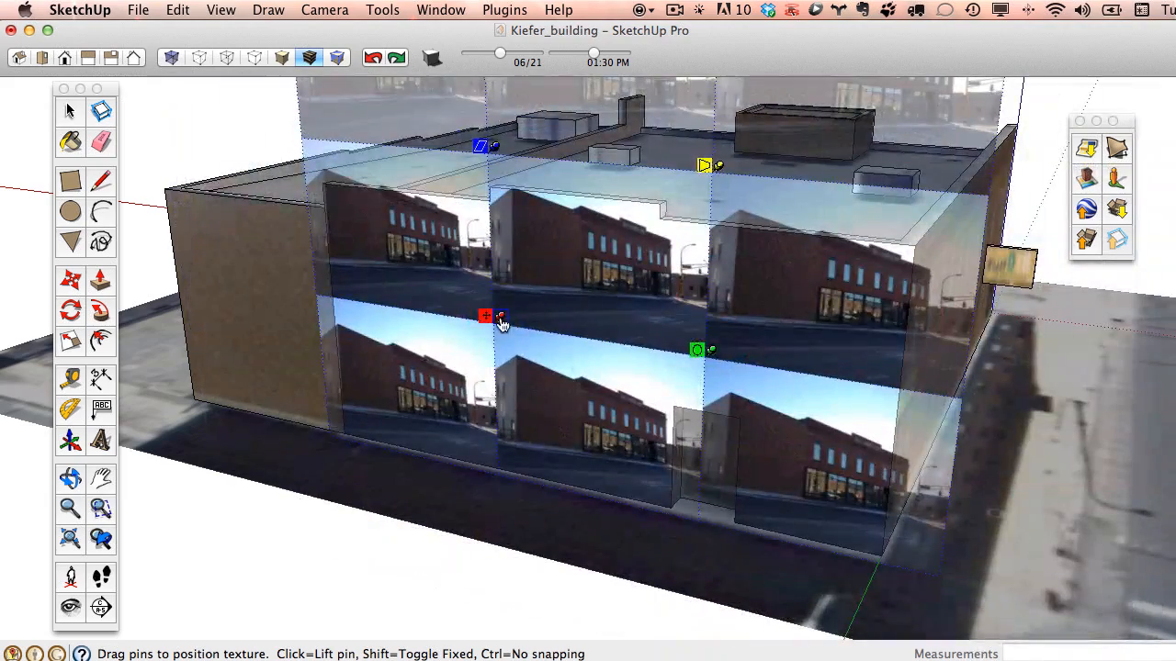
{"action": "mouse_move", "coordinate": [712, 358]}
{"action": "left_mouse_down"}
{"action": "mouse_move", "coordinate": [828, 376]}
{"action": "mouse_move", "coordinate": [607, 339]}
{"action": "mouse_move", "coordinate": [724, 358]}
{"action": "mouse_move", "coordinate": [716, 276]}
{"action": "mouse_move", "coordinate": [677, 404]}
{"action": "mouse_move", "coordinate": [709, 354]}
{"action": "left_mouse_up"}
{"action": "mouse_move", "coordinate": [722, 175]}
{"action": "left_mouse_down"}
{"action": "mouse_move", "coordinate": [621, 256]}
{"action": "mouse_move", "coordinate": [817, 154]}
{"action": "mouse_move", "coordinate": [707, 167]}
{"action": "mouse_move", "coordinate": [722, 168]}
{"action": "left_mouse_up"}
{"action": "mouse_move", "coordinate": [496, 159]}
{"action": "left_mouse_down"}
{"action": "mouse_move", "coordinate": [577, 156]}
{"action": "mouse_move", "coordinate": [441, 149]}
{"action": "mouse_move", "coordinate": [428, 187]}
{"action": "mouse_move", "coordinate": [498, 159]}
{"action": "left_mouse_up"}
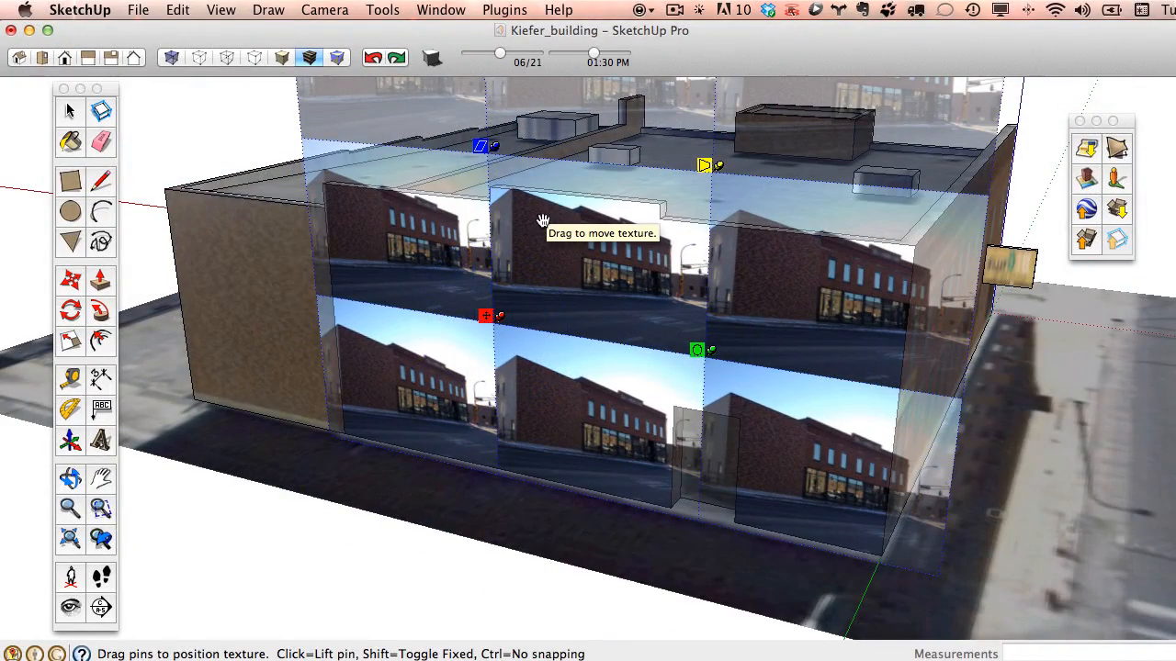
- Turn off Fixed Pins and place the four free pins on the corners of the photo's brick side wall
{"action": "right_click", "coordinate": [572, 258]}
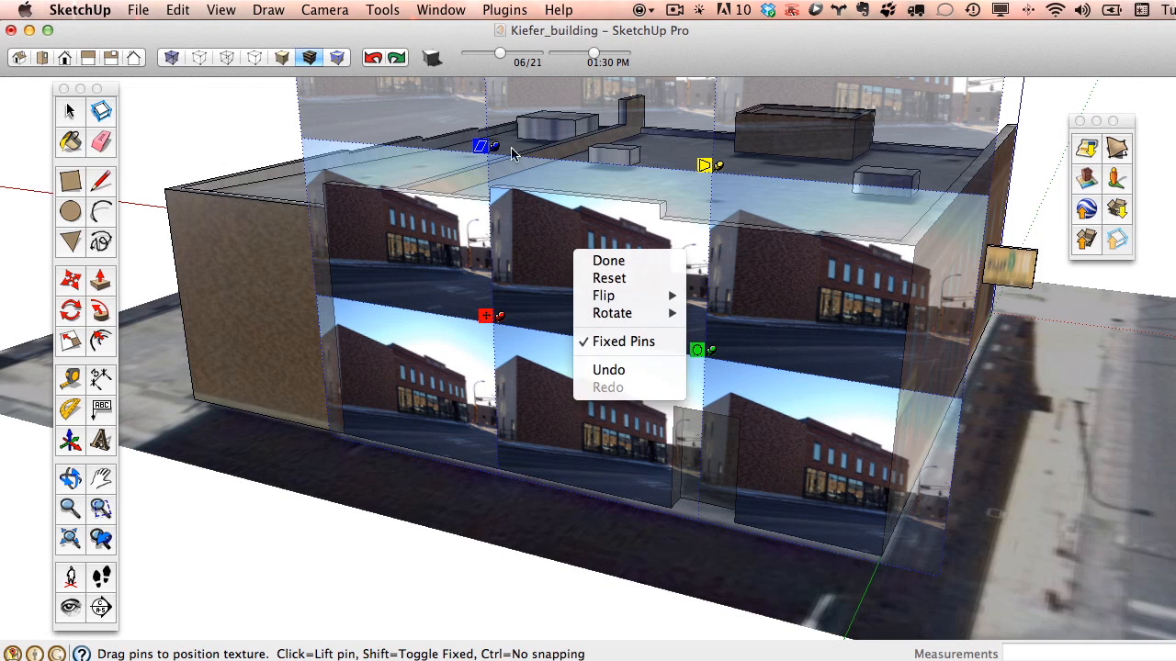
{"action": "left_click", "coordinate": [660, 344]}
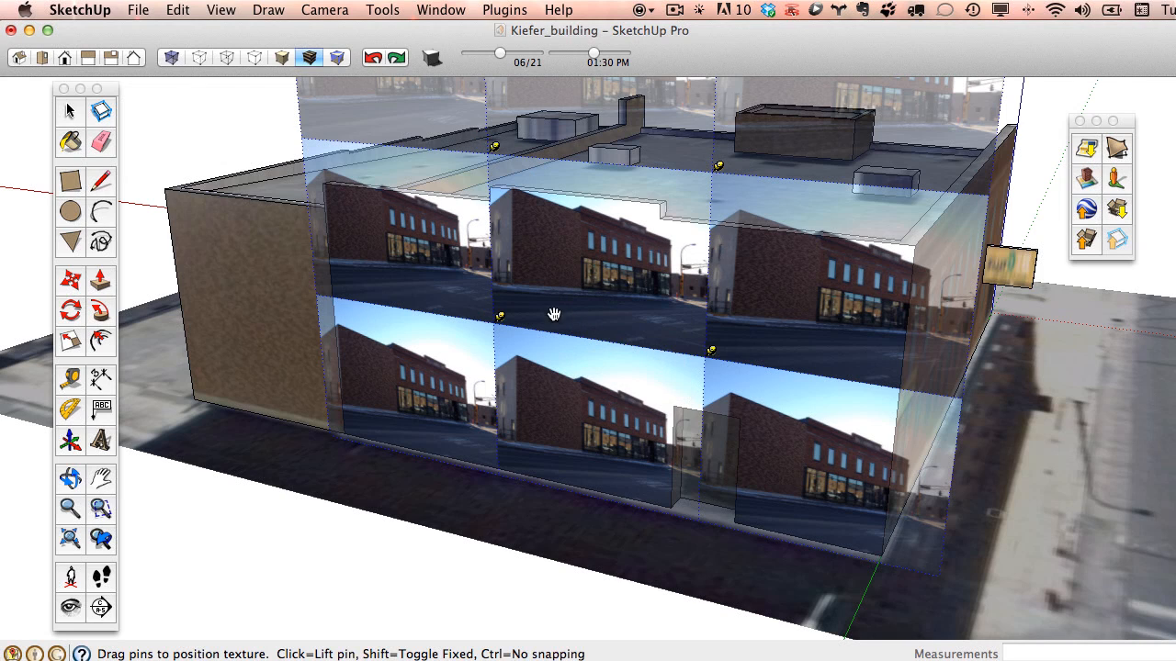
{"action": "scroll", "coordinate": [502, 318], "scroll_direction": "up", "scroll_amount": 8}
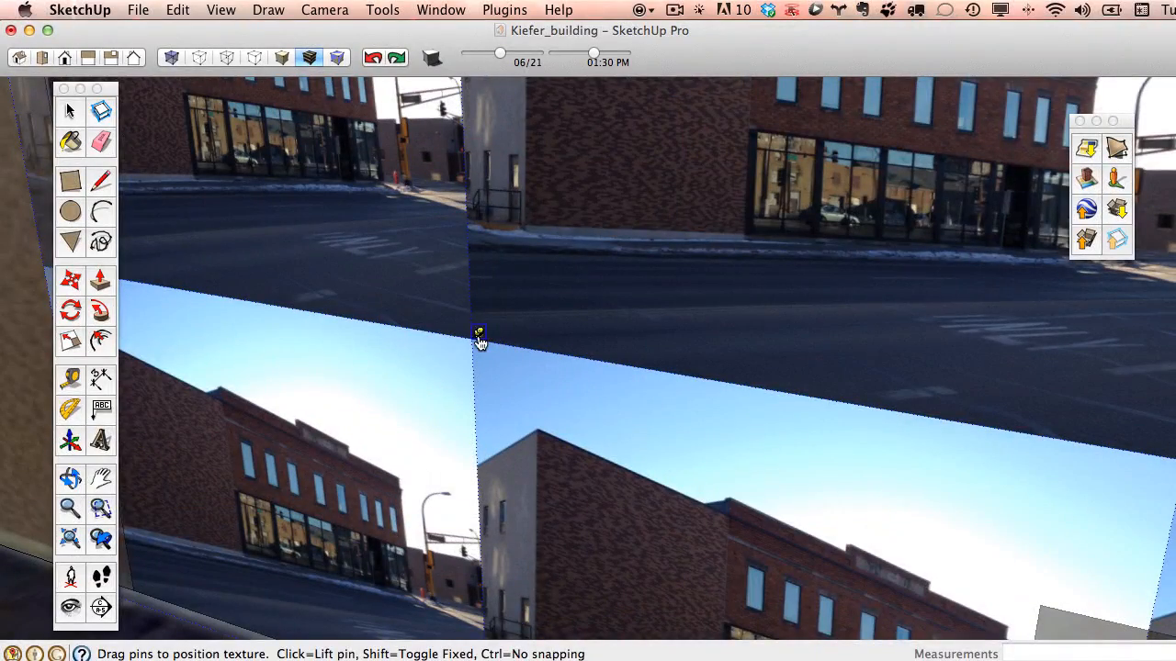
{"action": "scroll", "coordinate": [593, 315], "scroll_direction": "down", "scroll_amount": 8}
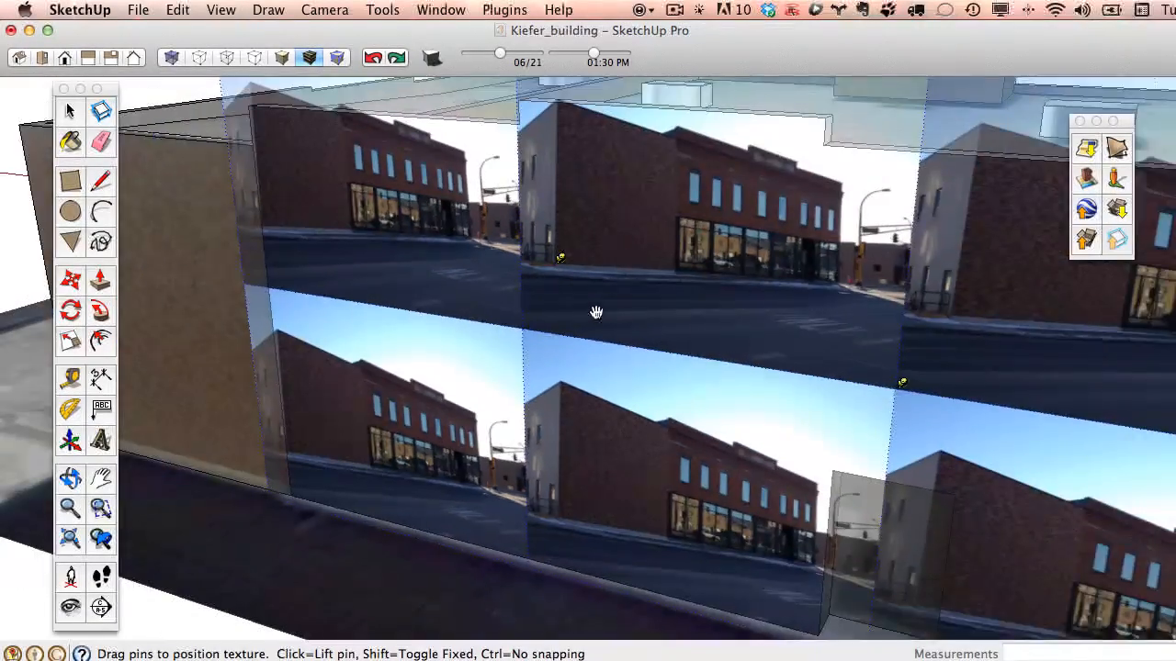
{"action": "scroll", "coordinate": [634, 284], "scroll_direction": "up", "scroll_amount": 8}
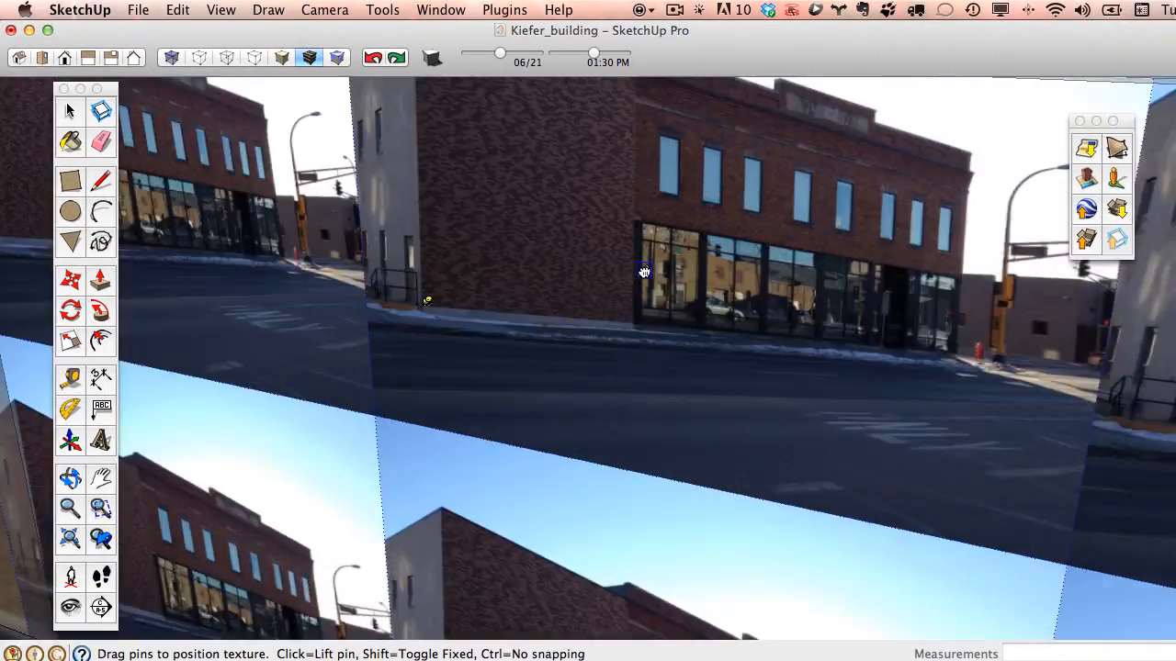
{"action": "scroll", "coordinate": [623, 406], "scroll_direction": "down", "scroll_amount": 8}
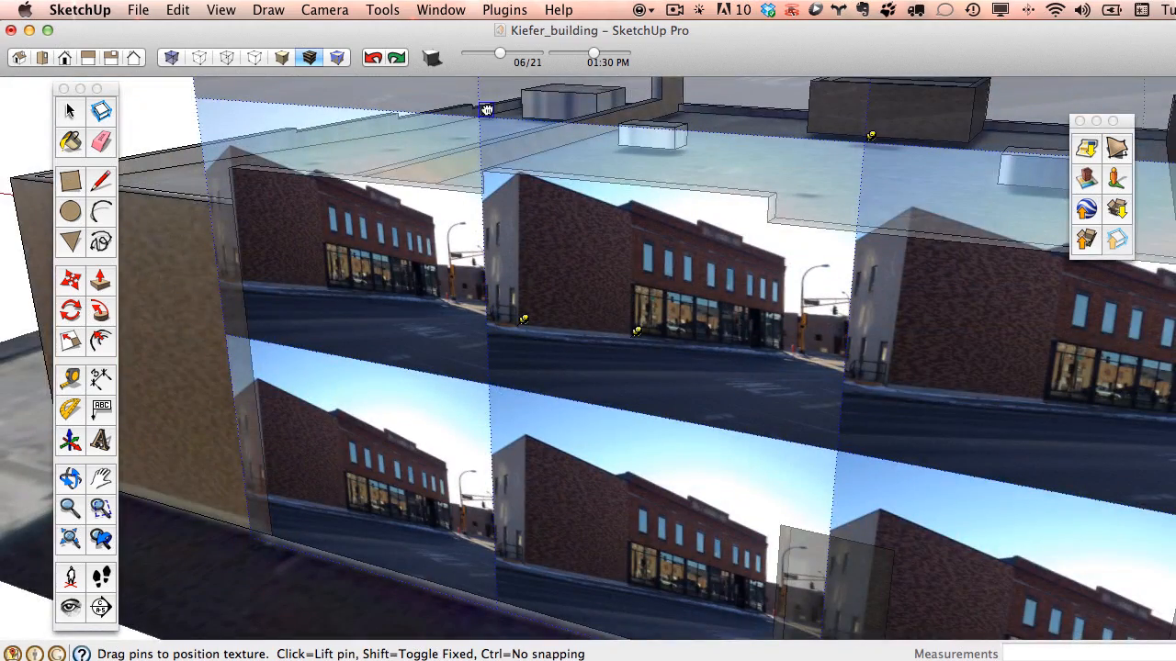
{"action": "scroll", "coordinate": [522, 178], "scroll_direction": "up", "scroll_amount": 5}
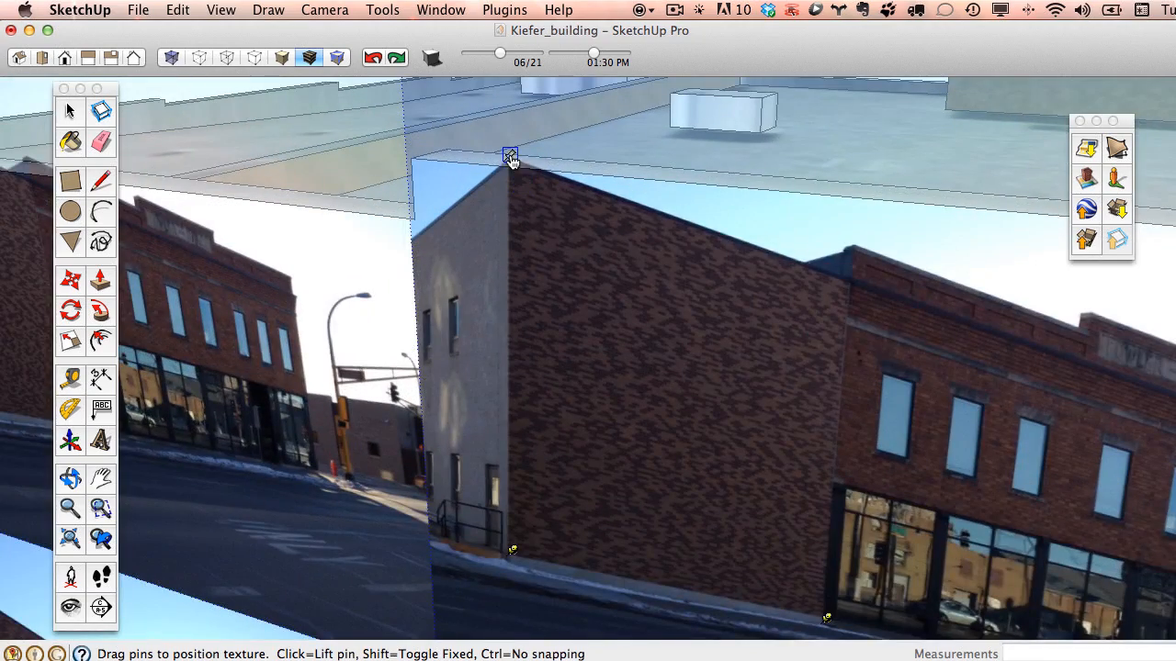
{"action": "scroll", "coordinate": [511, 156], "scroll_direction": "down", "scroll_amount": 8}
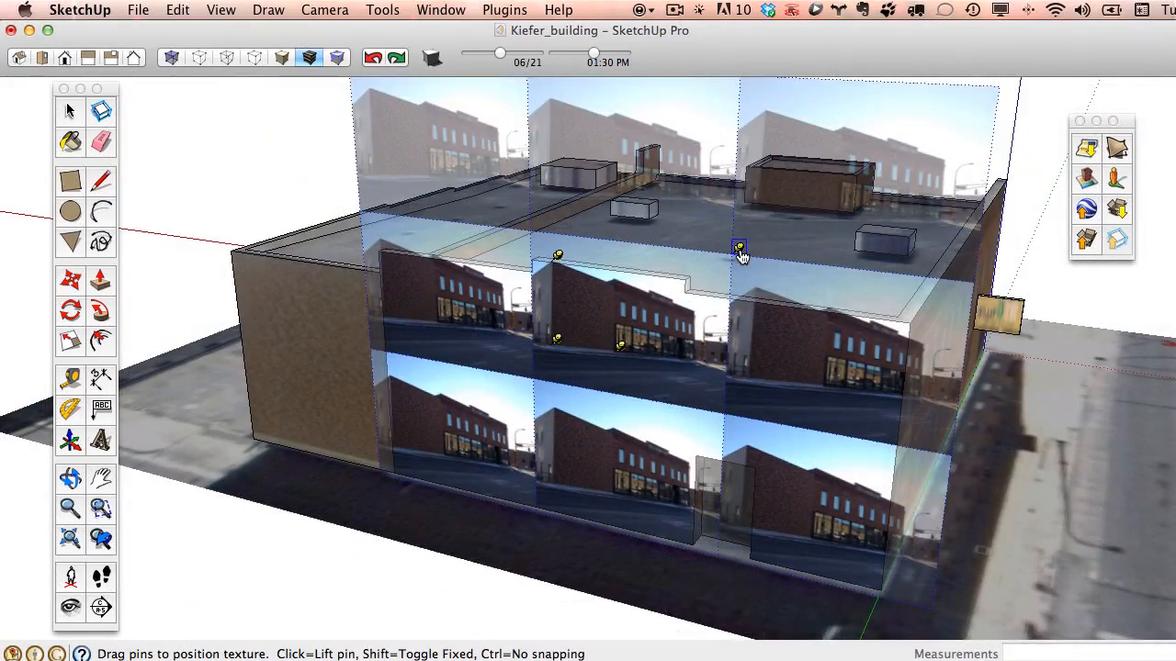
{"action": "scroll", "coordinate": [656, 255], "scroll_direction": "up", "scroll_amount": 8}
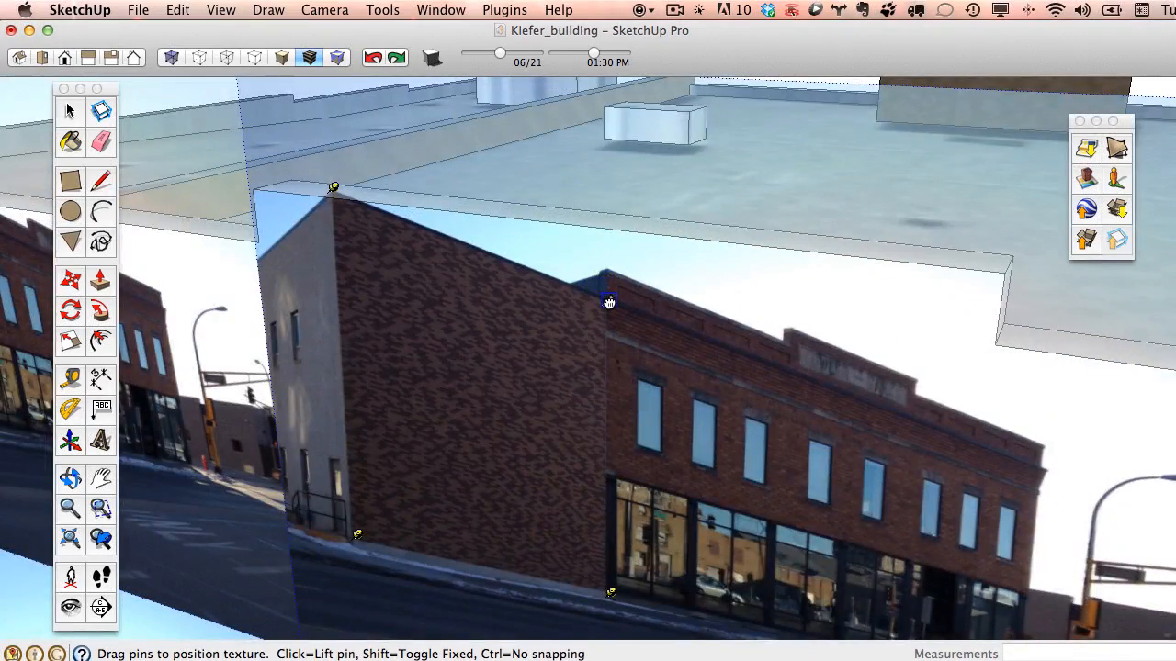
{"action": "scroll", "coordinate": [609, 310], "scroll_direction": "down", "scroll_amount": 5}
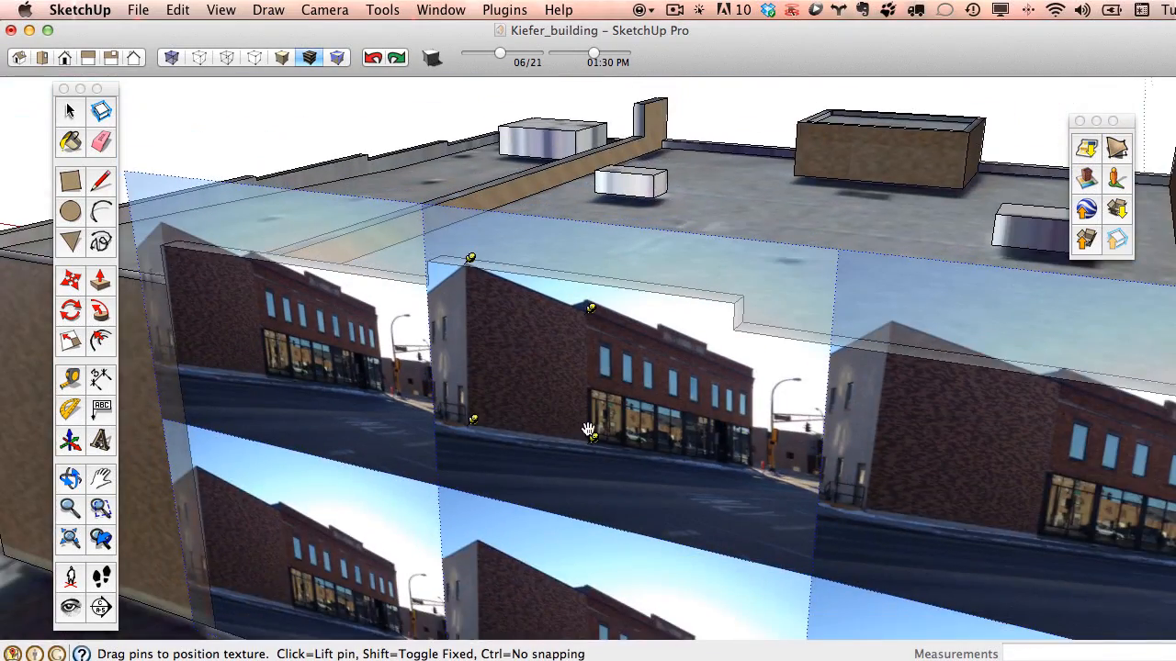
- Relocate the four free pins to the corners of the windowed storefront facade in the photo
{"action": "scroll", "coordinate": [588, 430], "scroll_direction": "up", "scroll_amount": 3}
{"action": "left_click", "coordinate": [594, 451]}
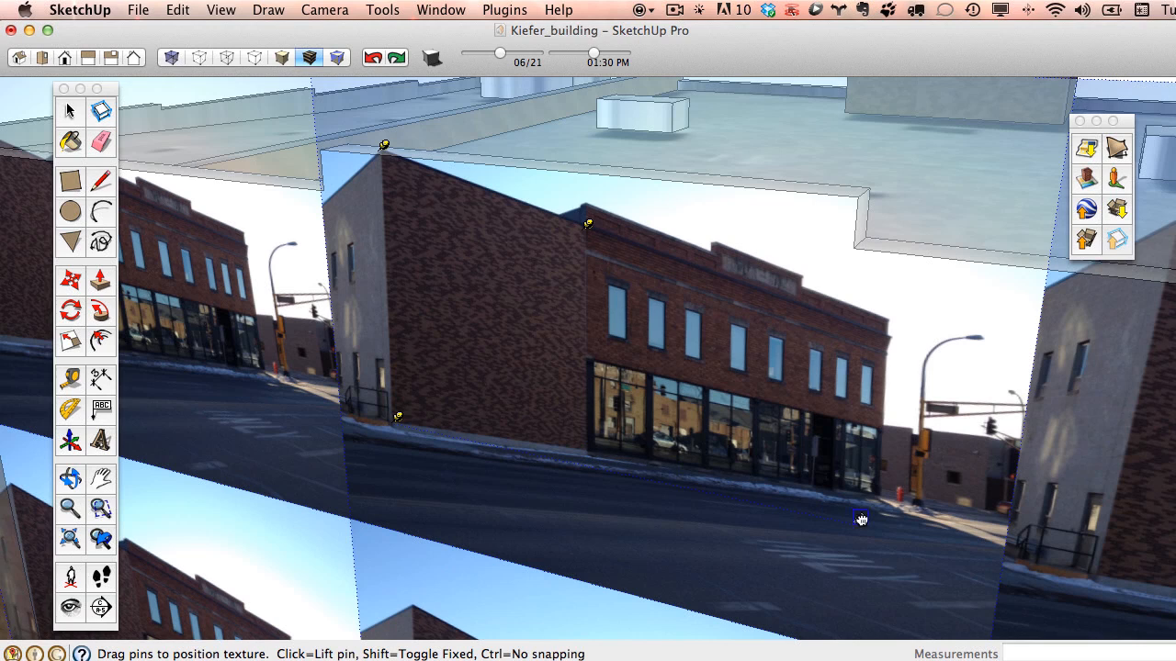
{"action": "left_click", "coordinate": [410, 418]}
{"action": "left_click", "coordinate": [386, 147]}
{"action": "left_click", "coordinate": [596, 207]}
{"action": "scroll", "coordinate": [595, 207], "scroll_direction": "up", "scroll_amount": 9}
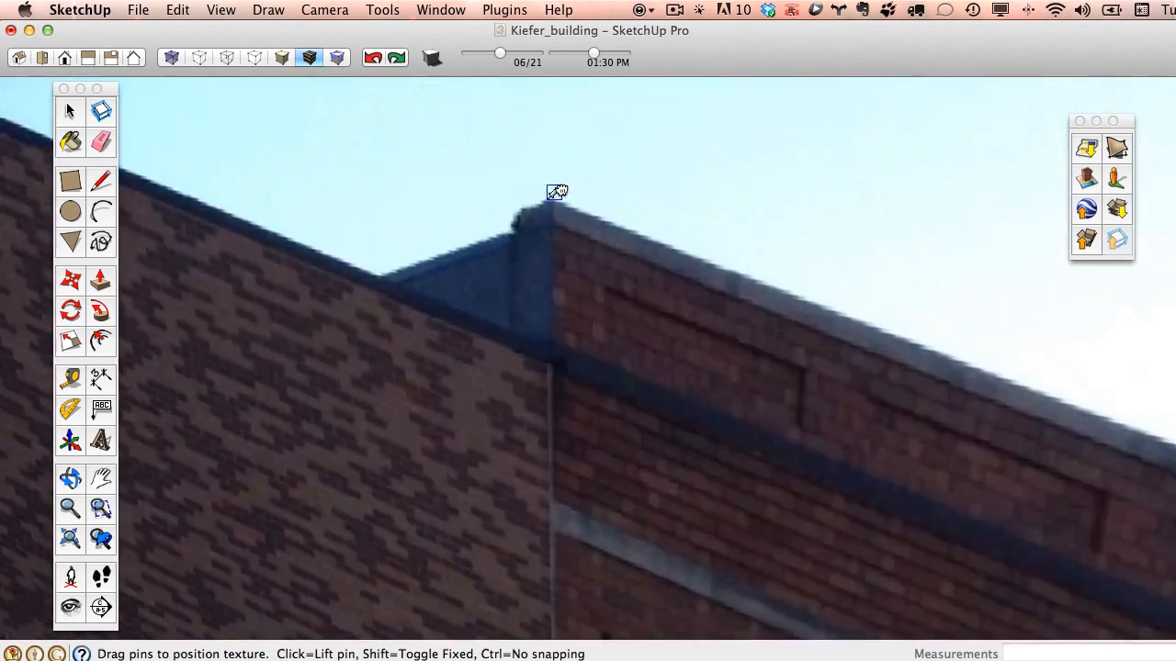
{"action": "left_click", "coordinate": [554, 201]}
{"action": "scroll", "coordinate": [588, 289], "scroll_direction": "down", "scroll_amount": 8}
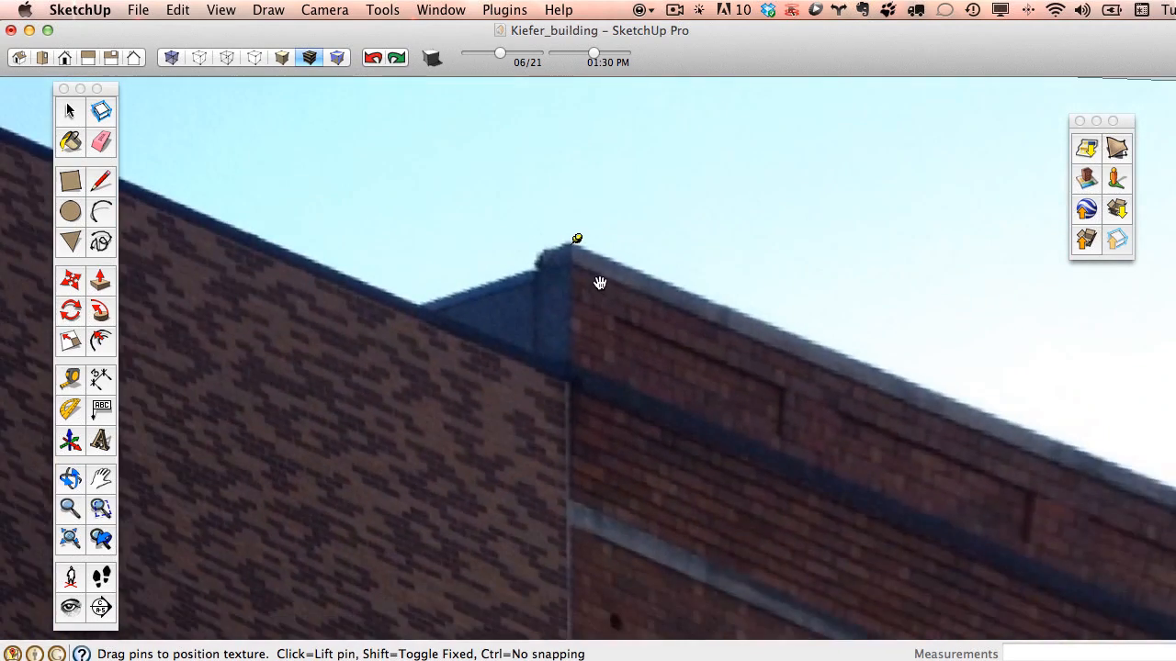
{"action": "scroll", "coordinate": [646, 324], "scroll_direction": "down", "scroll_amount": 4}
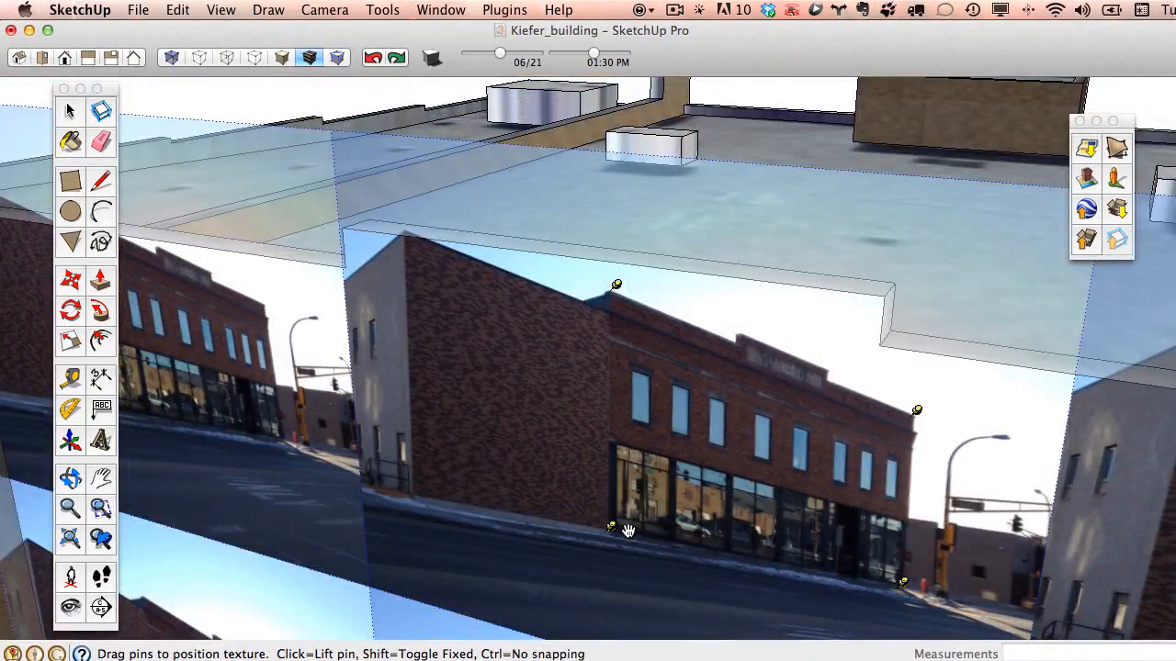
- Refine the pins at the photo's storefront base and roofline corners, closing the floating palette that covers the view
{"action": "scroll", "coordinate": [606, 528], "scroll_direction": "up", "scroll_amount": 10}
{"action": "left_click_drag", "start_coordinate": [576, 533], "coordinate": [557, 512]}
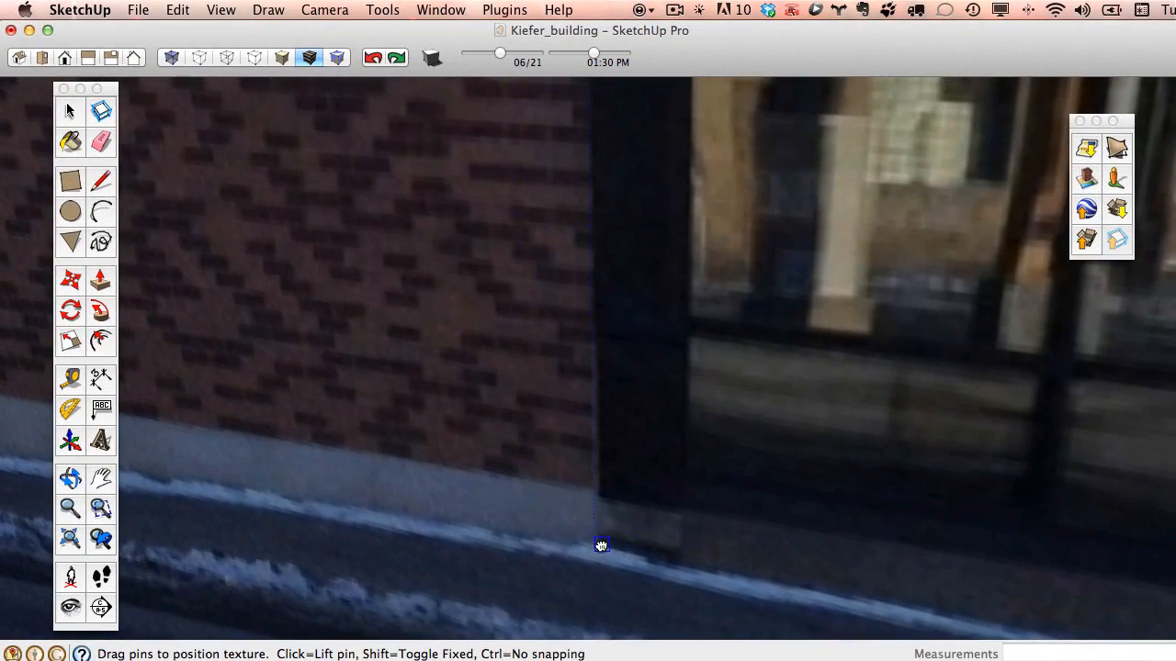
{"action": "scroll", "coordinate": [602, 546], "scroll_direction": "down", "scroll_amount": 10}
{"action": "scroll", "coordinate": [1029, 456], "scroll_direction": "up", "scroll_amount": 10}
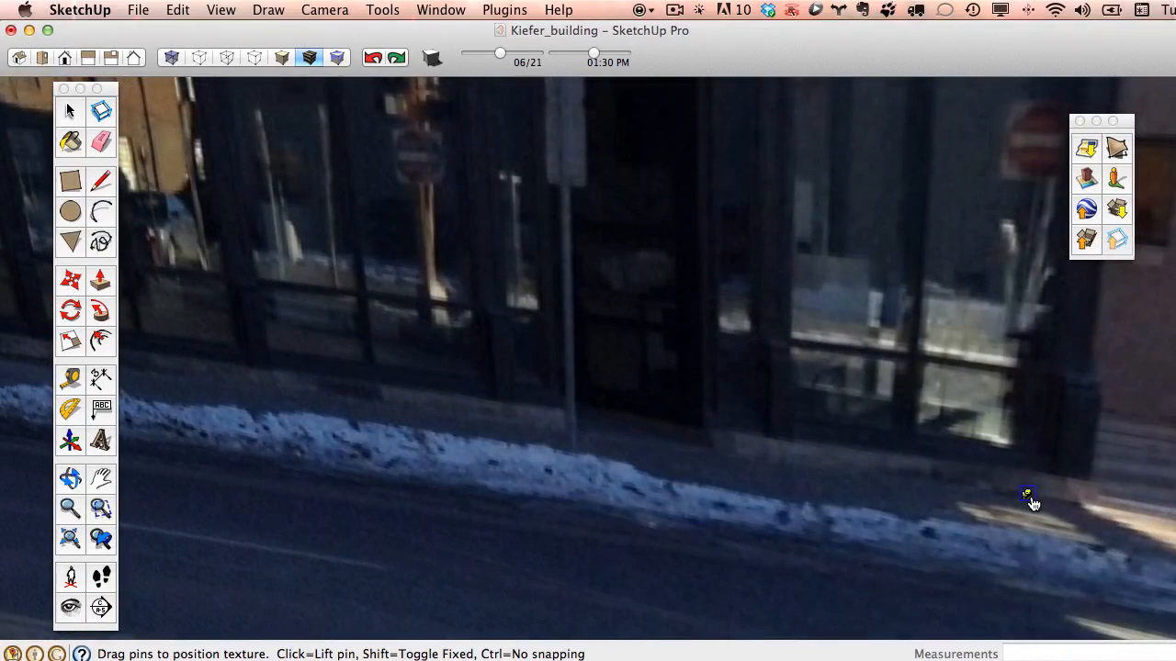
{"action": "scroll", "coordinate": [1078, 496], "scroll_direction": "down", "scroll_amount": 10}
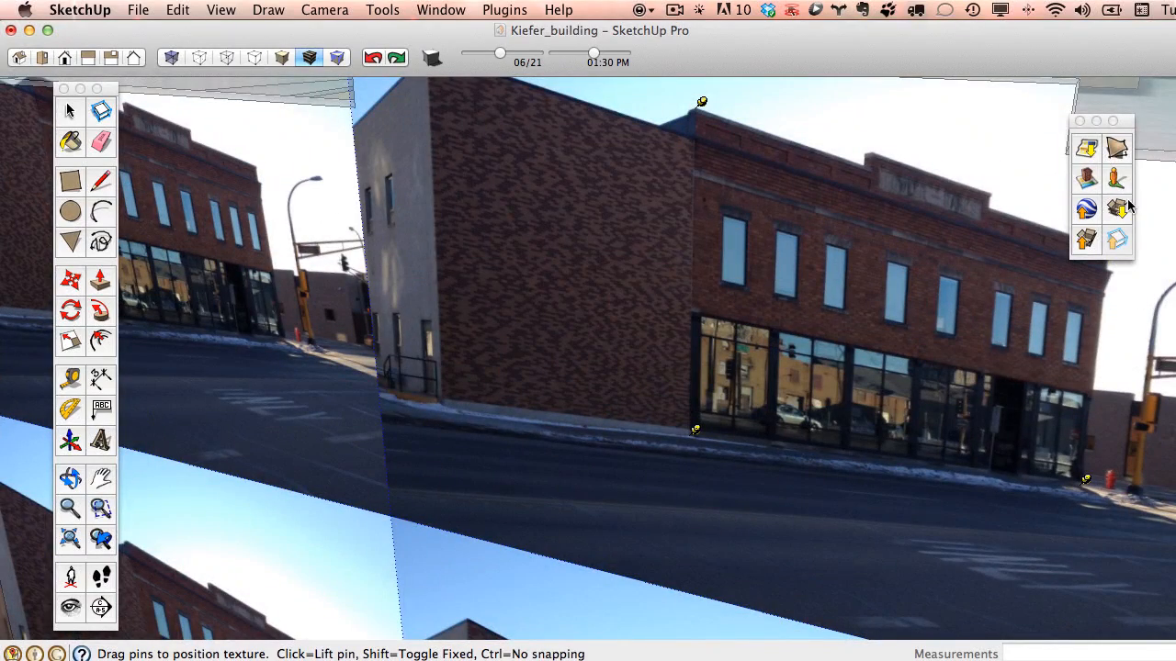
{"action": "left_click", "coordinate": [1079, 121]}
{"action": "scroll", "coordinate": [1093, 294], "scroll_direction": "up", "scroll_amount": 10}
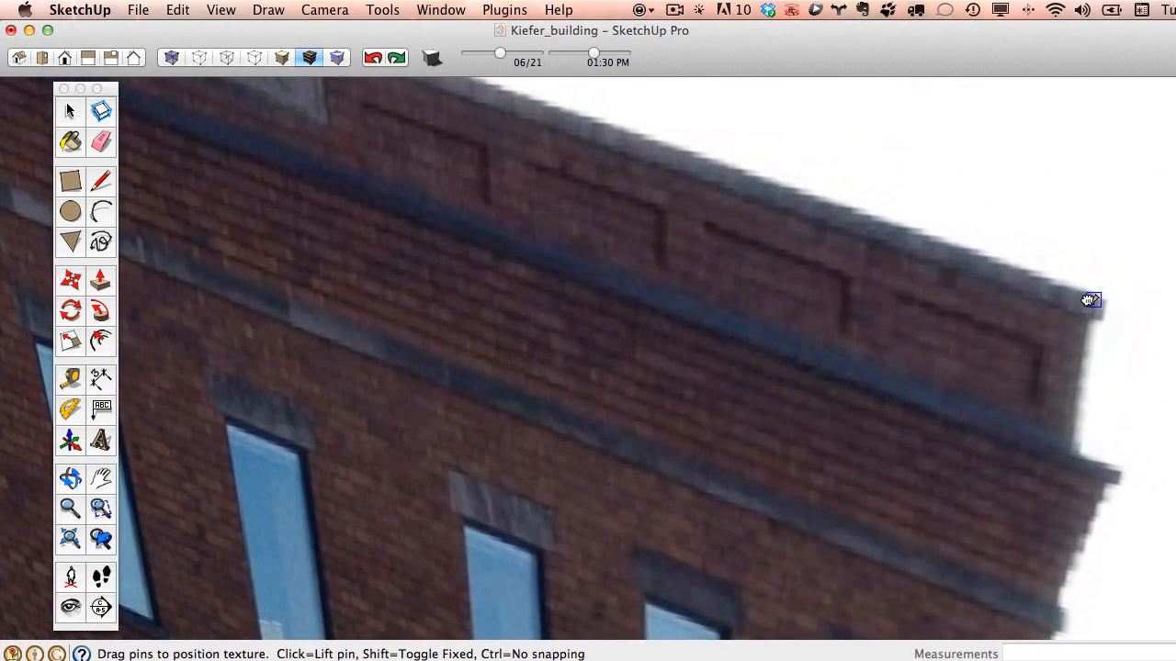
{"action": "scroll", "coordinate": [1079, 303], "scroll_direction": "down", "scroll_amount": 12}
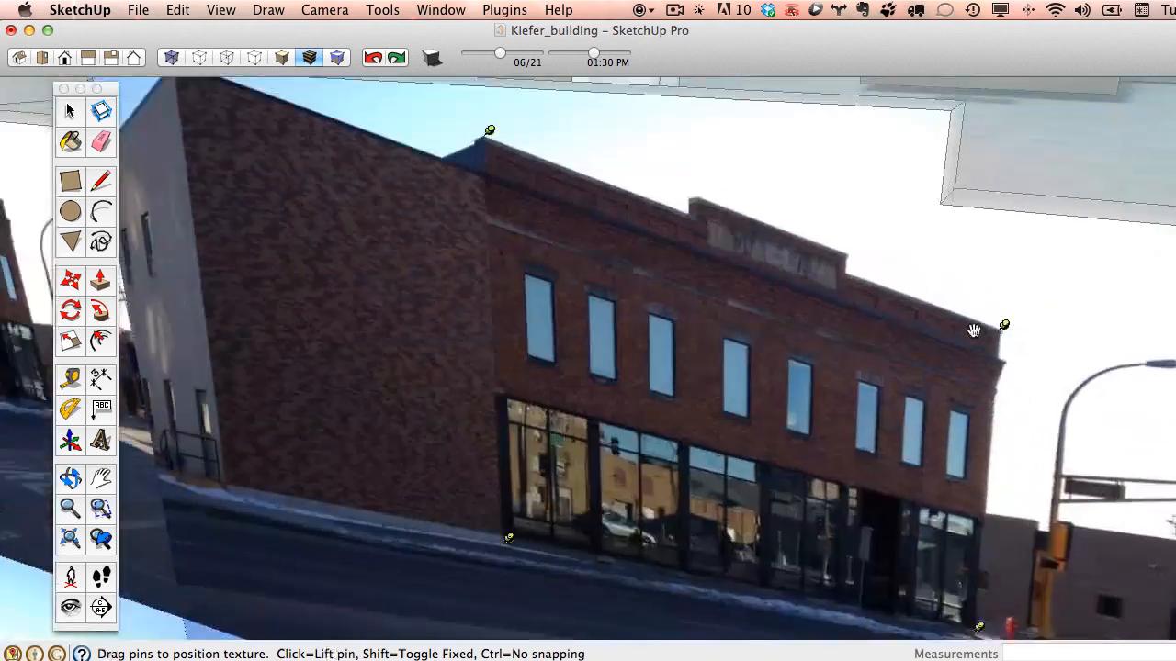
- Stretch the photo onto the front facade by moving its four pins to the face's matching corners, and finish positioning
{"action": "scroll", "coordinate": [969, 326], "scroll_direction": "down", "scroll_amount": 4}
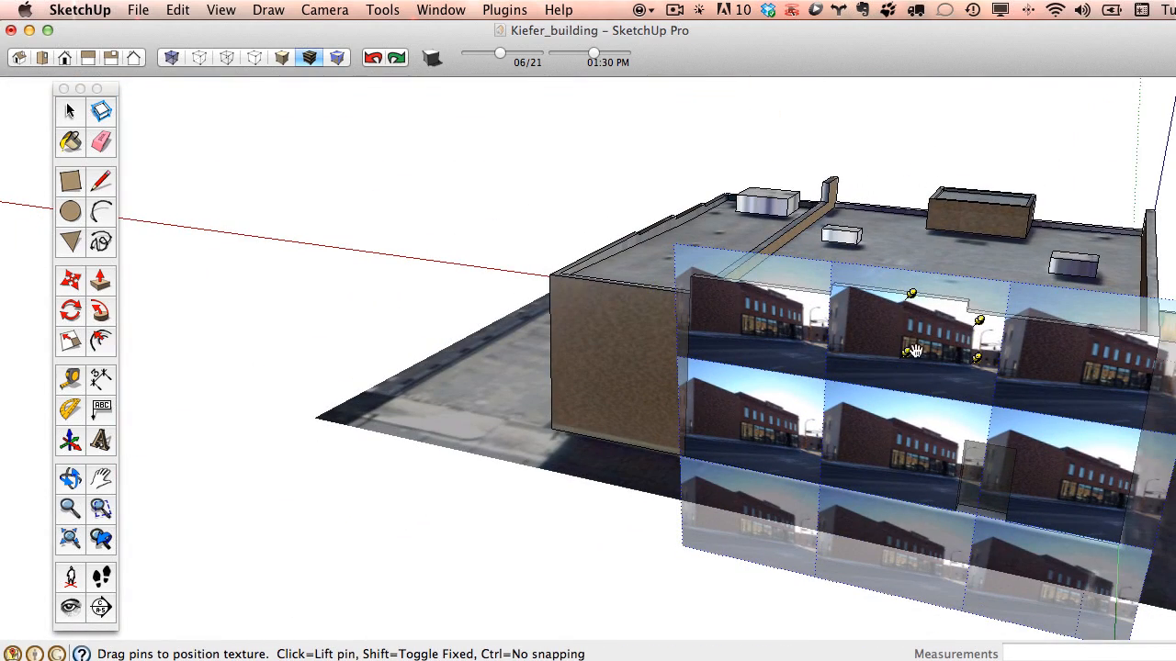
{"action": "left_click_drag", "start_coordinate": [907, 353], "coordinate": [687, 451]}
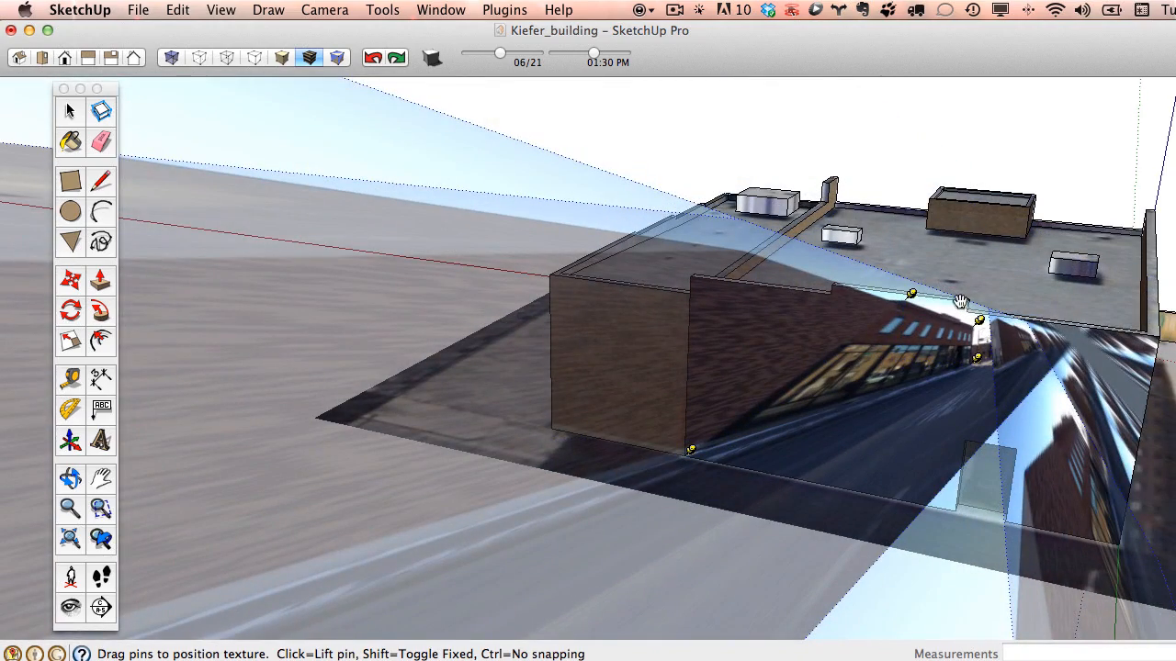
{"action": "left_click_drag", "start_coordinate": [902, 294], "coordinate": [694, 269]}
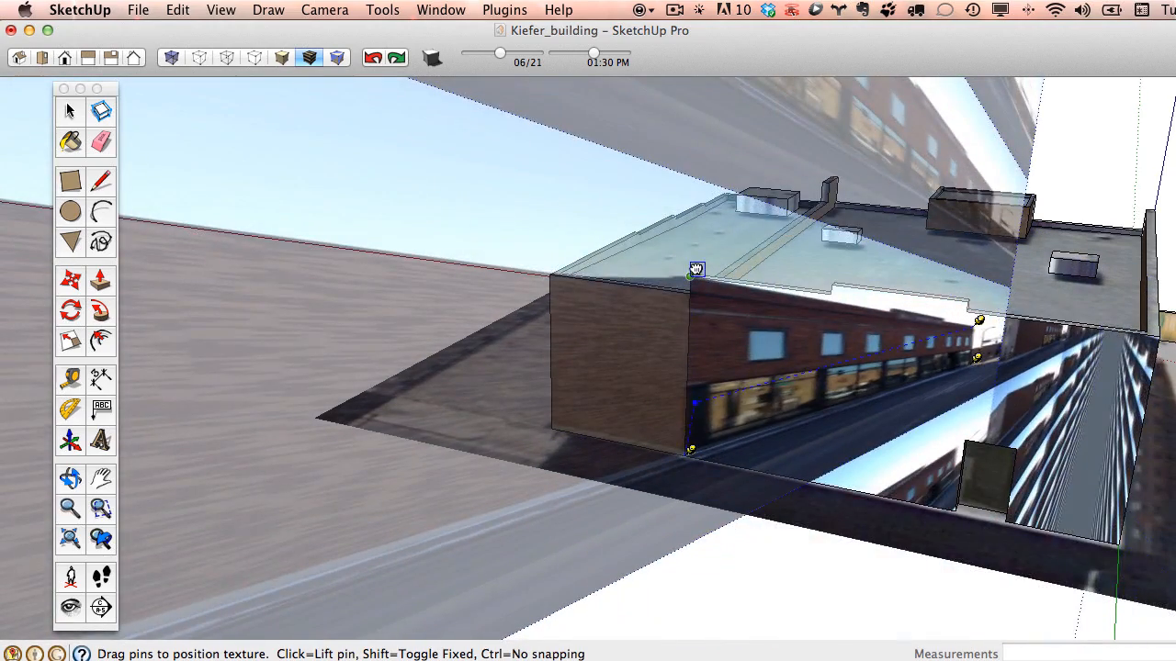
{"action": "scroll", "coordinate": [866, 322], "scroll_direction": "down", "scroll_amount": 3}
{"action": "left_click_drag", "start_coordinate": [943, 346], "coordinate": [1044, 467]}
{"action": "left_click_drag", "start_coordinate": [946, 319], "coordinate": [1067, 326]}
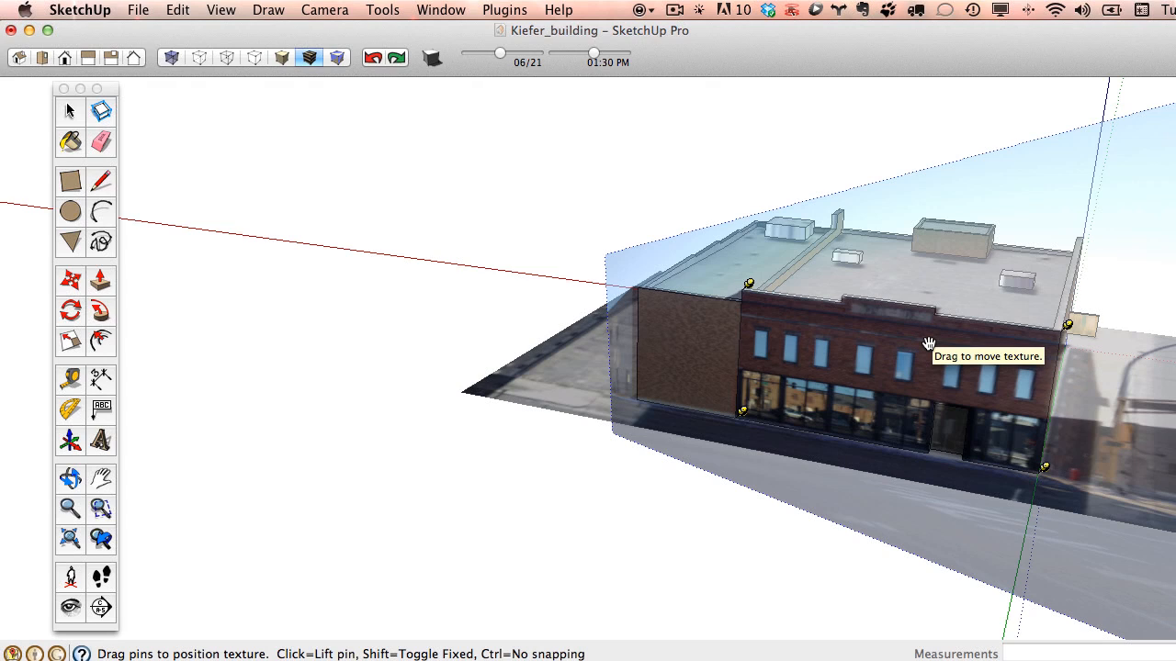
{"action": "key", "text": "e"}
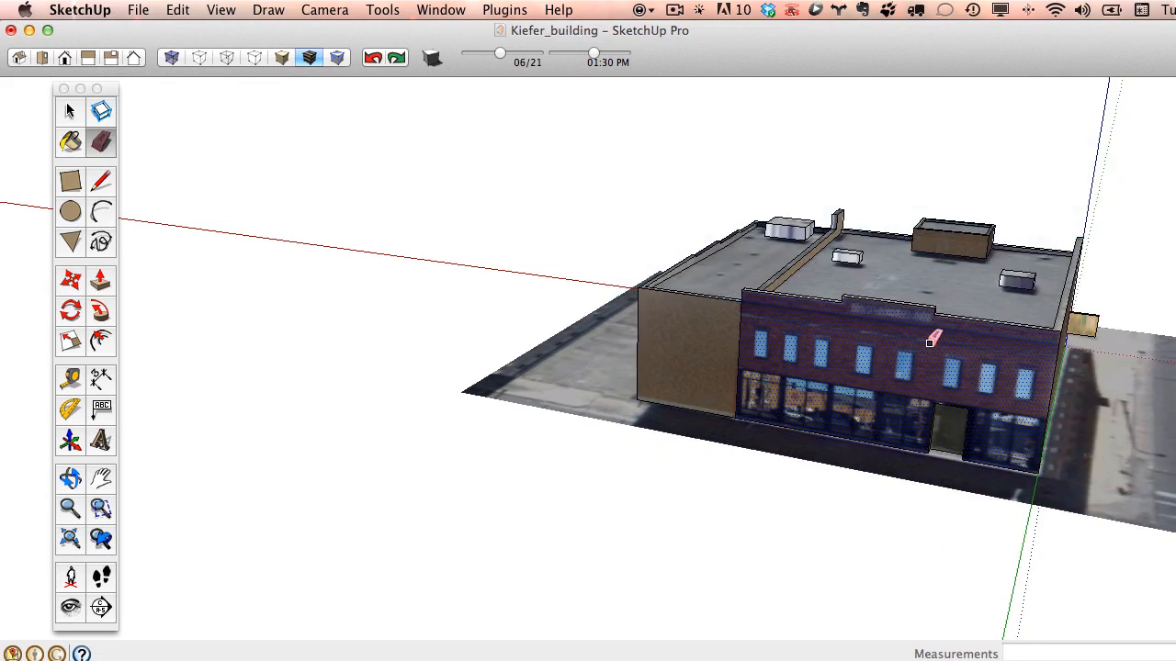
- Push/Pull the raised parapet's step face at the BANKS end of the sign to match the photo's brick edge
{"action": "scroll", "coordinate": [769, 356], "scroll_direction": "up", "scroll_amount": 5}
{"action": "left_click", "coordinate": [70, 111]}
{"action": "middle_click_drag", "start_coordinate": [753, 312], "coordinate": [838, 358]}
{"action": "scroll", "coordinate": [823, 276], "scroll_direction": "up", "scroll_amount": 8}
{"action": "middle_click_drag", "start_coordinate": [821, 274], "coordinate": [261, 180]}
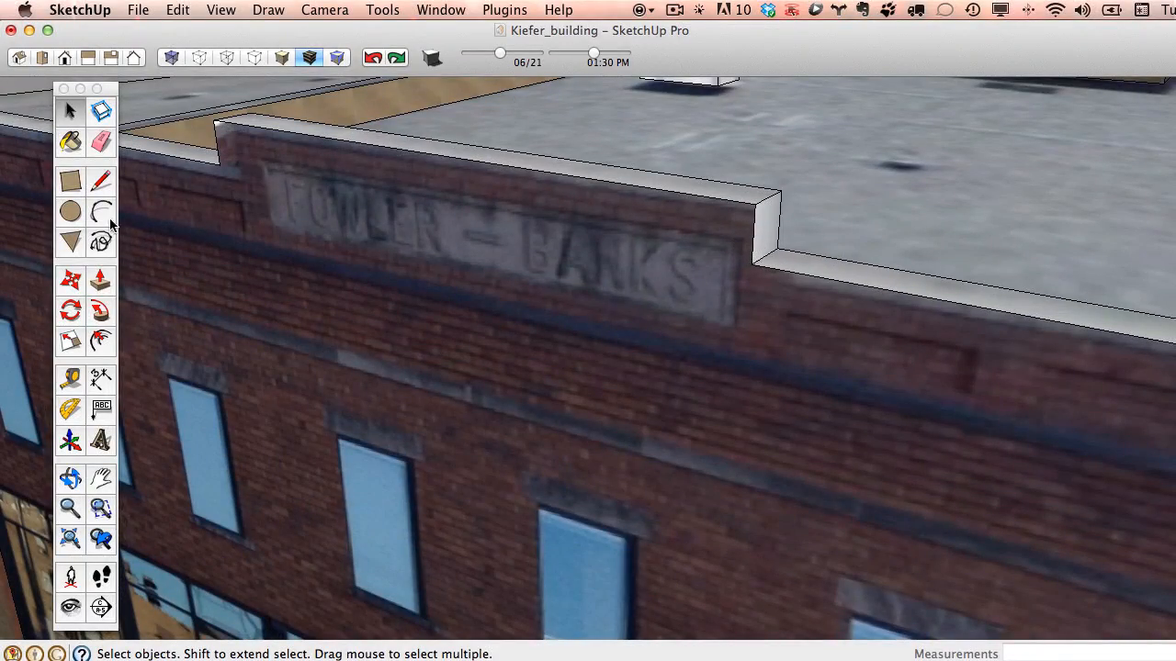
{"action": "left_click", "coordinate": [101, 283]}
{"action": "left_click_drag", "start_coordinate": [771, 216], "coordinate": [796, 239]}
{"action": "mouse_move", "coordinate": [796, 239]}
{"action": "middle_mouse_down"}
{"action": "mouse_move", "coordinate": [480, 248]}
{"action": "mouse_move", "coordinate": [788, 260]}
{"action": "middle_mouse_up"}
- Push/Pull the raised parapet's opposite step face at the FOWLER end to match the photo, and view the whole facade
{"action": "scroll", "coordinate": [615, 265], "scroll_direction": "down", "scroll_amount": 3}
{"action": "middle_click_drag", "start_coordinate": [267, 259], "coordinate": [343, 270]}
{"action": "scroll", "coordinate": [340, 280], "scroll_direction": "up", "scroll_amount": 2}
{"action": "left_click_drag", "start_coordinate": [328, 318], "coordinate": [365, 309]}
{"action": "middle_click_drag", "start_coordinate": [364, 309], "coordinate": [564, 299]}
{"action": "scroll", "coordinate": [569, 305], "scroll_direction": "down", "scroll_amount": 5}
{"action": "middle_click_drag", "start_coordinate": [638, 388], "coordinate": [654, 359]}
{"action": "middle_click_drag", "start_coordinate": [895, 331], "coordinate": [756, 373]}
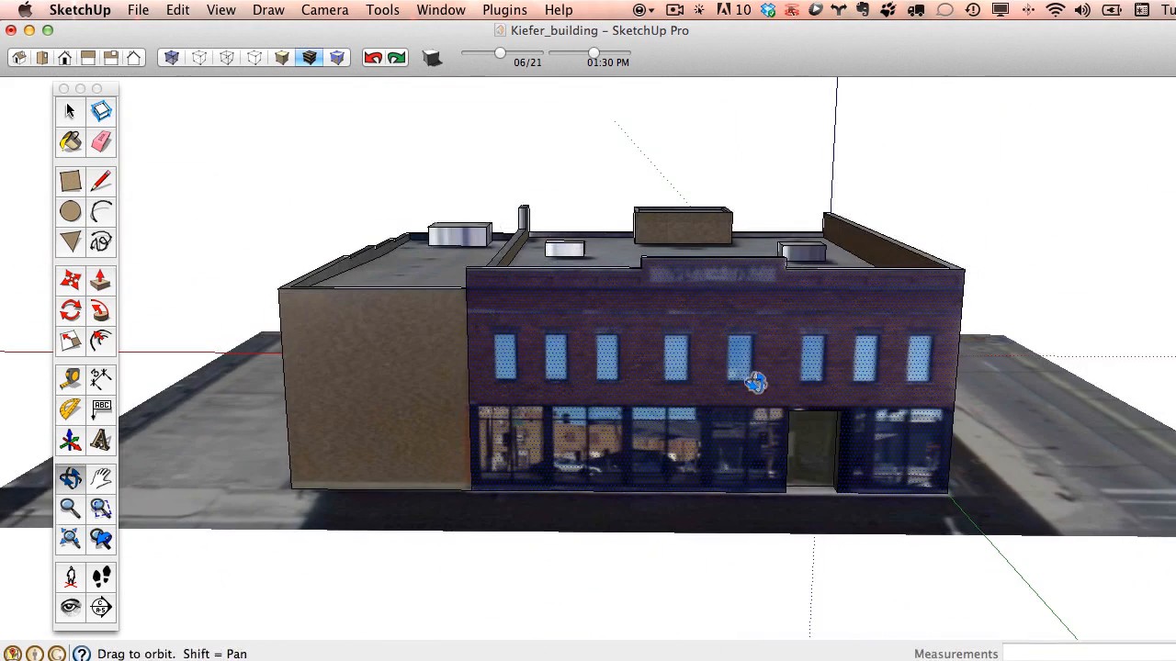
- Reopen texture positioning on the front facade to review the photo's pins and surrounding image, and leave it without changes
{"action": "right_click", "coordinate": [393, 350]}
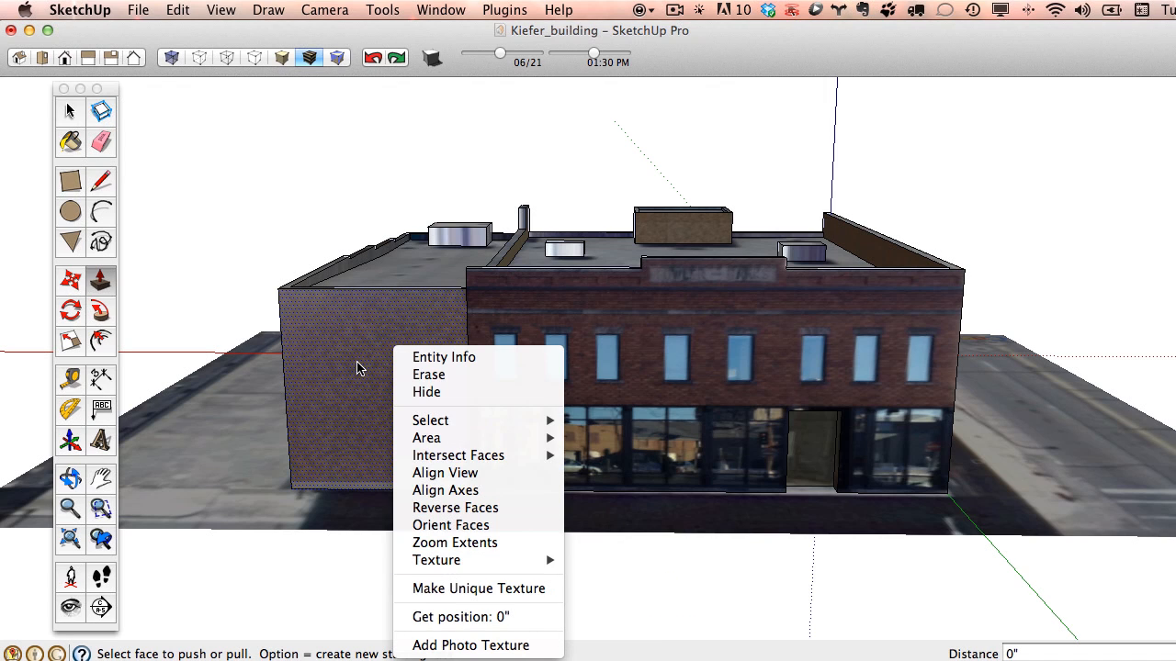
{"action": "left_click", "coordinate": [138, 118]}
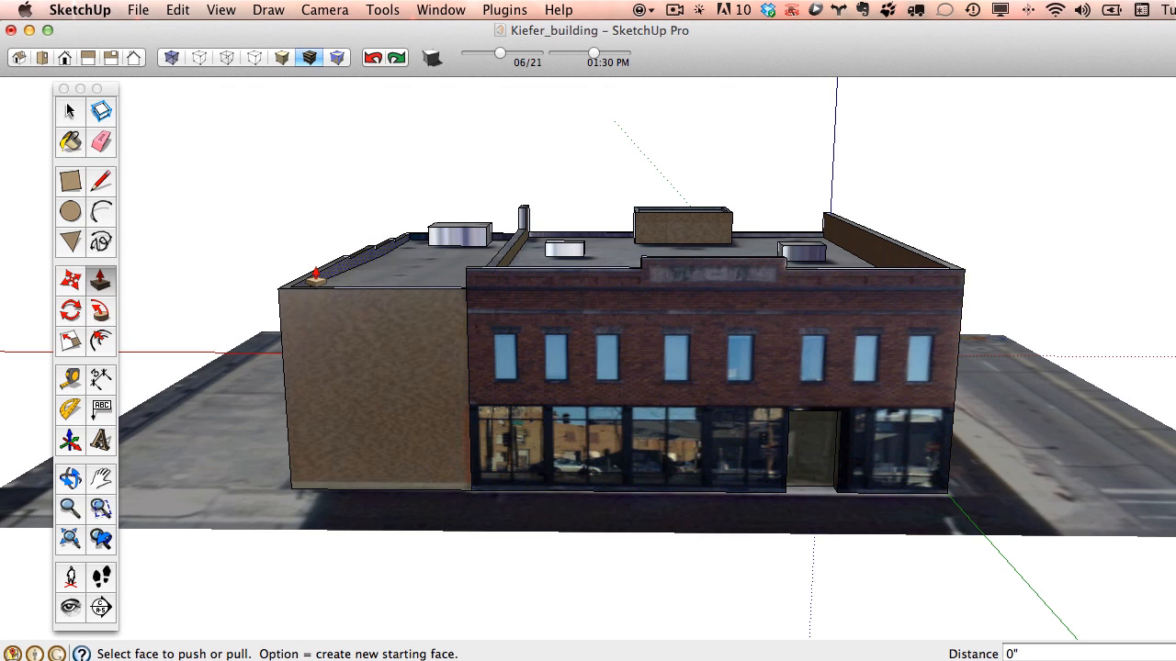
{"action": "right_click", "coordinate": [567, 386]}
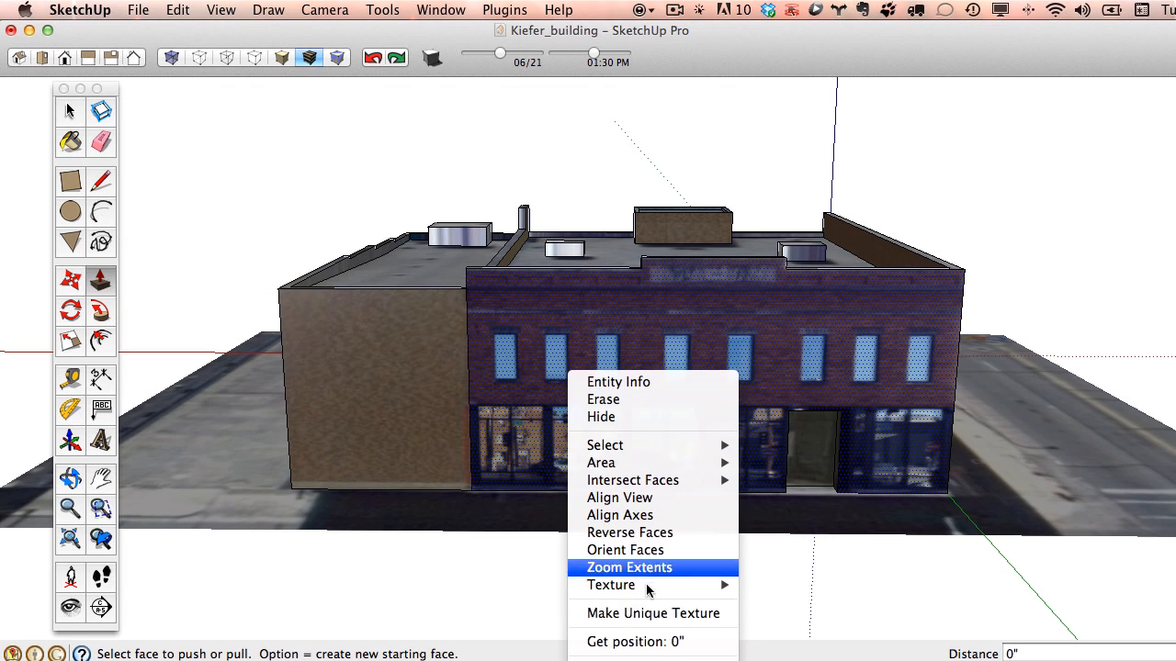
{"action": "mouse_move", "coordinate": [665, 588]}
{"action": "left_click", "coordinate": [761, 591]}
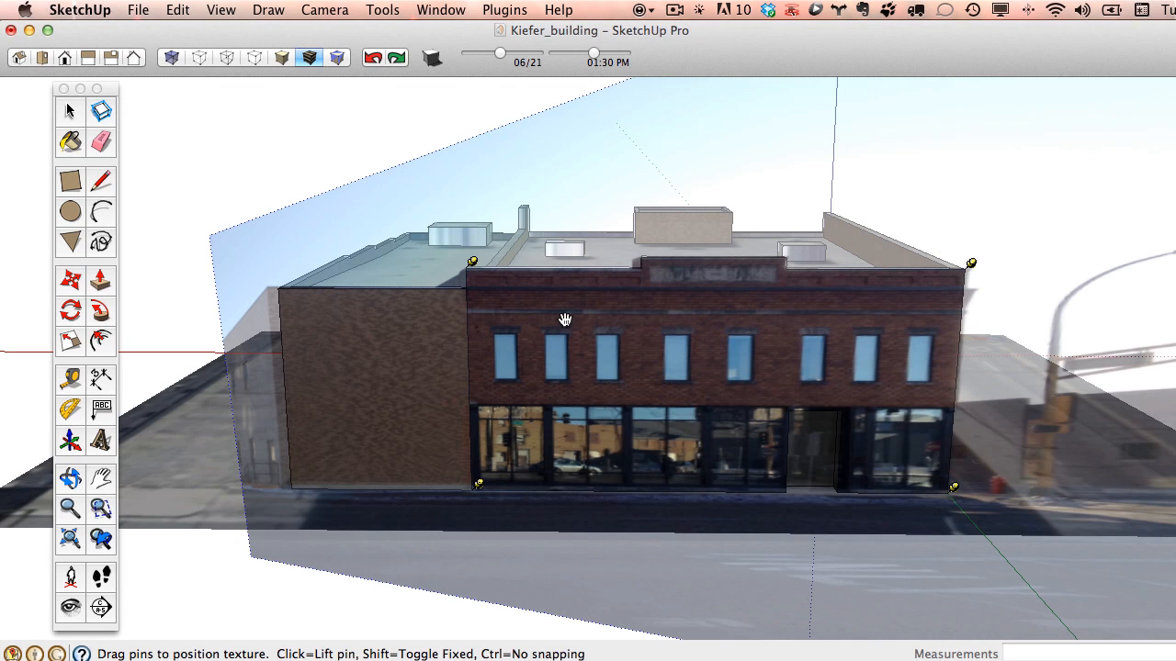
{"action": "key", "text": "p"}
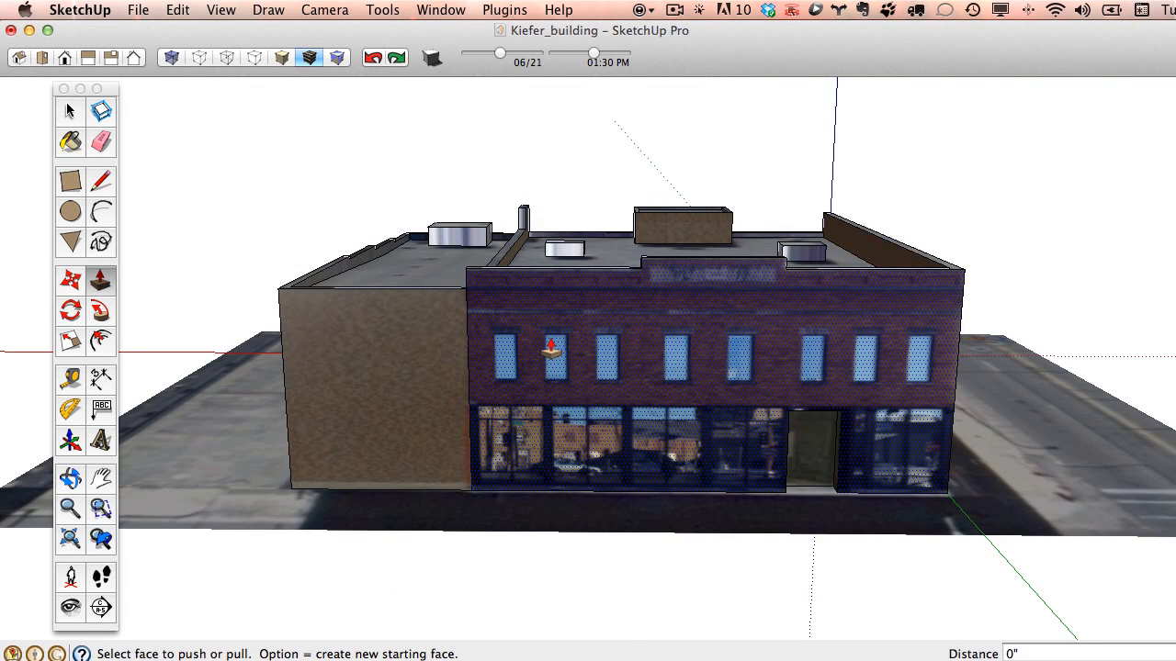
- Sample the brick material from the textured front facade and paint it onto the adjoining tan wall
{"action": "key", "text": "b"}
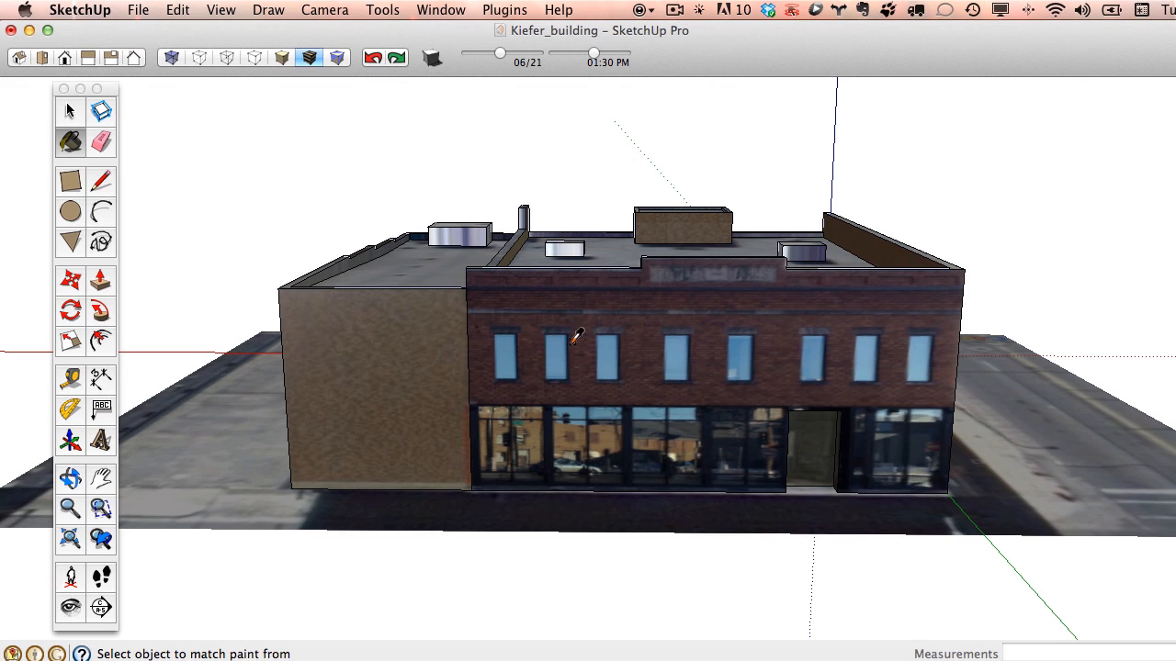
{"action": "left_click", "coordinate": [573, 341], "text": "super"}
{"action": "left_click", "coordinate": [413, 345]}
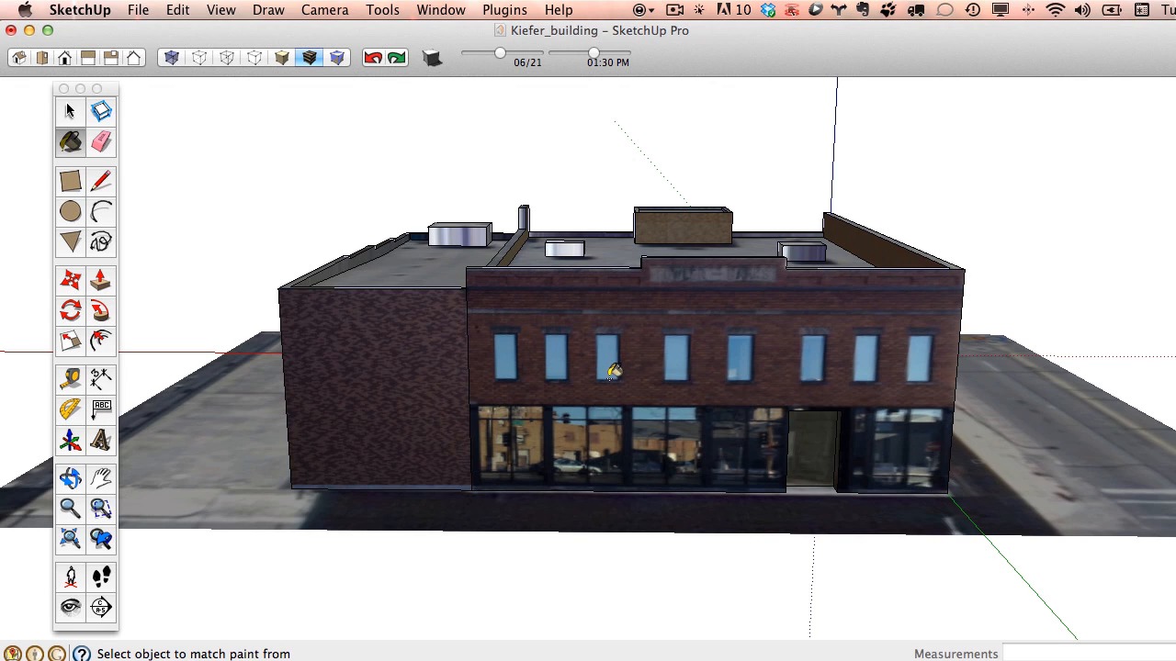
- Examine the repainted brick wall and the building's front and side facades from several angles
{"action": "scroll", "coordinate": [445, 362], "scroll_direction": "up", "scroll_amount": 5}
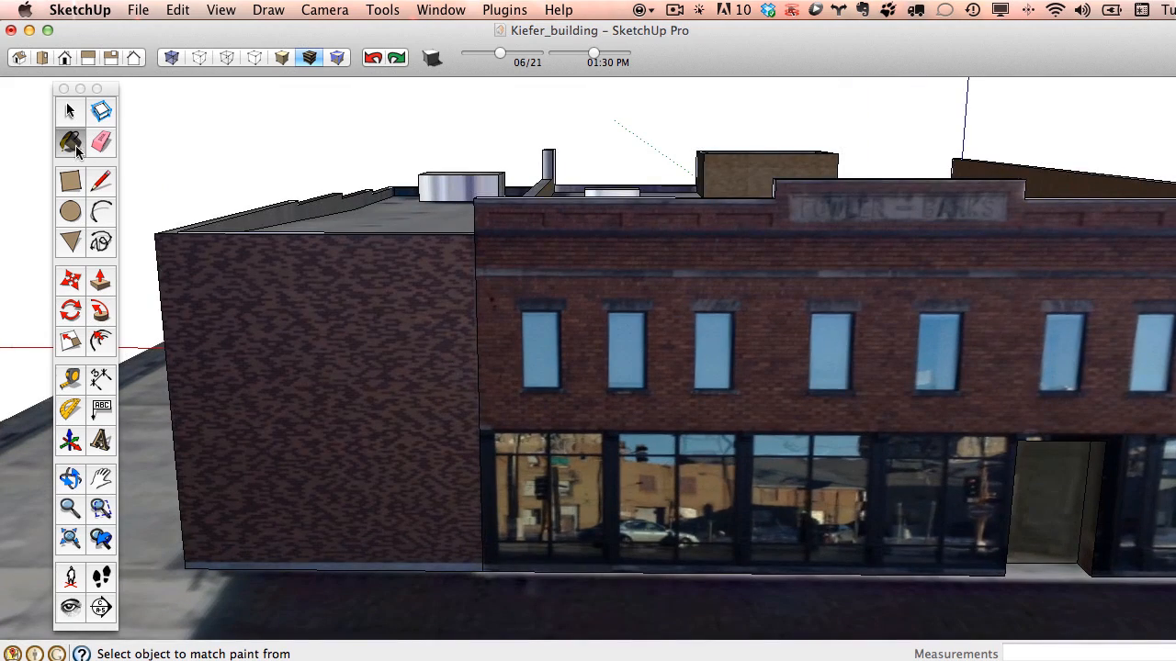
{"action": "left_click", "coordinate": [96, 147]}
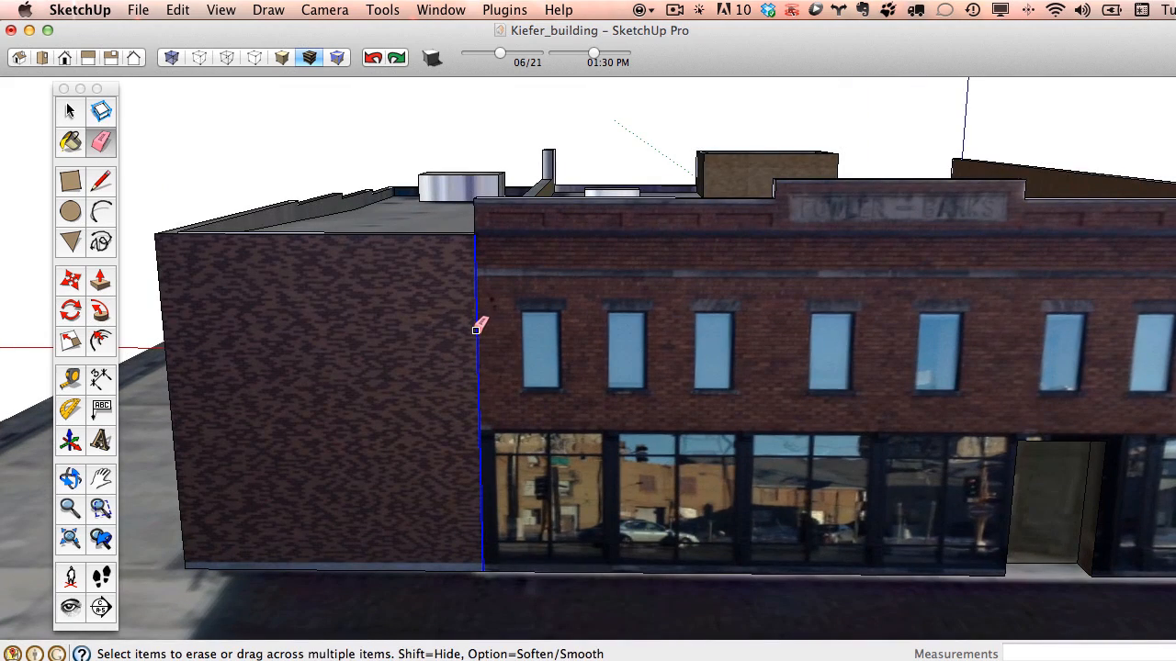
{"action": "middle_click_drag", "start_coordinate": [578, 384], "coordinate": [912, 436]}
{"action": "scroll", "coordinate": [787, 404], "scroll_direction": "up", "scroll_amount": 4}
{"action": "scroll", "coordinate": [621, 341], "scroll_direction": "down", "scroll_amount": 5}
{"action": "scroll", "coordinate": [776, 318], "scroll_direction": "down", "scroll_amount": 2}
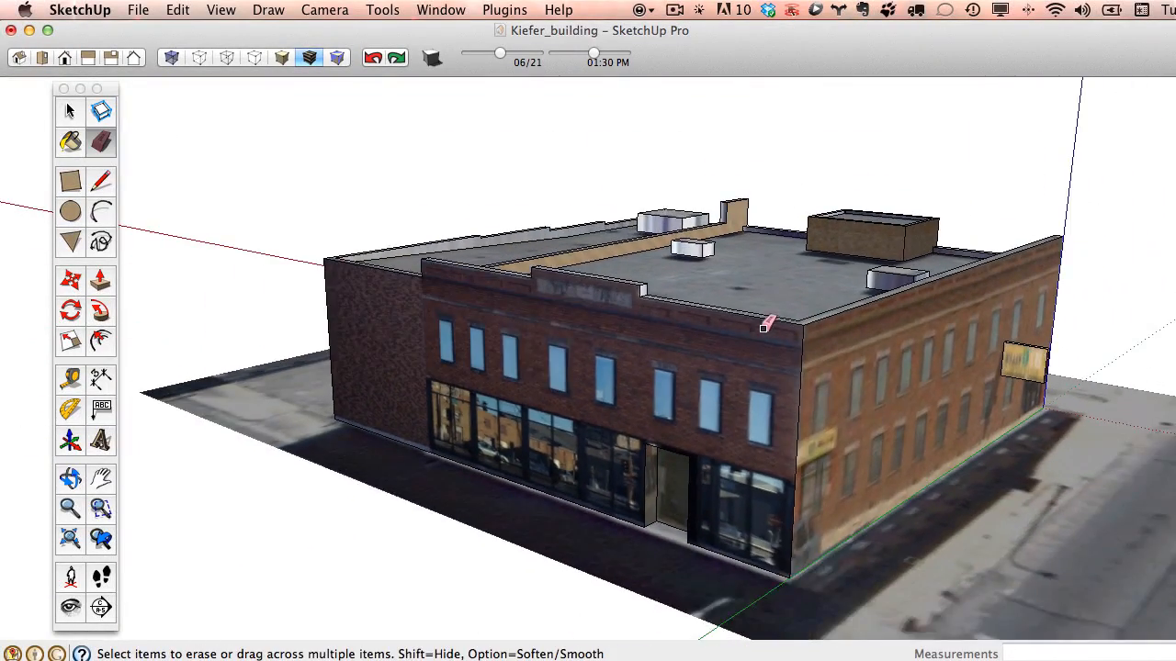
{"action": "middle_click_drag", "start_coordinate": [766, 320], "coordinate": [757, 352]}
{"action": "key", "text": "e"}
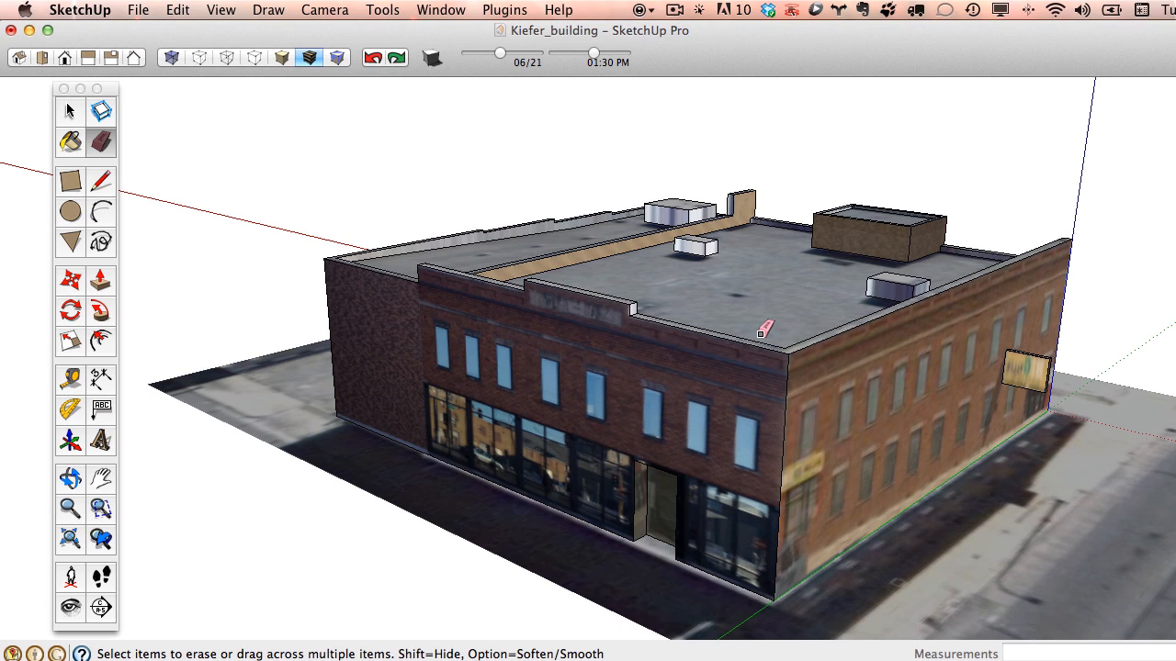
- Switch to Photoshop and open Titleco_4.JPG from the titleco folder on the Desktop
{"action": "key", "text": "super+Tab"}
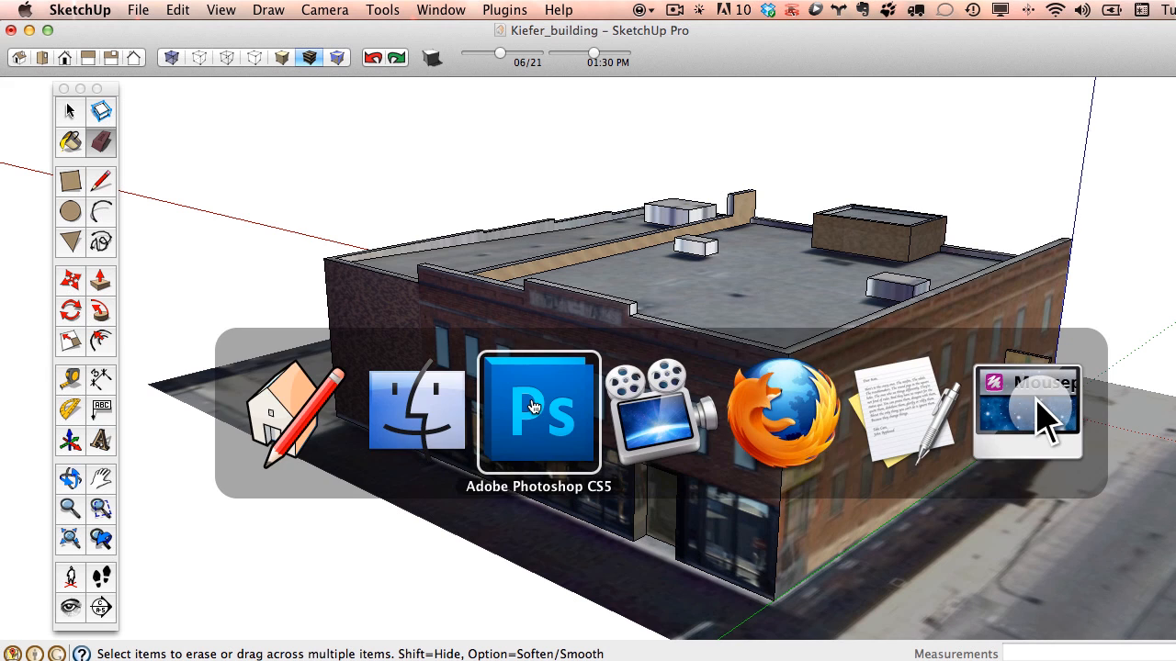
{"action": "left_click", "coordinate": [534, 407]}
{"action": "key", "text": "super+o"}
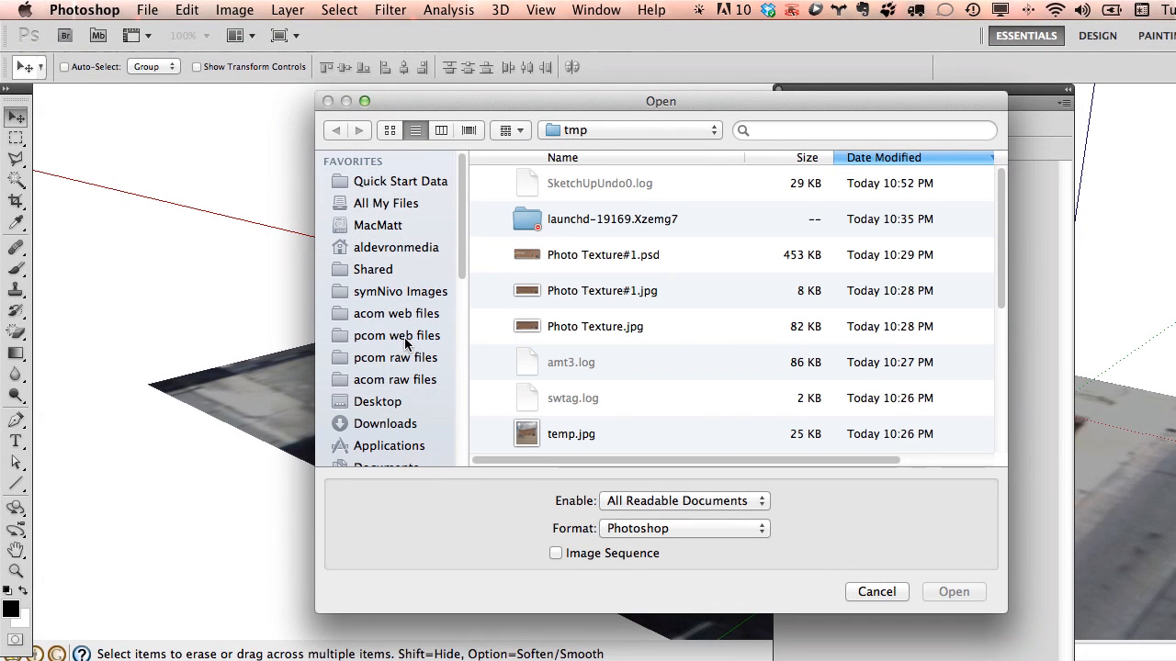
{"action": "left_click", "coordinate": [392, 404]}
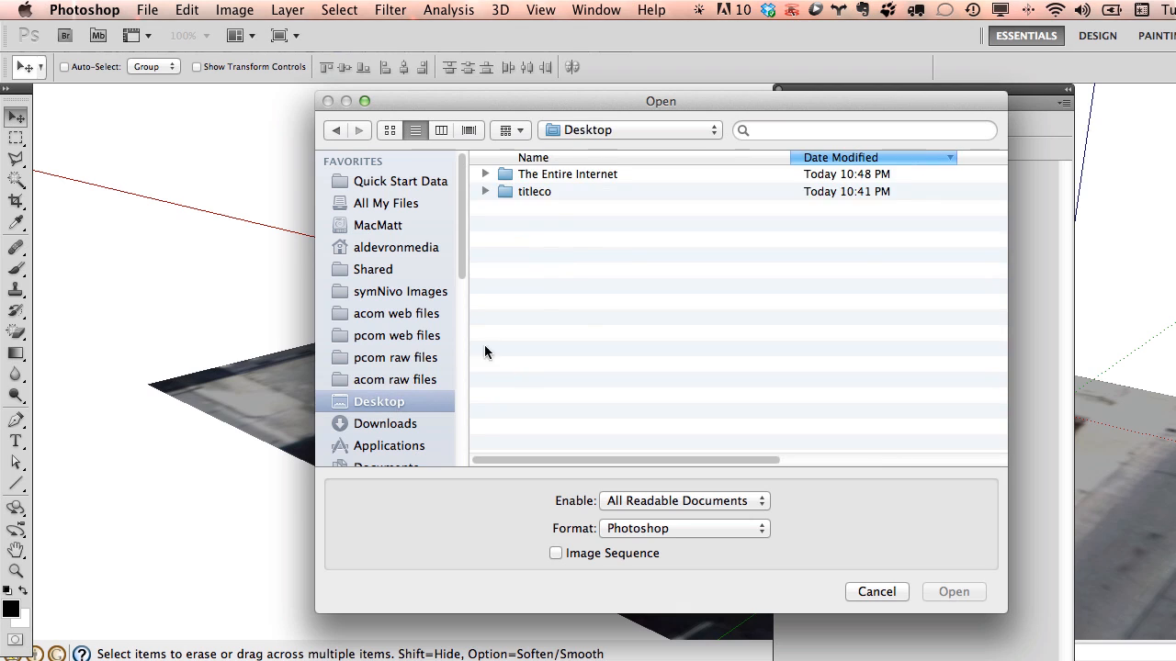
{"action": "double_click", "coordinate": [534, 195]}
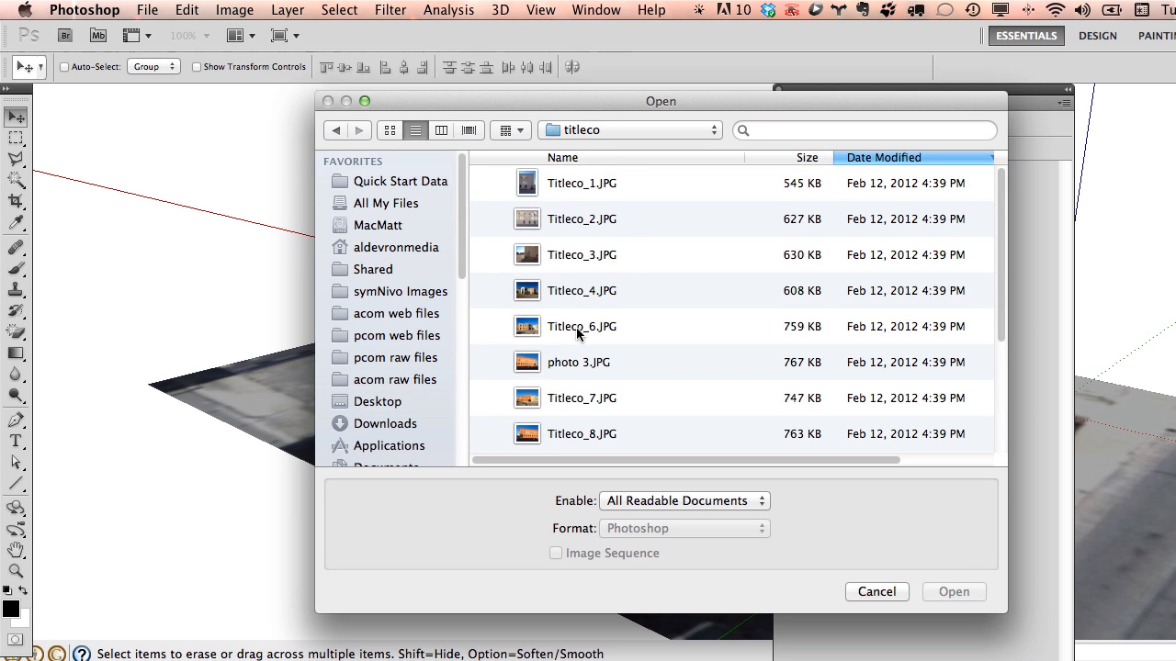
{"action": "left_click", "coordinate": [548, 298]}
{"action": "left_click", "coordinate": [948, 593]}
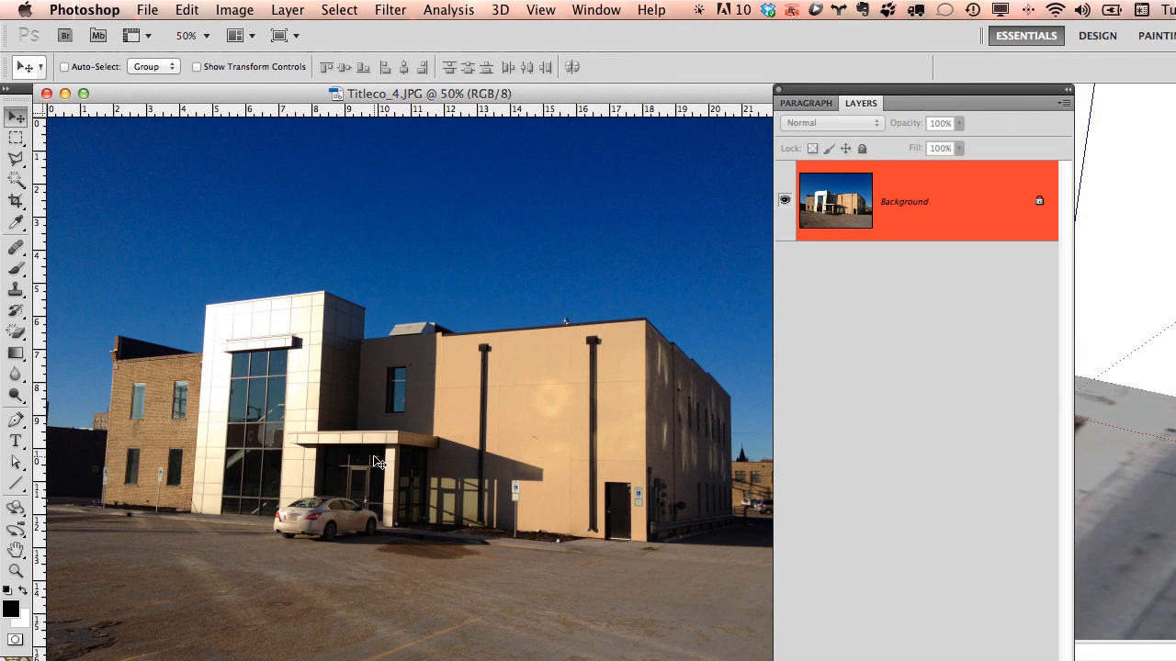
- Open Titleco_6.JPG from the titleco folder as a second document
{"action": "key", "text": "super+o"}
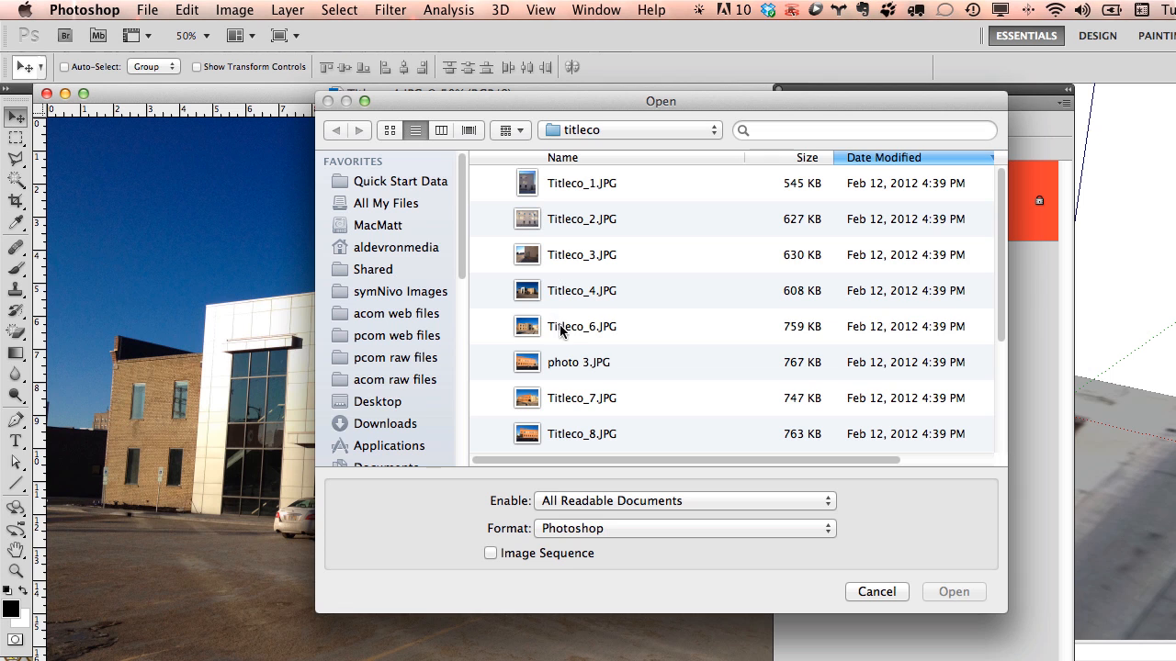
{"action": "left_click", "coordinate": [562, 326]}
{"action": "double_click", "coordinate": [570, 328]}
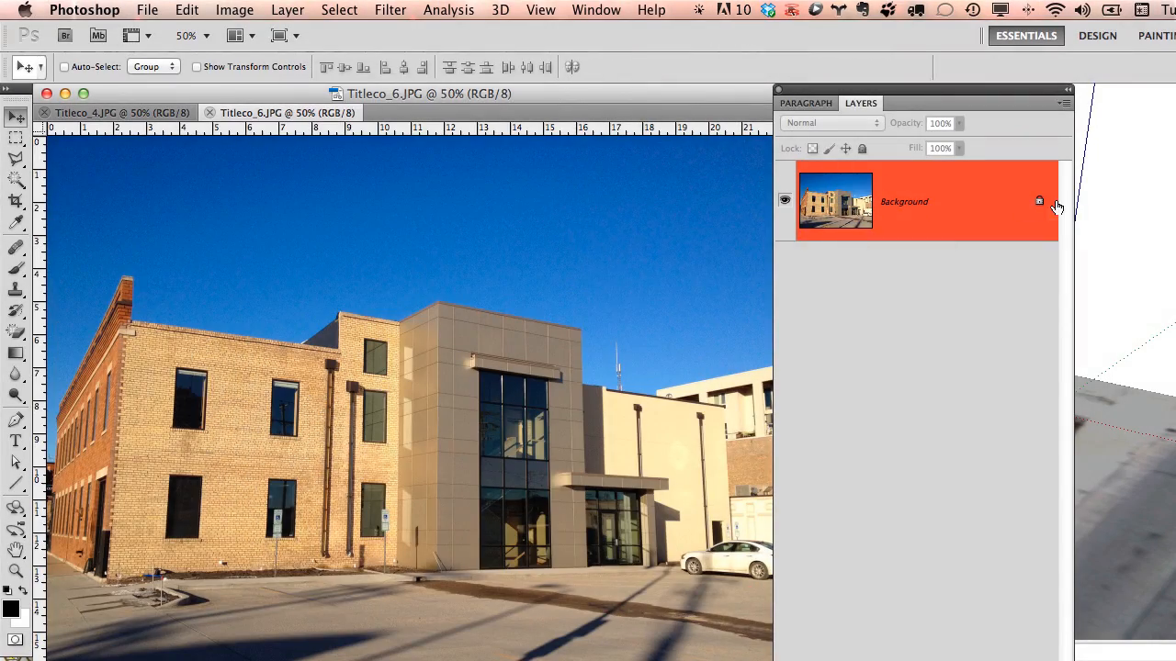
- Compare the Titleco_6.JPG photo in Photoshop with the BIG Value facade of the building in SketchUp
{"action": "key", "text": "super+Tab"}
{"action": "mouse_move", "coordinate": [946, 367]}
{"action": "middle_mouse_down"}
{"action": "mouse_move", "coordinate": [711, 446]}
{"action": "mouse_move", "coordinate": [690, 354]}
{"action": "middle_mouse_up"}
{"action": "key", "text": "super+Tab"}
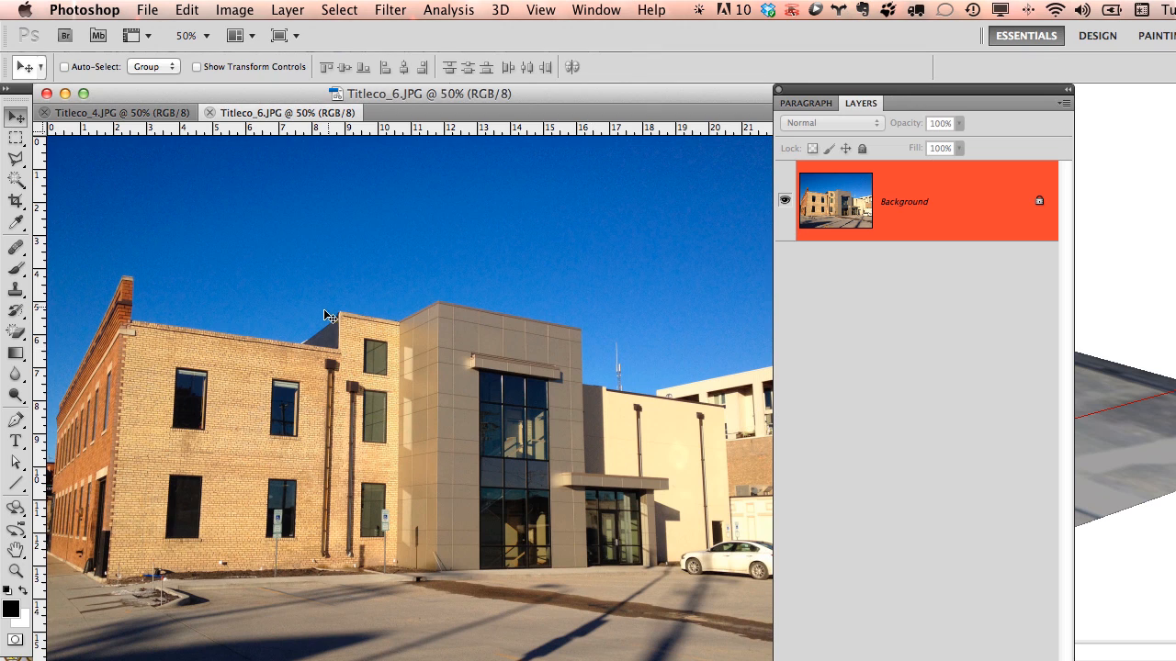
{"action": "key", "text": "super+Tab"}
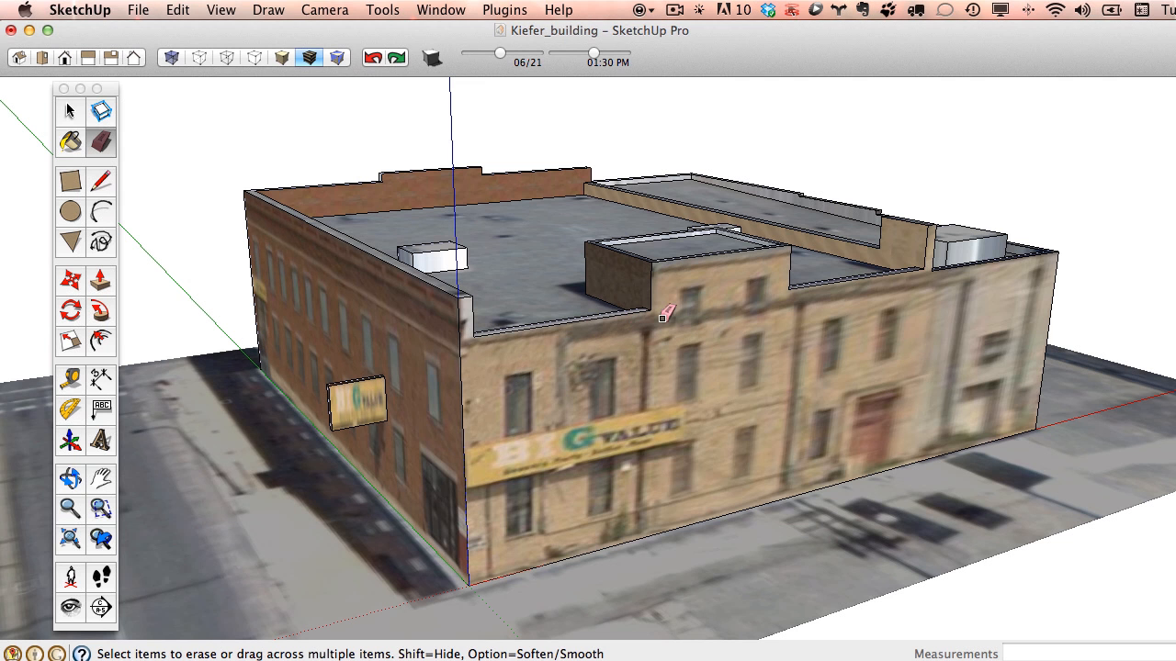
{"action": "key", "text": "super+Tab"}
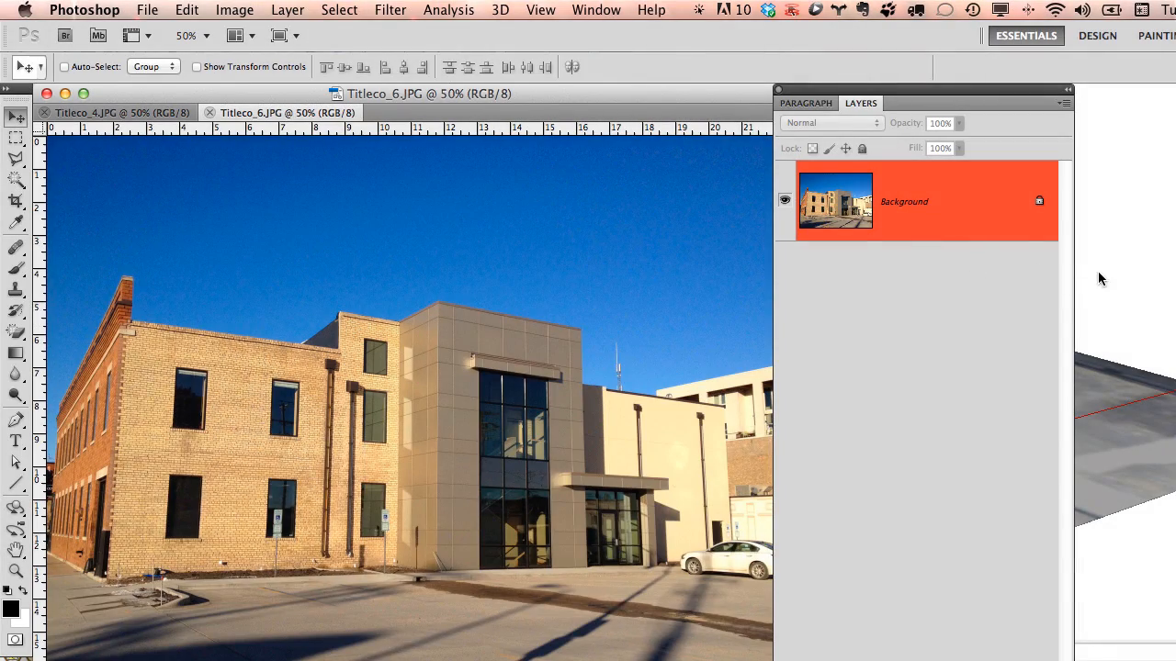
{"action": "left_click", "coordinate": [1098, 279]}
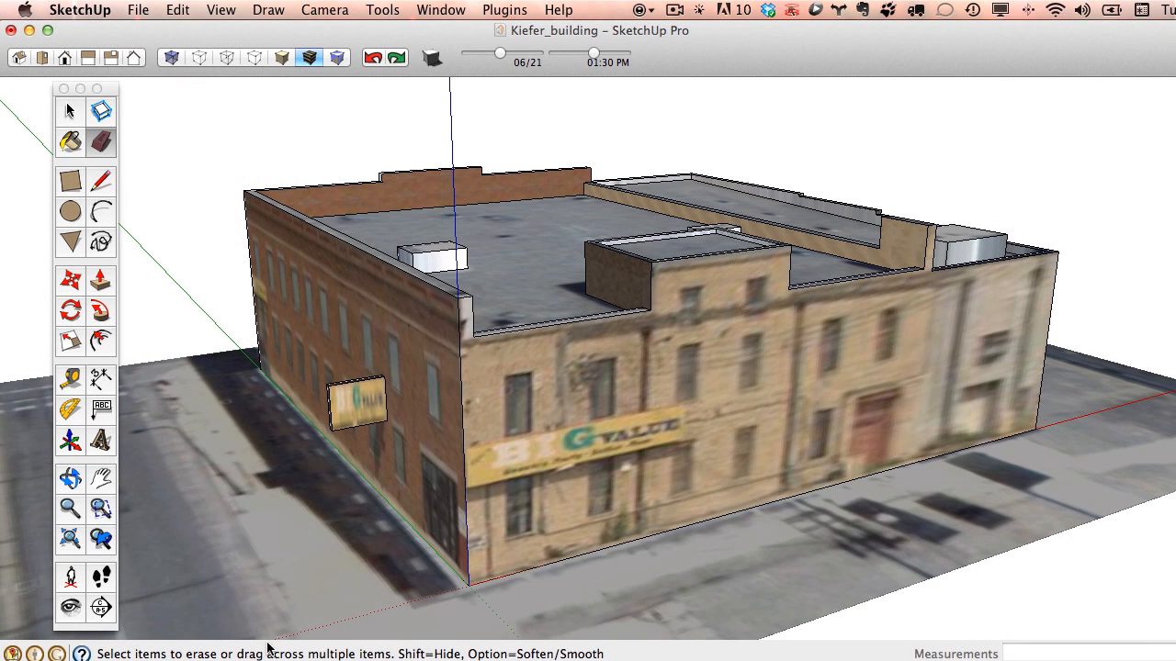
{"action": "key", "text": "super+Tab"}
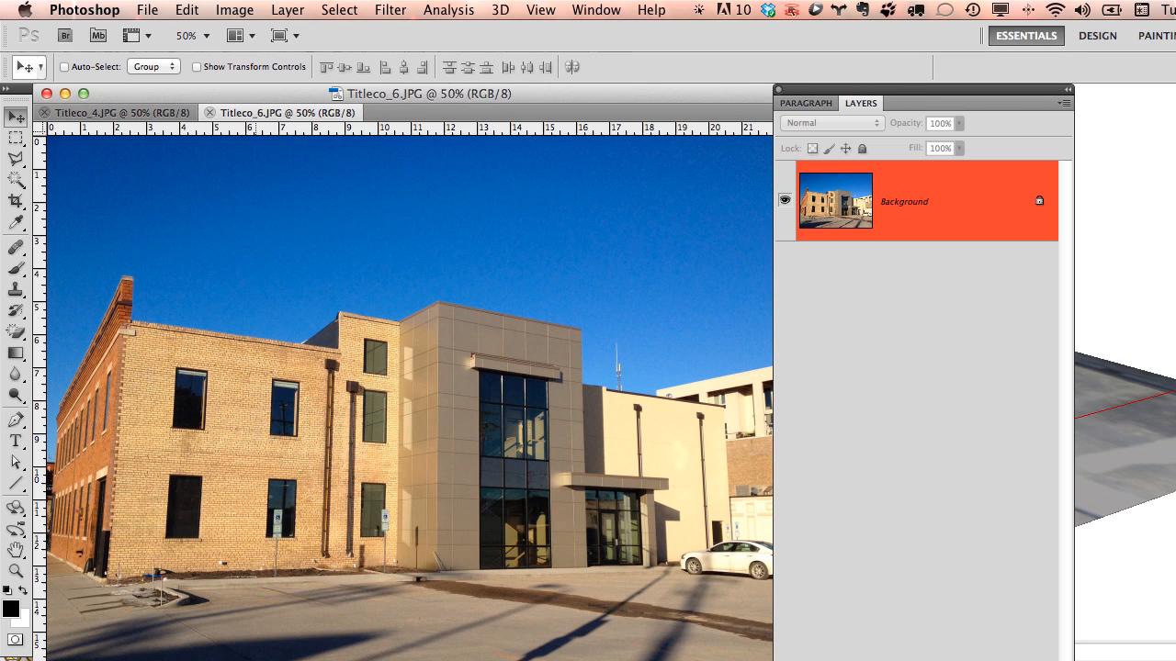
- In SketchUp, split the BIG Value facade with a vertical line from the raised block's near corner to the ground, and select the corner-side face
{"action": "key", "text": "super+Tab"}
{"action": "key", "text": "l"}
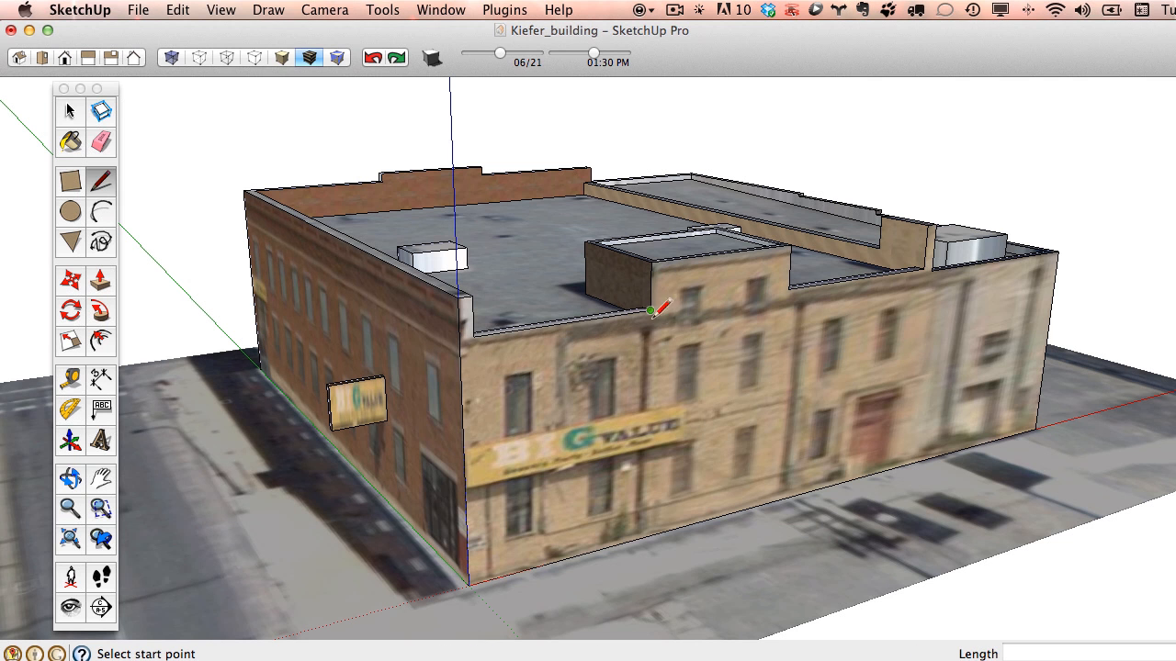
{"action": "left_click", "coordinate": [650, 309]}
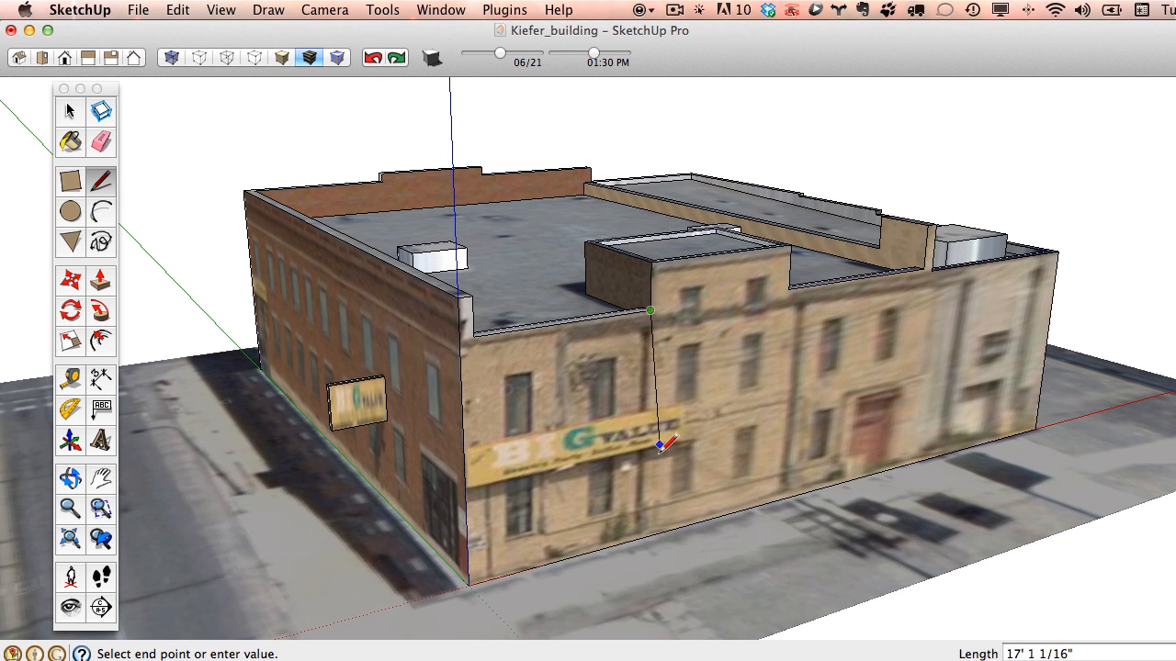
{"action": "left_click", "coordinate": [647, 535]}
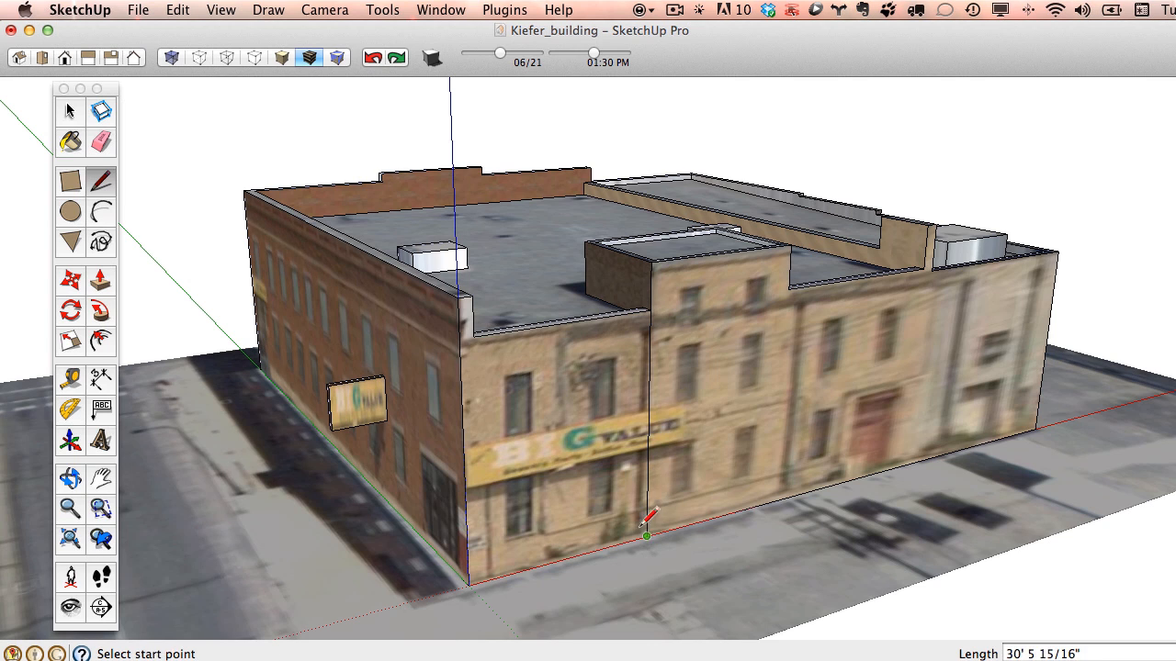
{"action": "key", "text": "space"}
{"action": "left_click", "coordinate": [622, 446]}
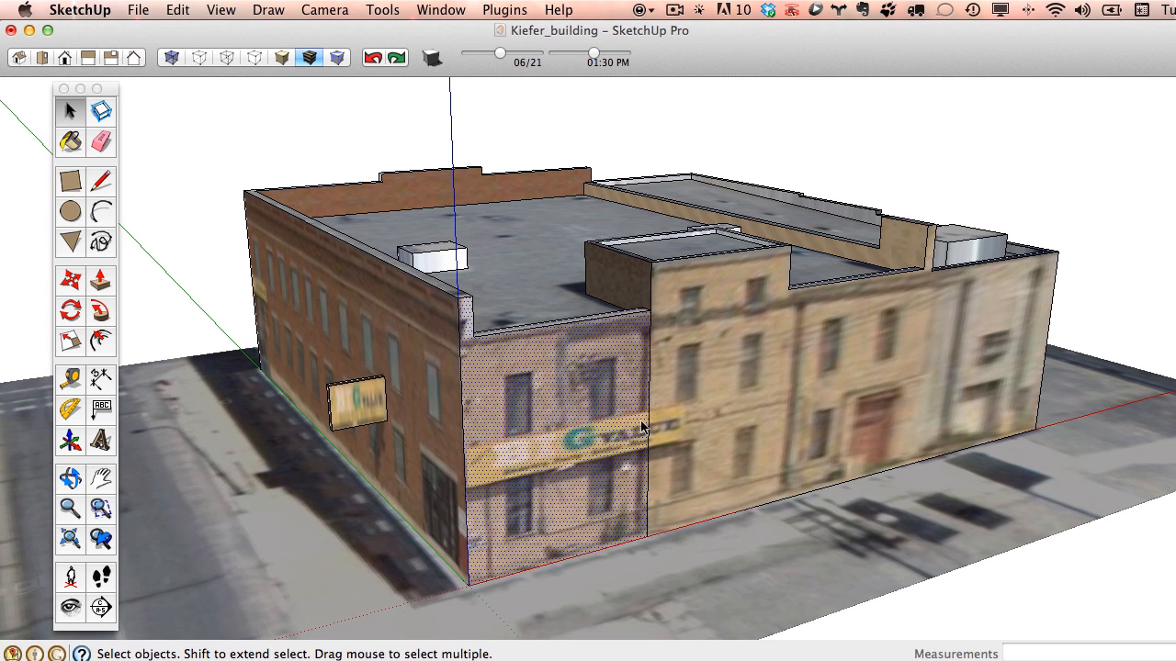
- Switch to Photoshop and frame the two-storey tan brick wall in Titleco_6.JPG with the Crop tool, with Perspective enabled
{"action": "key", "text": "super+Tab"}
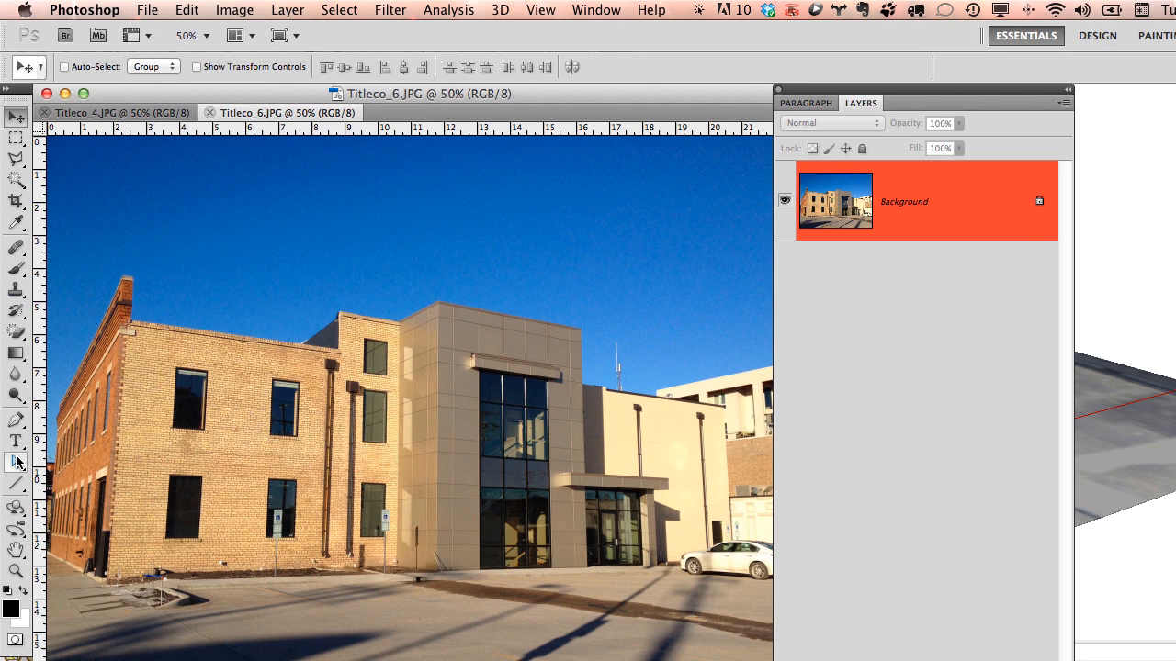
{"action": "left_click", "coordinate": [15, 201]}
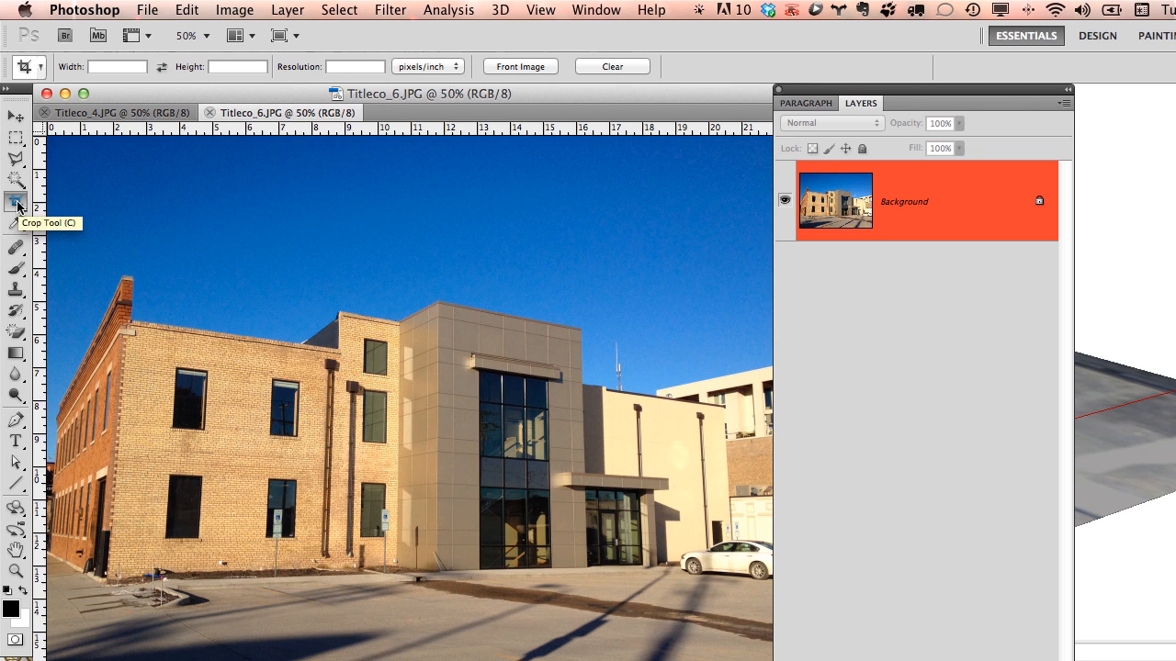
{"action": "left_click_drag", "start_coordinate": [124, 325], "coordinate": [366, 580]}
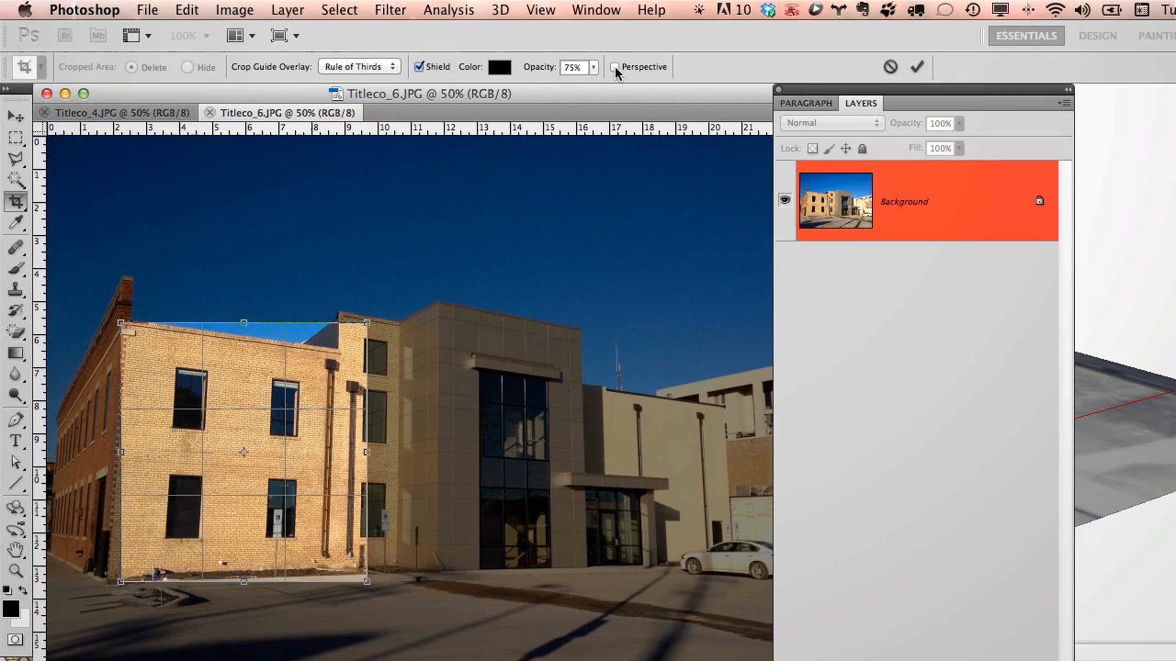
{"action": "left_click", "coordinate": [615, 67]}
- Fit the crop's upper-right corner to the end of the brick wall's roofline beside the taller recessed section
{"action": "scroll", "coordinate": [322, 361], "scroll_direction": "up", "scroll_amount": 3, "text": "alt"}
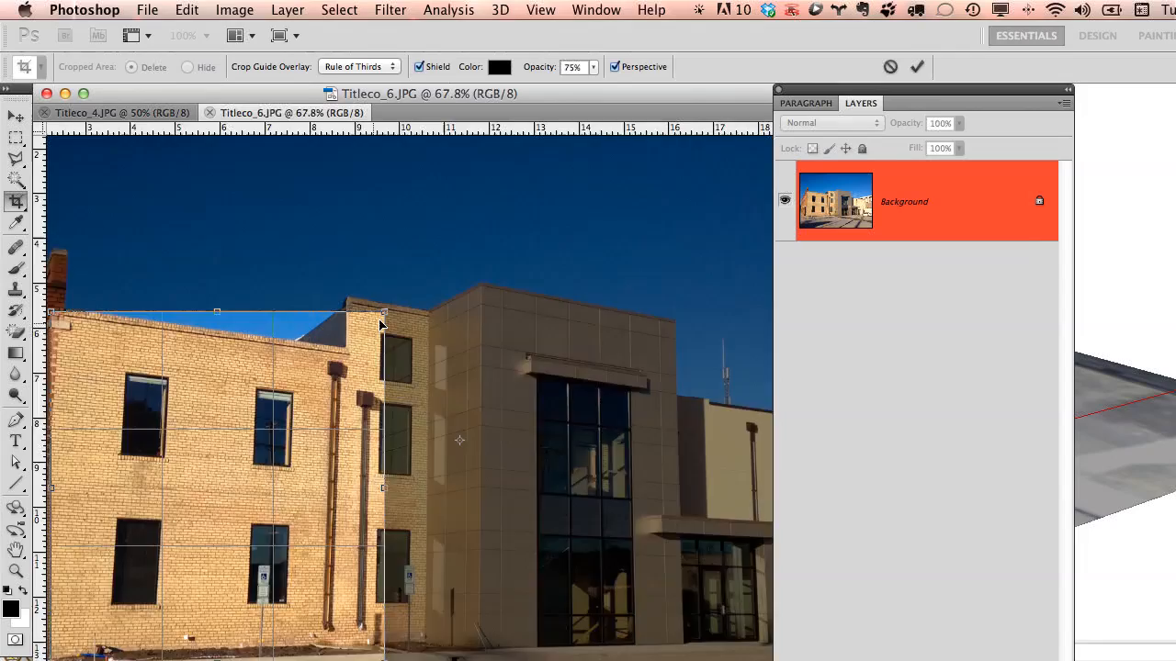
{"action": "scroll", "coordinate": [383, 313], "scroll_direction": "up", "scroll_amount": 10, "text": "alt"}
{"action": "scroll", "coordinate": [360, 295], "scroll_direction": "down", "scroll_amount": 2, "text": "alt"}
{"action": "scroll", "coordinate": [360, 295], "scroll_direction": "down", "scroll_amount": 10, "text": "alt"}
{"action": "left_click_drag", "start_coordinate": [360, 295], "coordinate": [306, 355]}
{"action": "scroll", "coordinate": [306, 355], "scroll_direction": "down", "scroll_amount": 12, "text": "alt"}
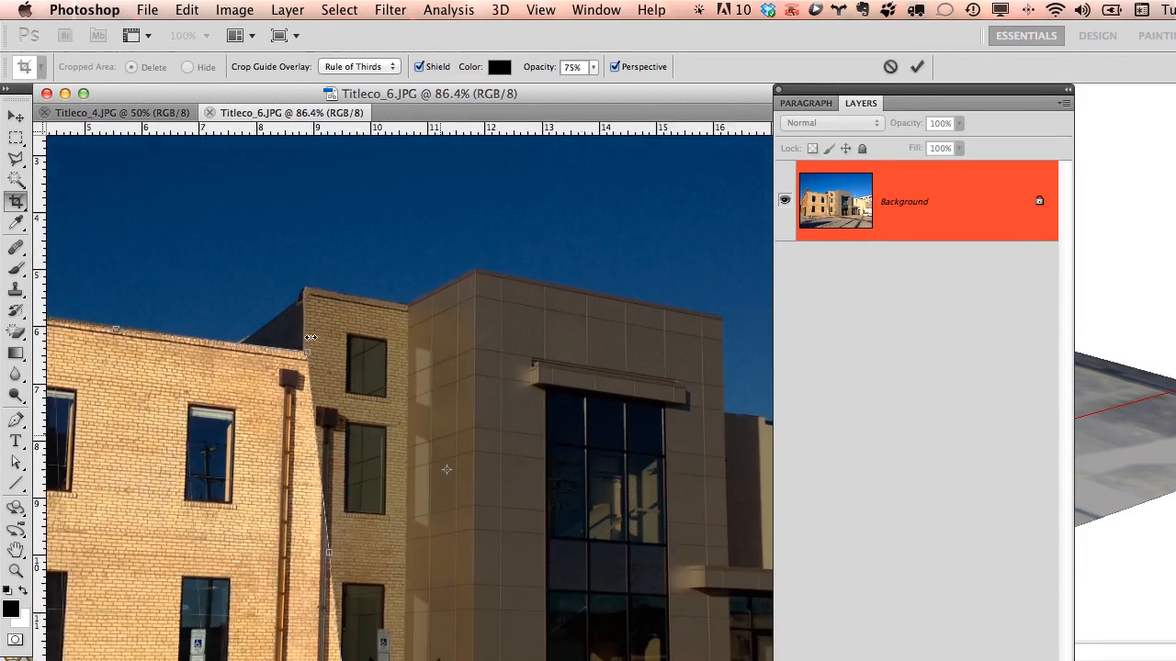
- Fit the crop's upper-left corner to the top of the brick wall at the red-brick building corner
{"action": "scroll", "coordinate": [347, 401], "scroll_direction": "up", "scroll_amount": 5, "text": "alt"}
{"action": "scroll", "coordinate": [347, 401], "scroll_direction": "up", "scroll_amount": 8, "text": "alt"}
{"action": "scroll", "coordinate": [193, 316], "scroll_direction": "down", "scroll_amount": 1, "text": "alt"}
{"action": "scroll", "coordinate": [96, 310], "scroll_direction": "up", "scroll_amount": 4, "text": "alt"}
{"action": "left_click_drag", "start_coordinate": [102, 316], "coordinate": [104, 304]}
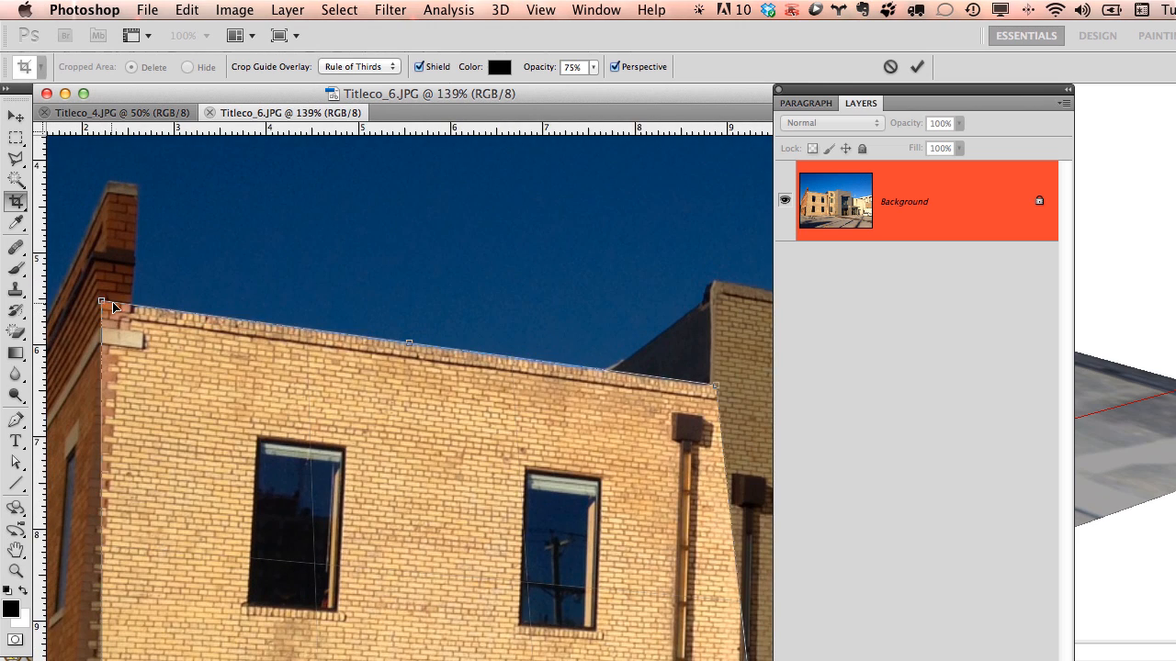
- Align the crop's two lower corners with the base of the brick wall so its sides follow the wall's vertical edges
{"action": "scroll", "coordinate": [126, 304], "scroll_direction": "down", "scroll_amount": 13, "text": "alt"}
{"action": "scroll", "coordinate": [375, 447], "scroll_direction": "up", "scroll_amount": 15, "text": "alt"}
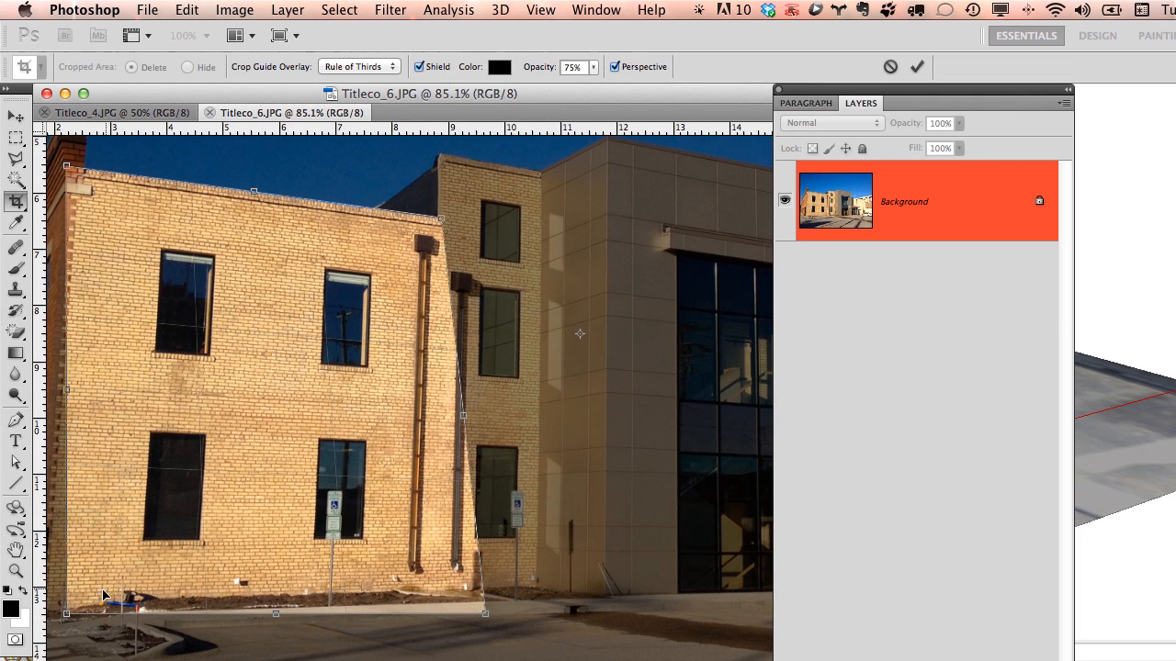
{"action": "mouse_move", "coordinate": [92, 590]}
{"action": "left_mouse_down"}
{"action": "mouse_move", "coordinate": [153, 572]}
{"action": "mouse_move", "coordinate": [110, 608]}
{"action": "mouse_move", "coordinate": [101, 602]}
{"action": "left_mouse_up"}
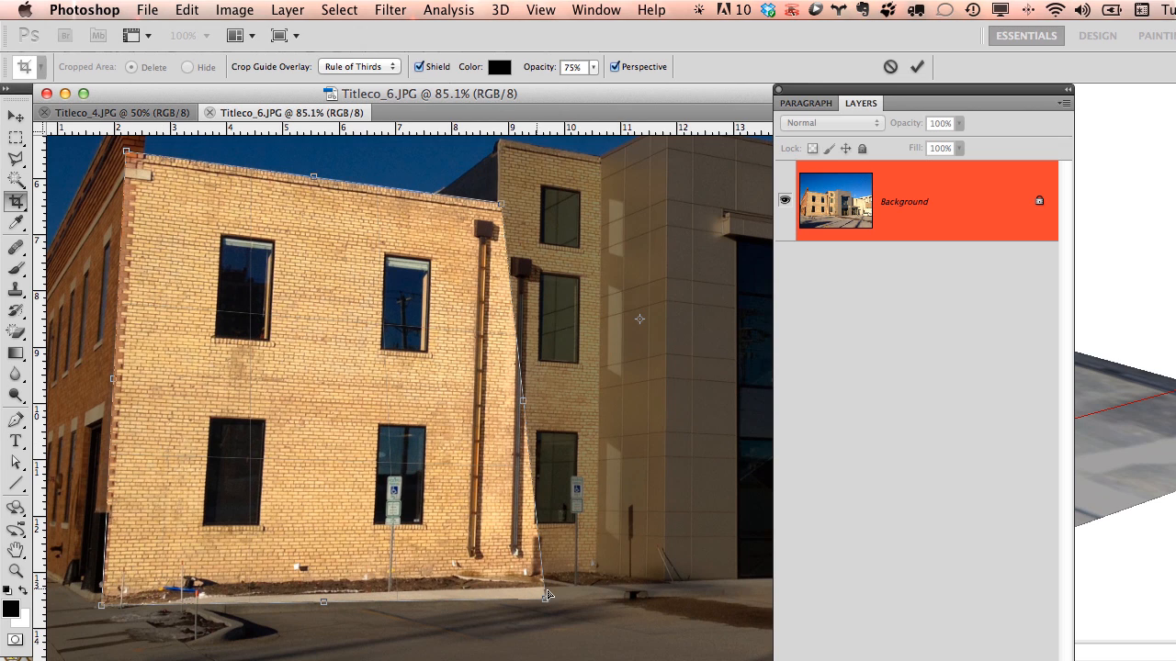
{"action": "left_click_drag", "start_coordinate": [545, 602], "coordinate": [496, 594]}
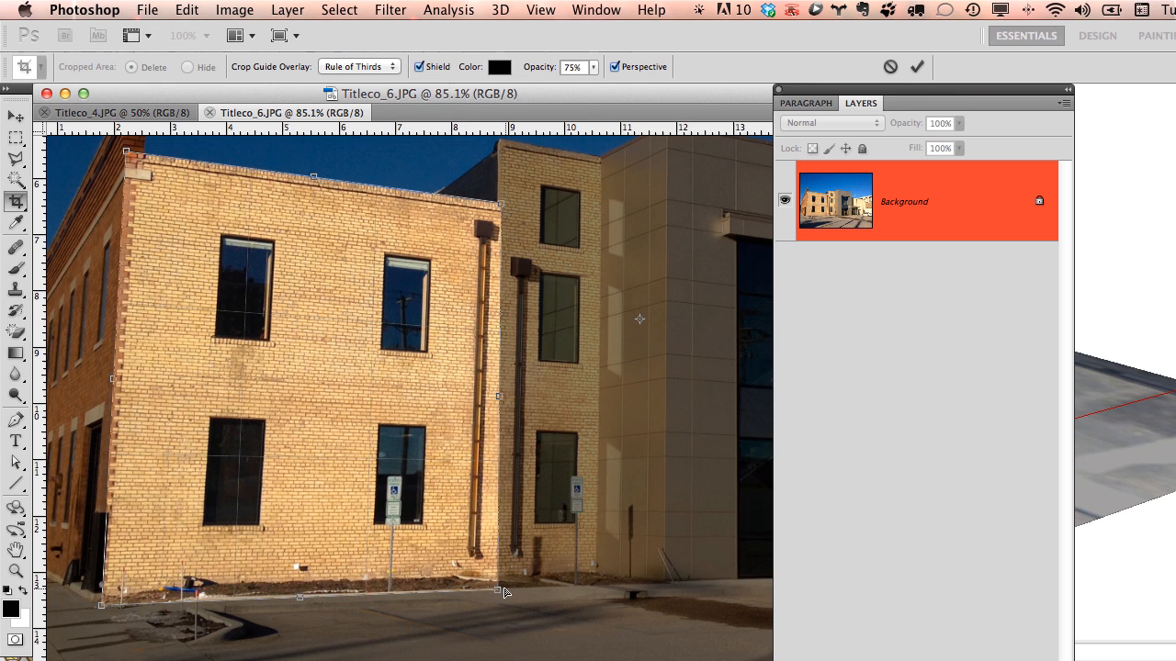
{"action": "left_click_drag", "start_coordinate": [496, 594], "coordinate": [489, 594]}
- Raise the crop's lower-left corner to the bottom brick course, leaving out the strip of dirt below the wall
{"action": "scroll", "coordinate": [367, 496], "scroll_direction": "up", "scroll_amount": 5, "text": "alt"}
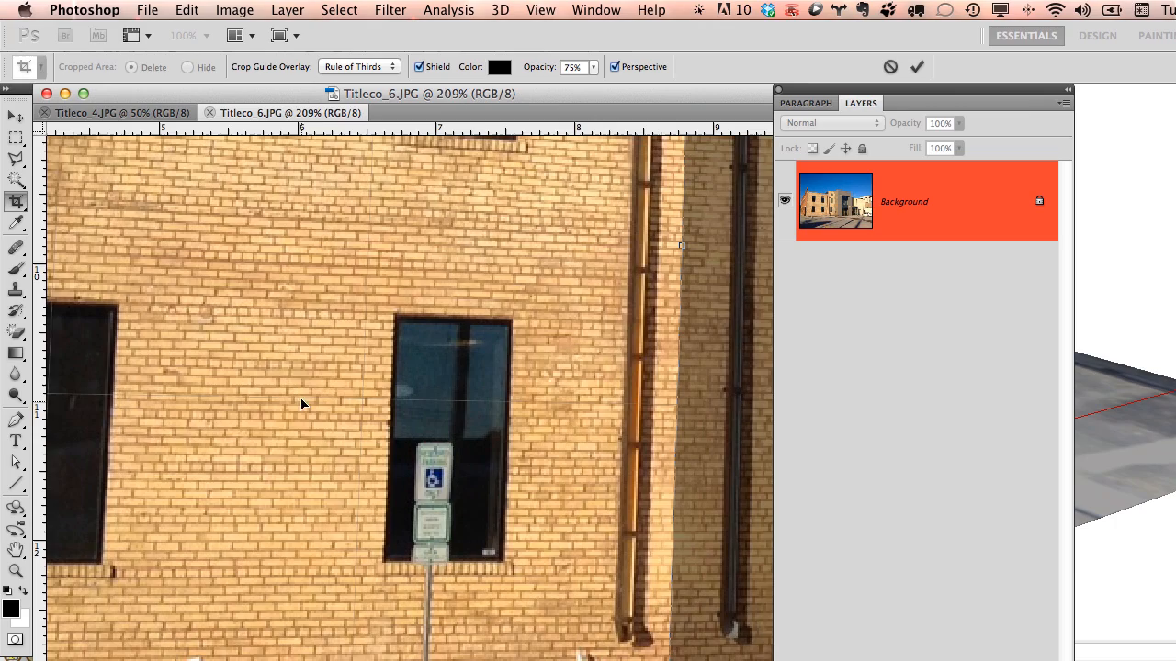
{"action": "scroll", "coordinate": [479, 527], "scroll_direction": "down", "scroll_amount": 3, "text": "alt"}
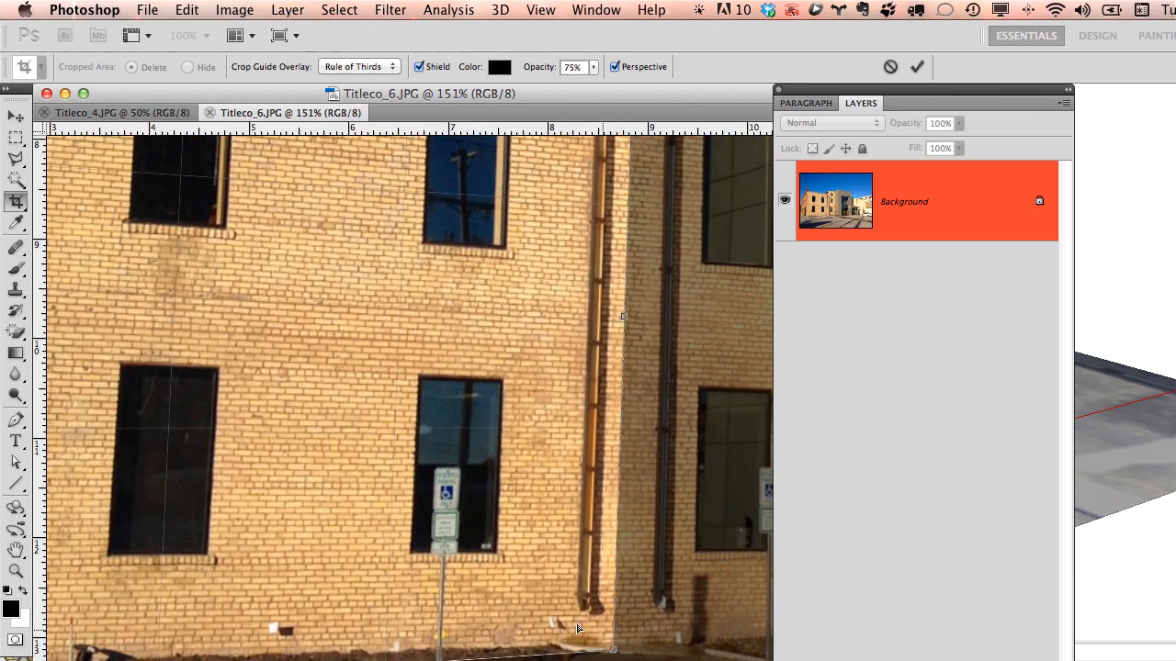
{"action": "scroll", "coordinate": [95, 620], "scroll_direction": "down", "scroll_amount": 6, "text": "alt"}
{"action": "scroll", "coordinate": [96, 620], "scroll_direction": "up", "scroll_amount": 10, "text": "alt"}
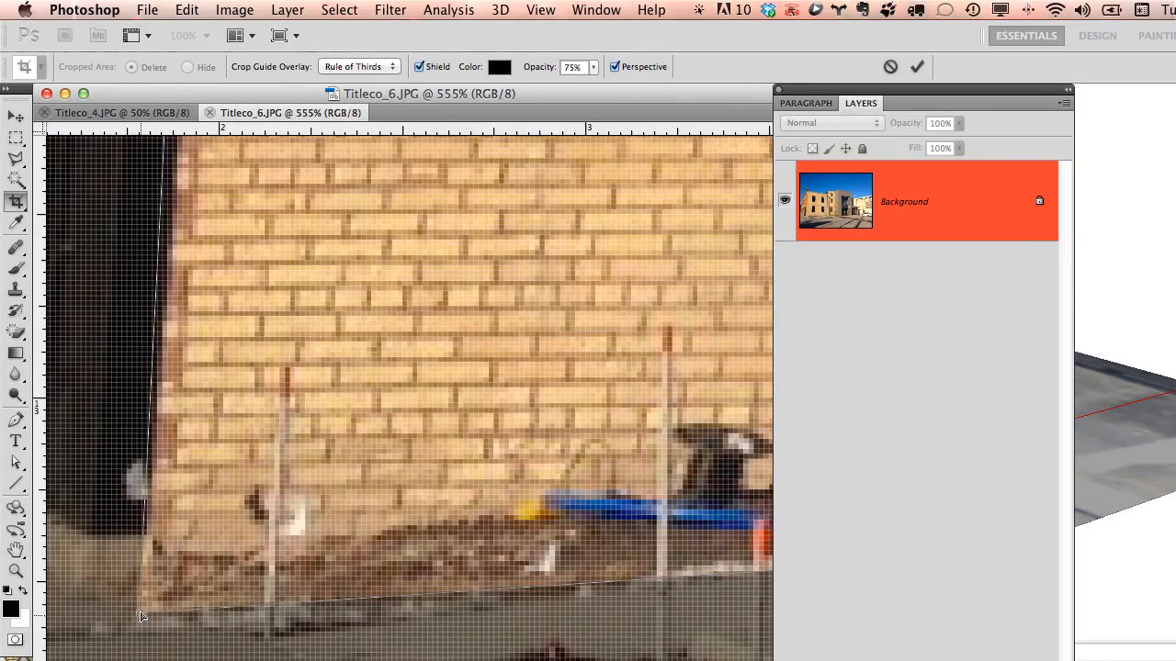
{"action": "left_click_drag", "start_coordinate": [141, 616], "coordinate": [158, 558]}
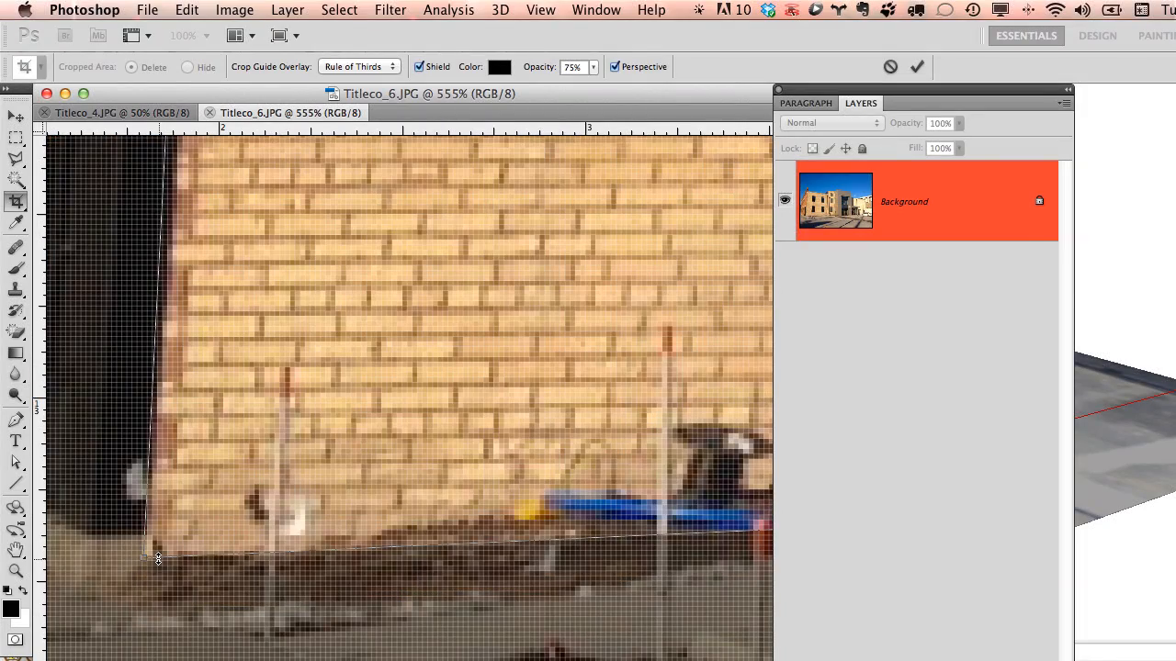
- Move the crop's lower-left corner slightly outward past the brick wall's base and apply the perspective crop
{"action": "scroll", "coordinate": [258, 454], "scroll_direction": "down", "scroll_amount": 10, "text": "alt"}
{"action": "scroll", "coordinate": [106, 349], "scroll_direction": "up", "scroll_amount": 1, "text": "alt"}
{"action": "scroll", "coordinate": [107, 349], "scroll_direction": "up", "scroll_amount": 5, "text": "alt"}
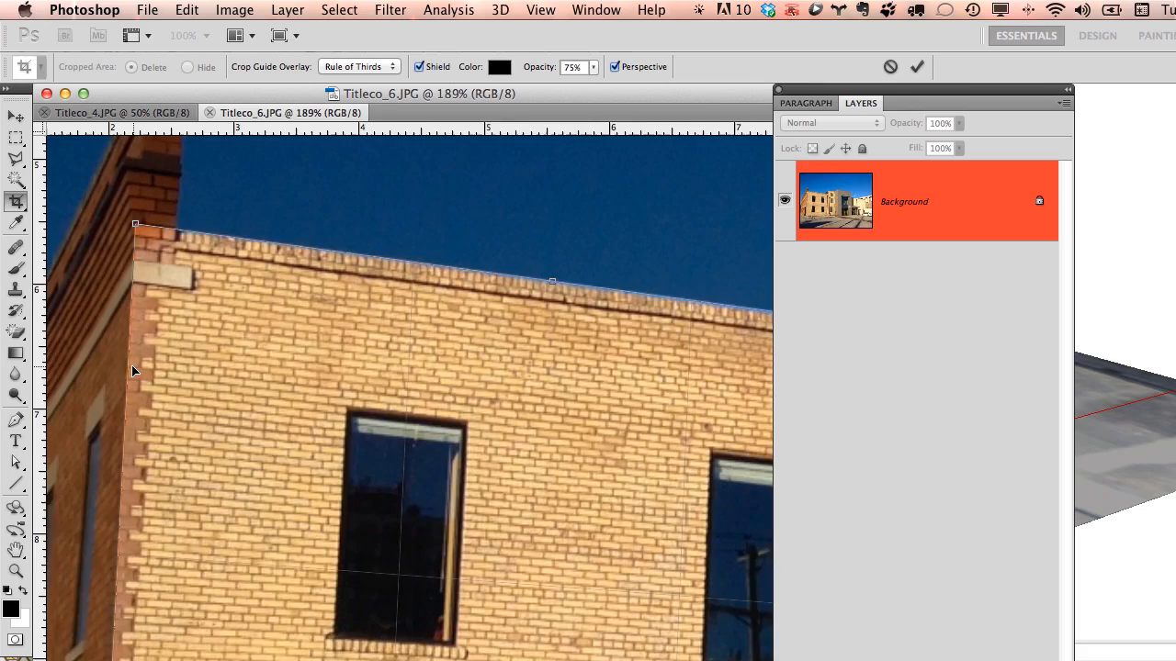
{"action": "scroll", "coordinate": [132, 370], "scroll_direction": "down", "scroll_amount": 2, "text": "alt"}
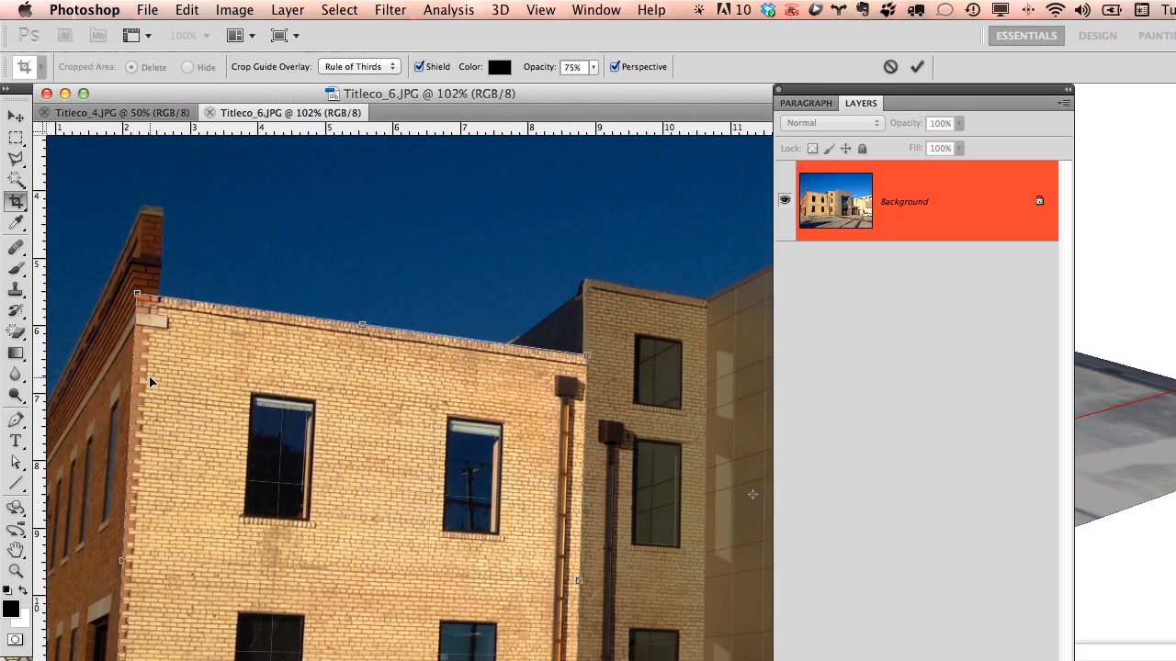
{"action": "scroll", "coordinate": [152, 413], "scroll_direction": "down", "scroll_amount": 2, "text": "alt"}
{"action": "scroll", "coordinate": [142, 477], "scroll_direction": "up", "scroll_amount": 4, "text": "alt"}
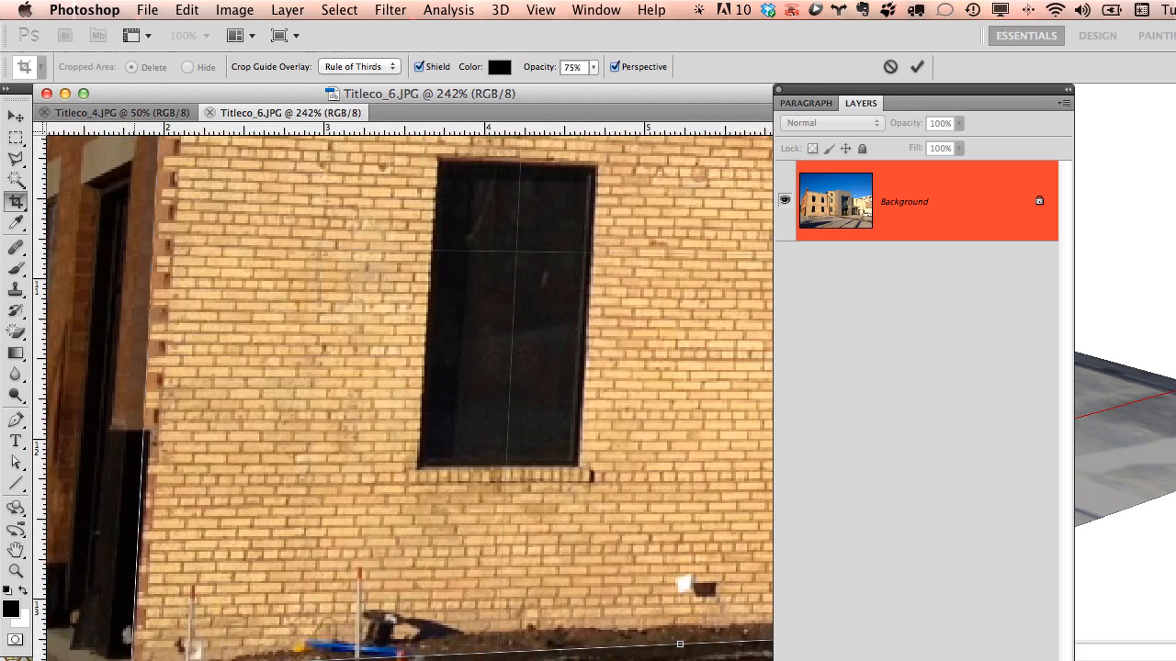
{"action": "left_click_drag", "start_coordinate": [133, 660], "coordinate": [101, 660]}
{"action": "scroll", "coordinate": [129, 649], "scroll_direction": "down", "scroll_amount": 4, "text": "alt"}
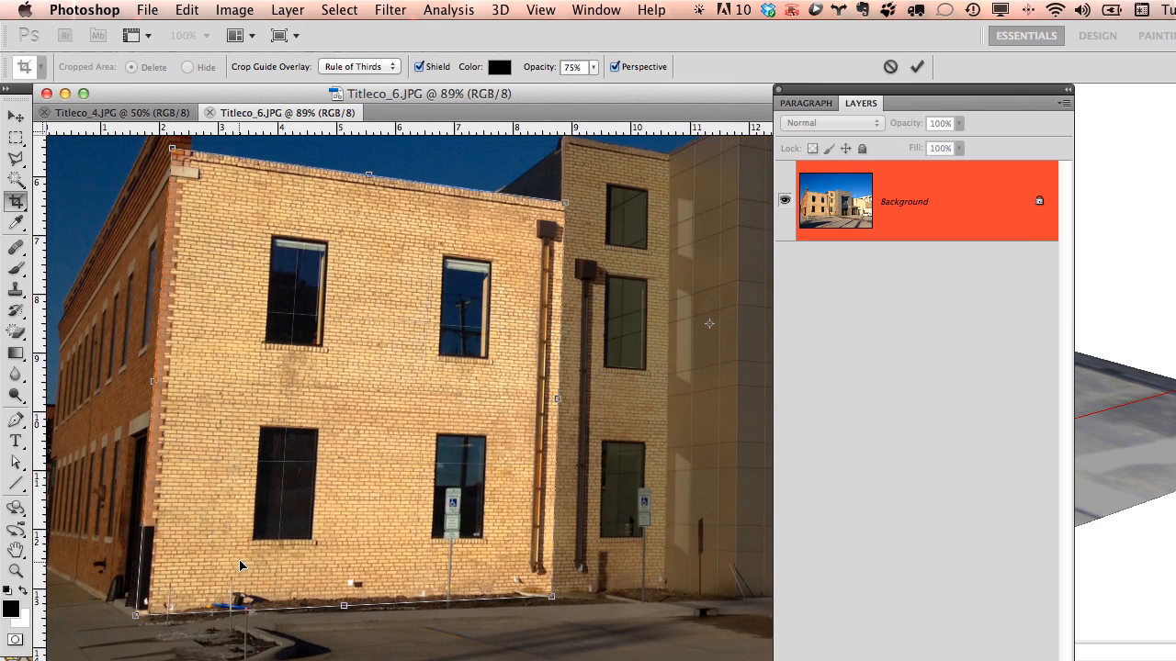
{"action": "scroll", "coordinate": [238, 566], "scroll_direction": "down", "scroll_amount": 2, "text": "alt"}
{"action": "scroll", "coordinate": [333, 439], "scroll_direction": "down", "scroll_amount": 2, "text": "alt"}
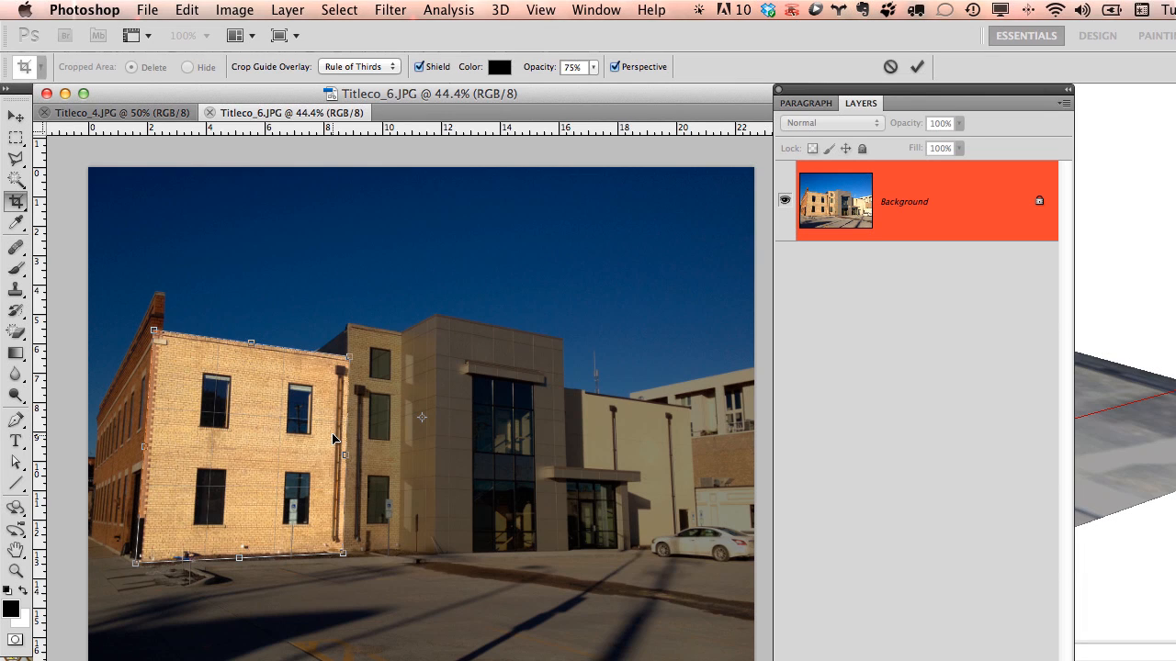
{"action": "key", "text": "Return"}
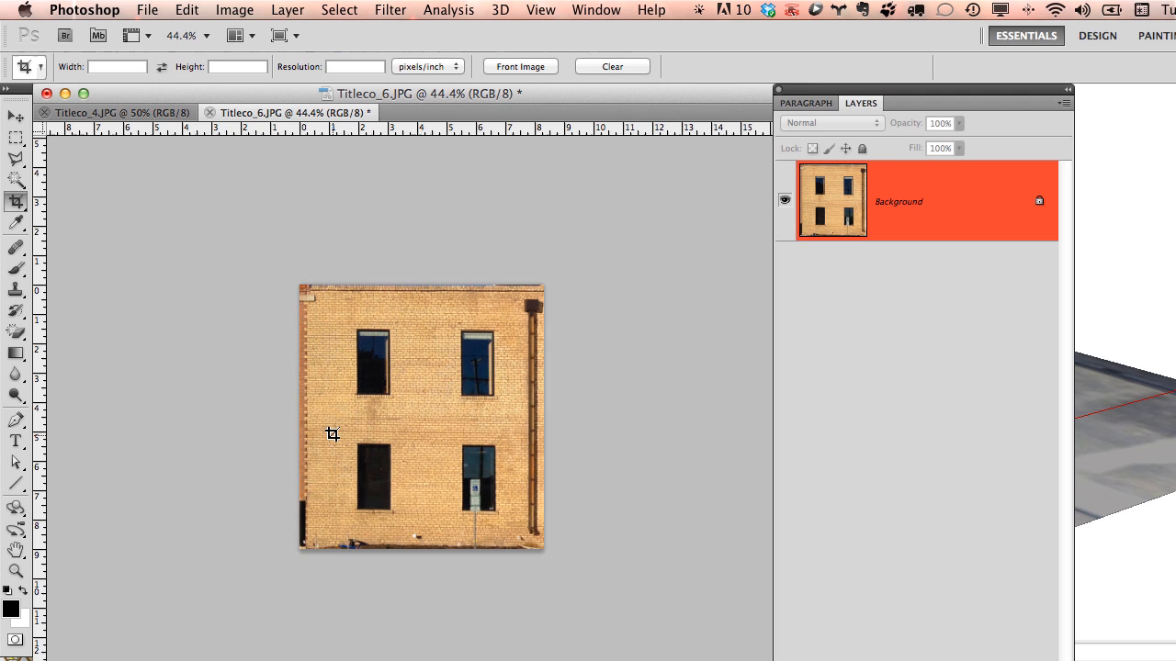
- Save the straightened wall image as back_SW_facade.jpg in the titleco folder, as a baseline standard JPEG at quality 8
{"action": "left_click", "coordinate": [148, 9]}
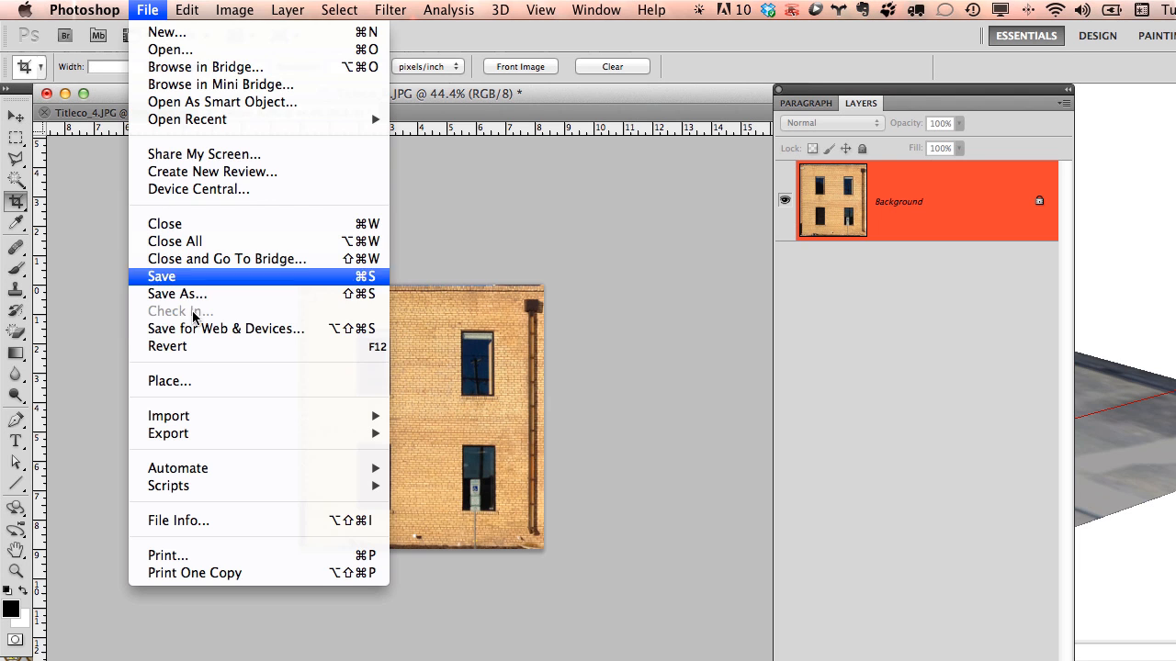
{"action": "left_click", "coordinate": [202, 293]}
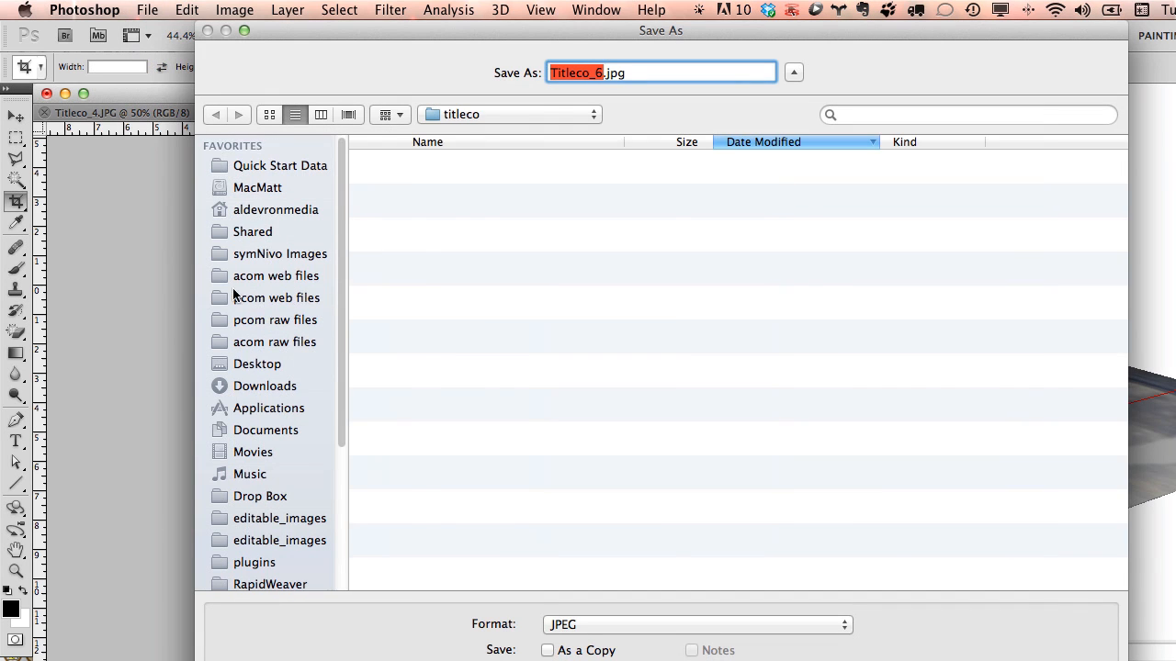
{"action": "type", "text": "back"}
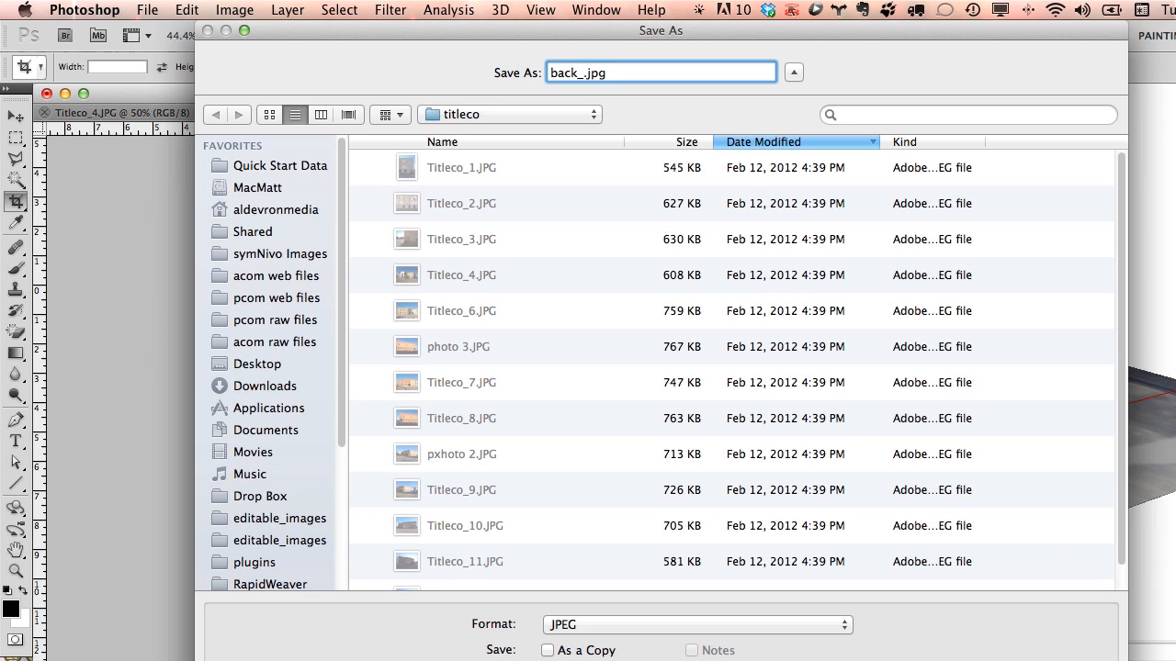
{"action": "type", "text": "_SW_facade"}
{"action": "key", "text": "Return"}
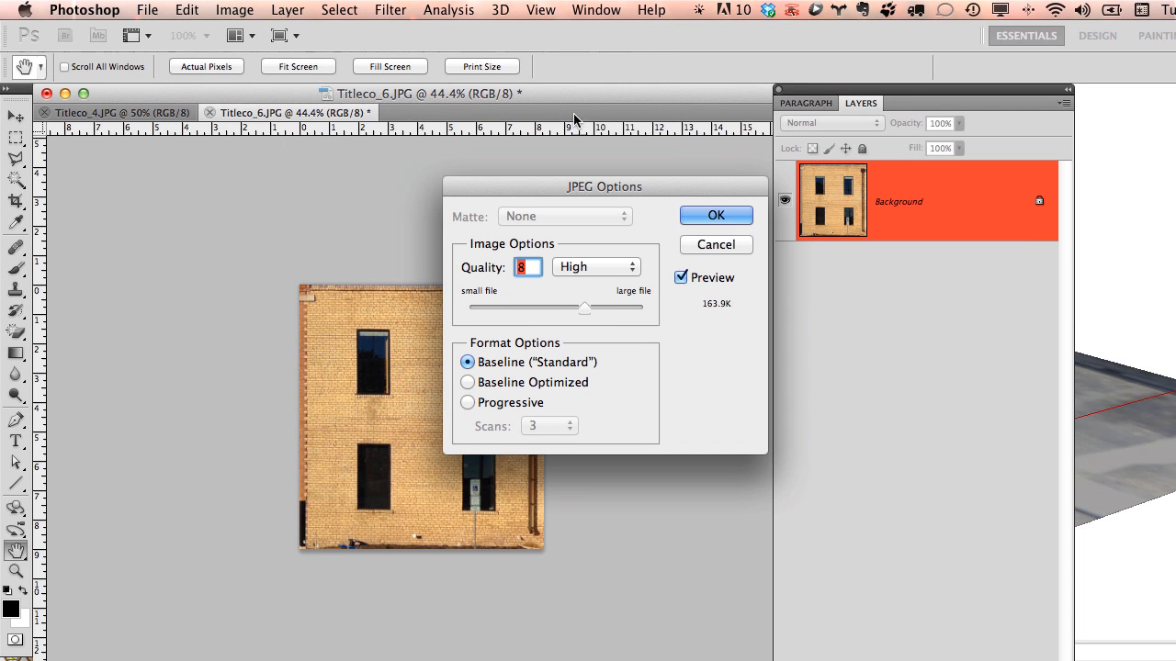
{"action": "left_click", "coordinate": [712, 215]}
{"action": "key", "text": "c"}
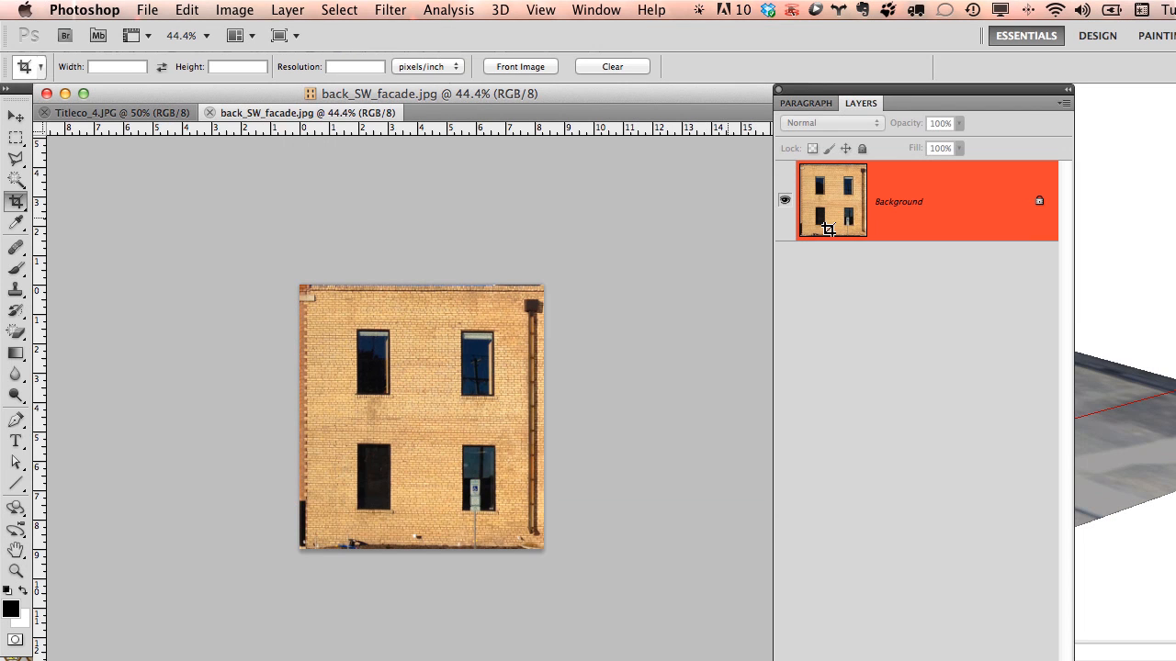
- In SketchUp, import back_SW_facade.jpg as a texture and place it on the split facade face from its lower-left corner to its top edge
{"action": "left_click", "coordinate": [1152, 158]}
{"action": "left_click", "coordinate": [135, 9]}
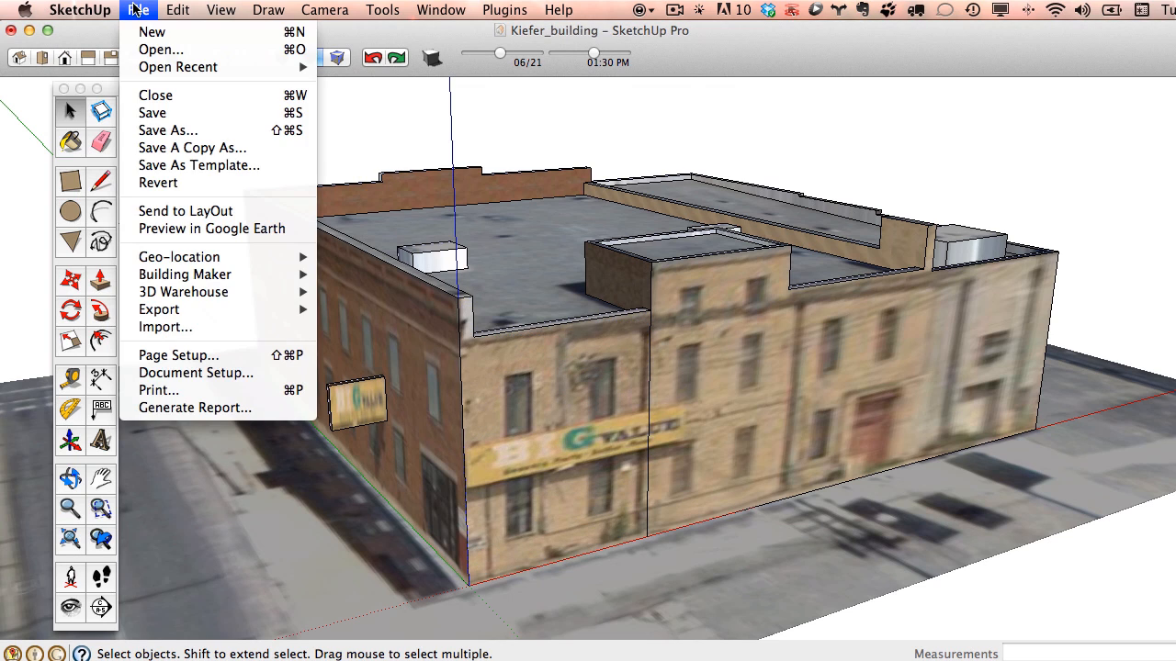
{"action": "left_click", "coordinate": [135, 5]}
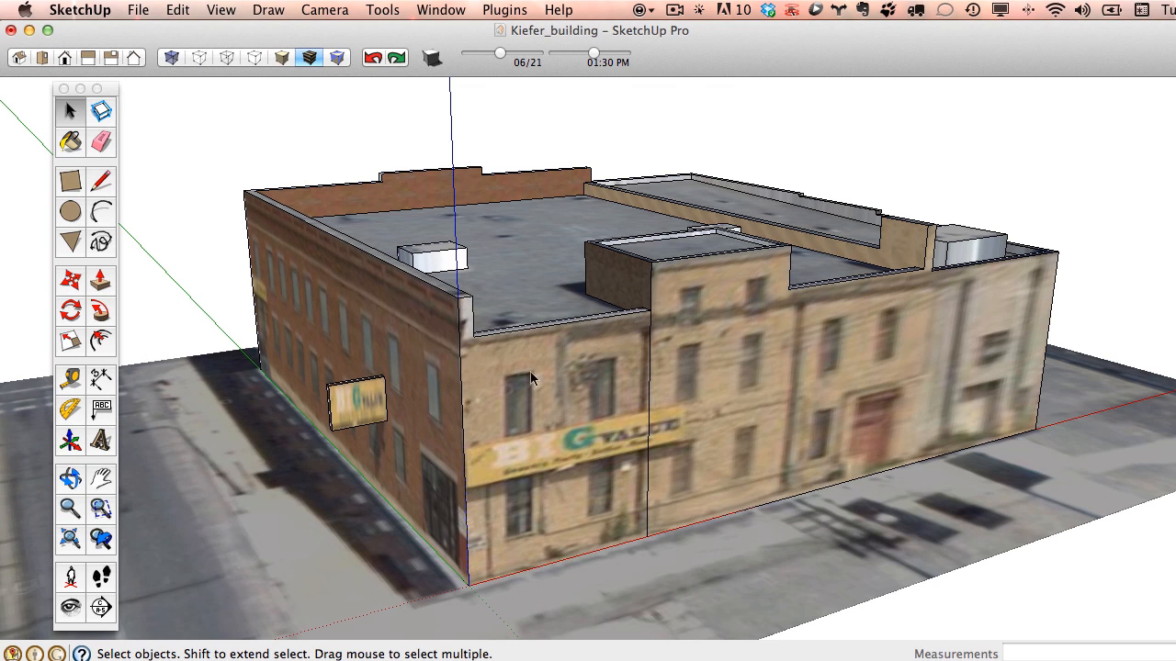
{"action": "left_click", "coordinate": [138, 8]}
{"action": "left_click", "coordinate": [174, 329]}
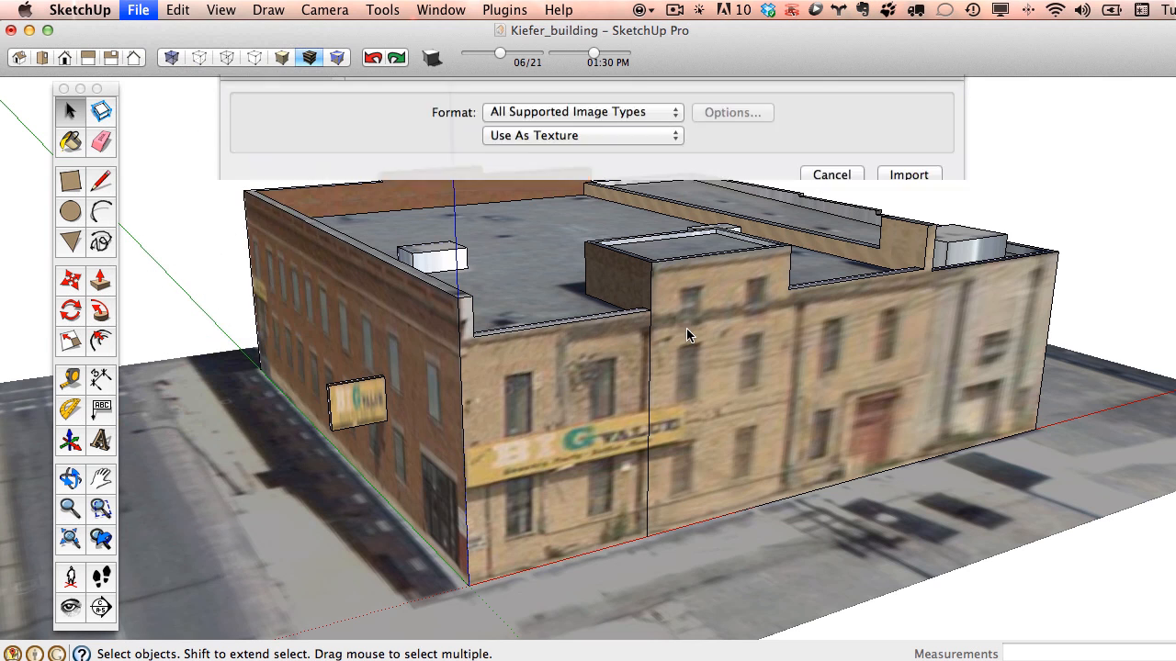
{"action": "left_click", "coordinate": [516, 150]}
{"action": "left_click", "coordinate": [909, 560]}
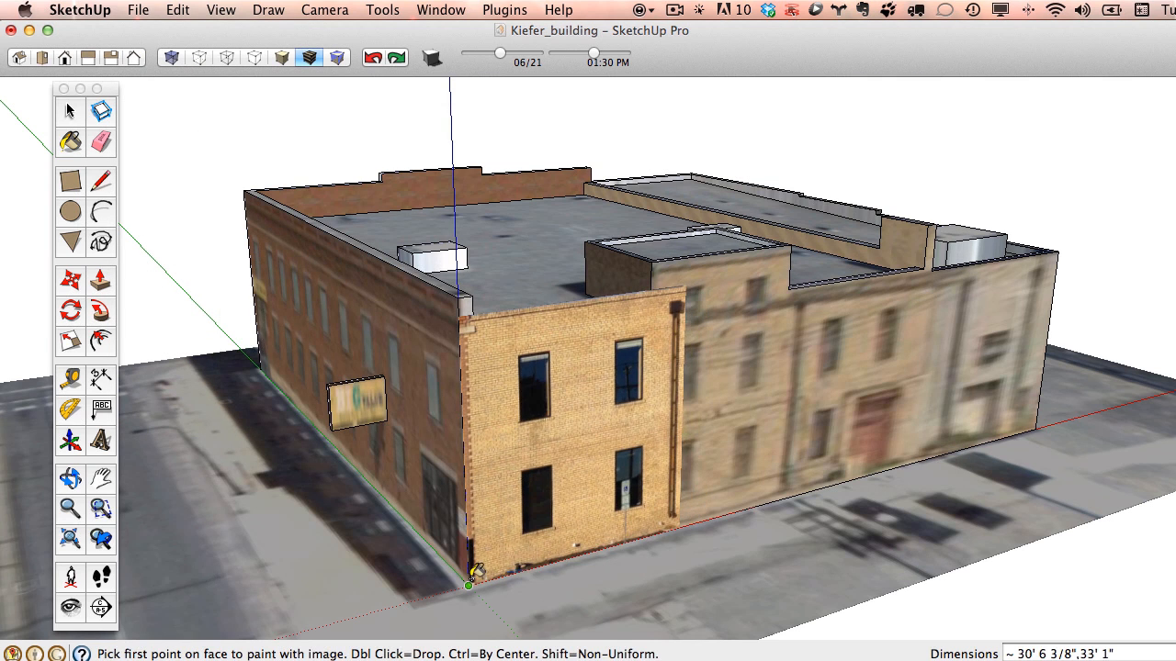
{"action": "left_click", "coordinate": [469, 584]}
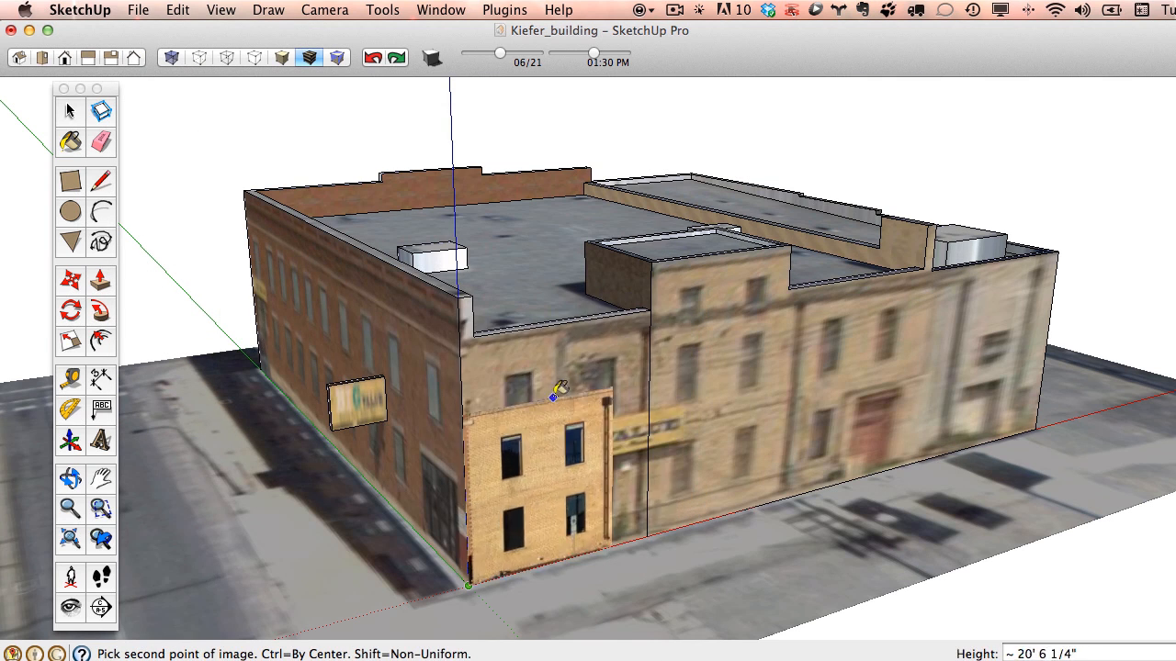
{"action": "left_click", "coordinate": [572, 313]}
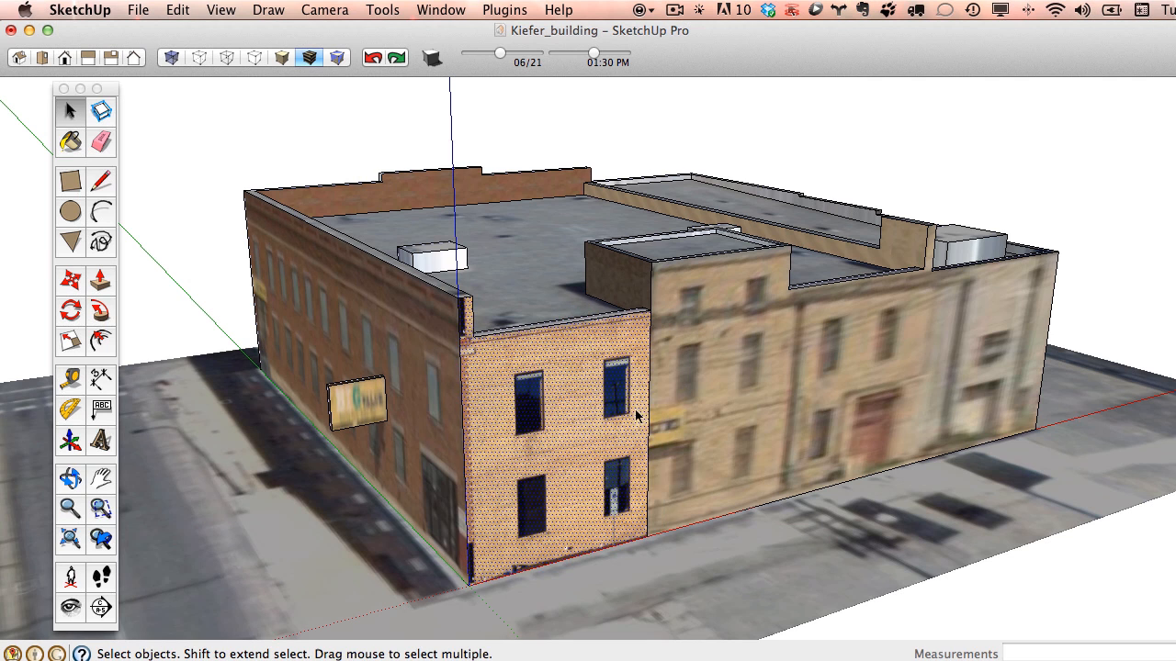
- Reposition the brick texture, moving its two right-hand pins inward to the face's right edge so the whole wall image with the drainpipe fits
{"action": "scroll", "coordinate": [606, 397], "scroll_direction": "up", "scroll_amount": 2}
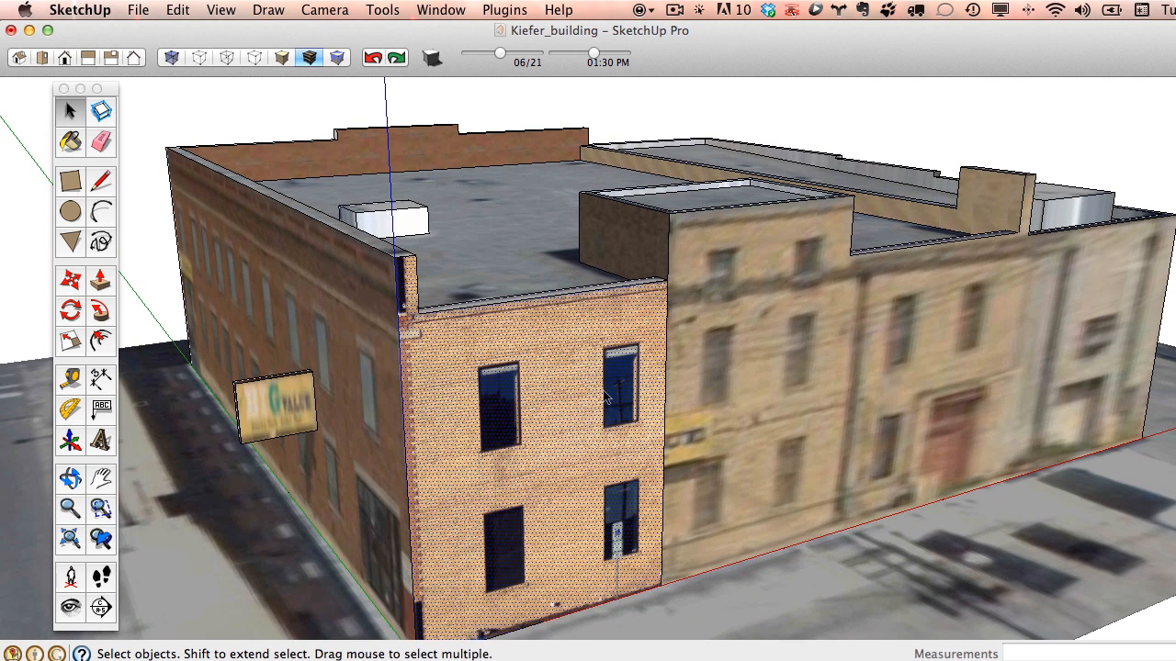
{"action": "left_click", "coordinate": [653, 246]}
{"action": "scroll", "coordinate": [459, 348], "scroll_direction": "down", "scroll_amount": 2}
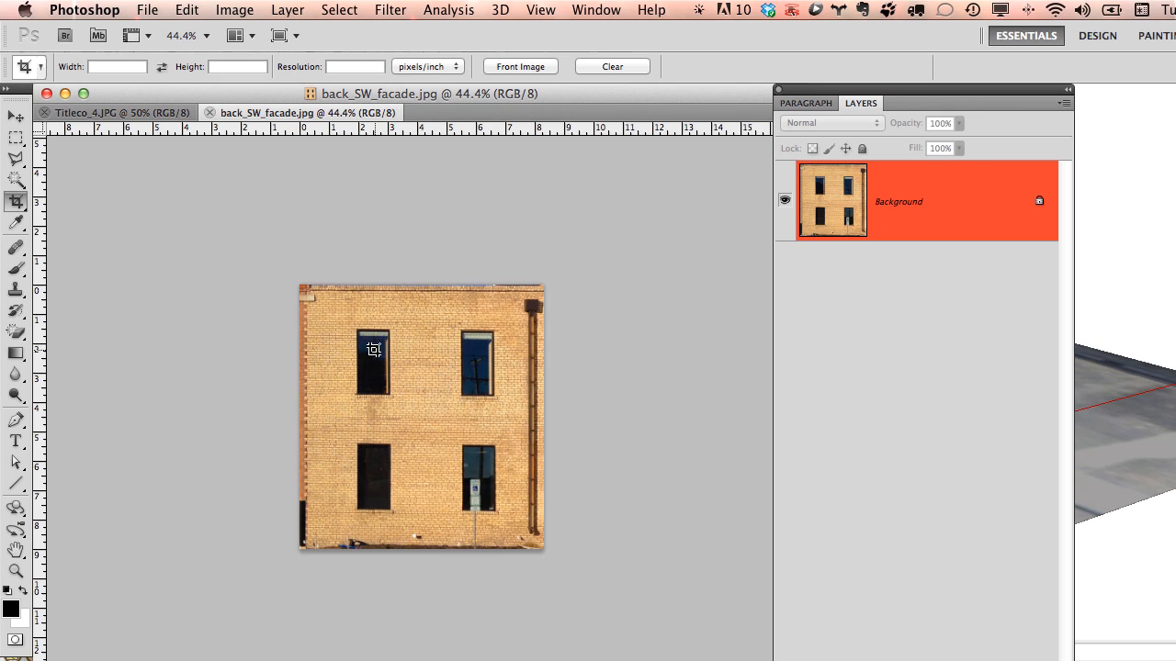
{"action": "left_click", "coordinate": [1091, 168]}
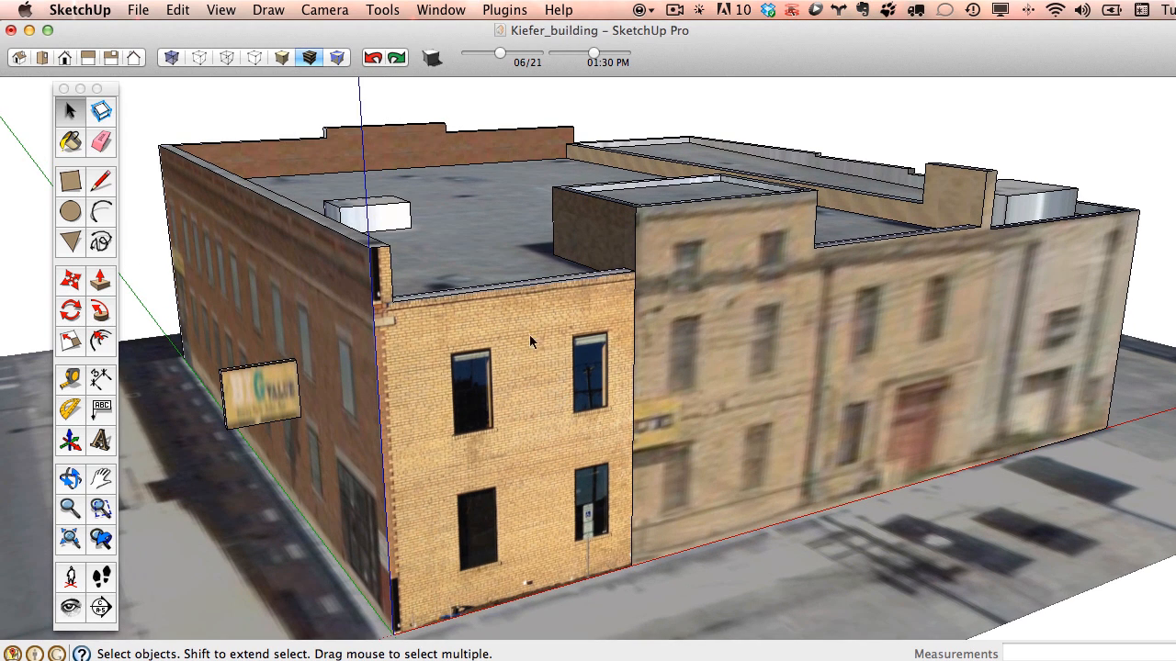
{"action": "right_click", "coordinate": [529, 380]}
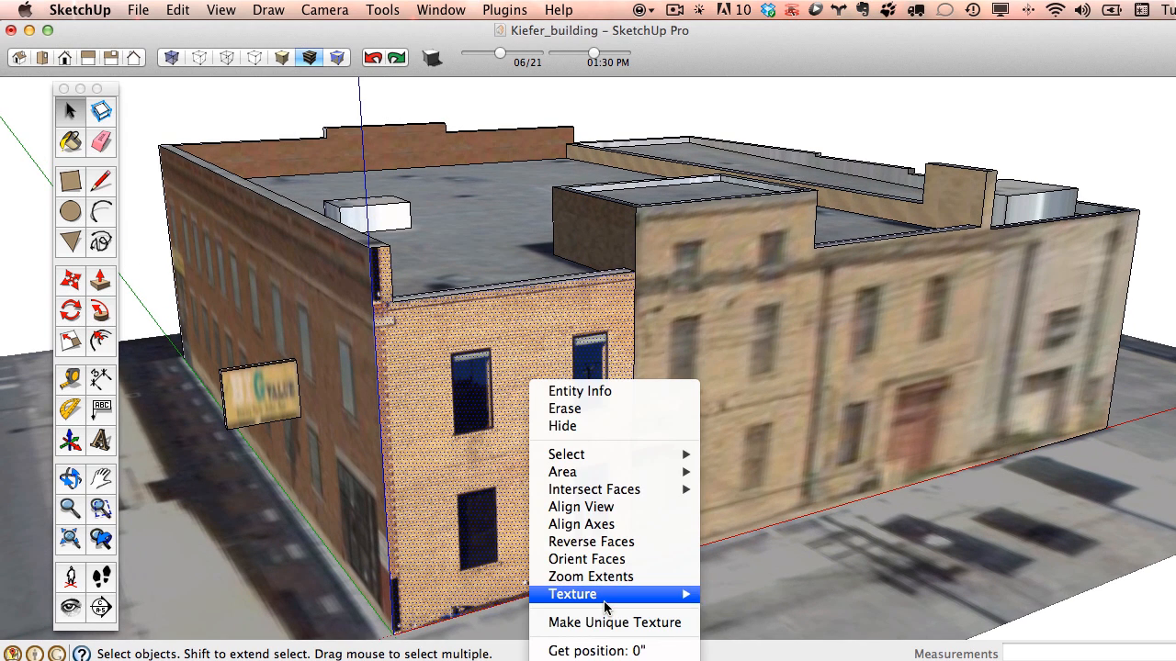
{"action": "mouse_move", "coordinate": [623, 597]}
{"action": "left_click", "coordinate": [731, 594]}
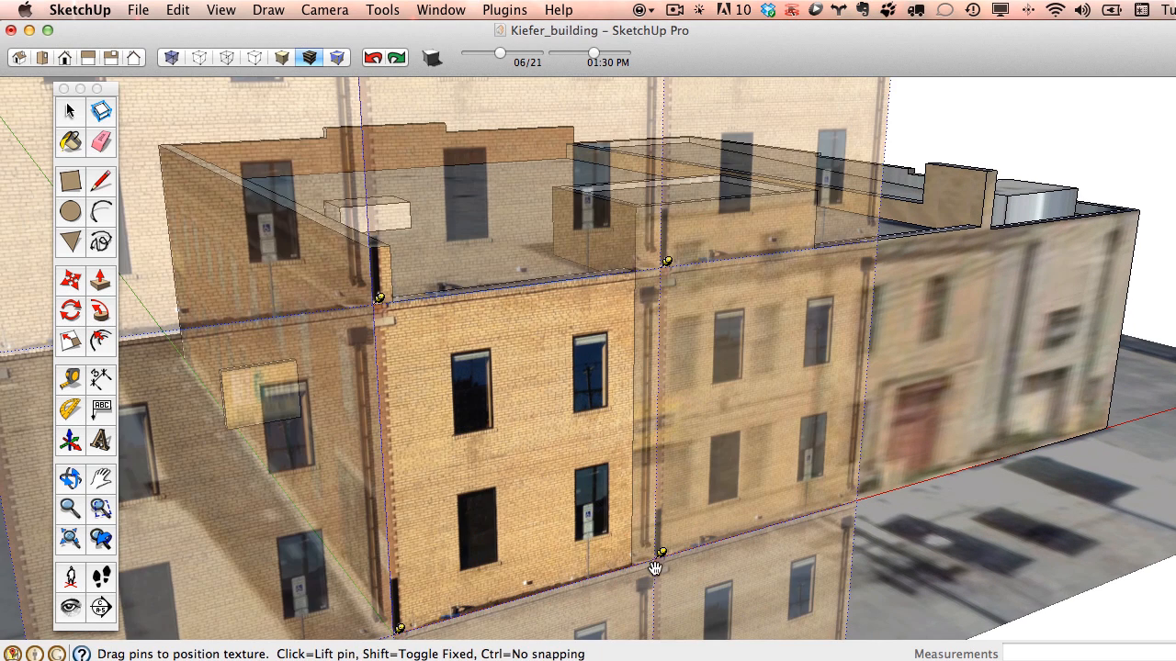
{"action": "left_click_drag", "start_coordinate": [663, 555], "coordinate": [638, 558]}
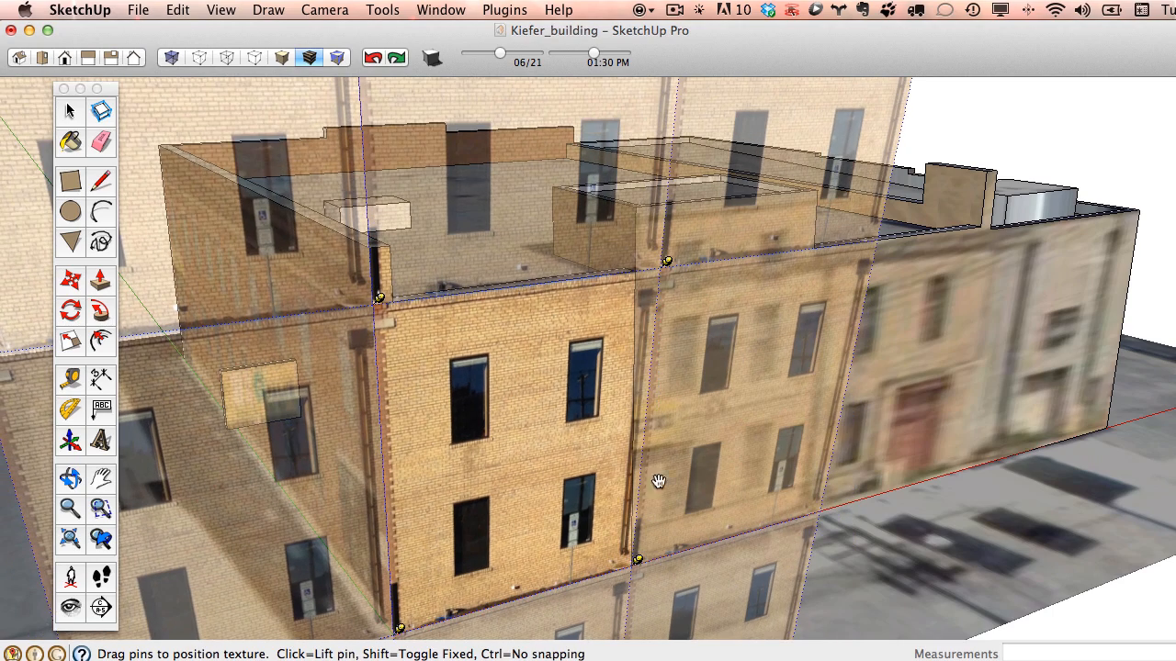
{"action": "left_click_drag", "start_coordinate": [668, 264], "coordinate": [641, 263]}
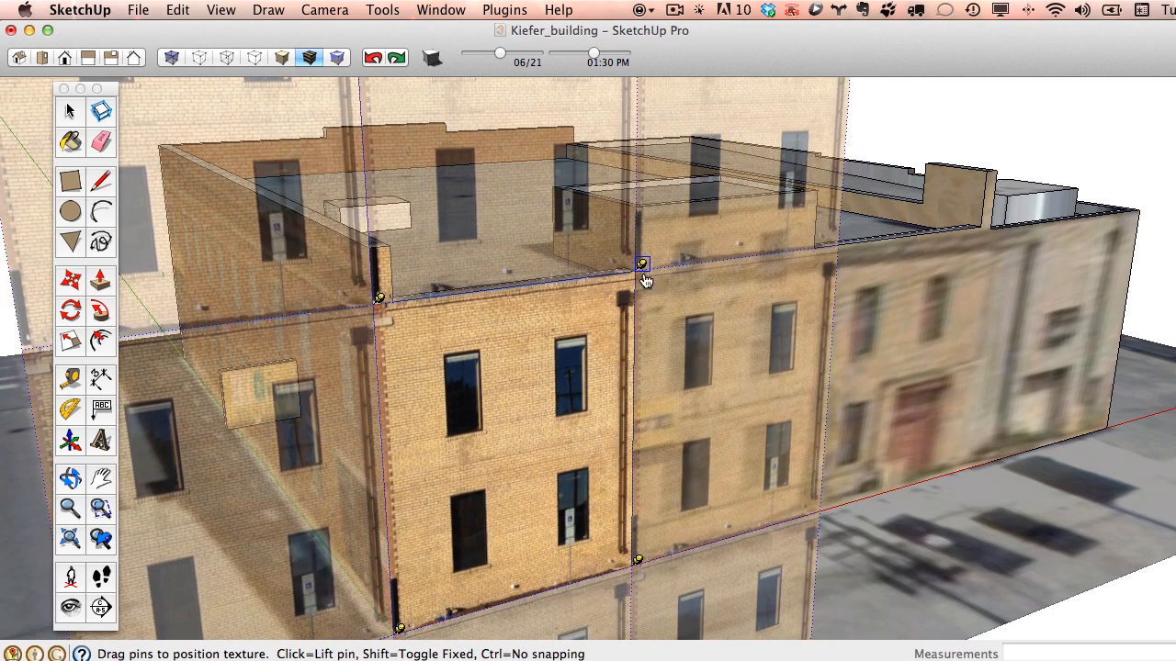
{"action": "left_click", "coordinate": [669, 301]}
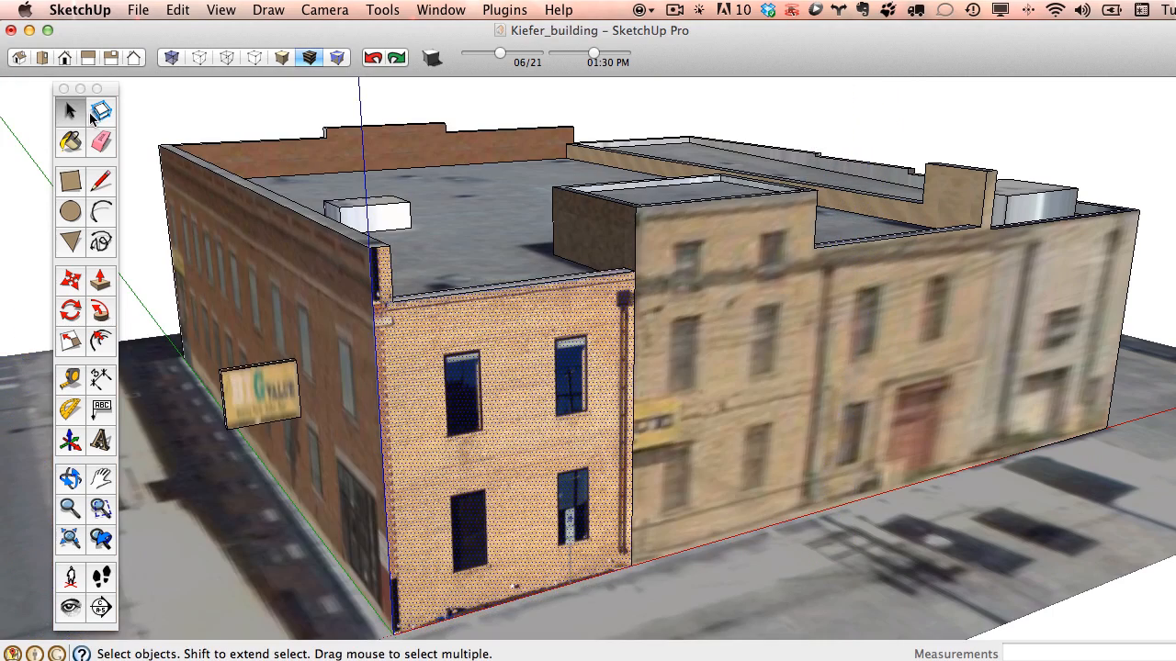
- Examine the applied brick texture up close around the upper windows, the drainpipe and the edge with the blurry facade
{"action": "left_click", "coordinate": [72, 112]}
{"action": "left_click", "coordinate": [196, 105]}
{"action": "scroll", "coordinate": [545, 323], "scroll_direction": "up", "scroll_amount": 6}
{"action": "middle_click_drag", "start_coordinate": [768, 412], "coordinate": [876, 349]}
{"action": "scroll", "coordinate": [671, 378], "scroll_direction": "up", "scroll_amount": 4}
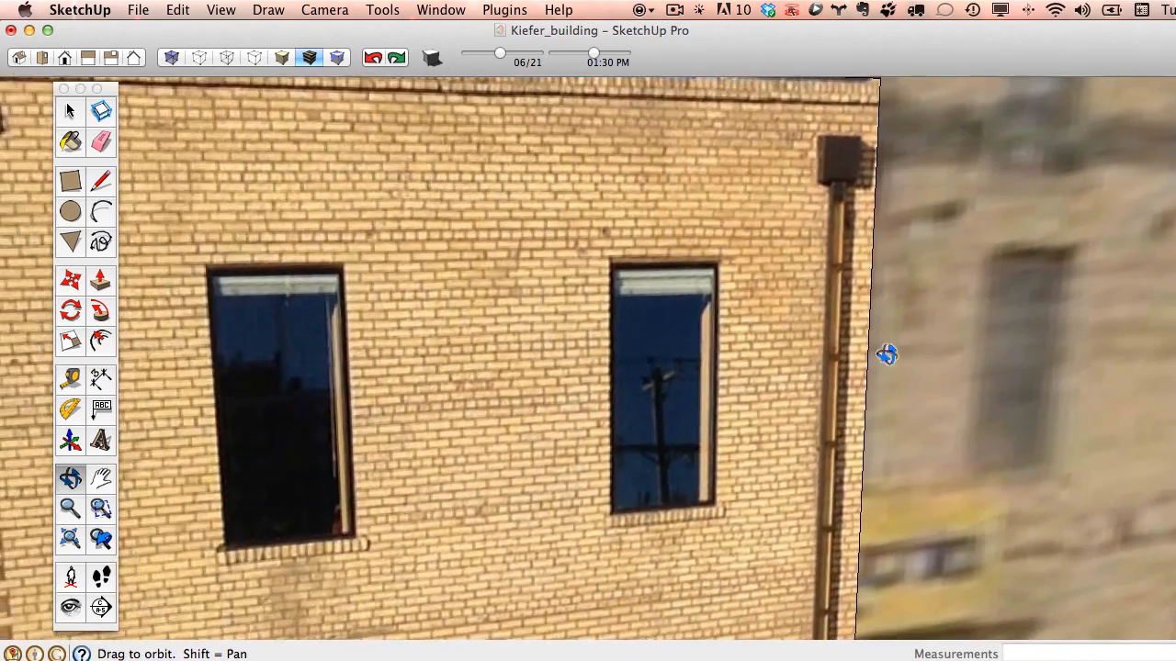
{"action": "scroll", "coordinate": [780, 377], "scroll_direction": "down", "scroll_amount": 6}
{"action": "middle_click_drag", "start_coordinate": [769, 379], "coordinate": [680, 395]}
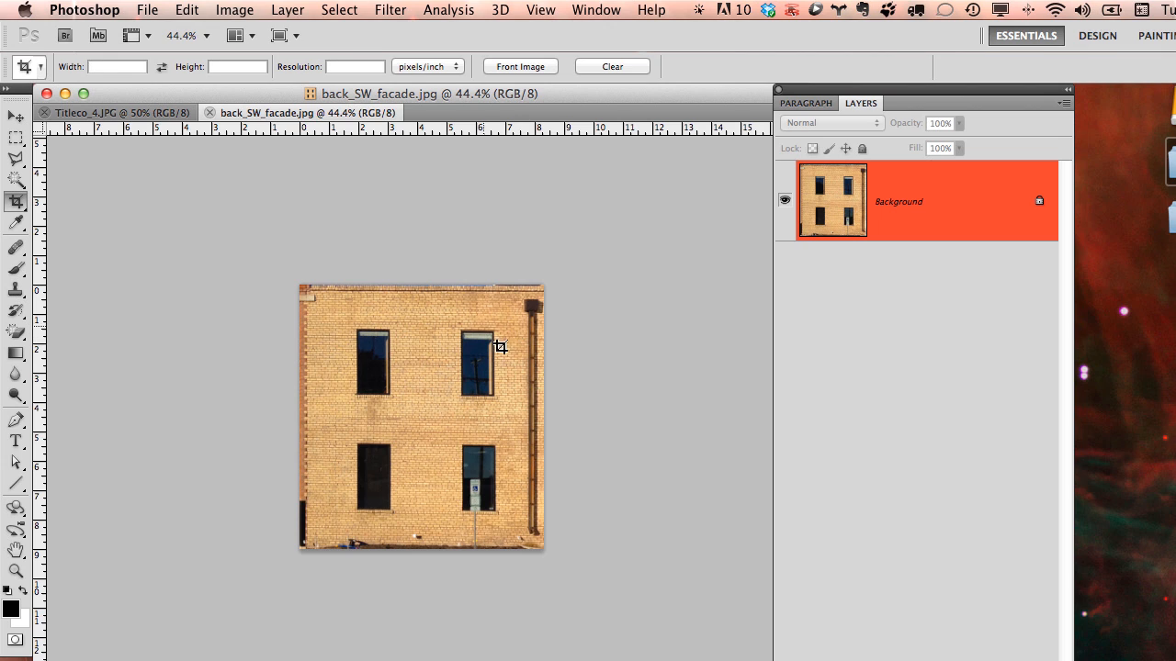
{"action": "key", "text": "super+space"}
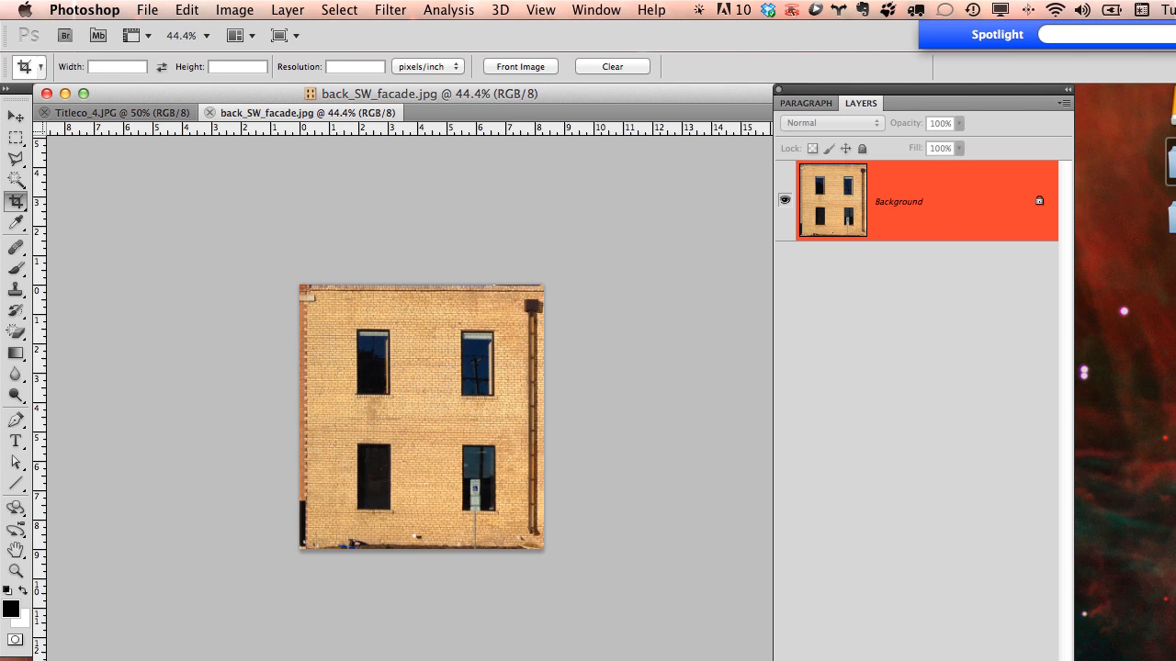
{"action": "type", "text": "ivers.co"}
{"action": "type", "text": "_comp"}
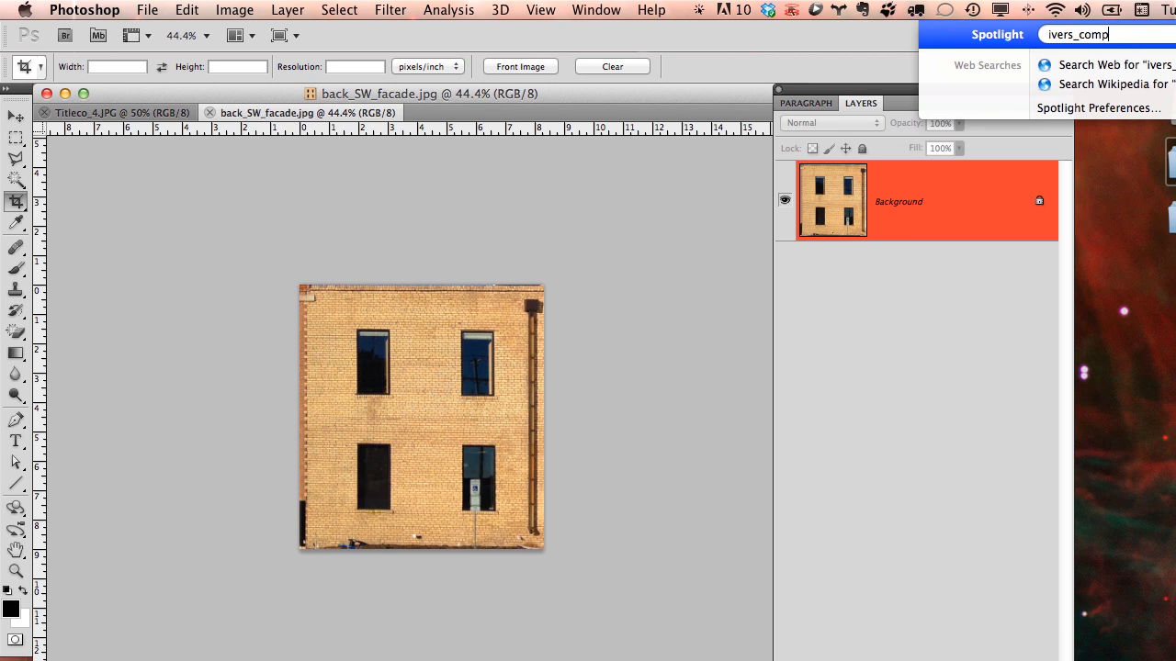
{"action": "key", "text": "Escape"}
{"action": "key", "text": "Escape"}
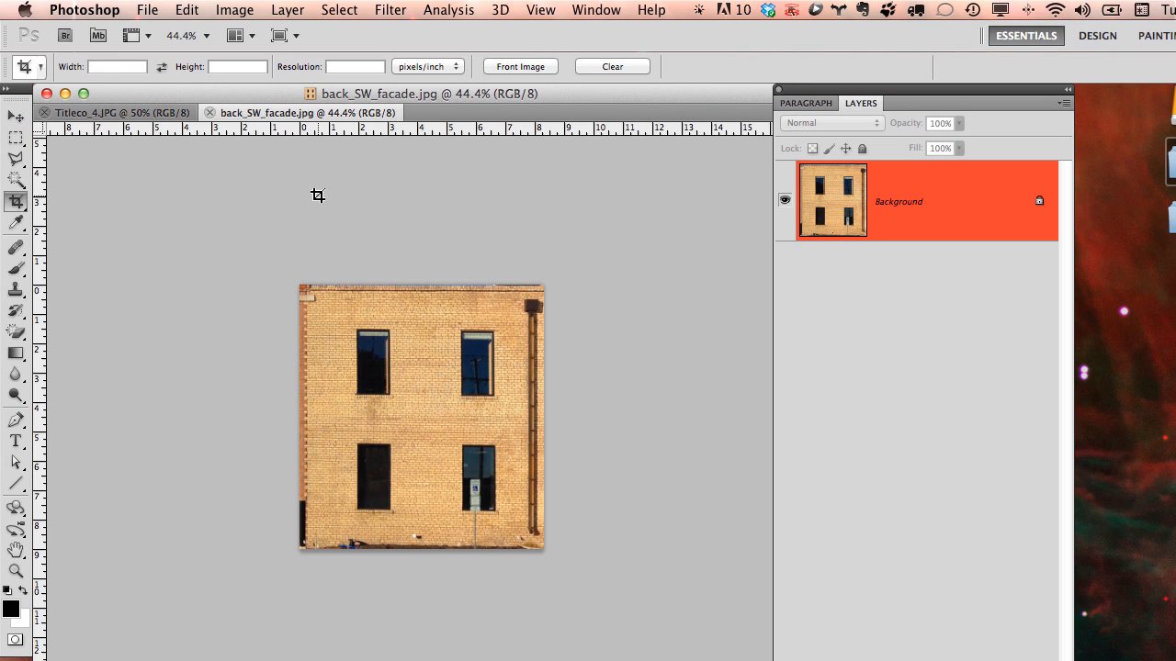
- Try a perspective crop around the whole back_SW_facade.jpg image with its upper-left corner pulled far outside the canvas
{"action": "scroll", "coordinate": [389, 376], "scroll_direction": "down", "scroll_amount": 5, "text": "alt"}
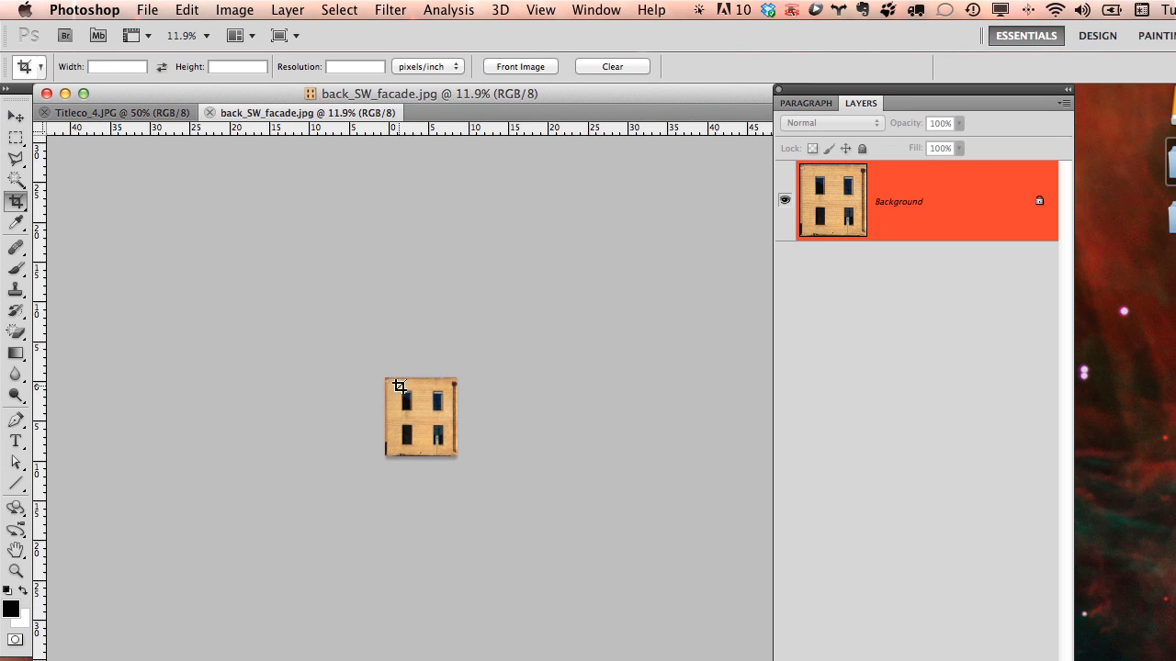
{"action": "left_click_drag", "start_coordinate": [551, 519], "coordinate": [303, 323]}
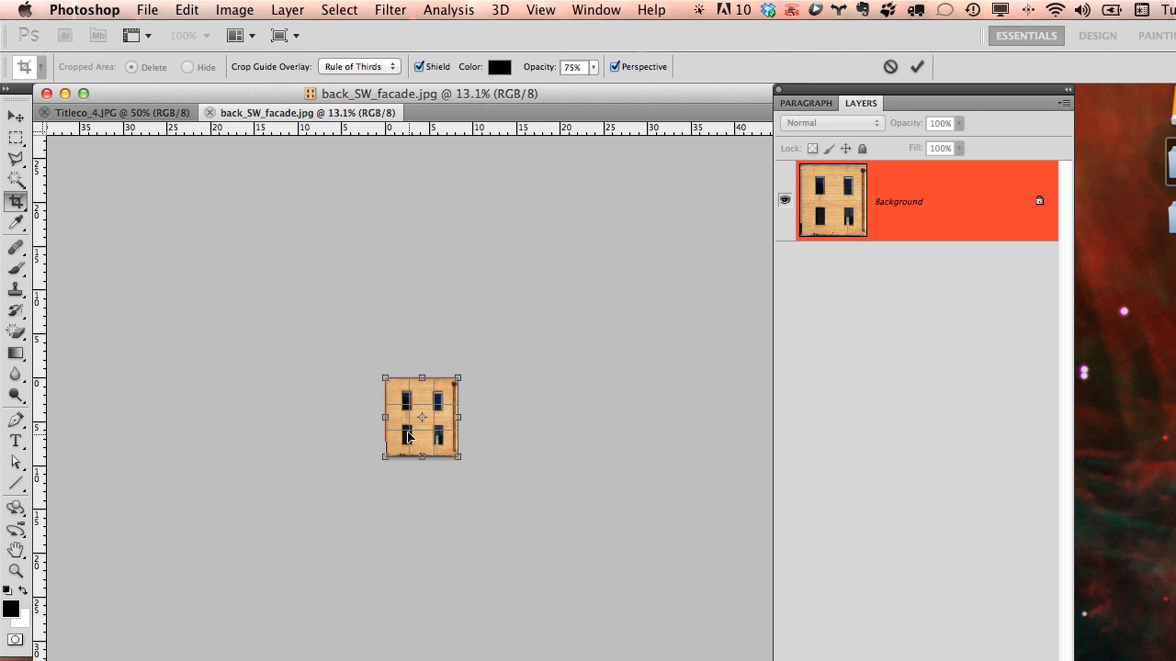
{"action": "left_click_drag", "start_coordinate": [387, 382], "coordinate": [309, 320]}
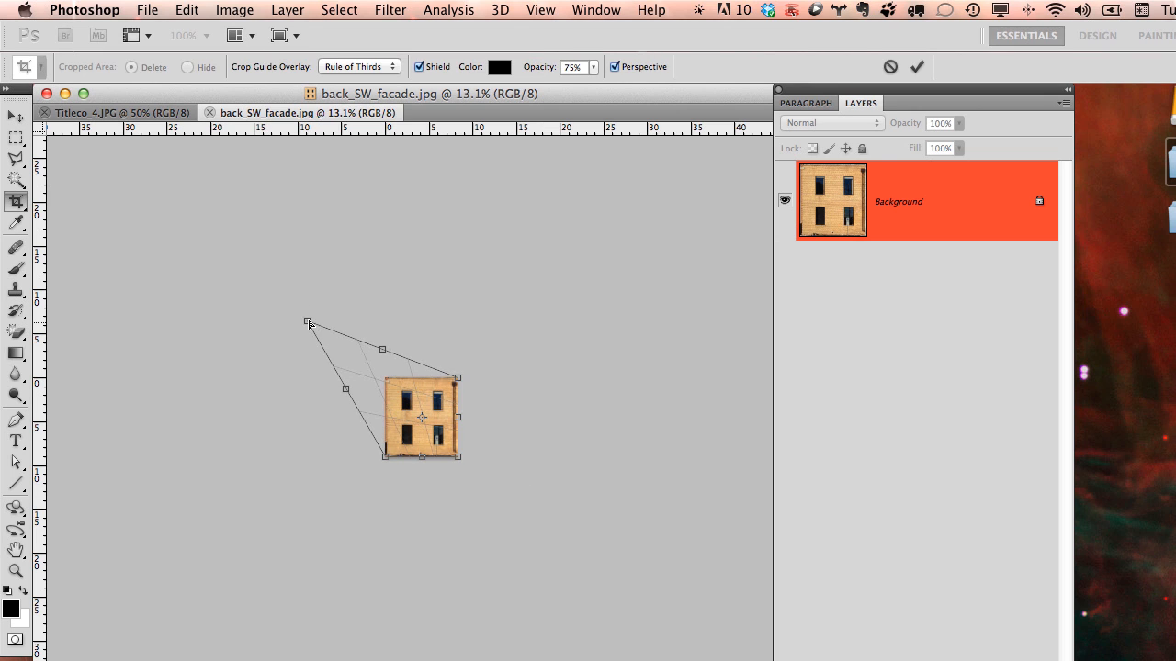
{"action": "key", "text": "Escape"}
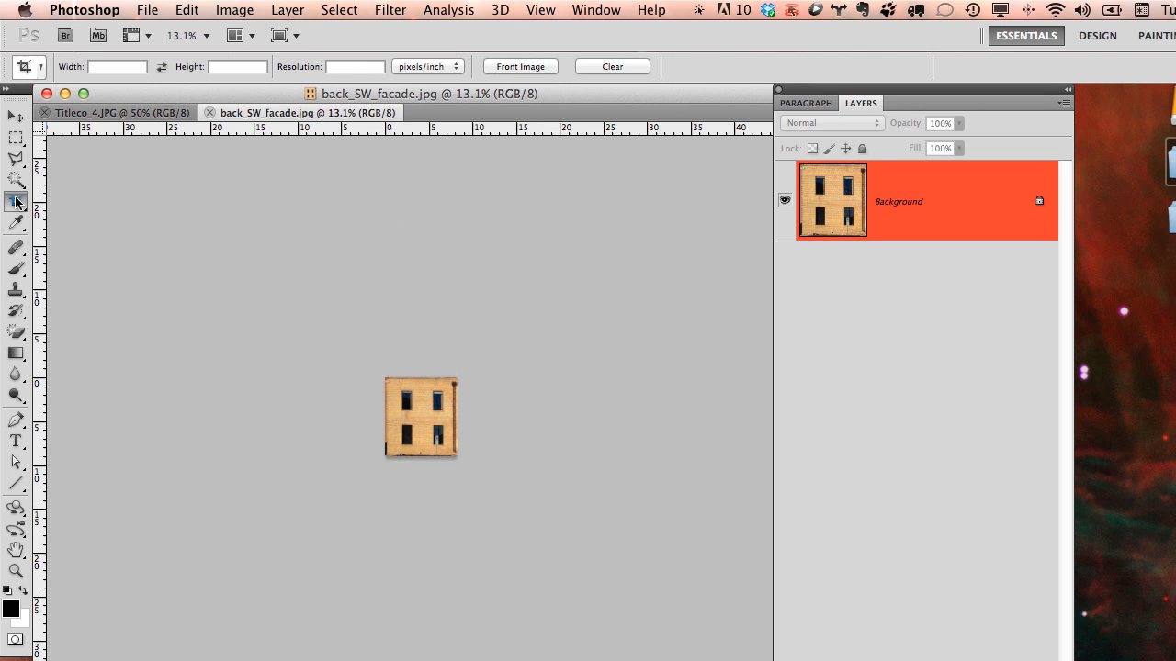
- Enlarge the back_SW_facade.jpg canvas upward and to the left of the wall with a crop that has Perspective turned off
{"action": "left_click_drag", "start_coordinate": [493, 475], "coordinate": [294, 316]}
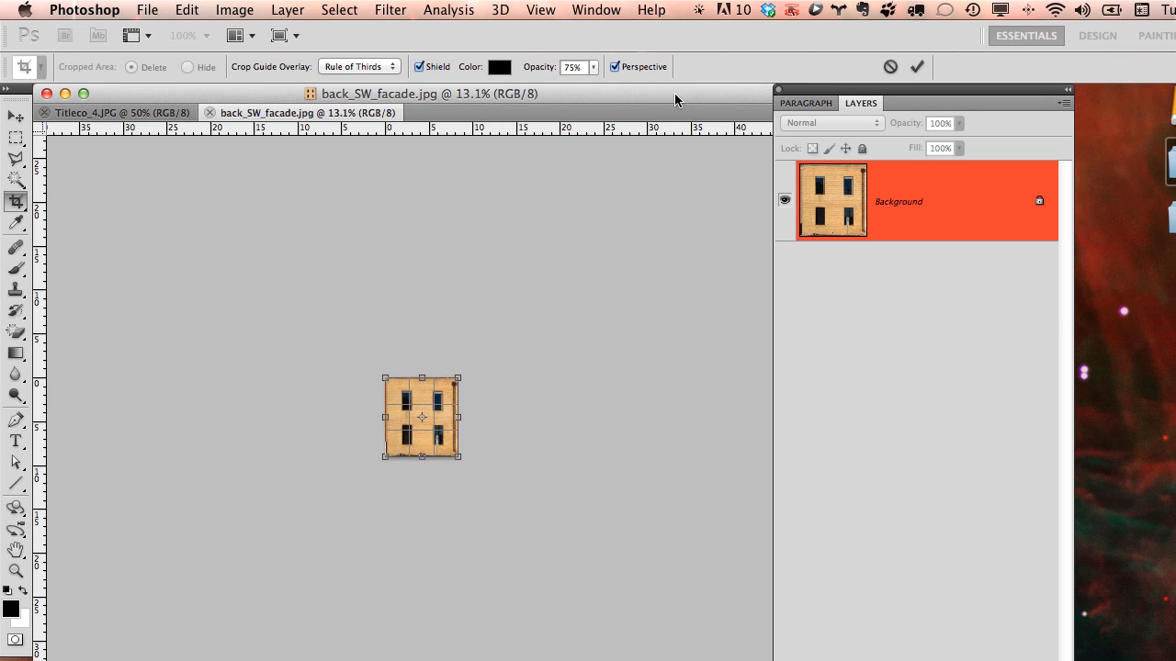
{"action": "left_click", "coordinate": [614, 66]}
{"action": "left_click_drag", "start_coordinate": [385, 380], "coordinate": [230, 301]}
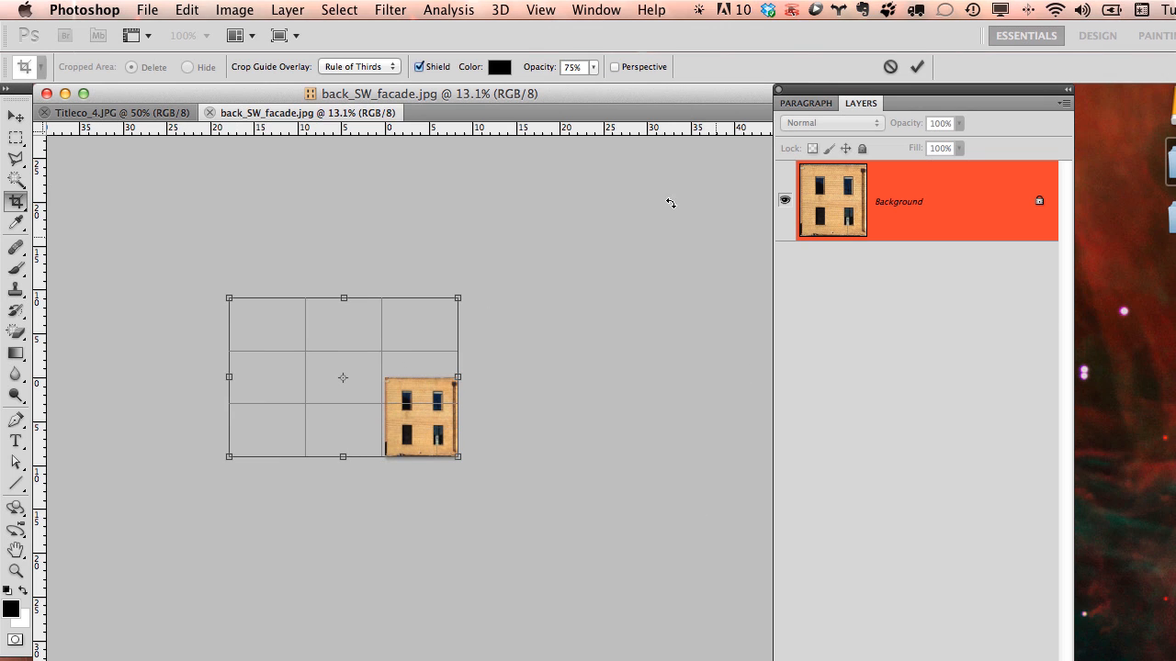
{"action": "key", "text": "Return"}
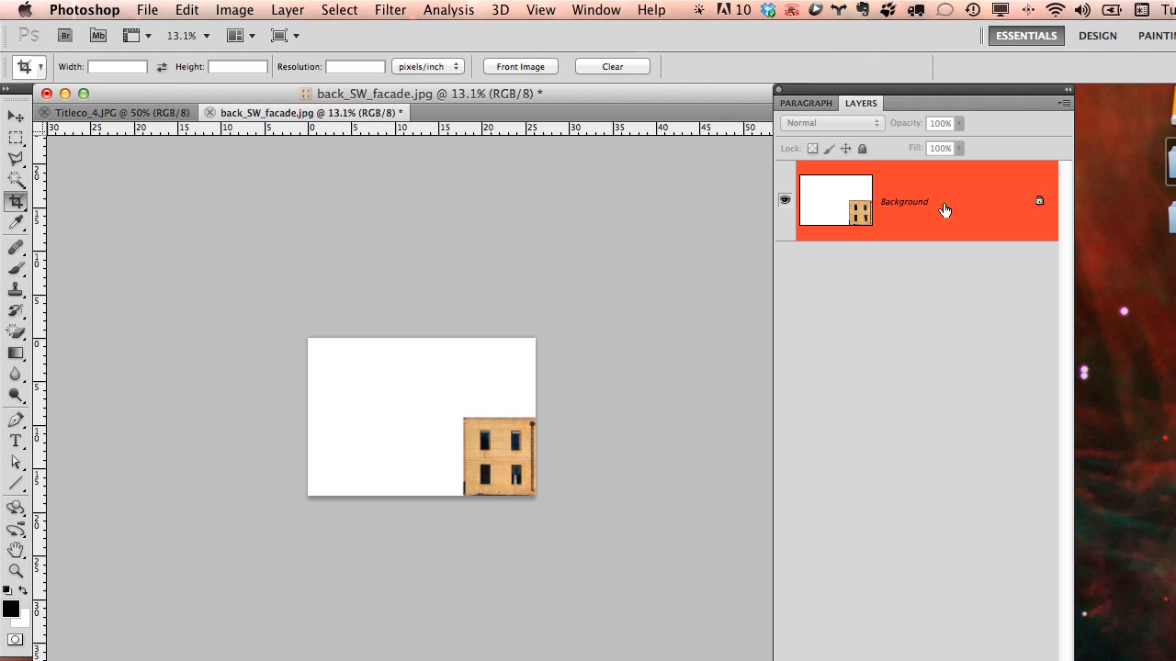
- Add a new layer above the Background and name it West Facade
{"action": "left_click", "coordinate": [907, 210]}
{"action": "key", "text": "super+shift+alt+n"}
{"action": "double_click", "coordinate": [896, 201]}
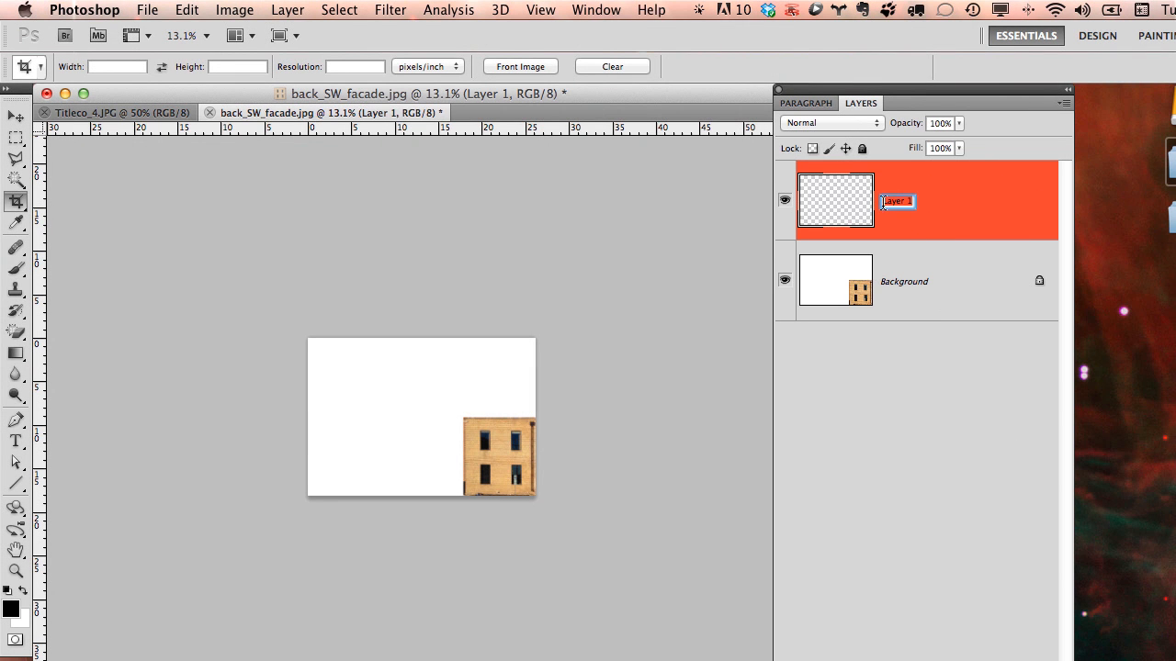
{"action": "type", "text": "West Faca"}
{"action": "key", "text": "Return"}
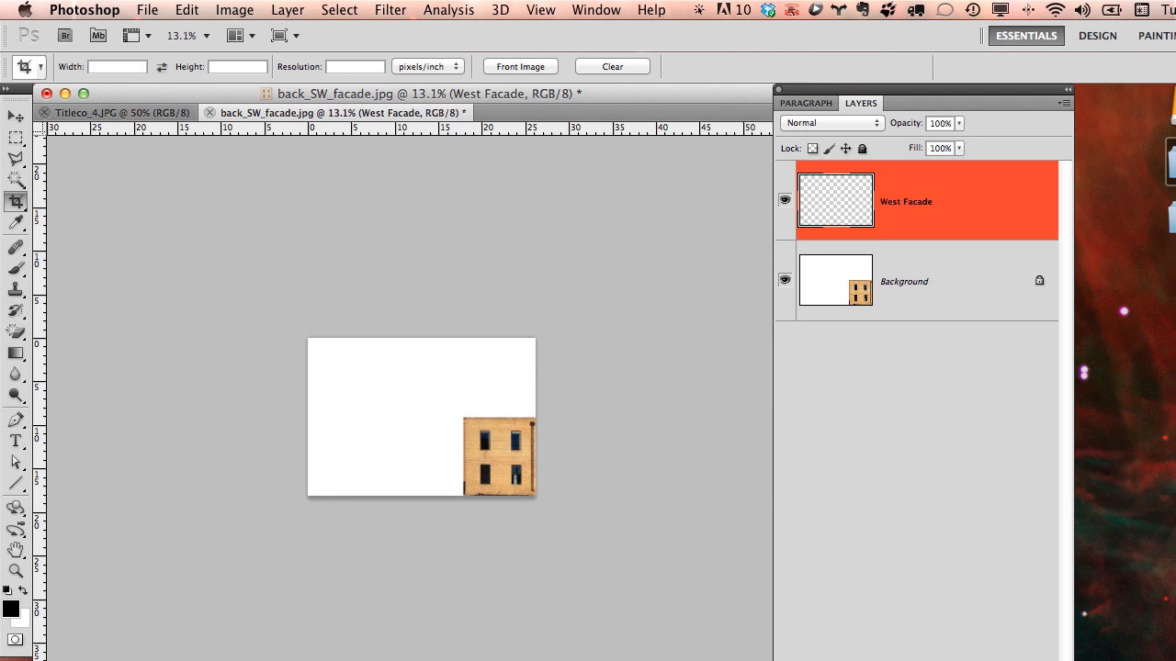
- Open photo 3.JPG from the titleco folder
{"action": "key", "text": "super+Tab"}
{"action": "key", "text": "super+Tab"}
{"action": "key", "text": "super+shift+Tab"}
{"action": "left_click", "coordinate": [457, 216]}
{"action": "key", "text": "super+o"}
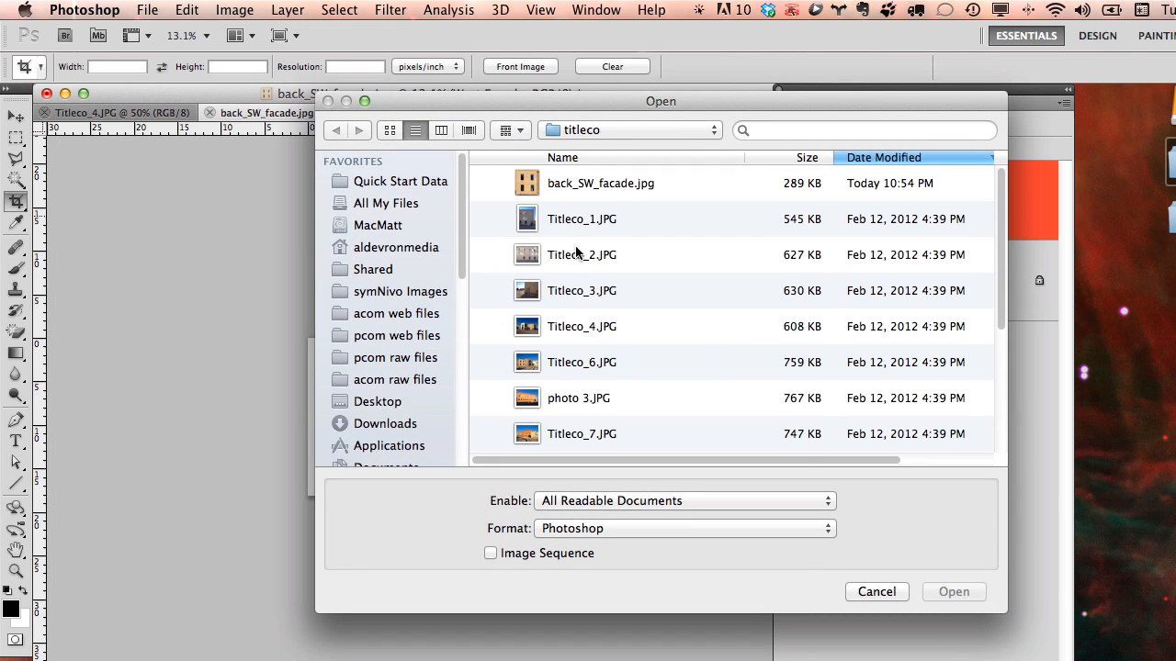
{"action": "scroll", "coordinate": [576, 252], "scroll_direction": "down", "scroll_amount": 3}
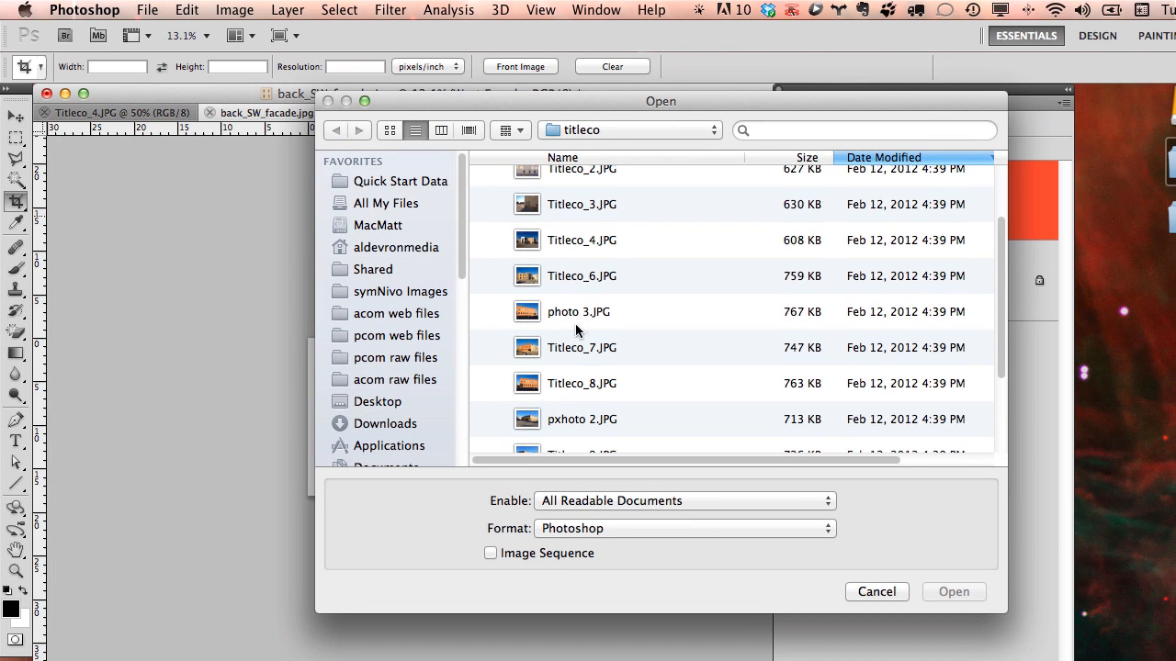
{"action": "double_click", "coordinate": [581, 322]}
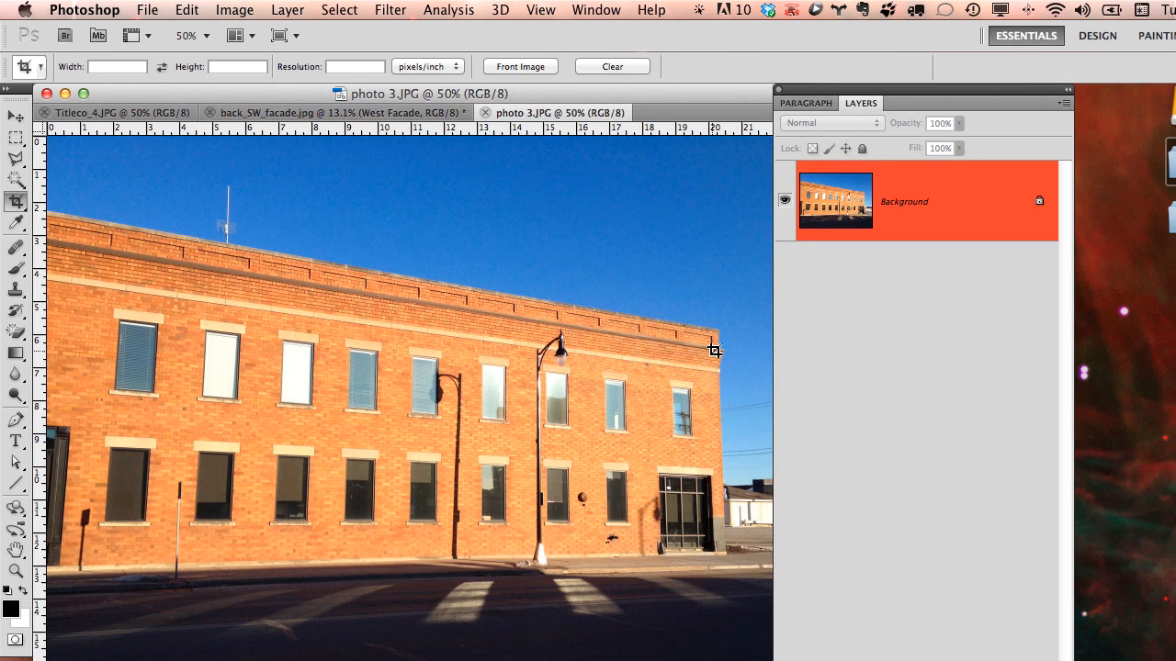
- Start a perspective crop over the facade's upper right windows, pulling its upper-left corner along the roofline
{"action": "scroll", "coordinate": [710, 350], "scroll_direction": "up", "scroll_amount": 5, "text": "alt"}
{"action": "left_click_drag", "start_coordinate": [722, 313], "coordinate": [318, 636]}
{"action": "scroll", "coordinate": [527, 269], "scroll_direction": "down", "scroll_amount": 1, "text": "alt"}
{"action": "left_click", "coordinate": [615, 67]}
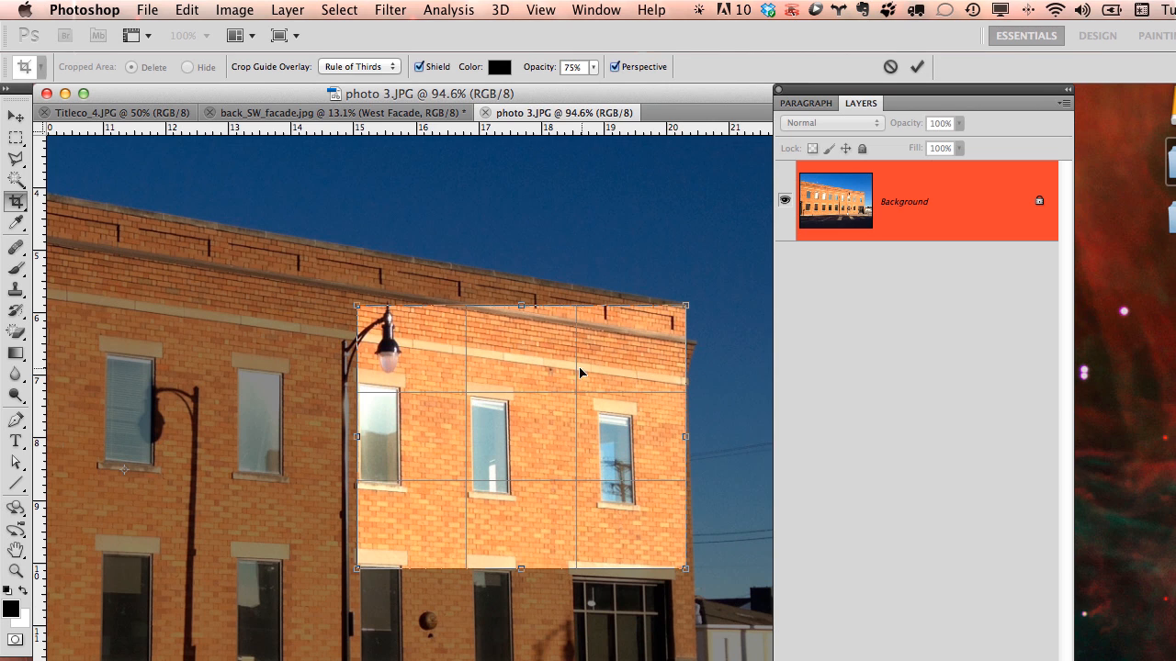
{"action": "left_click_drag", "start_coordinate": [359, 308], "coordinate": [151, 212]}
- Spread the perspective crop's corners across the brick facade, from near the photo's left side to the building's right edge and down to the ground line
{"action": "scroll", "coordinate": [273, 330], "scroll_direction": "down", "scroll_amount": 1, "text": "alt"}
{"action": "scroll", "coordinate": [274, 330], "scroll_direction": "down", "scroll_amount": 6, "text": "alt"}
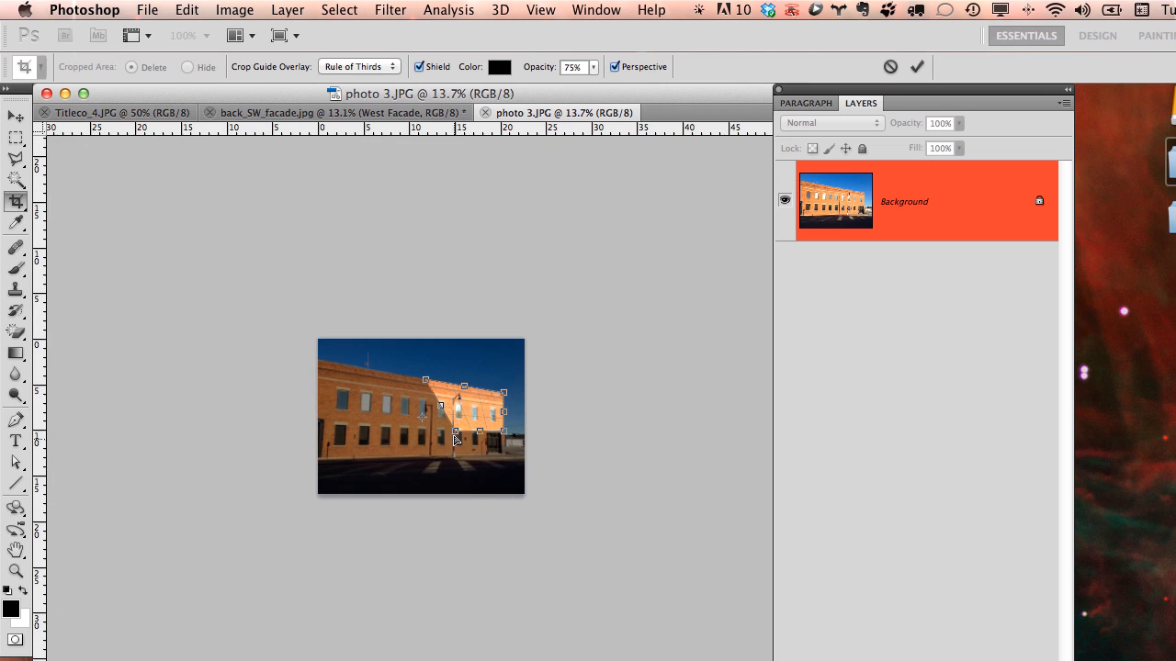
{"action": "left_click_drag", "start_coordinate": [456, 432], "coordinate": [337, 455]}
{"action": "left_click_drag", "start_coordinate": [430, 390], "coordinate": [342, 375]}
{"action": "left_click", "coordinate": [317, 379]}
{"action": "left_click_drag", "start_coordinate": [504, 435], "coordinate": [507, 456]}
- Fine-tune the crop corners to the roofline, ground line and building edge, and apply the perspective crop to photo 3.JPG
{"action": "scroll", "coordinate": [509, 458], "scroll_direction": "up", "scroll_amount": 8, "text": "alt"}
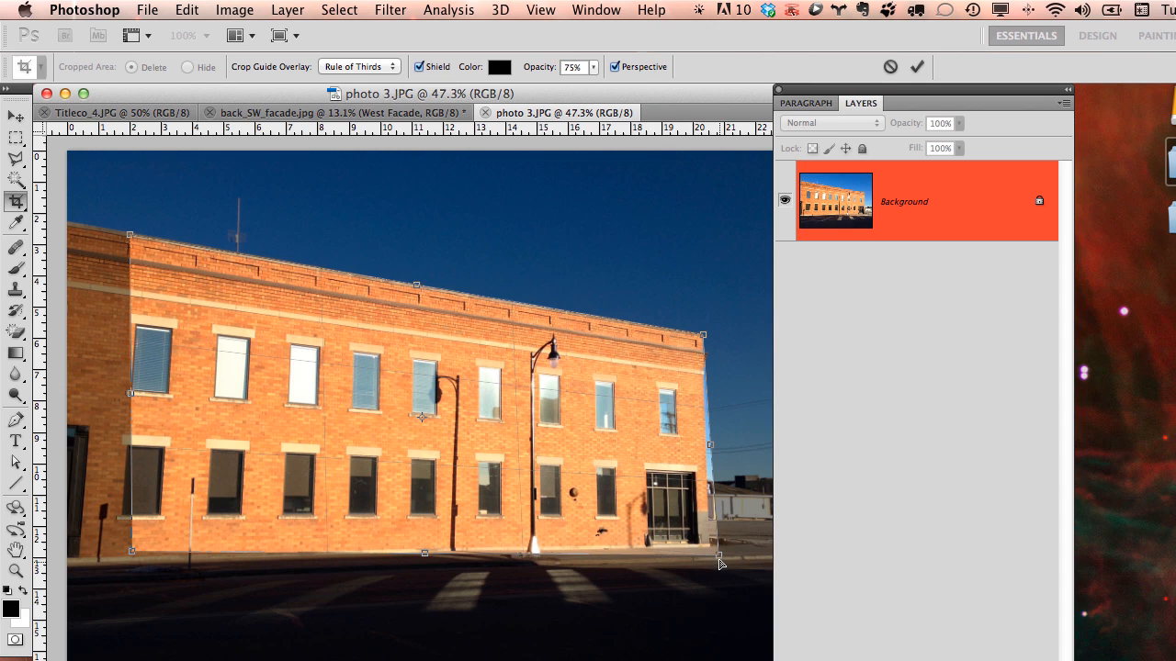
{"action": "left_click_drag", "start_coordinate": [720, 554], "coordinate": [709, 546]}
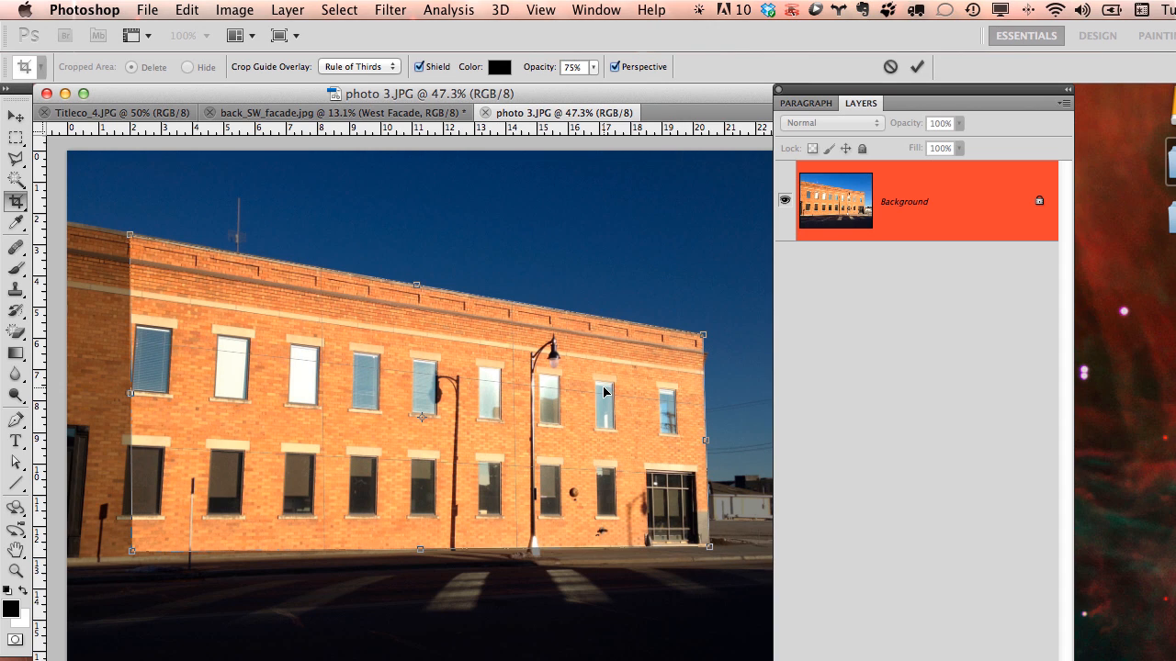
{"action": "left_click_drag", "start_coordinate": [133, 554], "coordinate": [107, 564]}
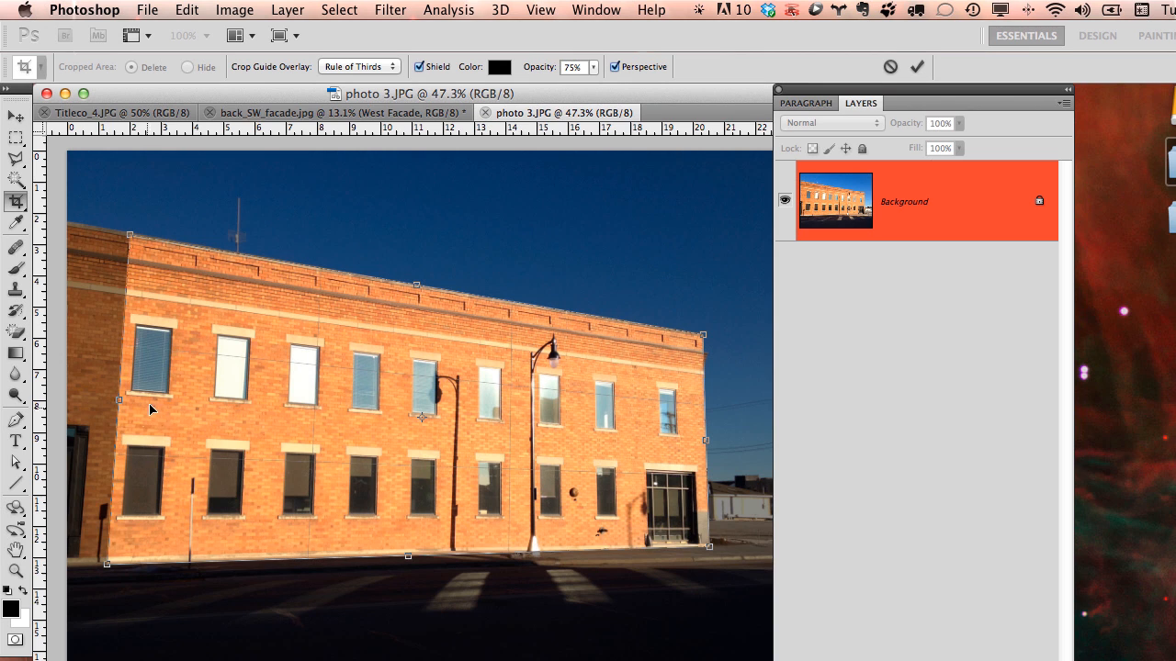
{"action": "left_click_drag", "start_coordinate": [134, 240], "coordinate": [138, 240]}
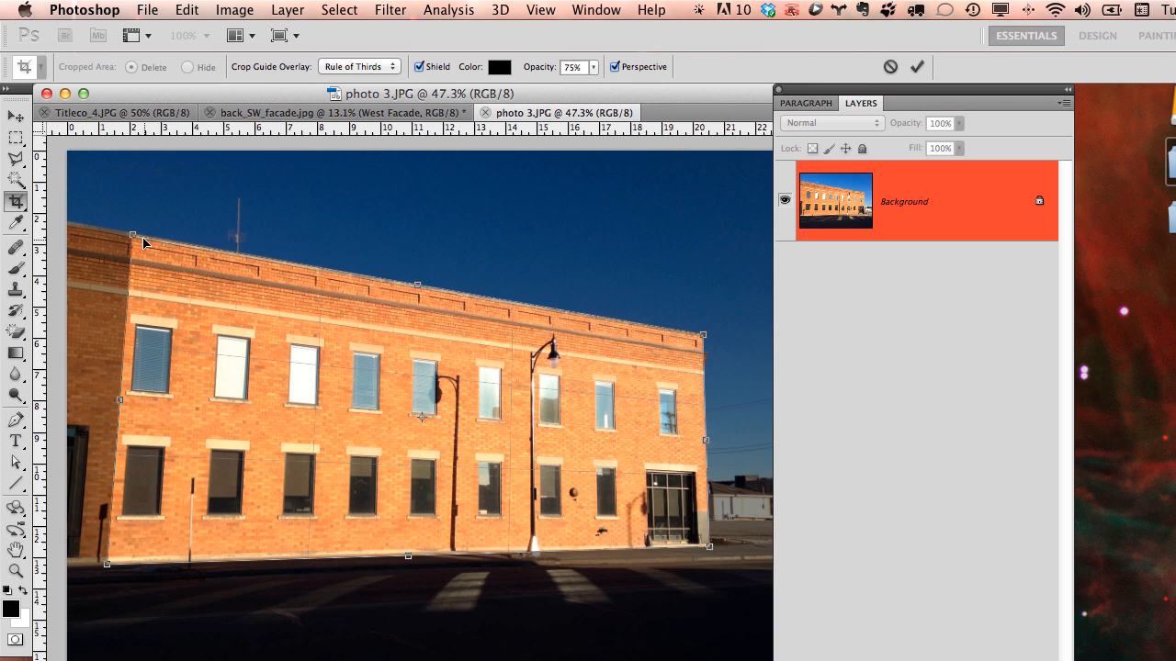
{"action": "key", "text": "Return"}
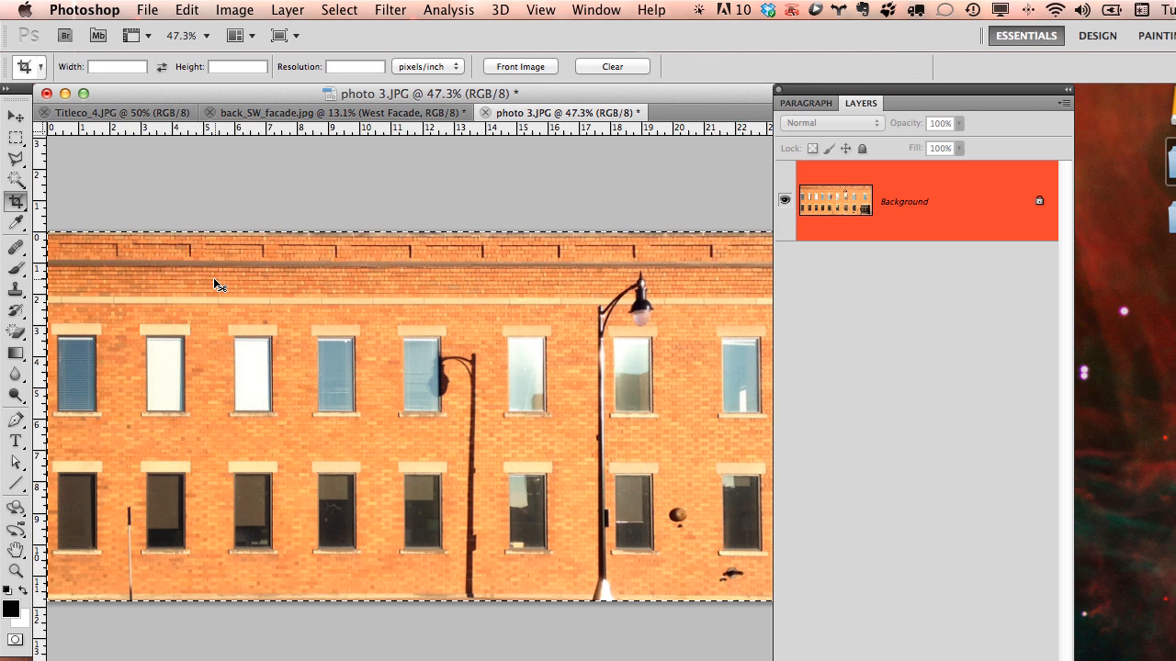
- Copy the whole straightened facade and paste it into the West Facade layer of back_SW_facade.jpg
{"action": "left_click", "coordinate": [381, 112]}
{"action": "key", "text": "super+v"}
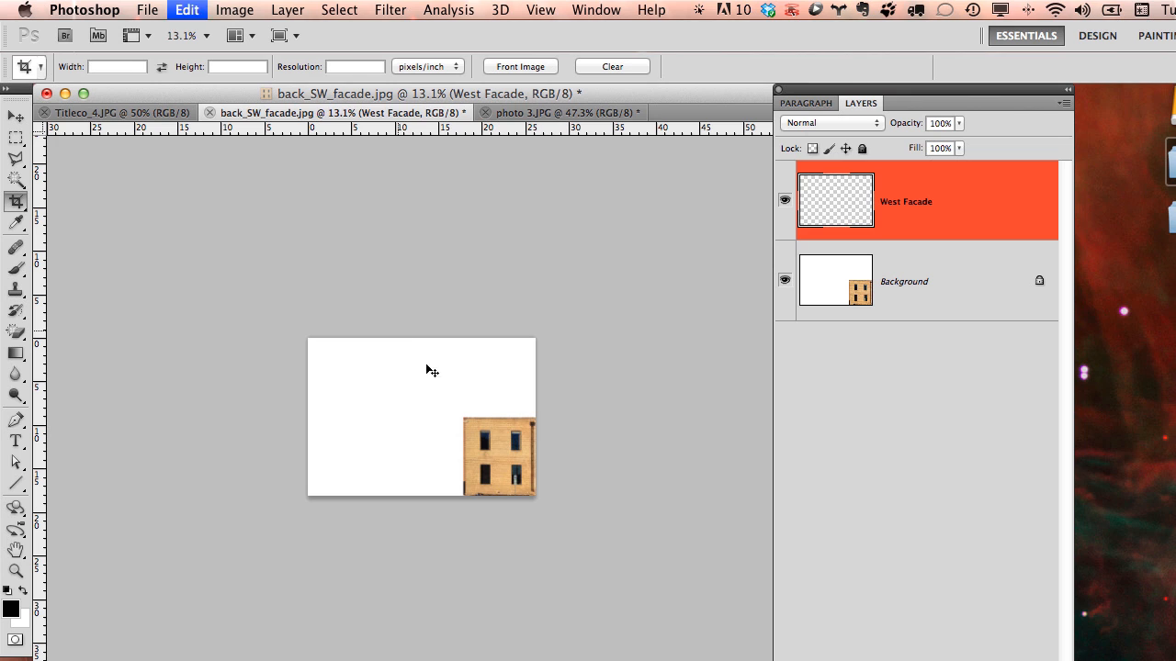
{"action": "left_click", "coordinate": [17, 116]}
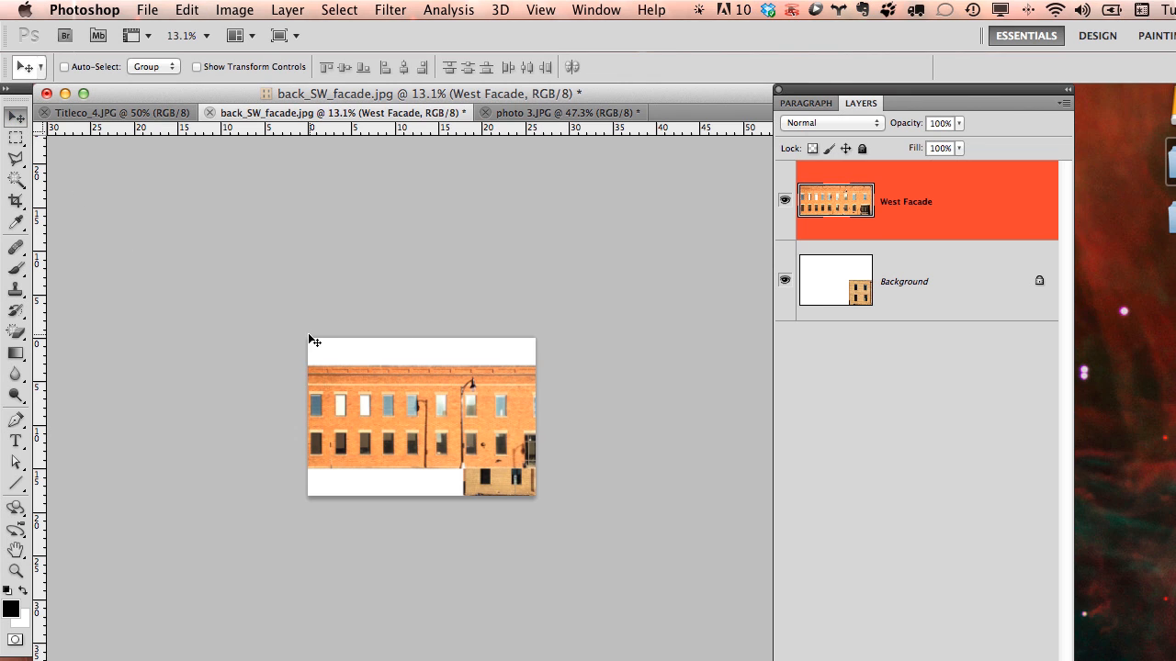
- Scale the pasted facade proportionally to 93.45% and place it on the canvas's lower edge against the left side of the existing wall
{"action": "key", "text": "super+t"}
{"action": "left_click_drag", "start_coordinate": [564, 367], "coordinate": [438, 465], "text": "shift"}
{"action": "left_click_drag", "start_coordinate": [301, 430], "coordinate": [231, 381], "text": "shift"}
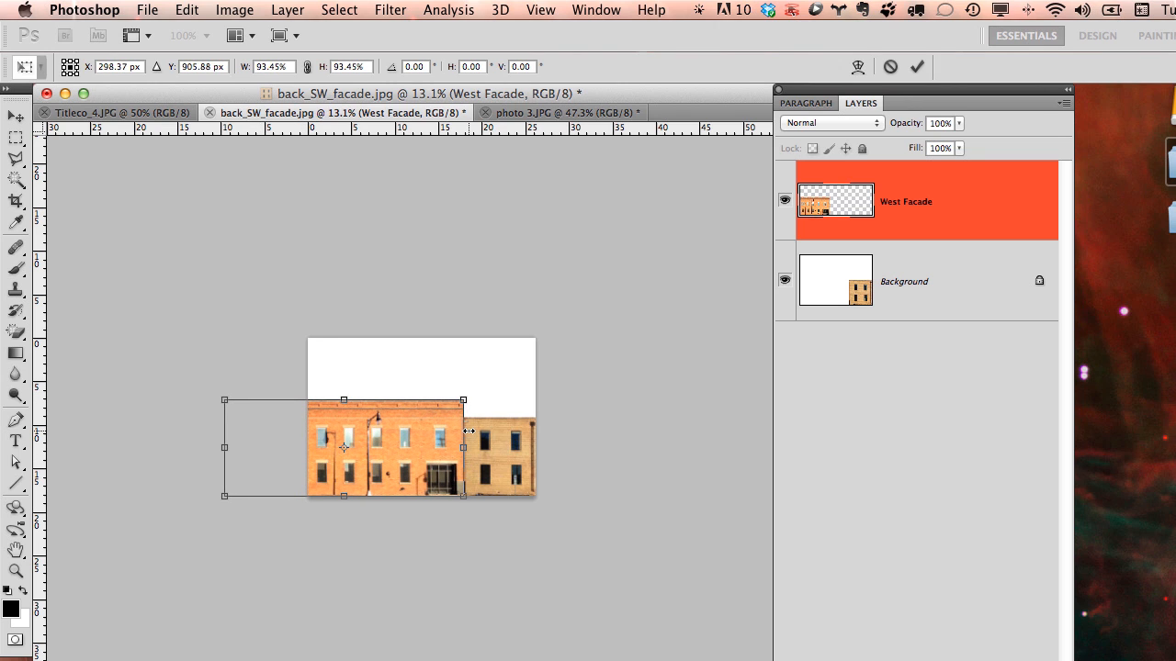
{"action": "key", "text": "Return"}
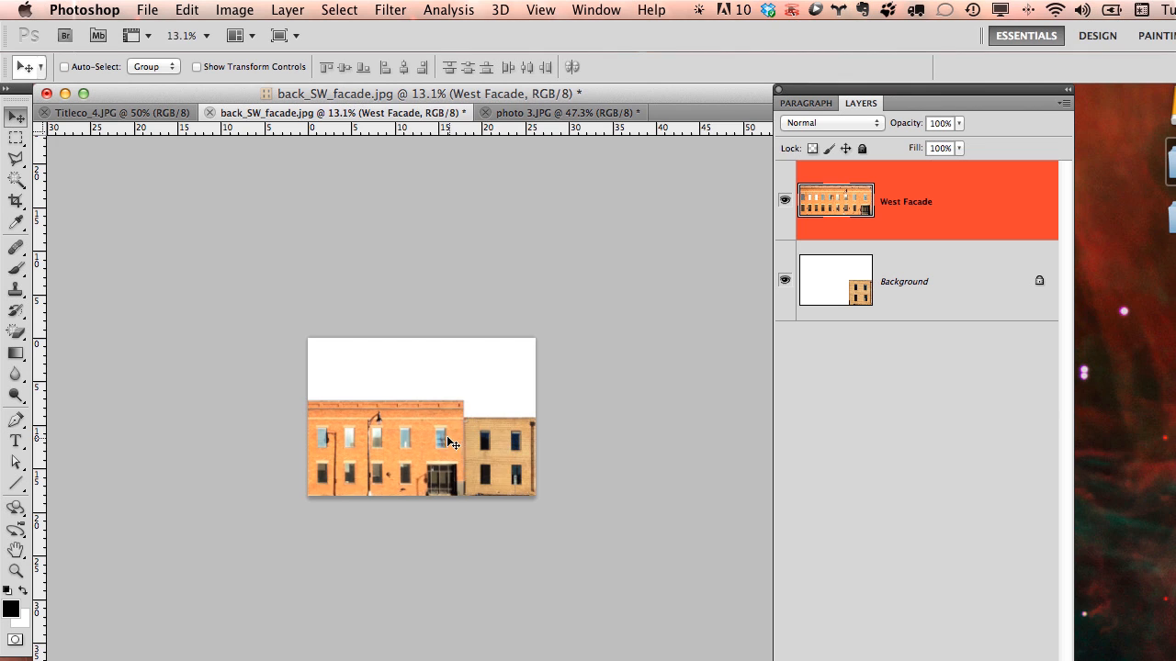
{"action": "scroll", "coordinate": [446, 438], "scroll_direction": "up", "scroll_amount": 5, "text": "alt"}
{"action": "scroll", "coordinate": [454, 444], "scroll_direction": "down", "scroll_amount": 5, "text": "alt"}
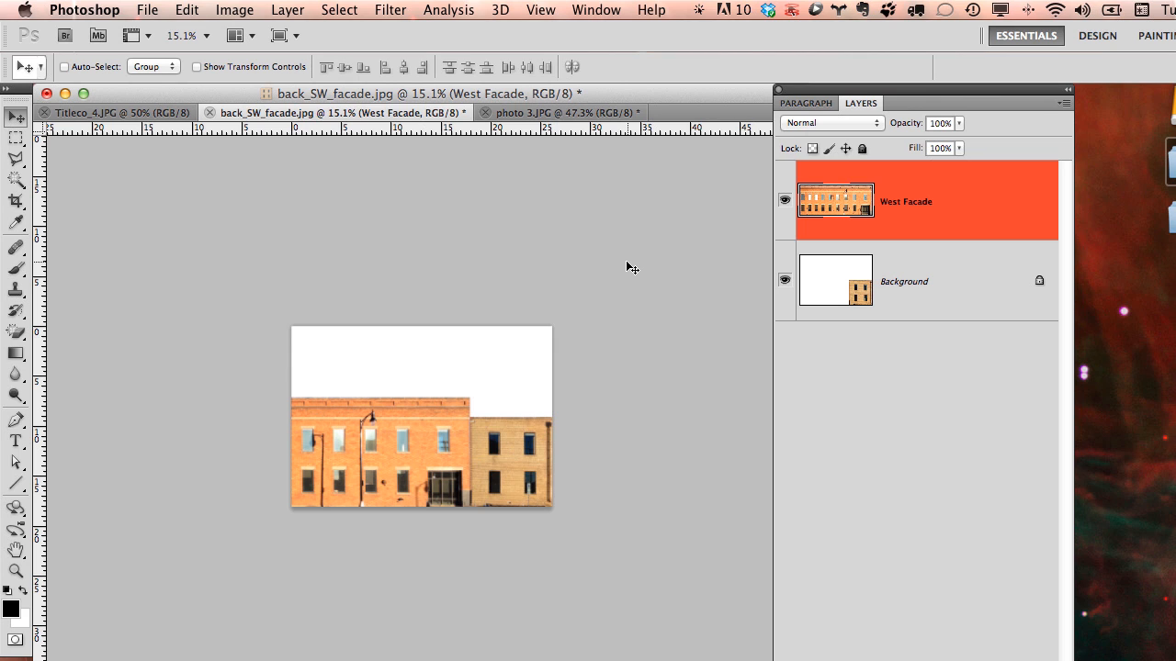
- Start Photomerge and add photo 3.JPG and Titleco_8.JPG as its source files
{"action": "left_click", "coordinate": [188, 10]}
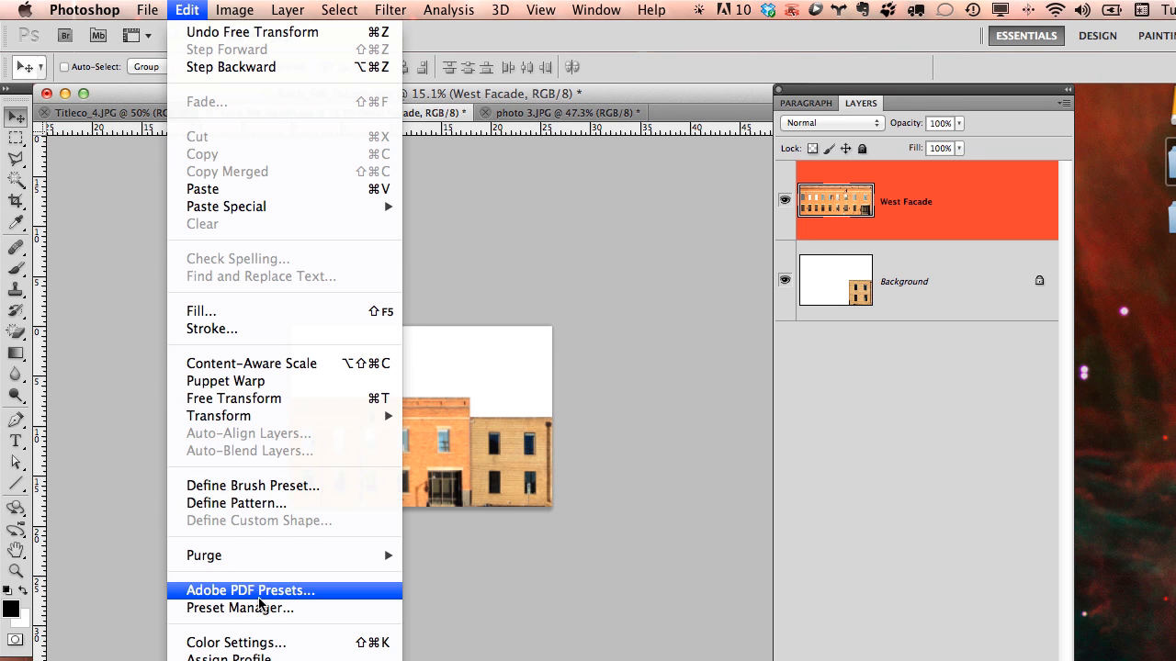
{"action": "mouse_move", "coordinate": [149, 9]}
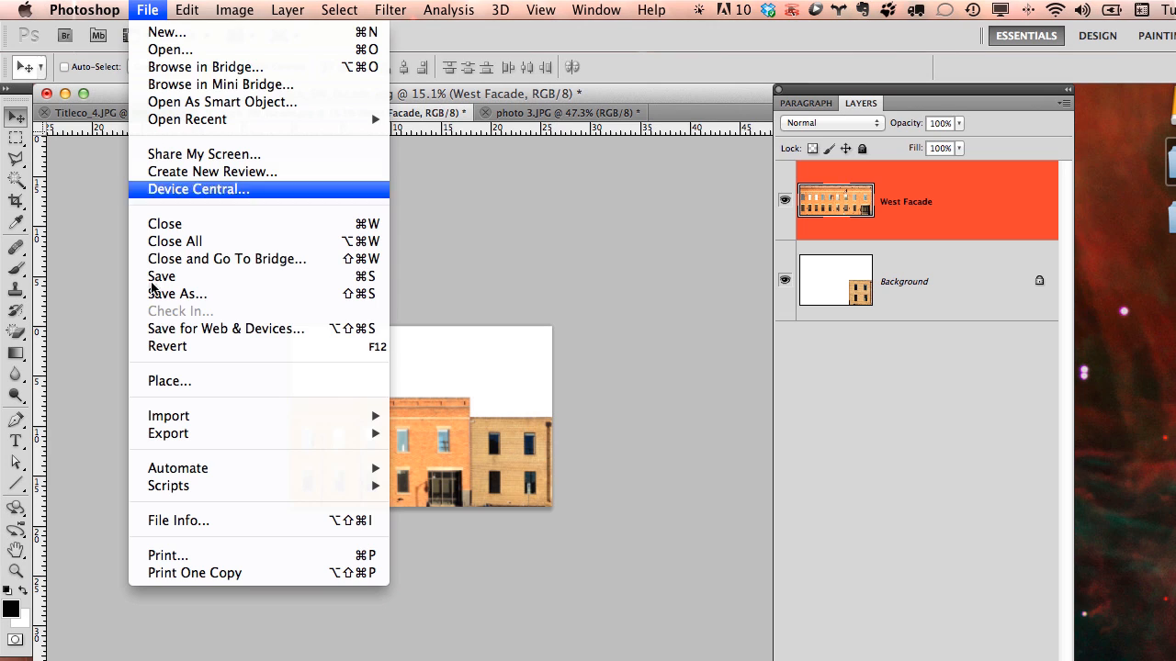
{"action": "mouse_move", "coordinate": [183, 468]}
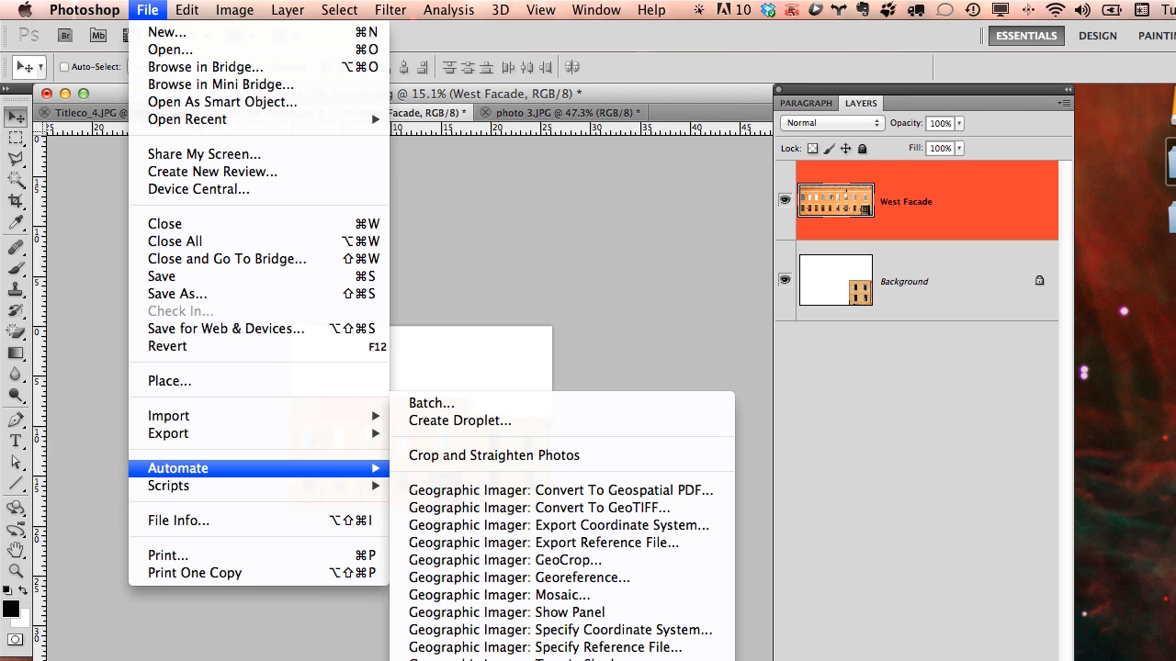
{"action": "key", "text": "Escape"}
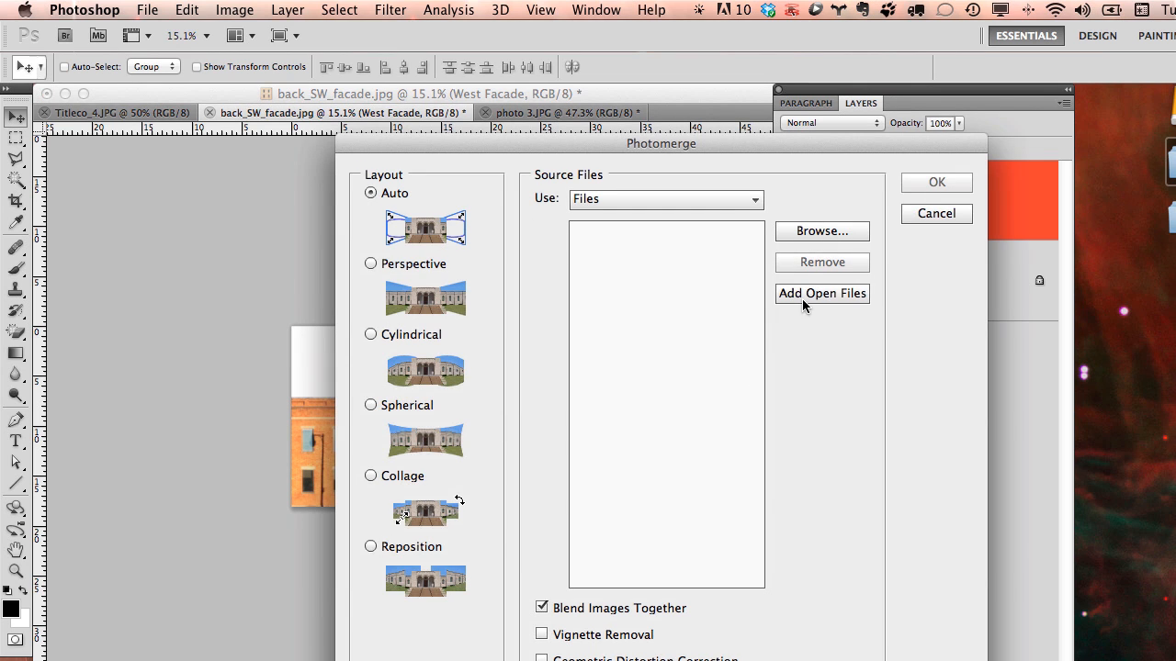
{"action": "left_click", "coordinate": [820, 231]}
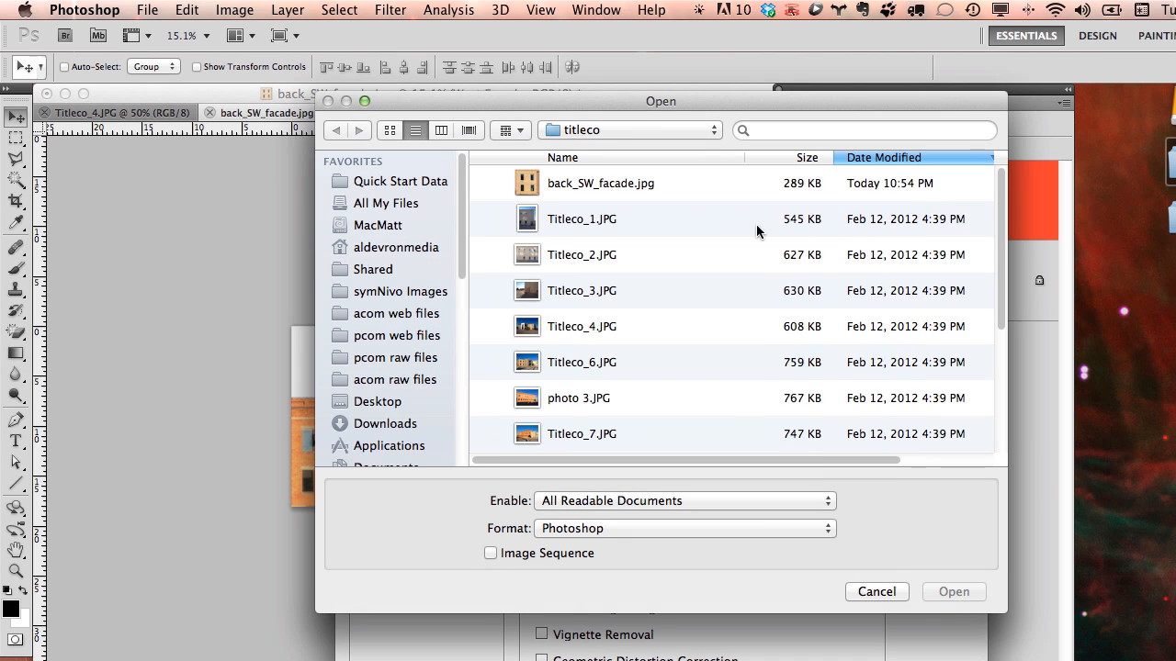
{"action": "scroll", "coordinate": [566, 374], "scroll_direction": "down", "scroll_amount": 2}
{"action": "left_click", "coordinate": [582, 360]}
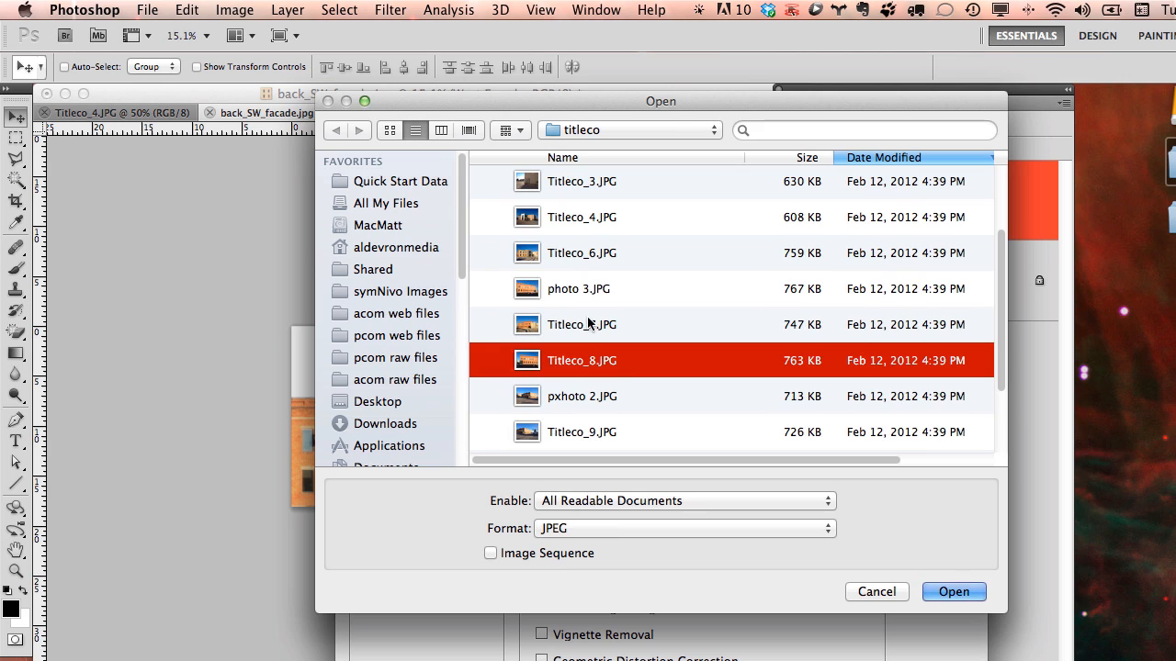
{"action": "left_click", "coordinate": [592, 292], "text": "shift"}
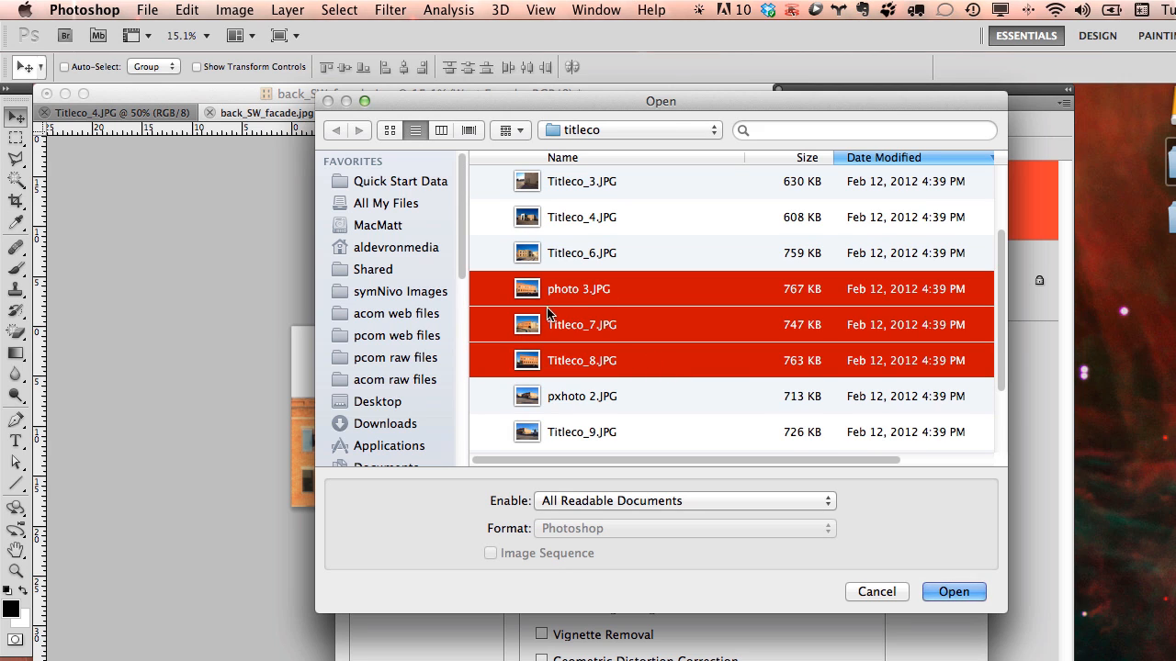
{"action": "left_click", "coordinate": [588, 267]}
{"action": "left_click", "coordinate": [585, 301]}
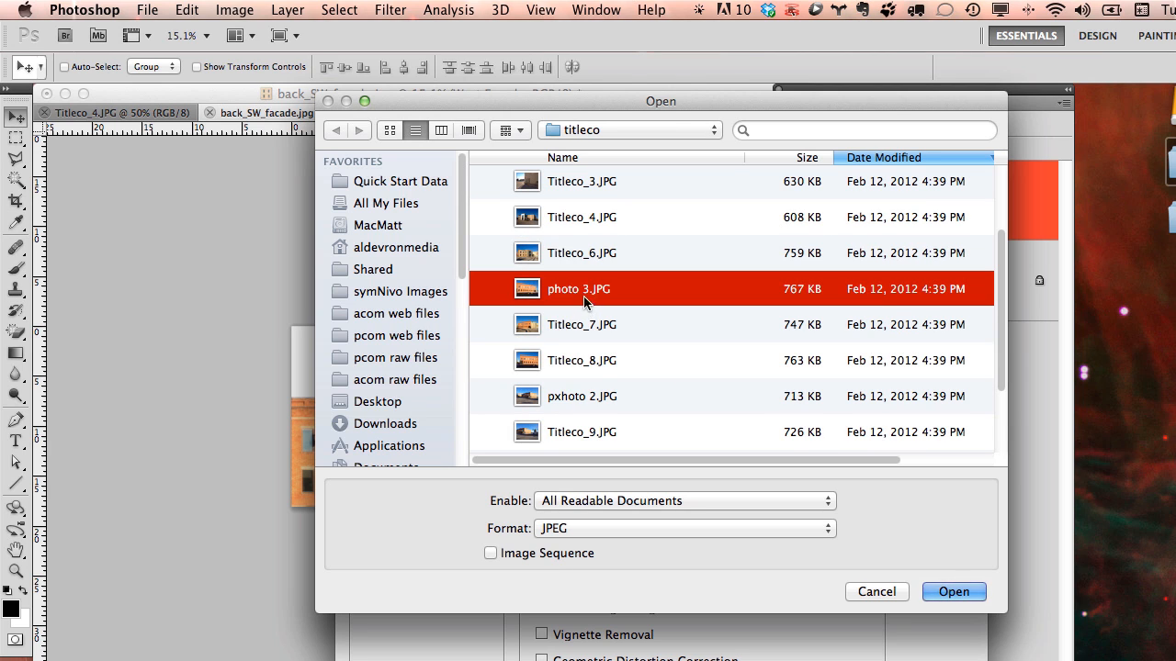
{"action": "left_click", "coordinate": [595, 361], "text": "super"}
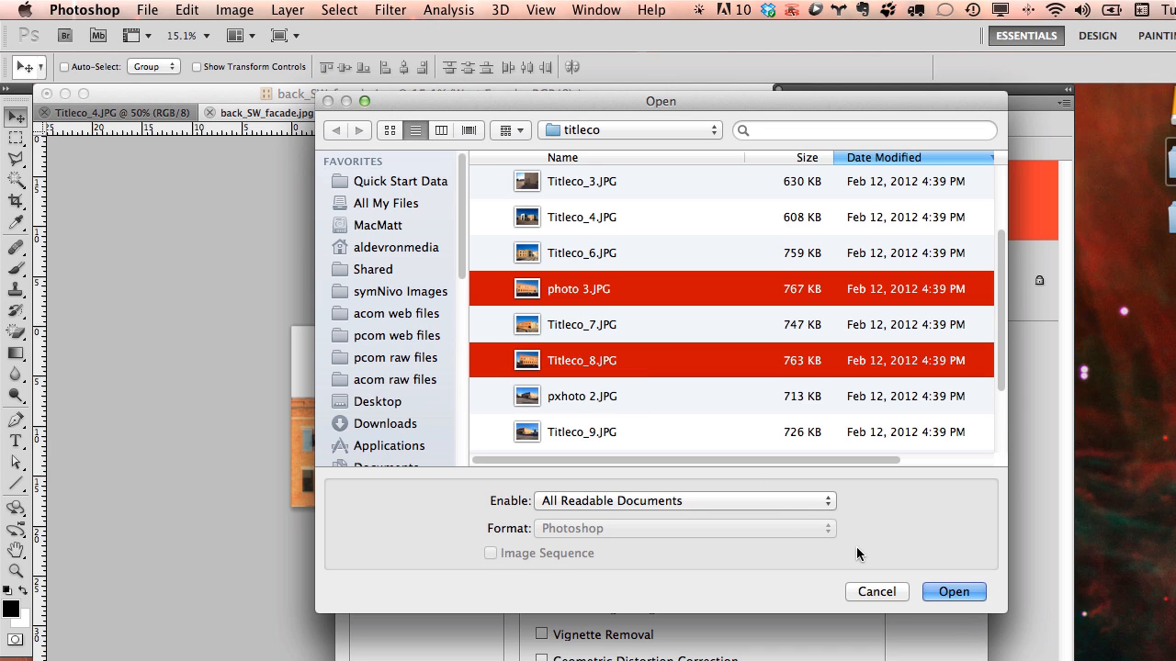
{"action": "left_click", "coordinate": [939, 594]}
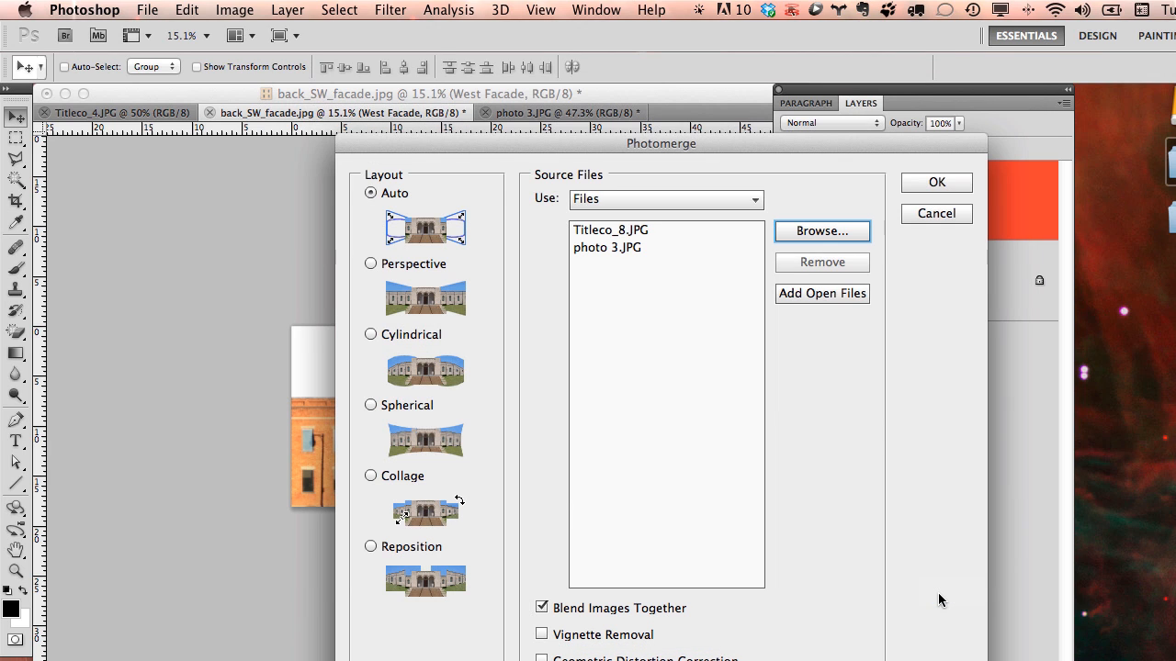
- Merge the two source photos with the Auto layout and Blend Images Together enabled
{"action": "left_click", "coordinate": [712, 288]}
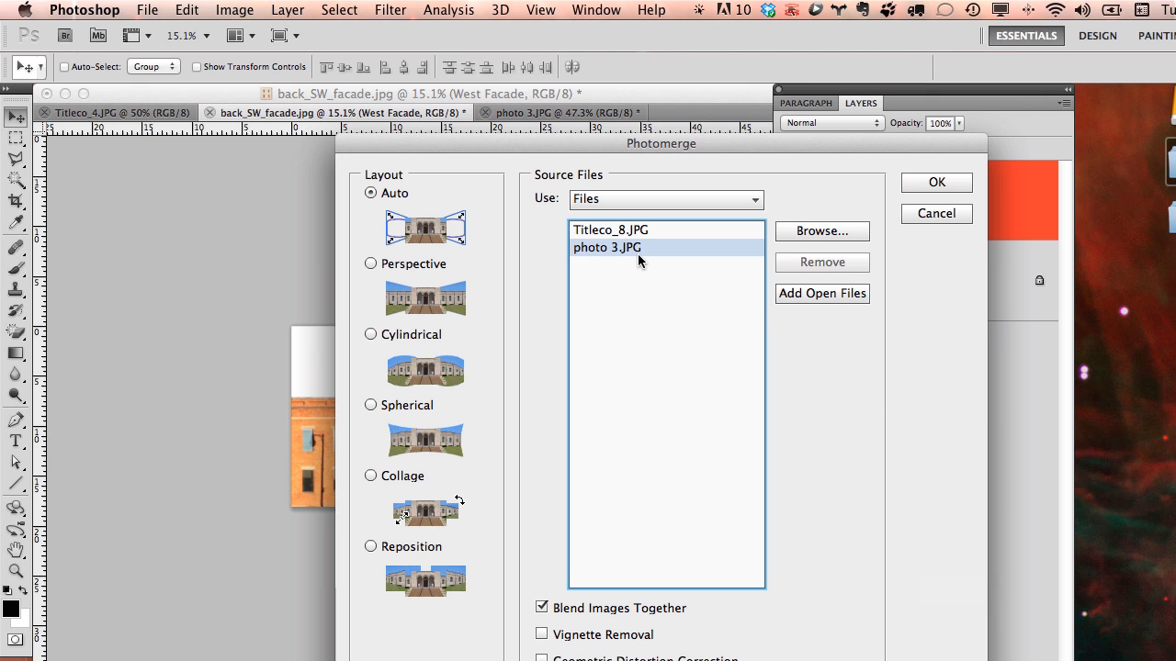
{"action": "left_click", "coordinate": [370, 547]}
{"action": "left_click", "coordinate": [372, 194]}
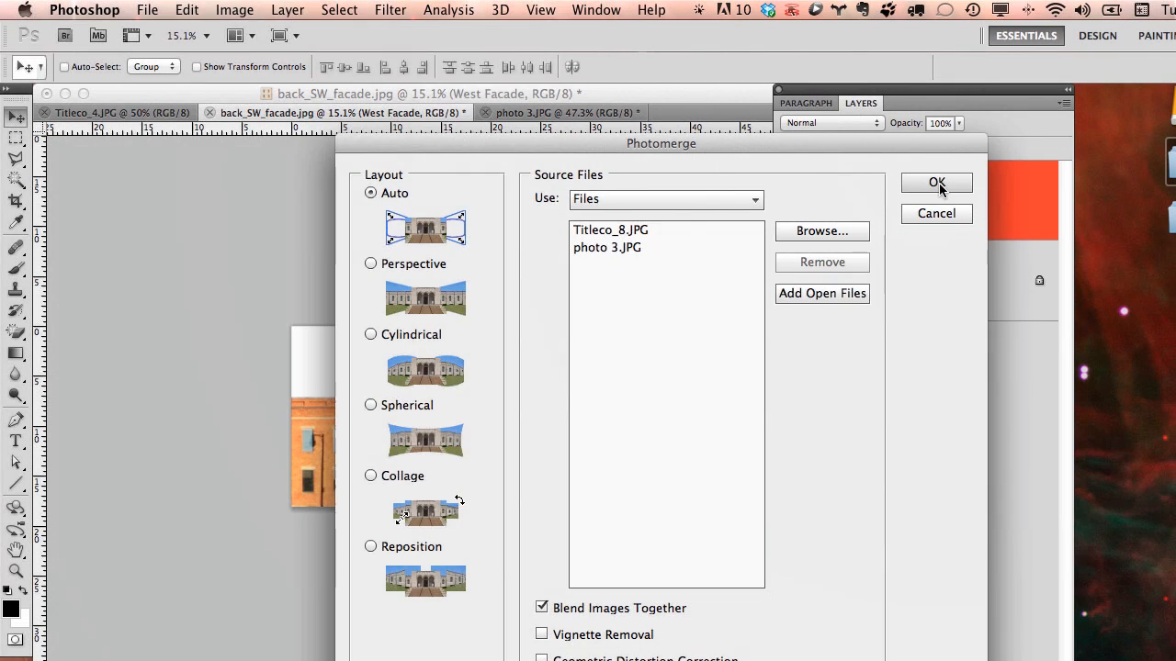
{"action": "left_click", "coordinate": [936, 181]}
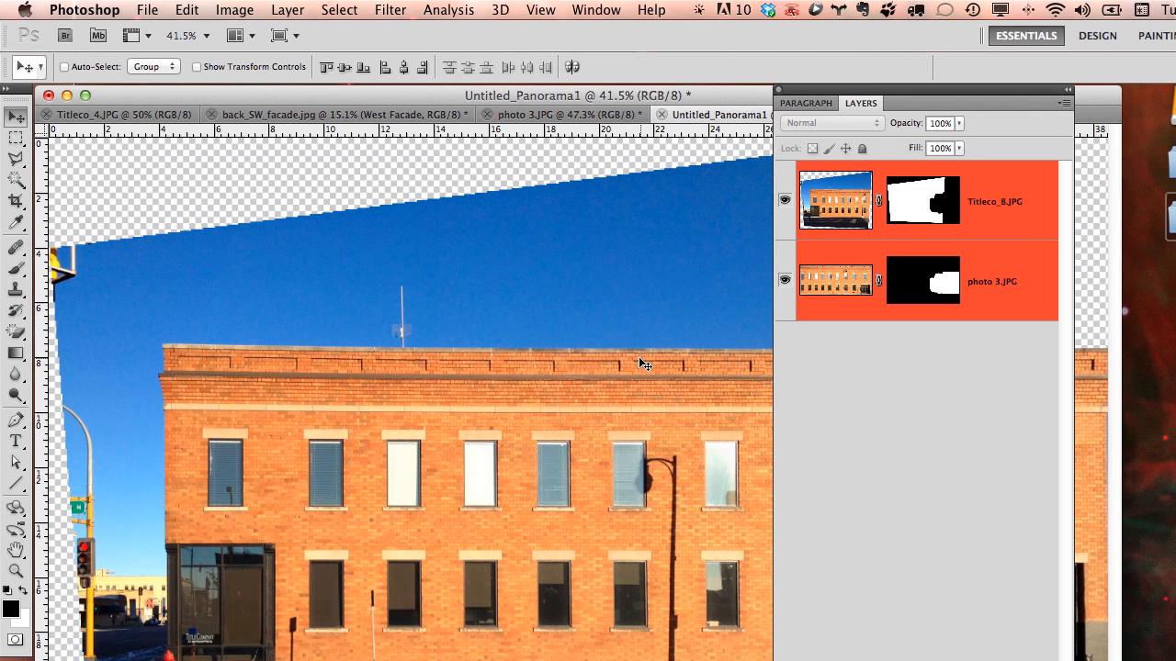
- Examine what each of the two panorama layers contributes by hiding and showing them in turn
{"action": "scroll", "coordinate": [606, 420], "scroll_direction": "down", "scroll_amount": 4, "text": "alt"}
{"action": "left_click_drag", "start_coordinate": [574, 99], "coordinate": [375, 101]}
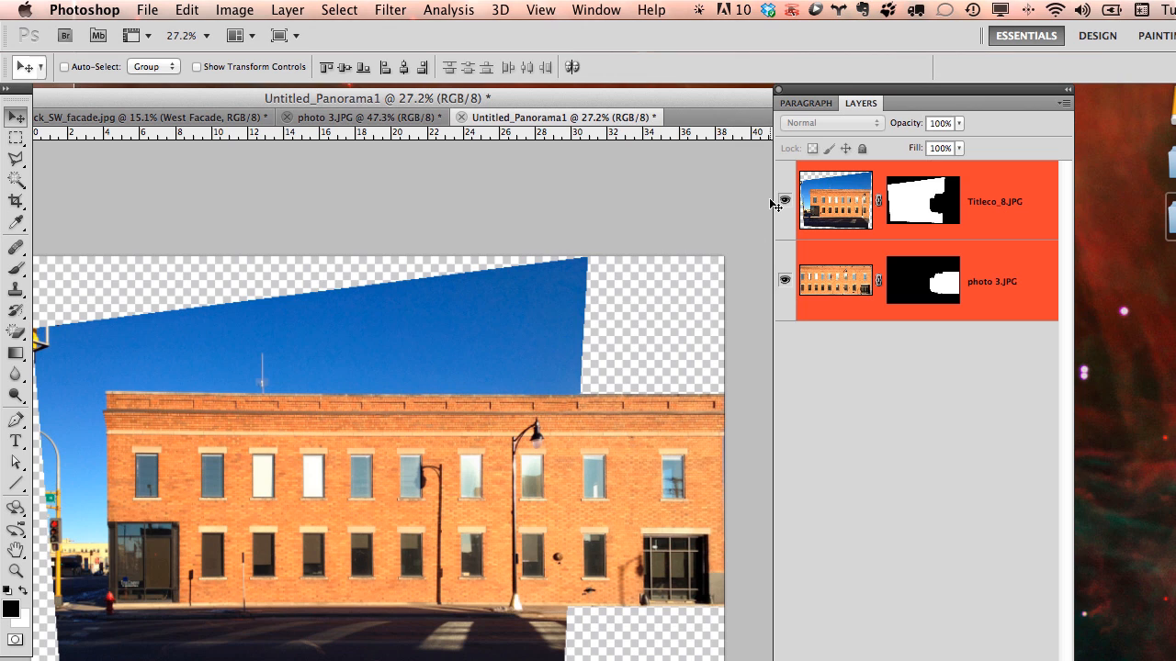
{"action": "left_click", "coordinate": [782, 201]}
{"action": "left_click", "coordinate": [783, 201]}
{"action": "left_click", "coordinate": [783, 283]}
{"action": "left_click", "coordinate": [783, 283]}
- Crop the merged panorama to the brick facade, from roofline to ground line and edge to edge
{"action": "left_click", "coordinate": [16, 201]}
{"action": "left_click_drag", "start_coordinate": [726, 393], "coordinate": [108, 608]}
{"action": "key", "text": "Return"}
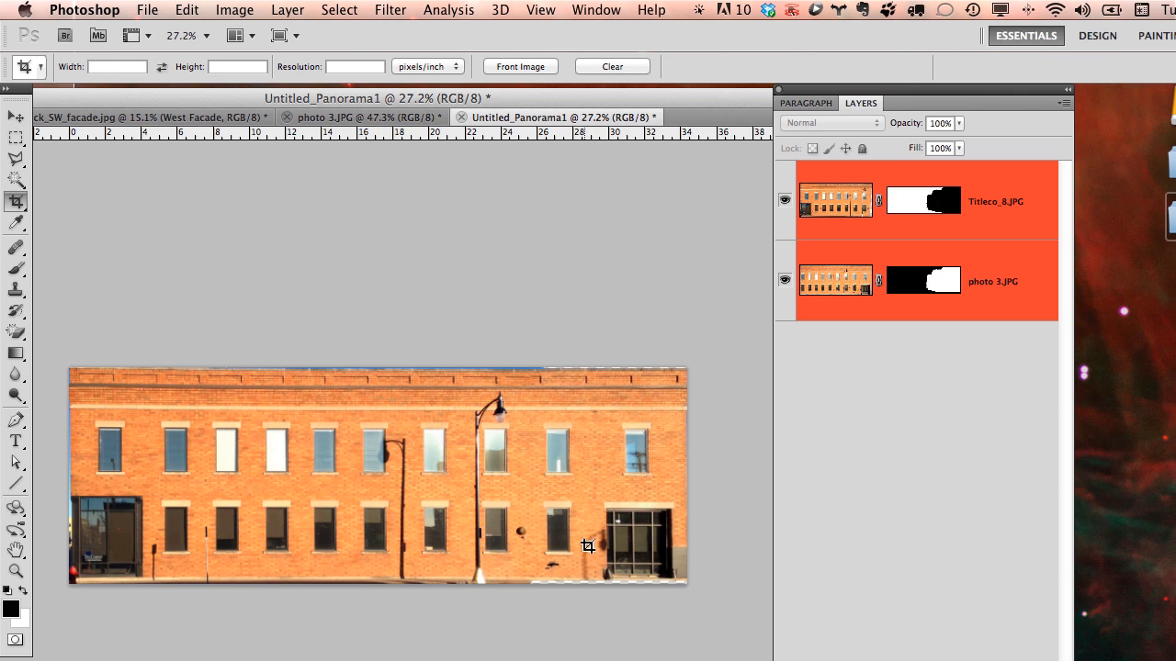
- Make room around the street lamp by moving the layer list aside, and activate the Clone Stamp on the Titleco_8.JPG layer's image
{"action": "scroll", "coordinate": [656, 548], "scroll_direction": "up", "scroll_amount": 11, "text": "alt"}
{"action": "scroll", "coordinate": [657, 549], "scroll_direction": "down", "scroll_amount": 1, "text": "alt"}
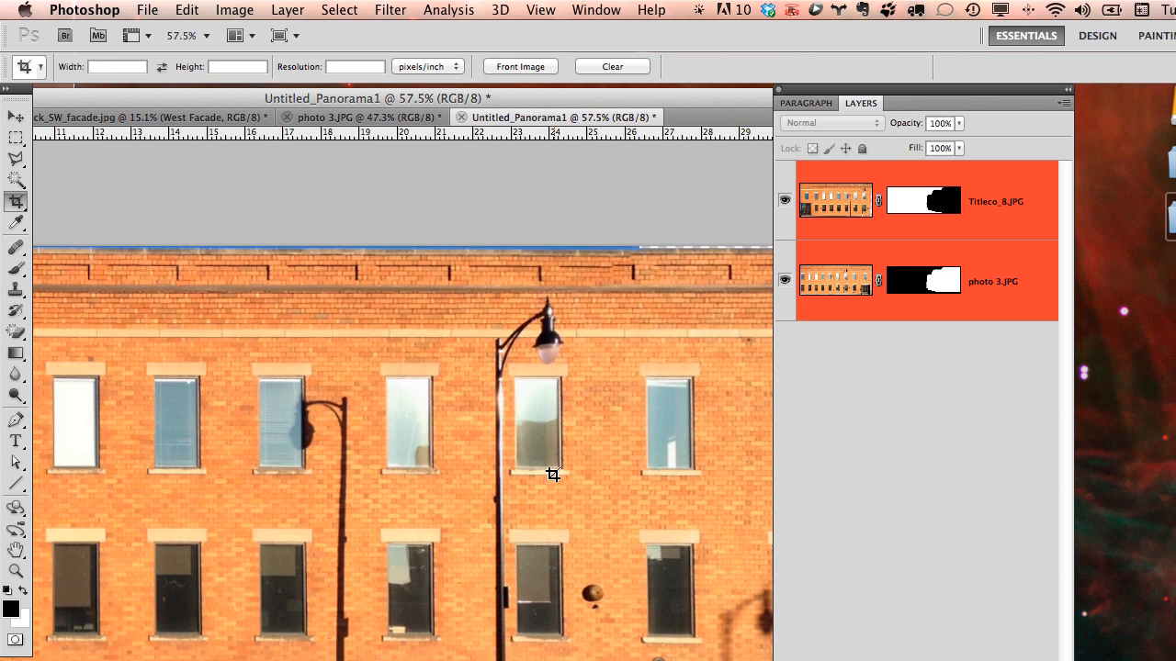
{"action": "scroll", "coordinate": [549, 386], "scroll_direction": "up", "scroll_amount": 8, "text": "alt"}
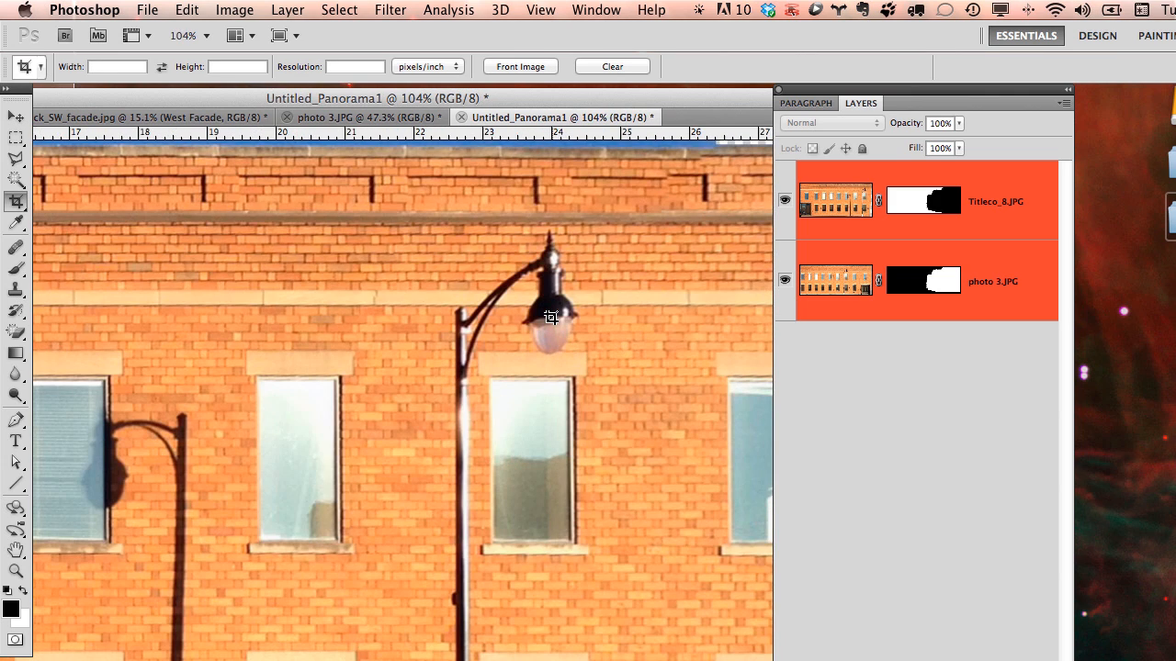
{"action": "scroll", "coordinate": [562, 317], "scroll_direction": "up", "scroll_amount": 2, "text": "alt"}
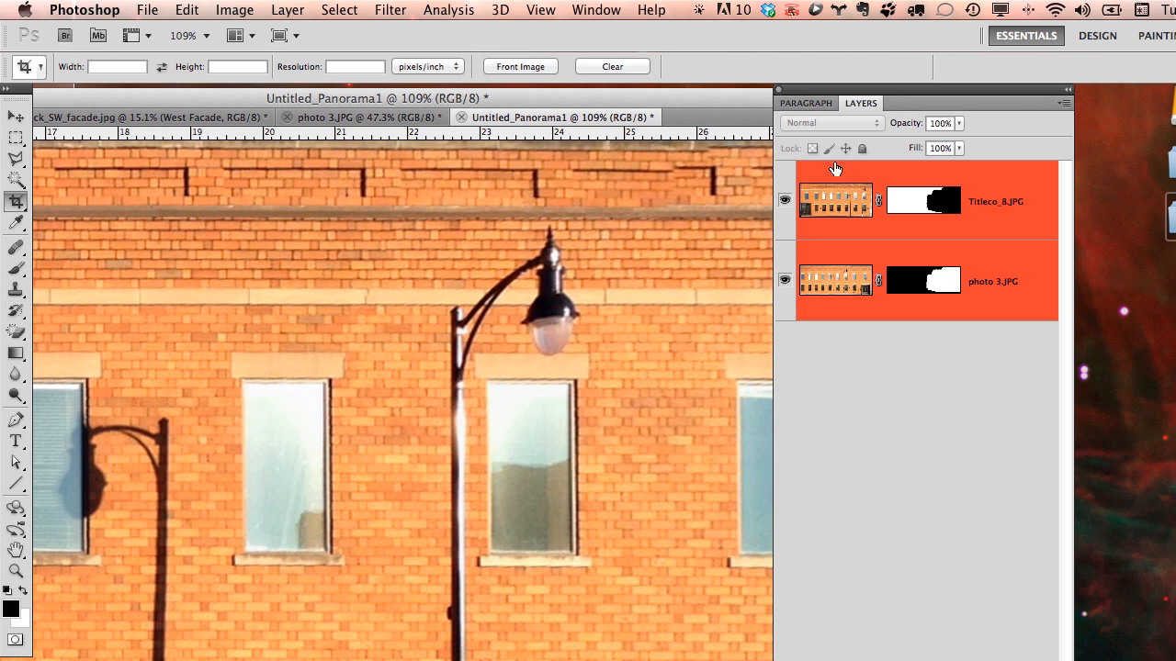
{"action": "left_click_drag", "start_coordinate": [888, 103], "coordinate": [1041, 121]}
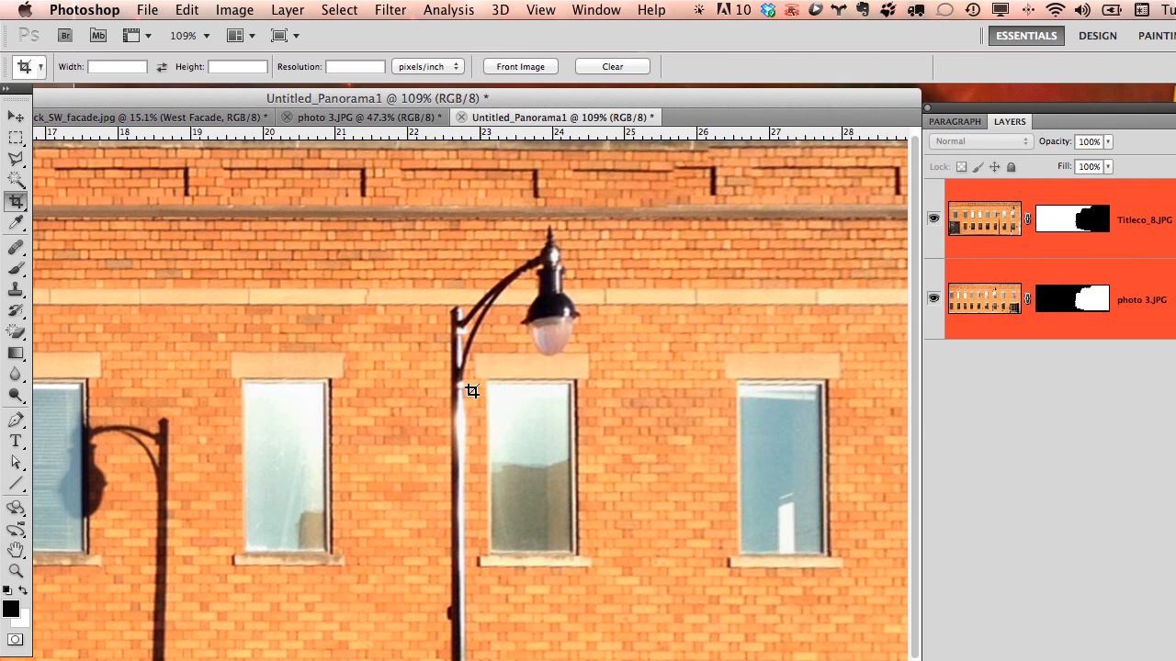
{"action": "left_click", "coordinate": [16, 290]}
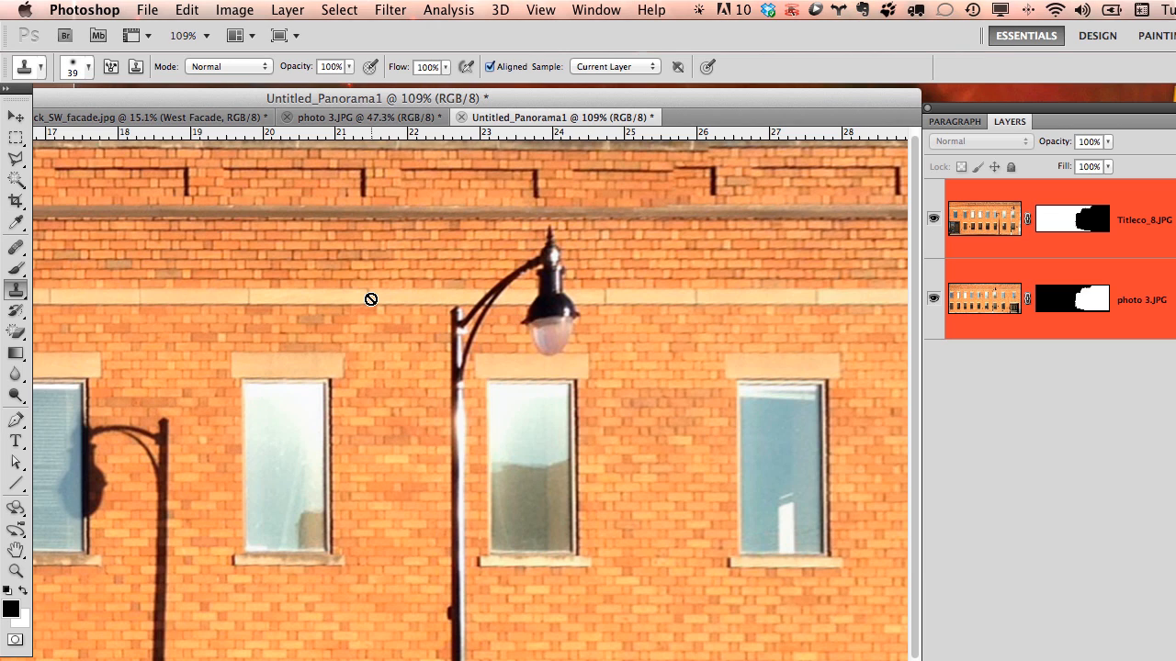
{"action": "left_click", "coordinate": [1006, 230]}
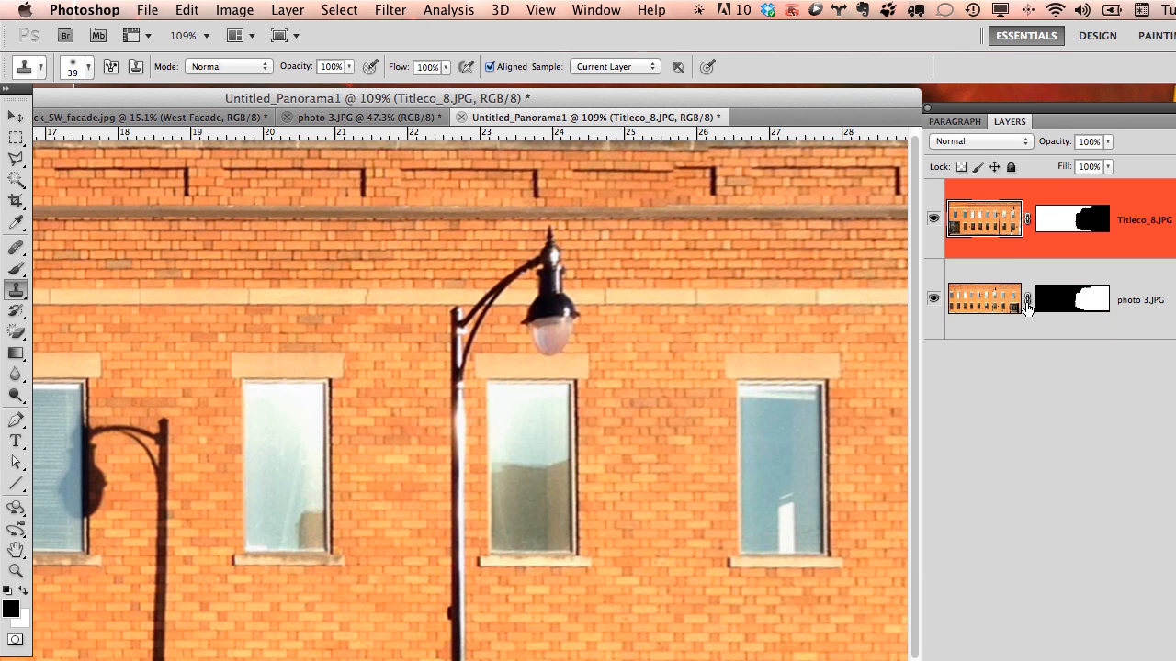
- Set the Clone Stamp brush to 82 px, keeping it soft at 0% hardness
{"action": "right_click", "coordinate": [375, 304]}
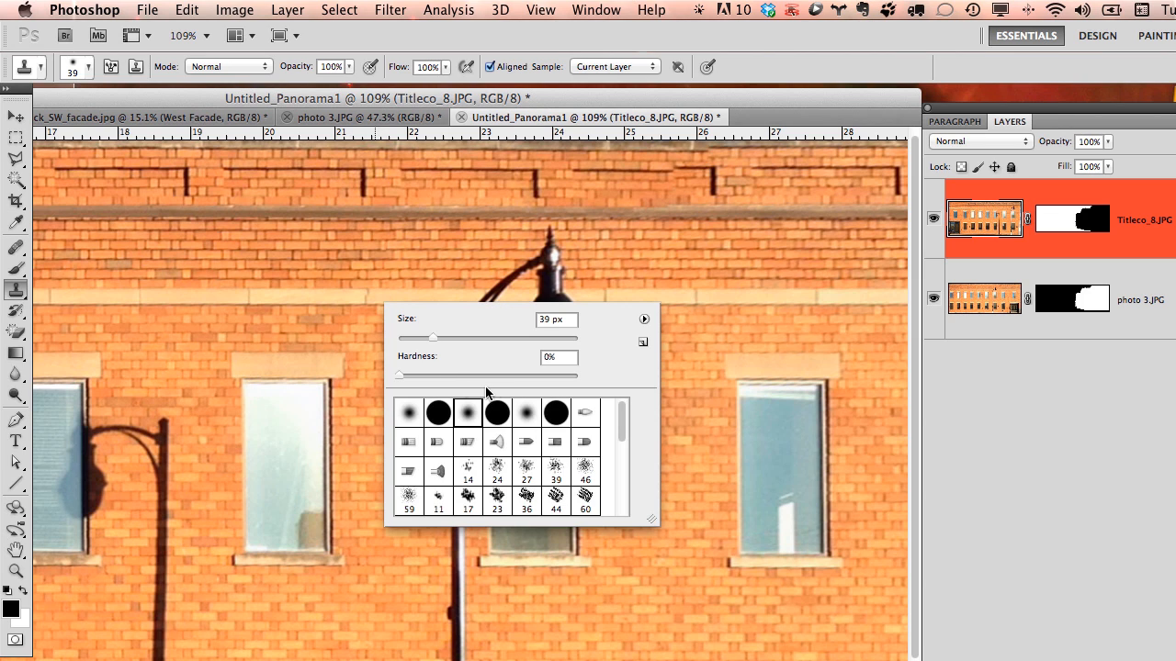
{"action": "left_click_drag", "start_coordinate": [439, 339], "coordinate": [467, 341]}
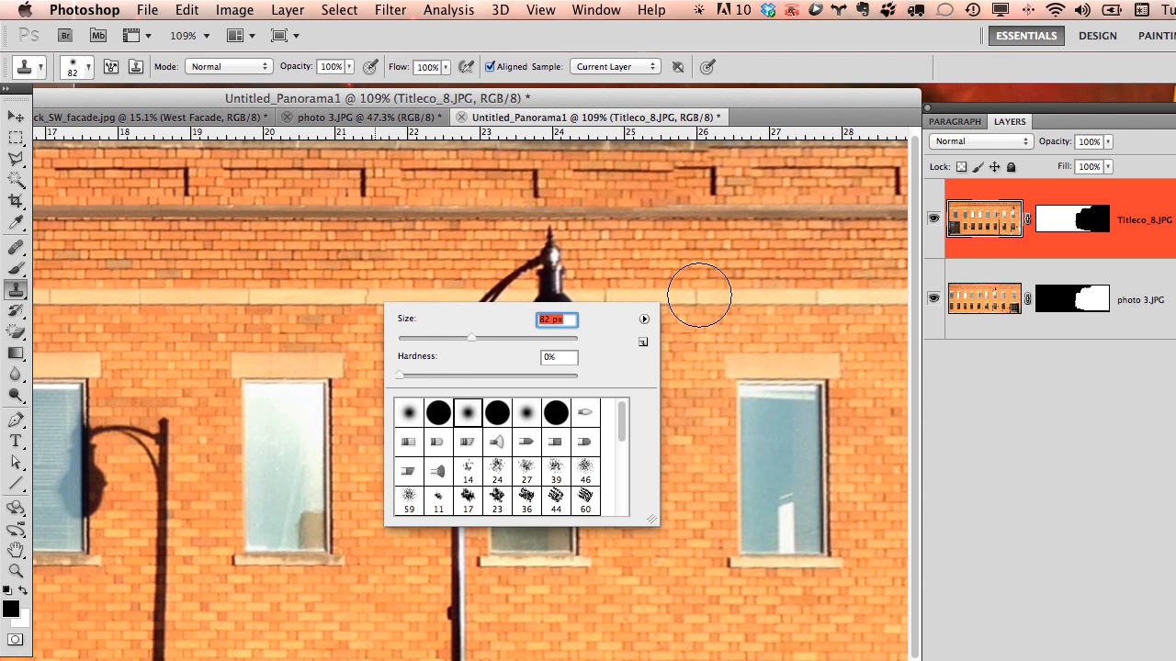
{"action": "left_click", "coordinate": [594, 303]}
{"action": "left_click", "coordinate": [594, 303]}
{"action": "key", "text": "Return"}
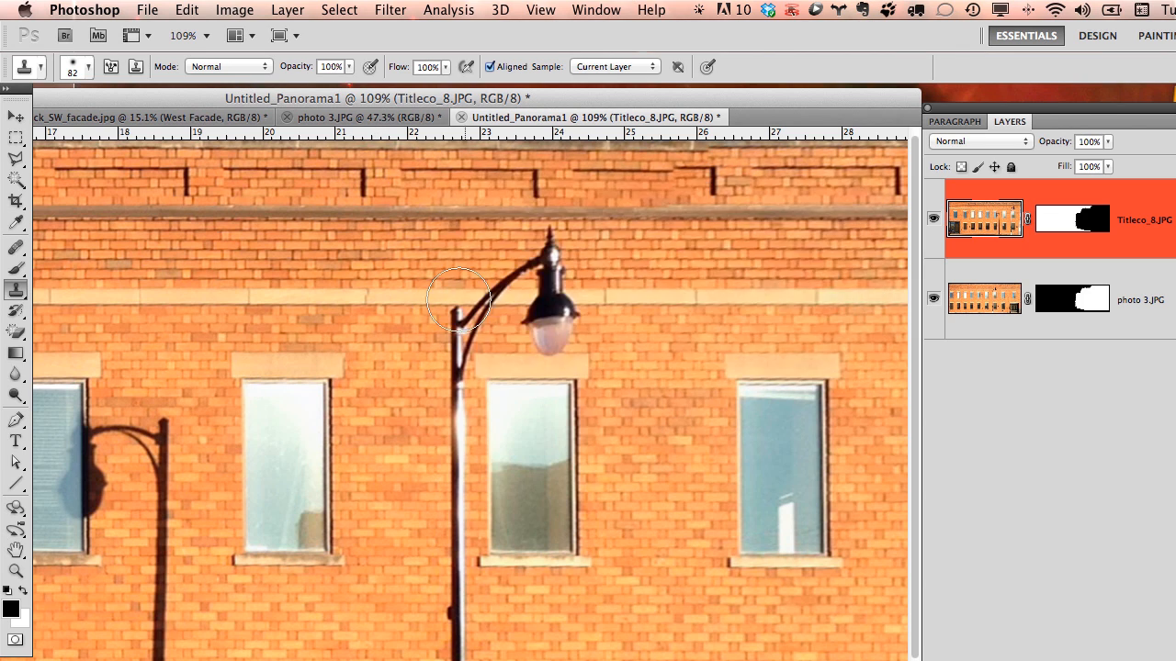
- Merge the Titleco_8.JPG layer down into the photo 3.JPG layer
{"action": "left_click", "coordinate": [375, 304], "text": "alt"}
{"action": "left_click", "coordinate": [934, 220]}
{"action": "left_click", "coordinate": [935, 220]}
{"action": "right_click", "coordinate": [1140, 225]}
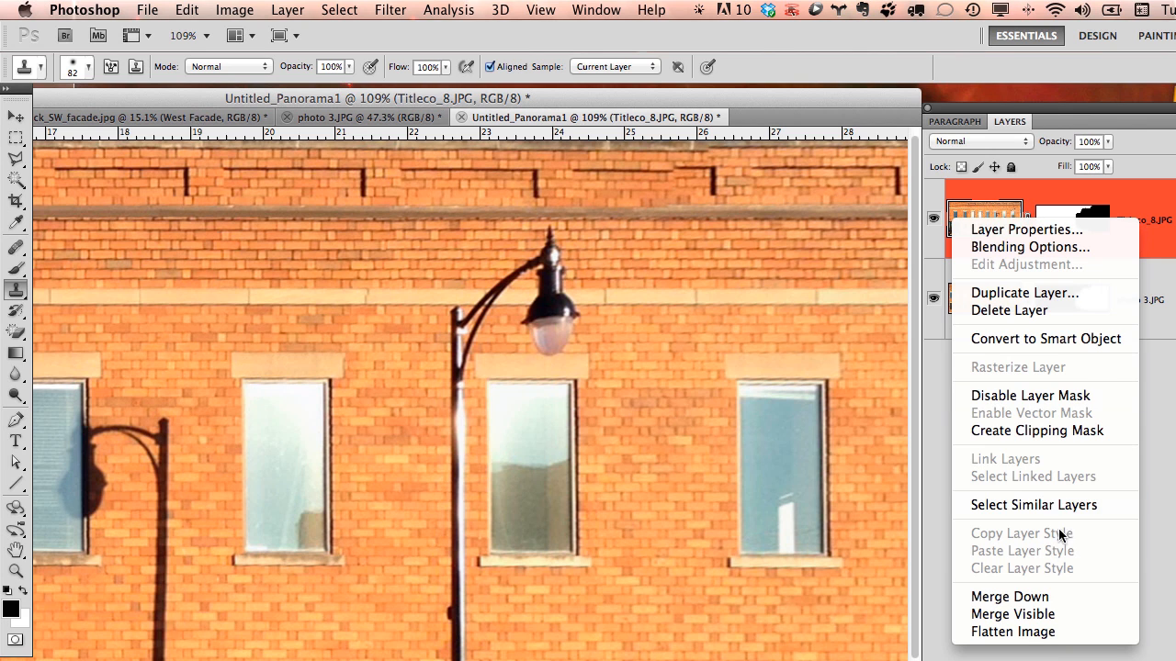
{"action": "left_click", "coordinate": [1052, 597]}
- Clone clean brick and stone band over the street lamp's head, curved arm and the upper part of its pole
{"action": "left_click", "coordinate": [804, 316]}
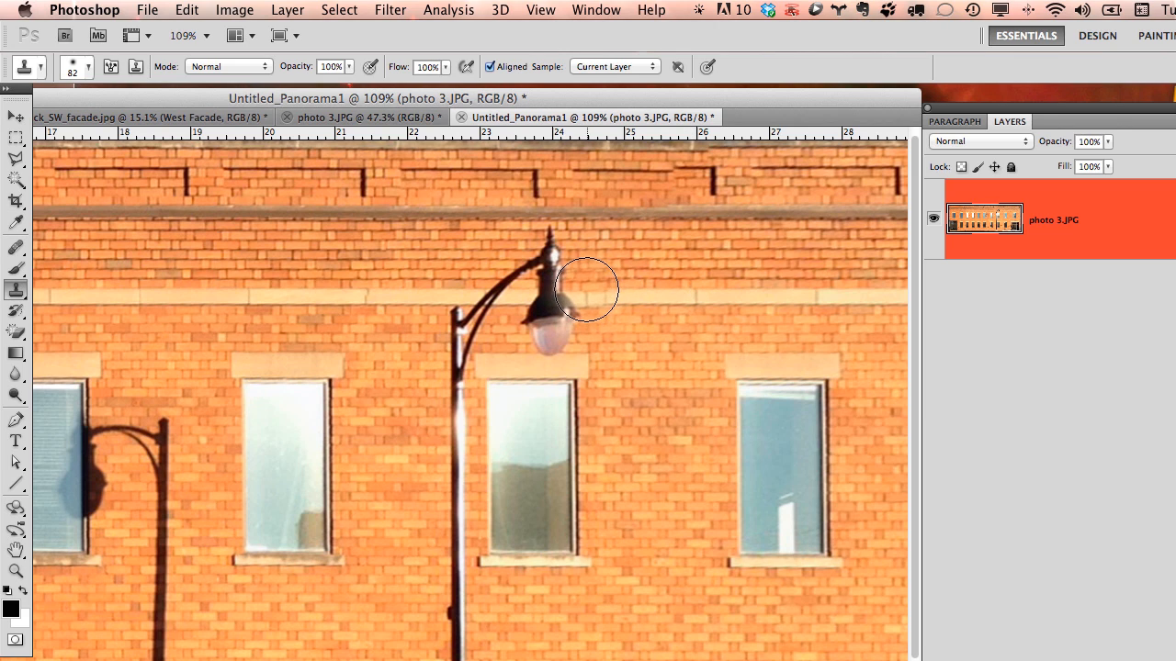
{"action": "mouse_move", "coordinate": [588, 288]}
{"action": "left_mouse_down"}
{"action": "mouse_move", "coordinate": [459, 275]}
{"action": "mouse_move", "coordinate": [549, 250]}
{"action": "mouse_move", "coordinate": [567, 321]}
{"action": "mouse_move", "coordinate": [545, 321]}
{"action": "mouse_move", "coordinate": [561, 321]}
{"action": "left_mouse_up"}
{"action": "left_click", "coordinate": [727, 352], "text": "alt"}
{"action": "left_click", "coordinate": [484, 354]}
{"action": "mouse_move", "coordinate": [466, 332]}
{"action": "left_mouse_down"}
{"action": "mouse_move", "coordinate": [460, 288]}
{"action": "mouse_move", "coordinate": [457, 625]}
{"action": "left_mouse_up"}
{"action": "left_click", "coordinate": [582, 517]}
{"action": "scroll", "coordinate": [506, 467], "scroll_direction": "down", "scroll_amount": 3, "text": "alt"}
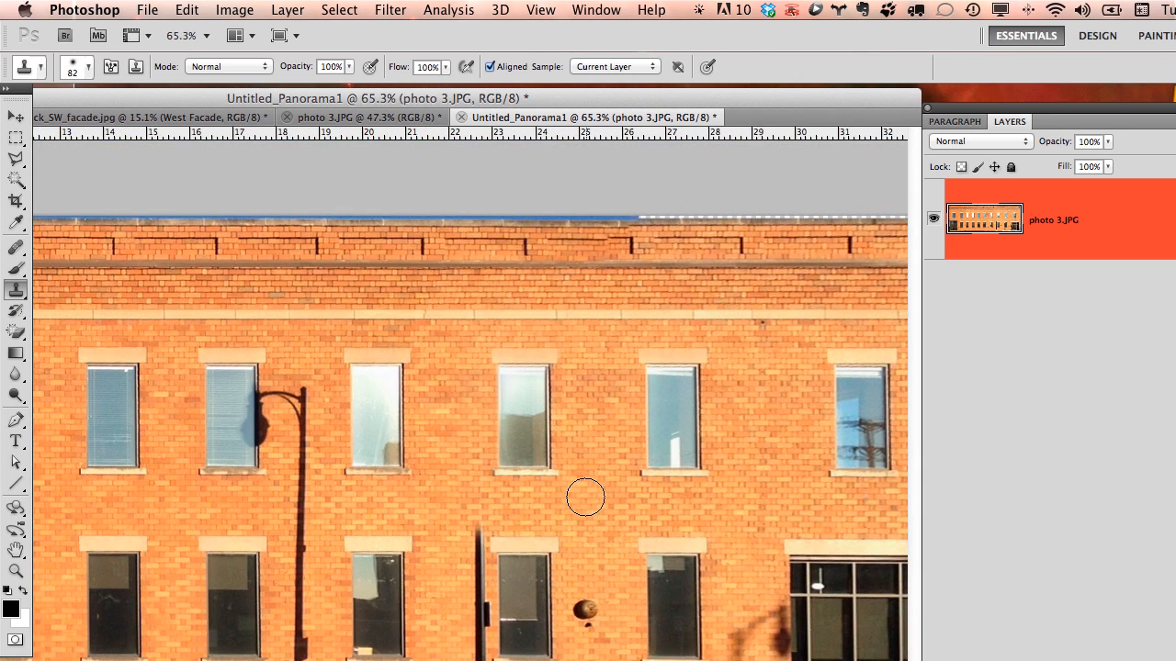